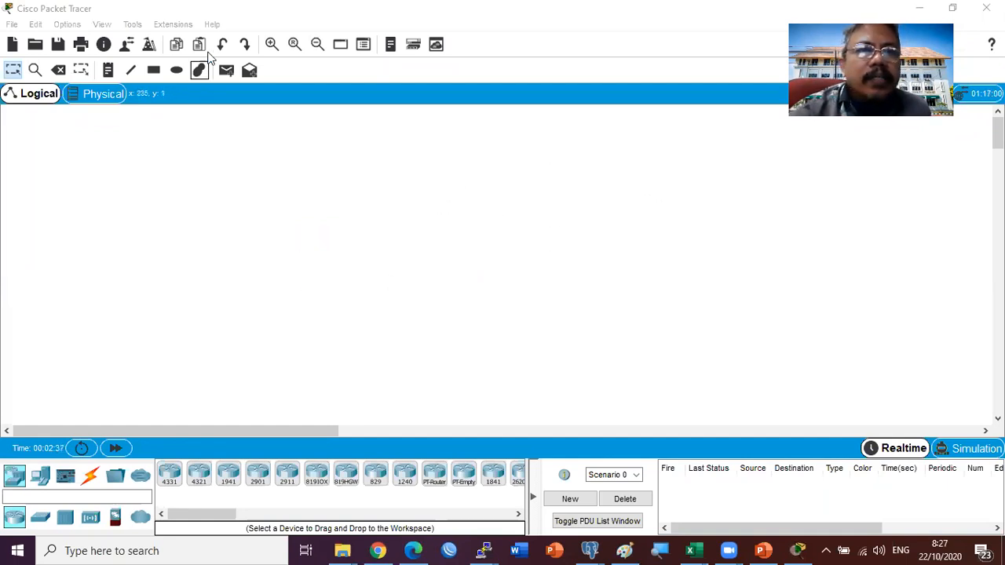
Step: View the program's version information and close it
click(212, 25)
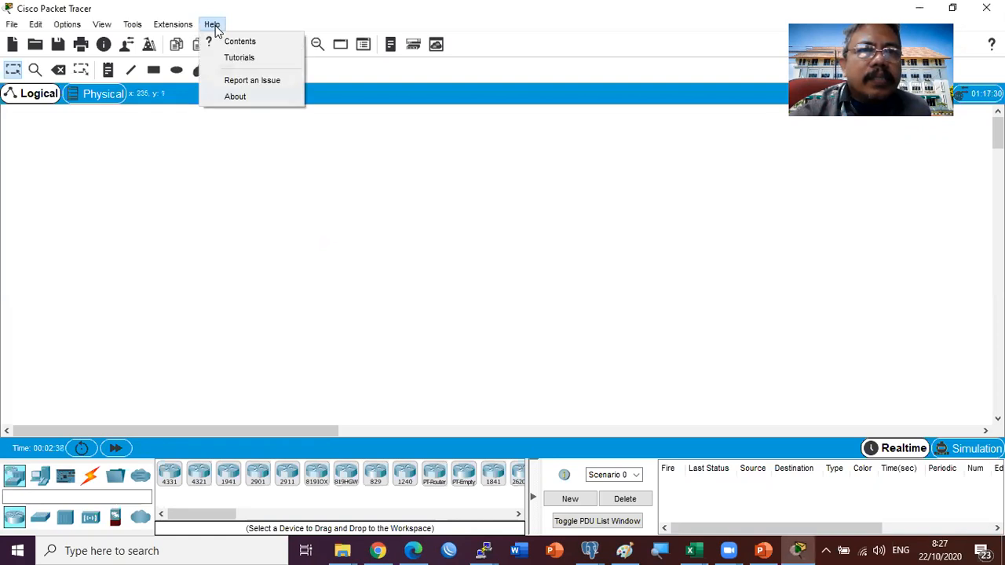
click(236, 96)
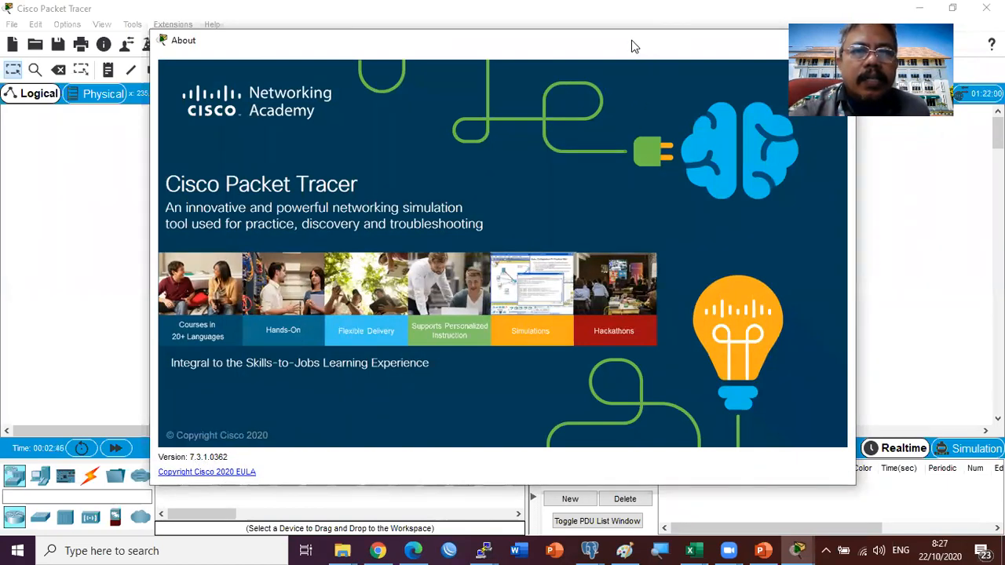
drag(634, 46, 568, 40)
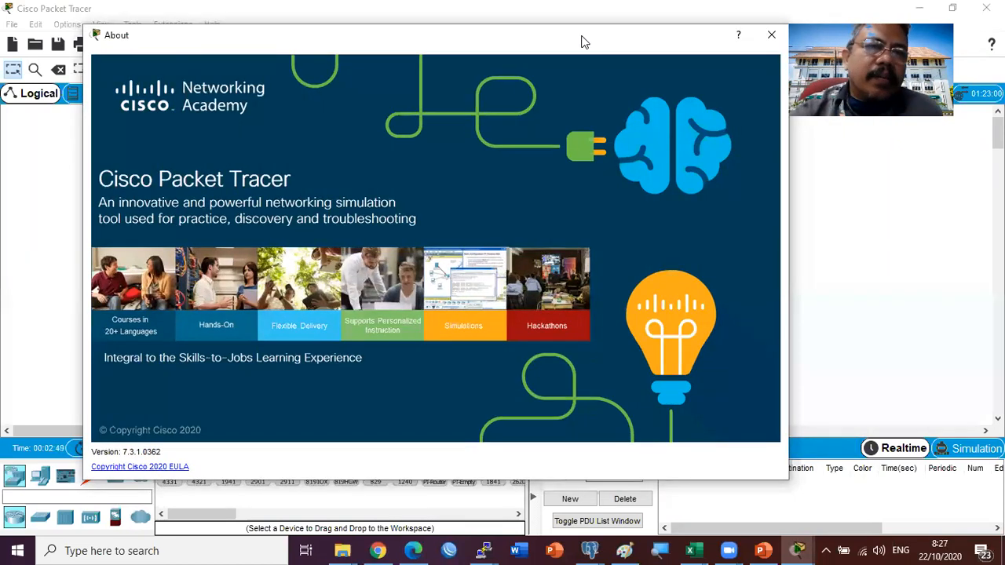
click(772, 35)
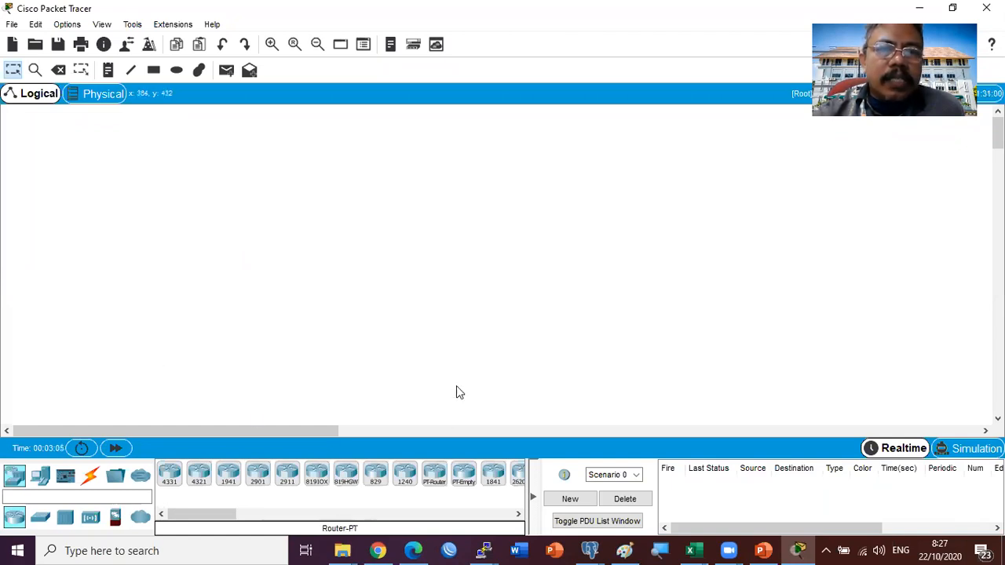
Step: Browse the end device, component and connection categories of the device palette, finishing on end devices
click(42, 476)
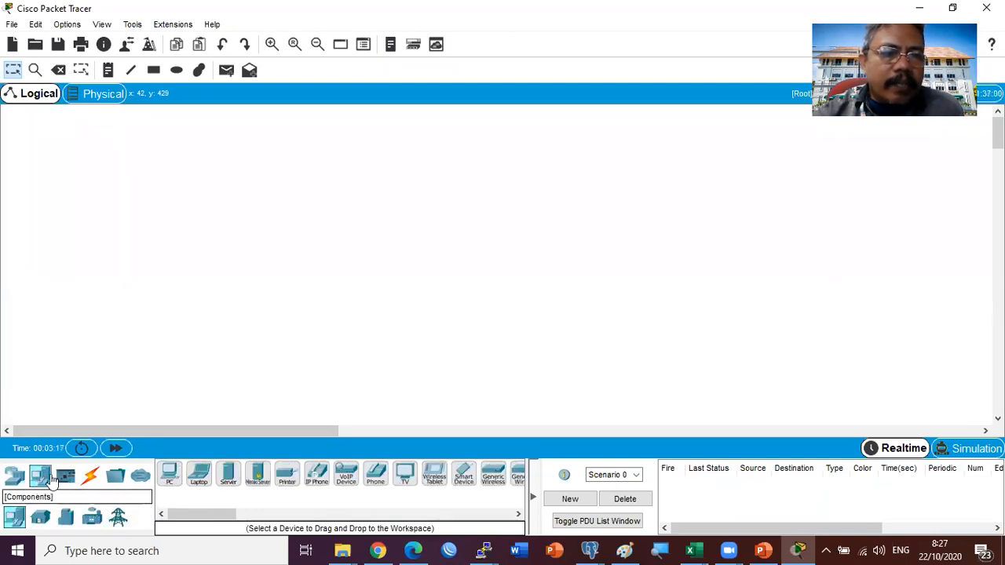
click(65, 477)
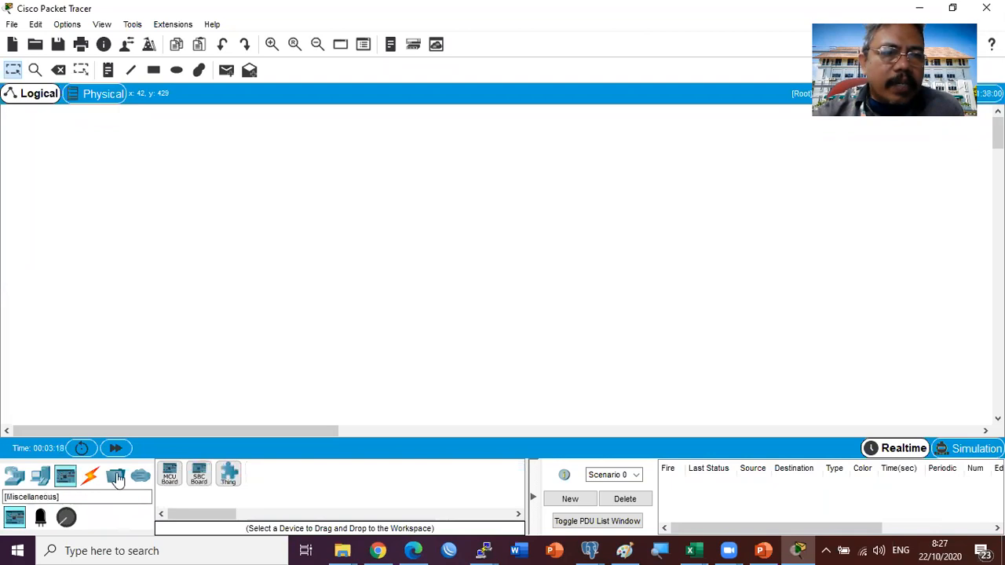
click(91, 476)
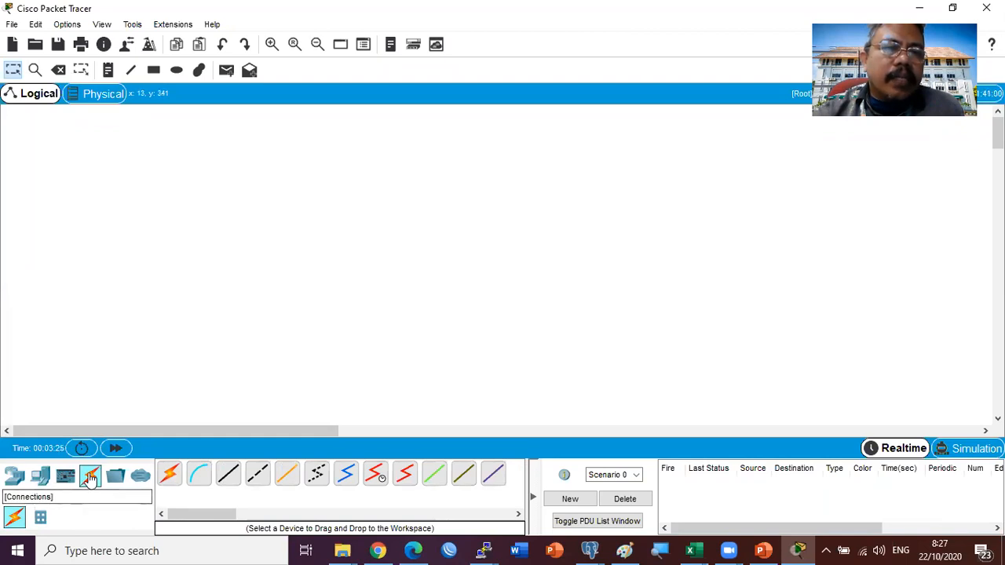
click(41, 475)
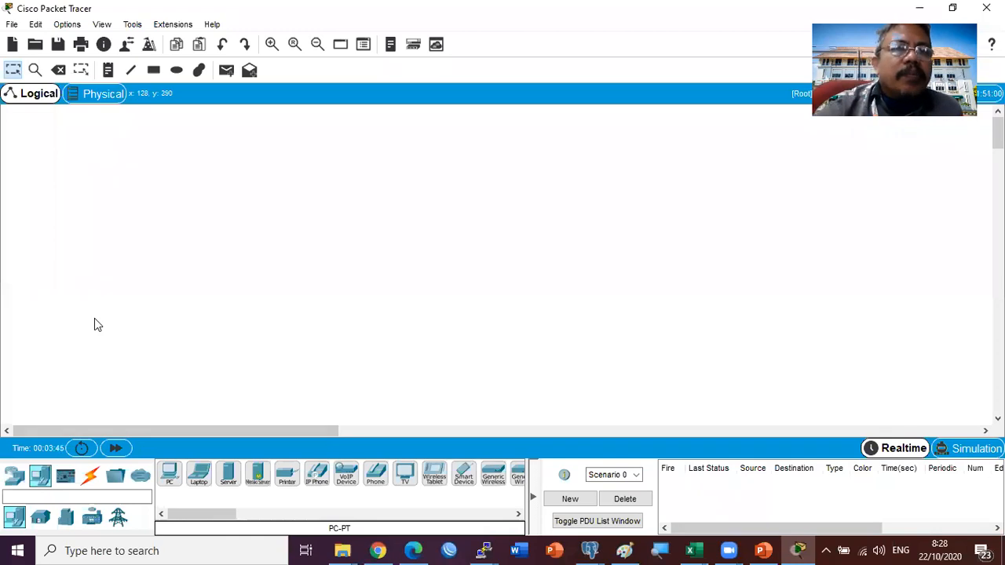
Step: Place a text note reading "Membangun LAN" in the upper part of the logical workspace
click(110, 71)
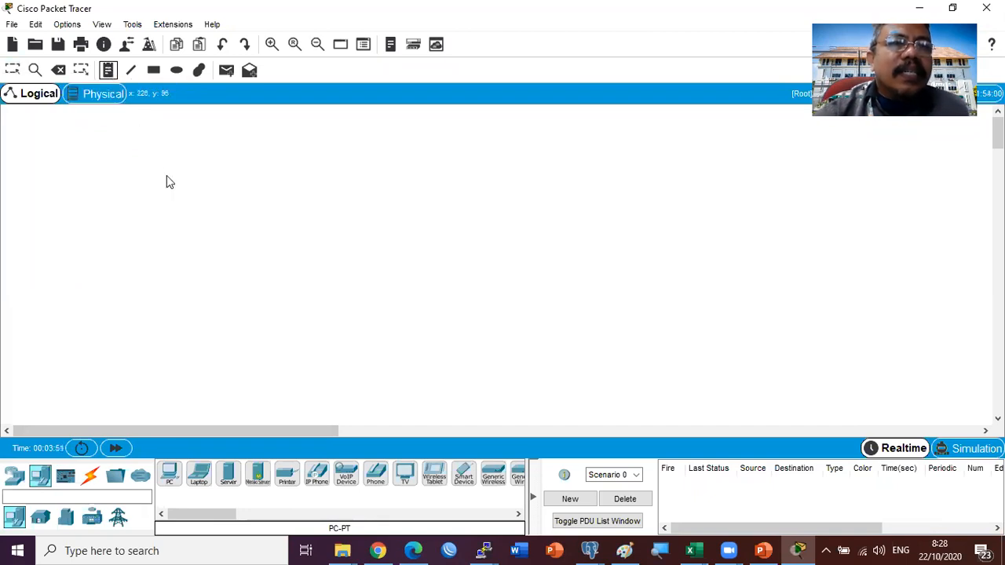
click(167, 176)
text(Mem)
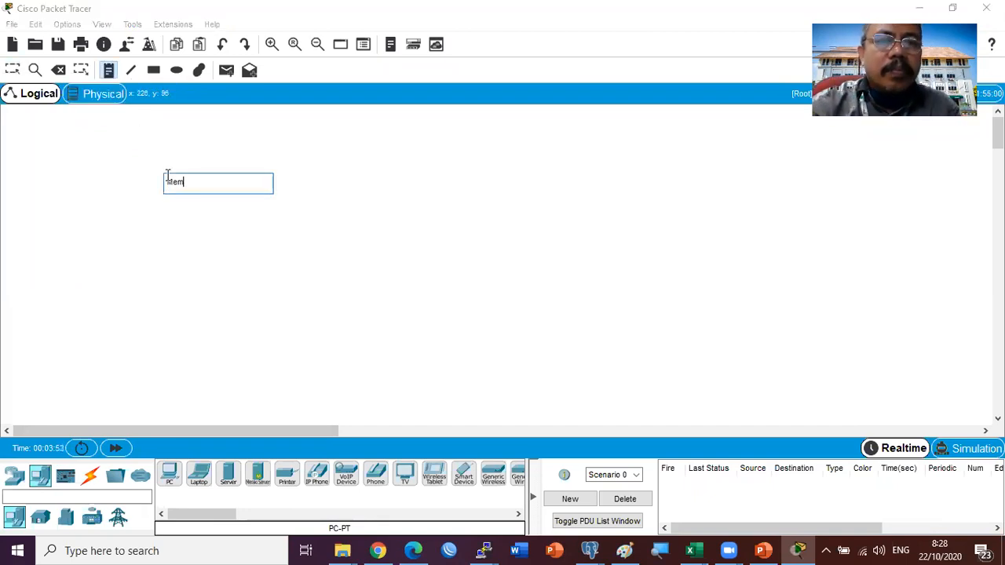
text(bangun LAN)
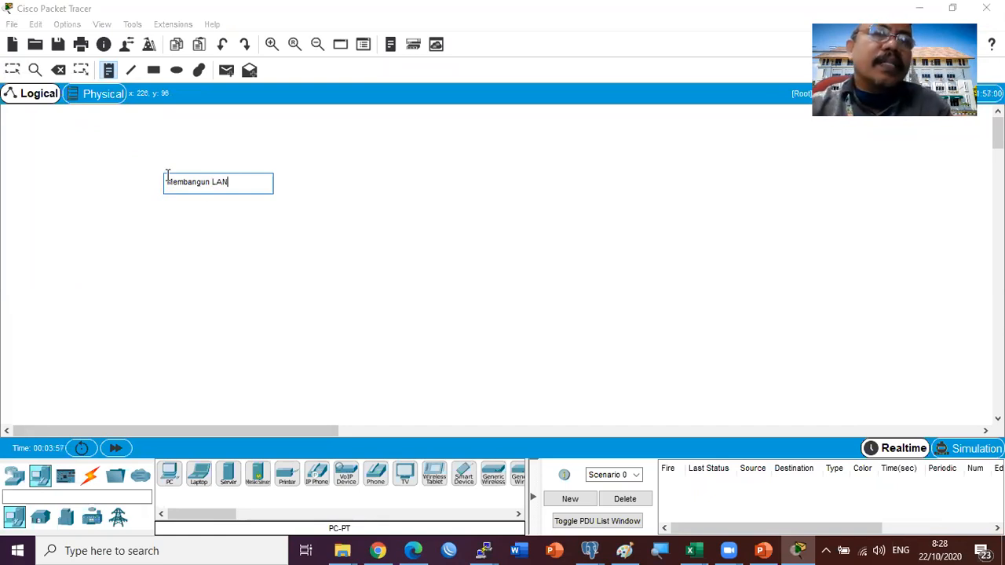
click(323, 238)
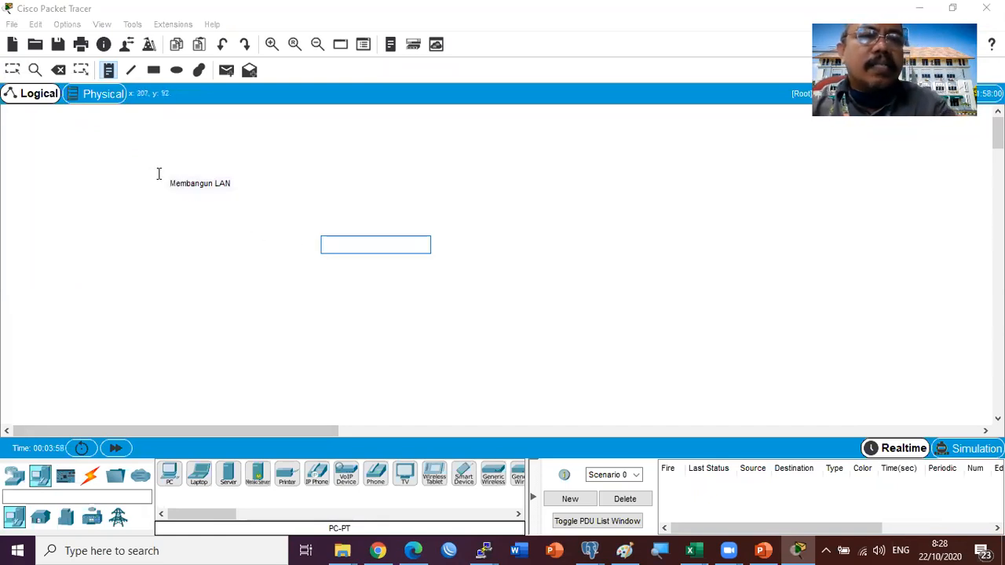
key(Escape)
Step: Move the "Membangun LAN" note to the upper middle of the workspace
double_click(205, 180)
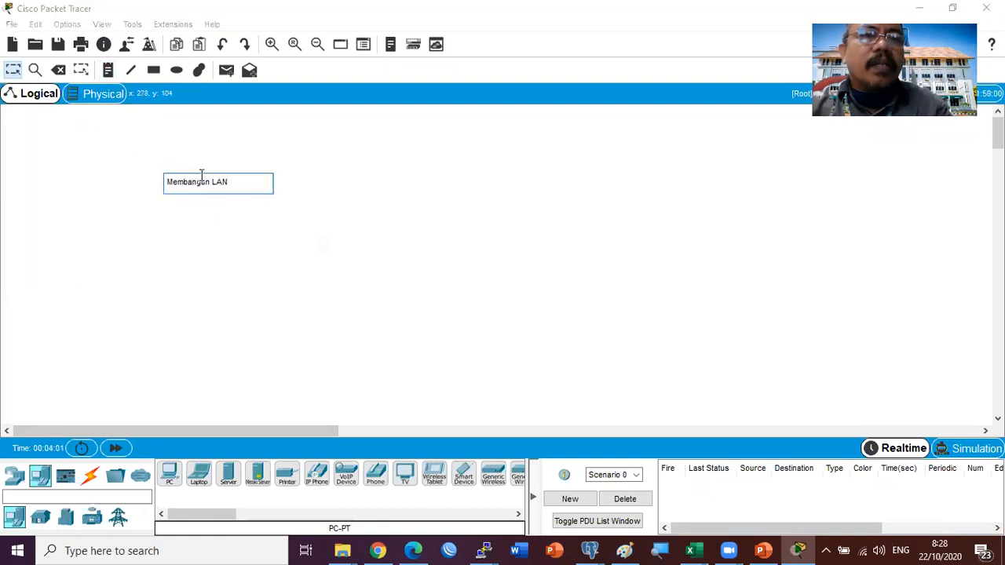
click(217, 231)
drag(210, 185, 452, 124)
click(316, 201)
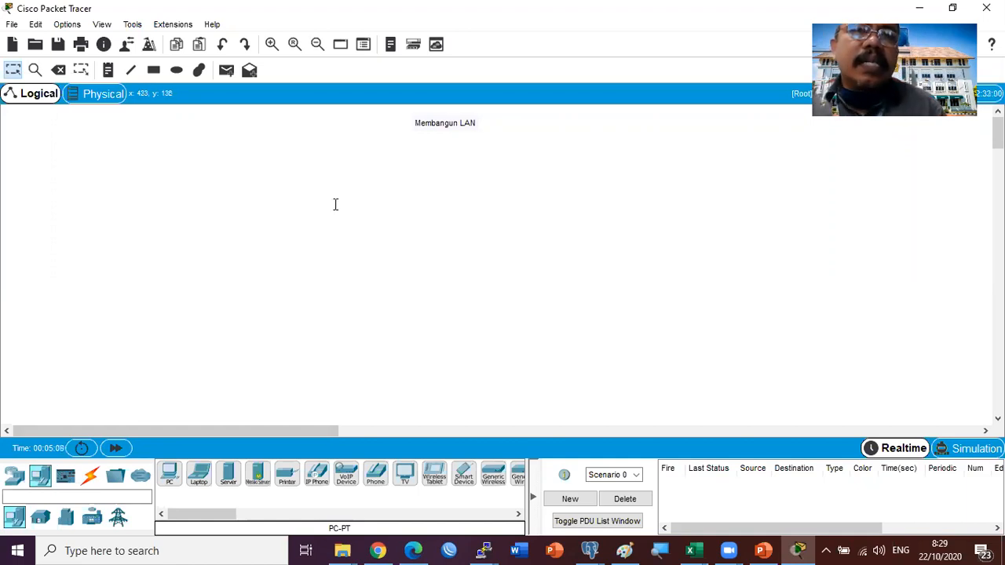
Step: Extend the note's title to "Membangun LAN :" and add a second line reading "Device : switch (kabel),"
double_click(467, 123)
text(:)
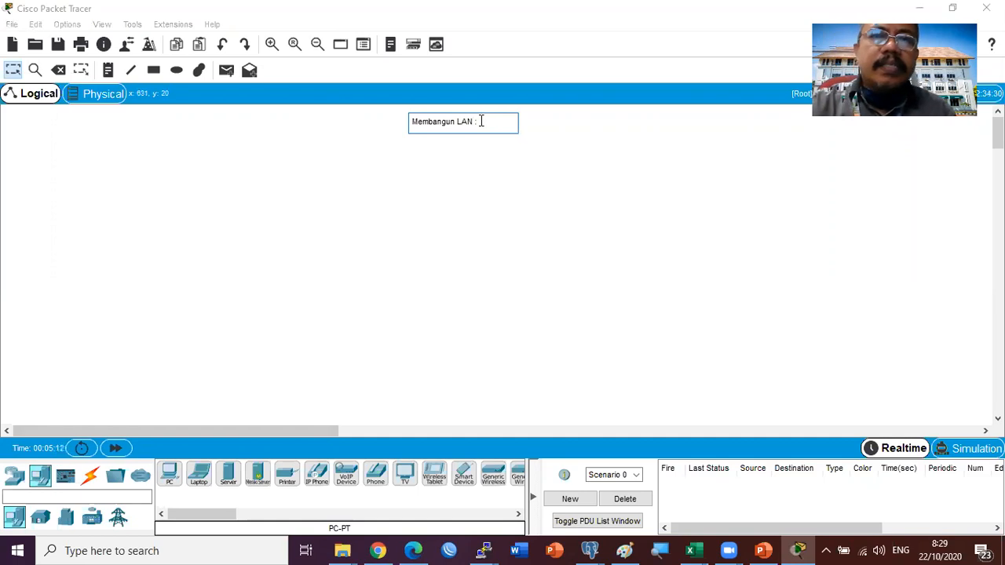
key(Return)
text(Device)
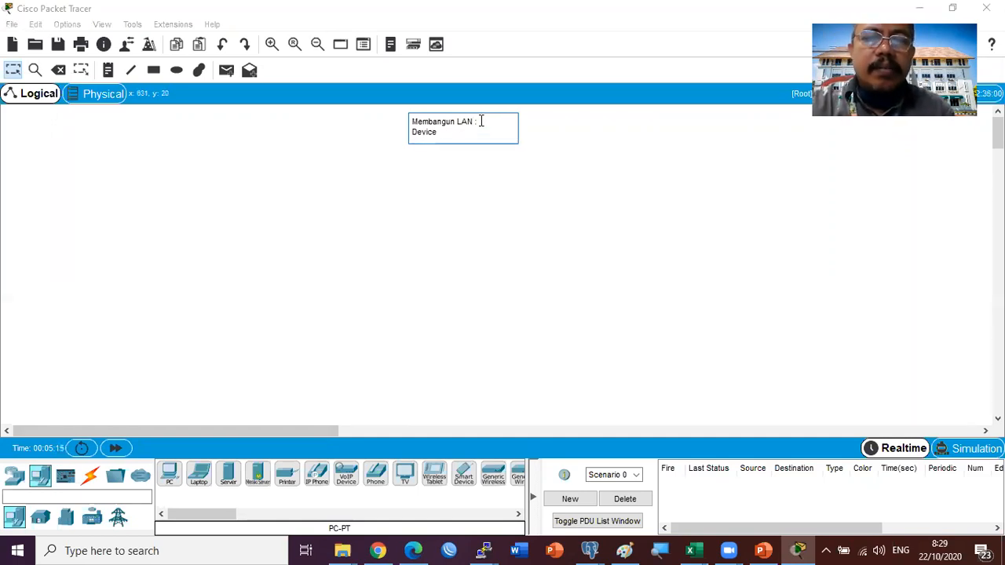
text(wit)
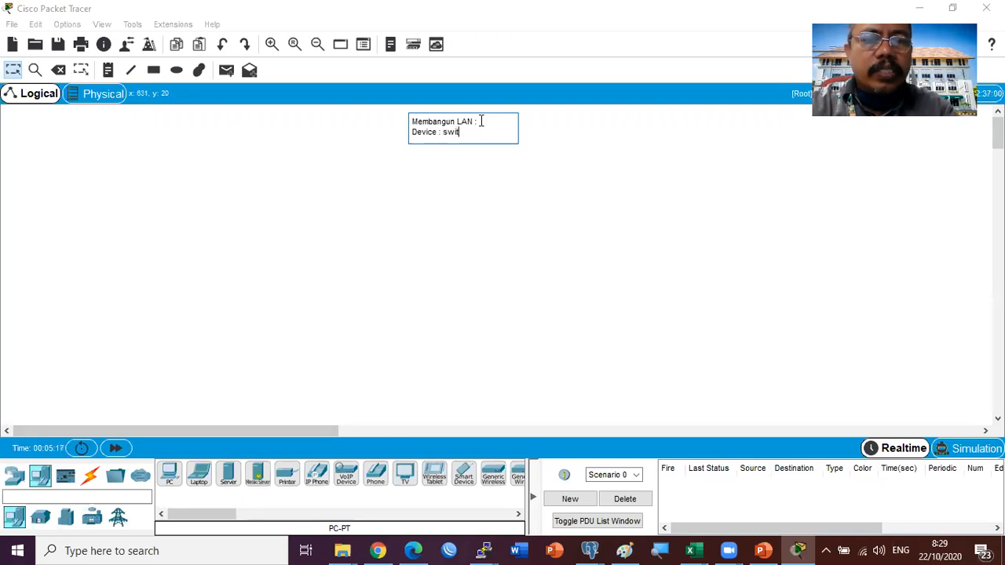
text(ch,)
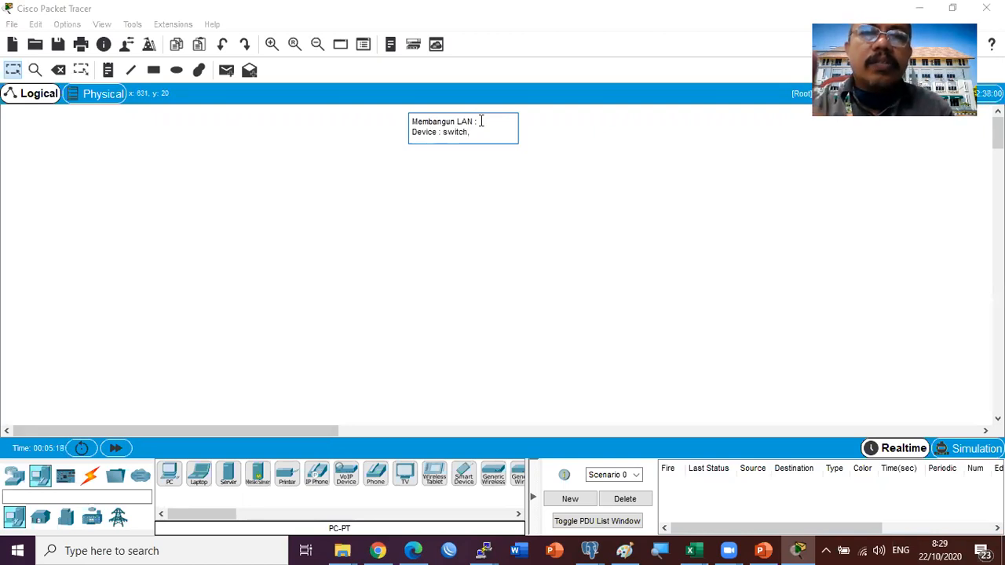
key(BackSpace)
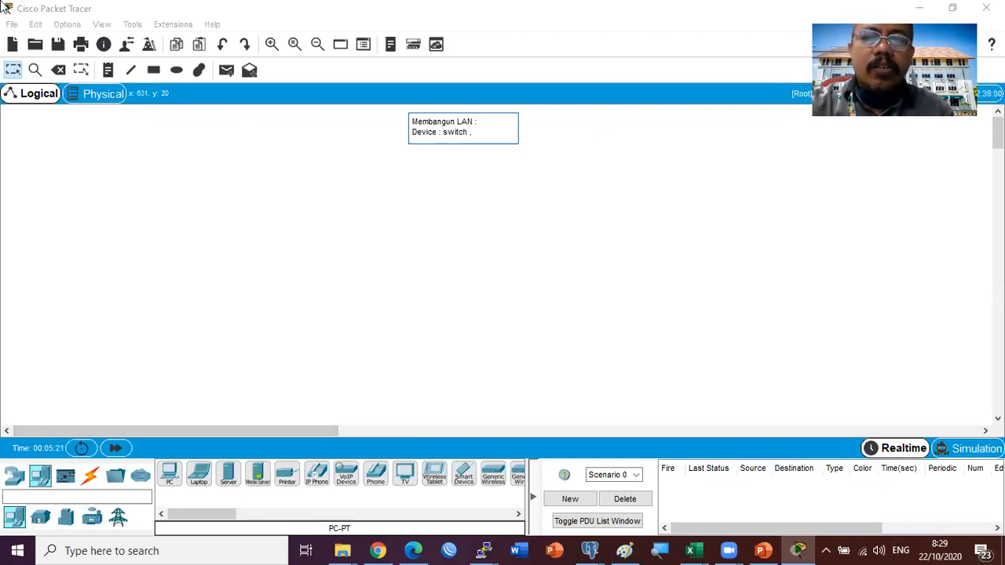
text((kabel)
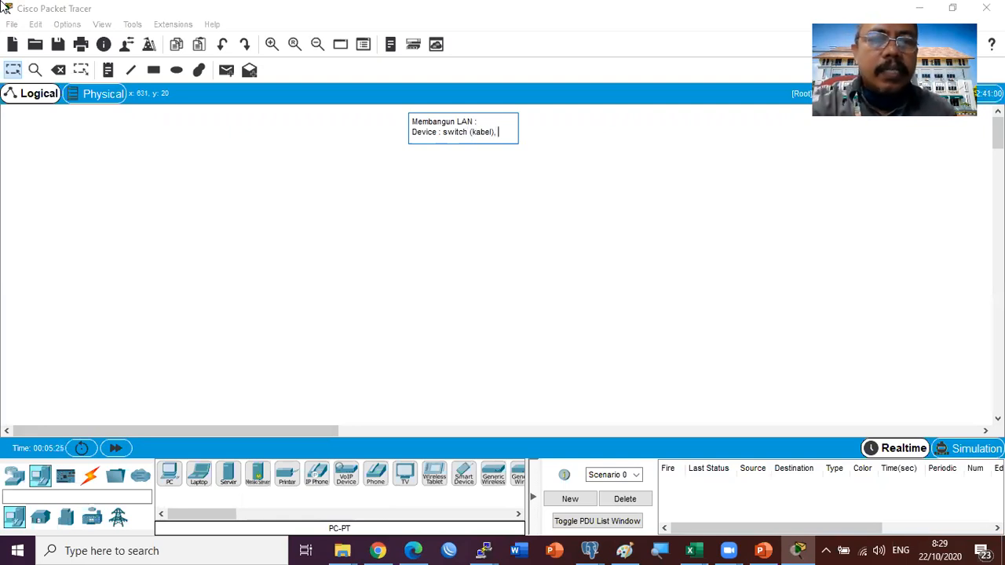
Step: Append "access point (gel elektromagnetik)" to the note's device line and nudge the finished note slightly
text( access p)
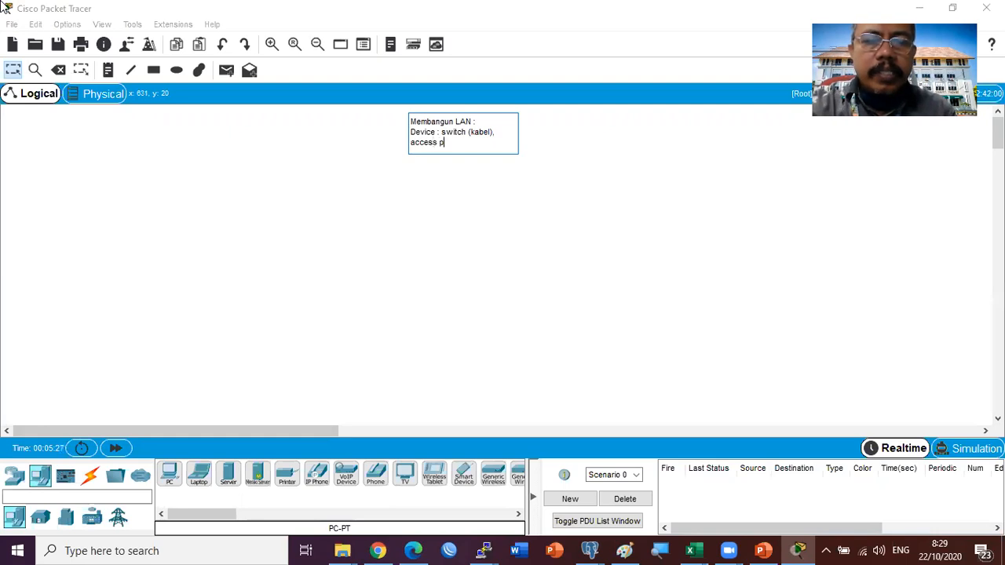
text(oint ())
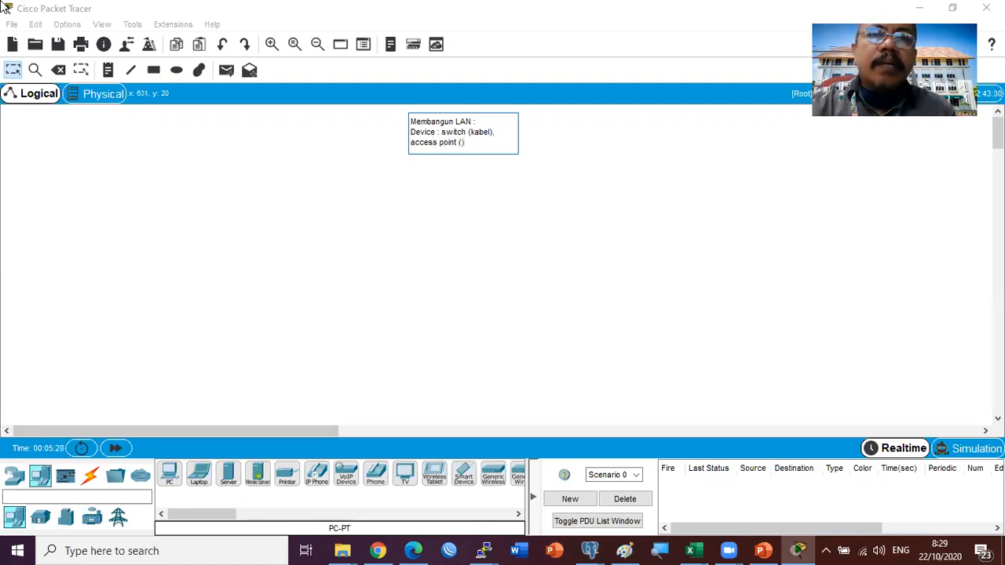
key(Left)
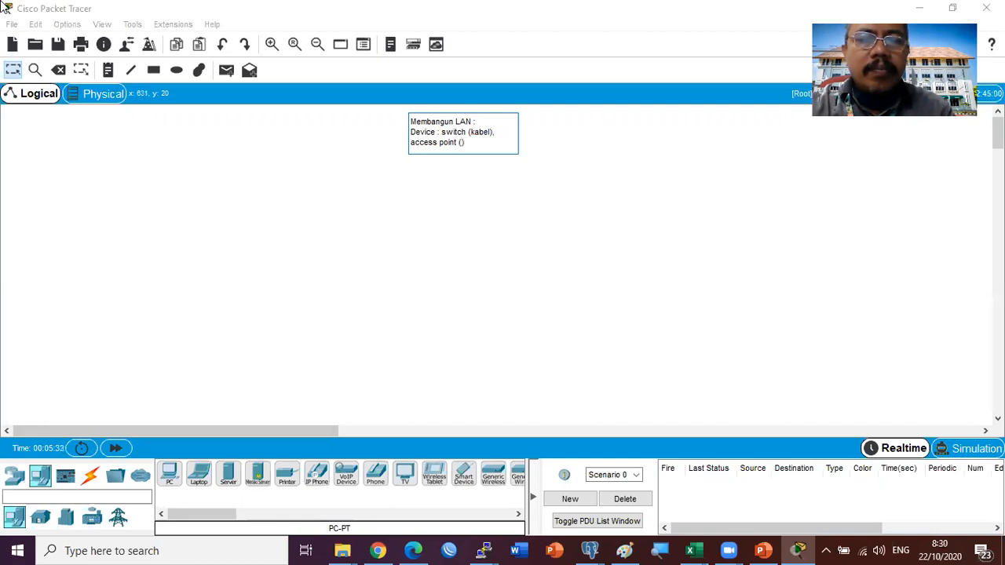
text(gelo)
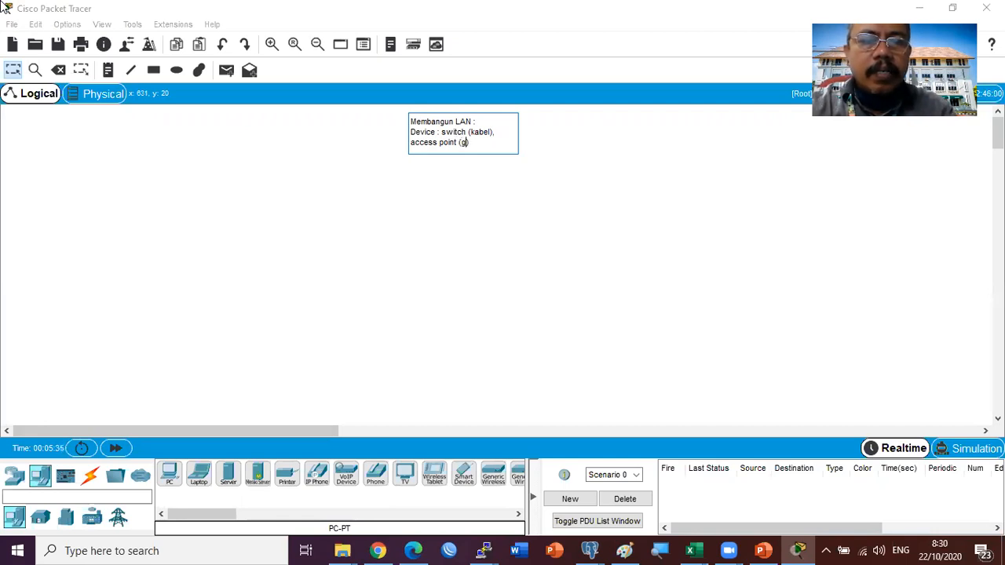
text(lektroma)
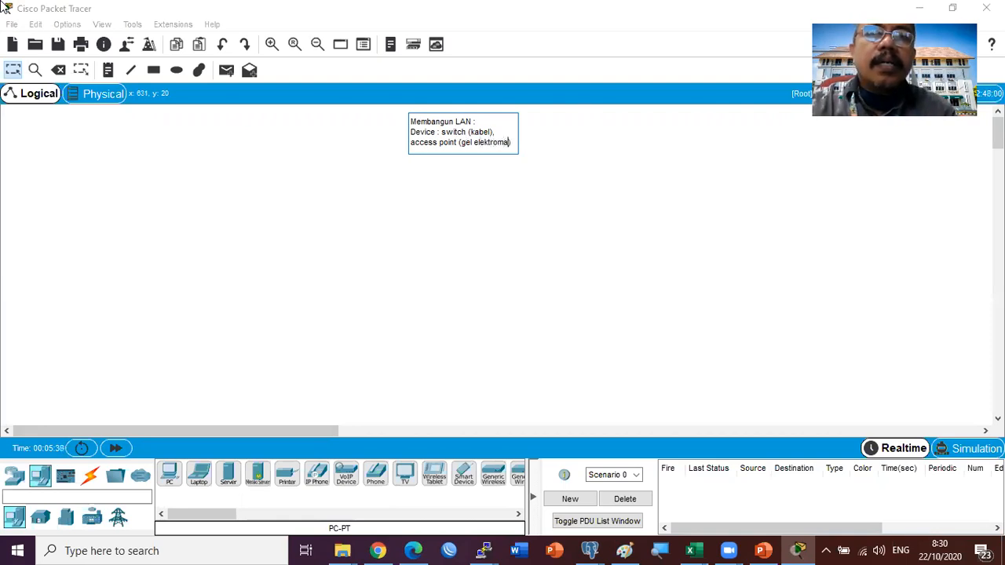
text(gnetik)
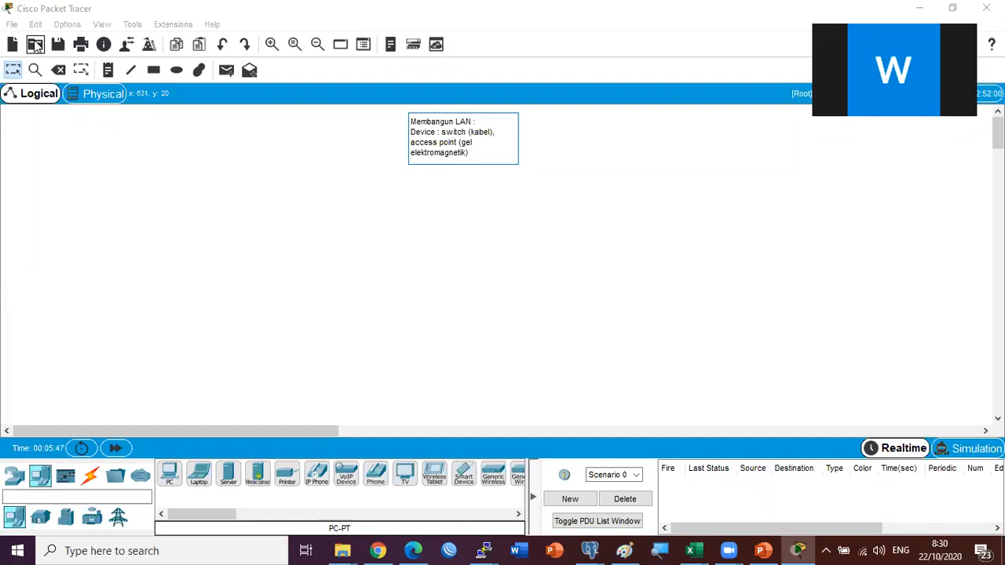
click(567, 248)
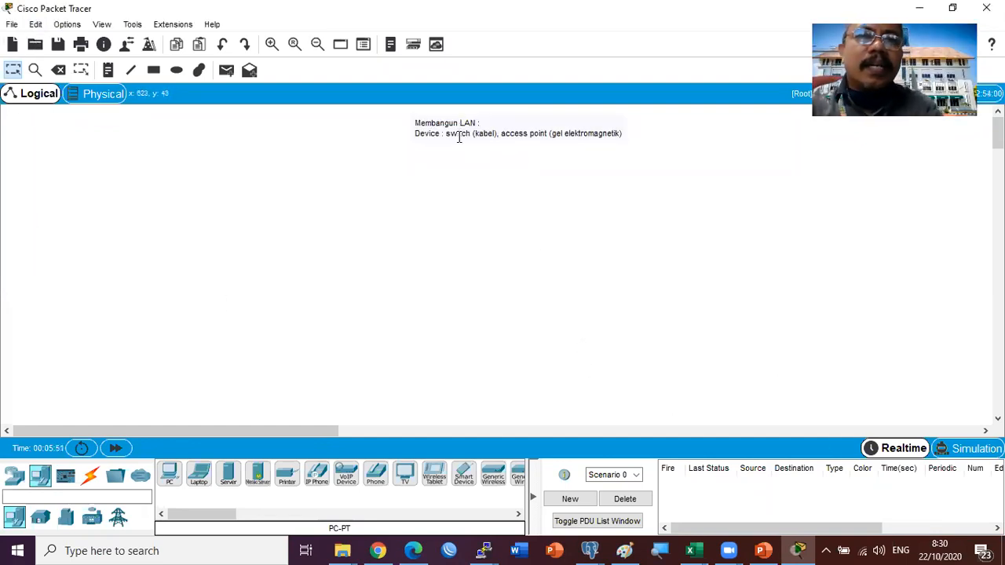
mouse_move(459, 137)
mouse_down()
mouse_move(429, 138)
mouse_move(457, 140)
mouse_up()
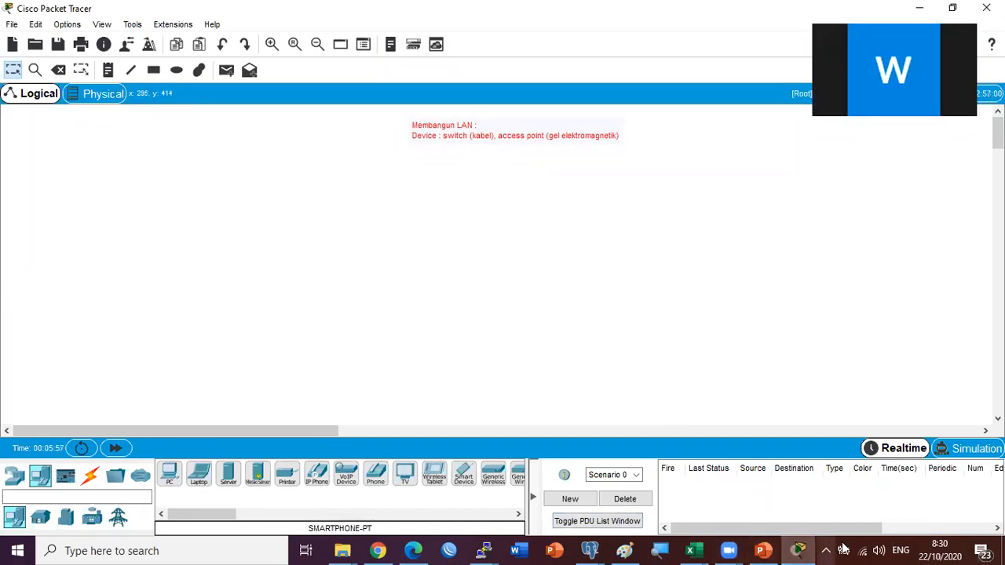
Step: Raise the computer's speaker volume to 96
click(879, 550)
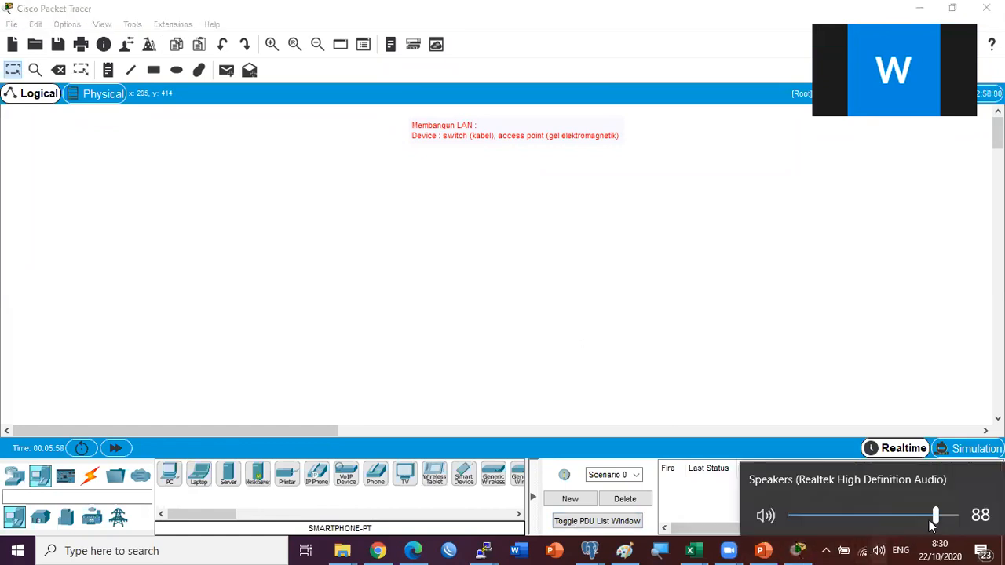
drag(935, 517, 952, 516)
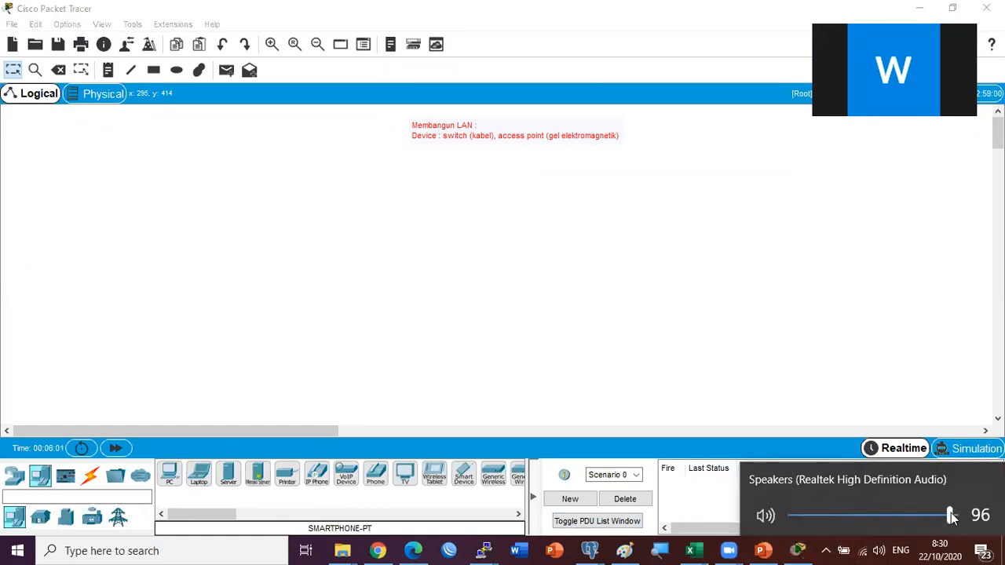
click(650, 324)
Step: Reposition the LAN note a little further left along the upper edge of the workspace
drag(477, 129, 438, 127)
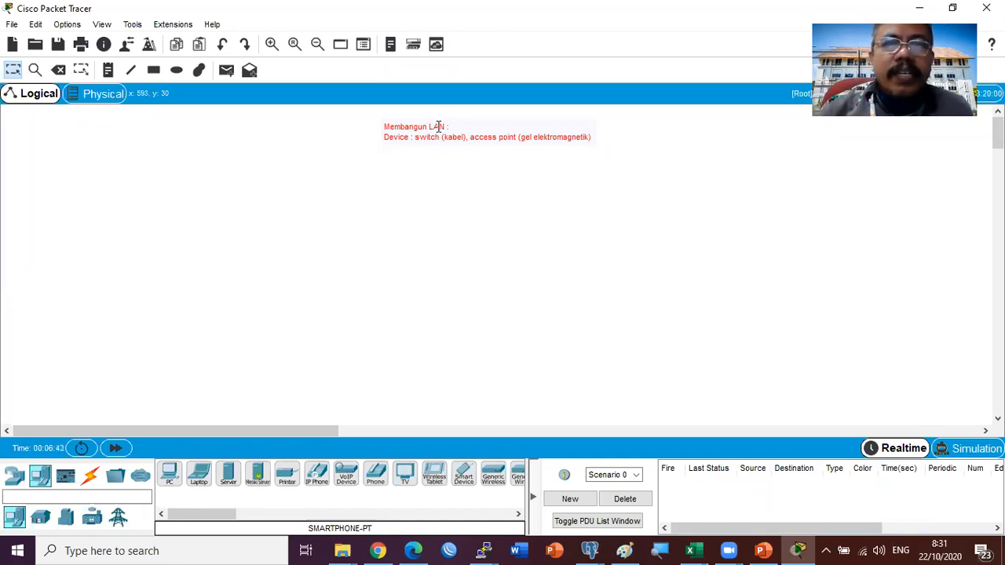
double_click(503, 138)
click(512, 254)
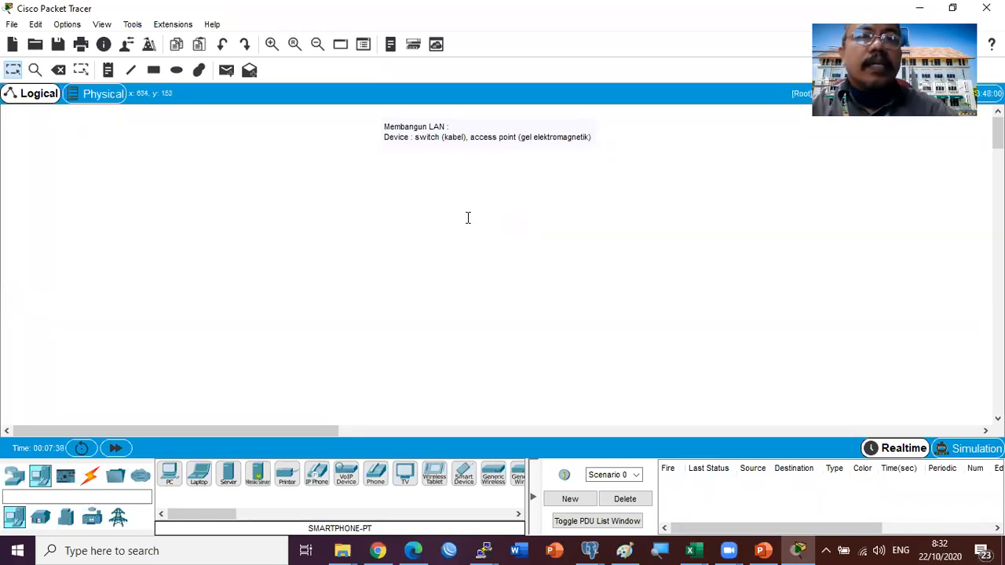
mouse_move(426, 128)
mouse_down()
mouse_move(420, 119)
mouse_move(438, 124)
mouse_up()
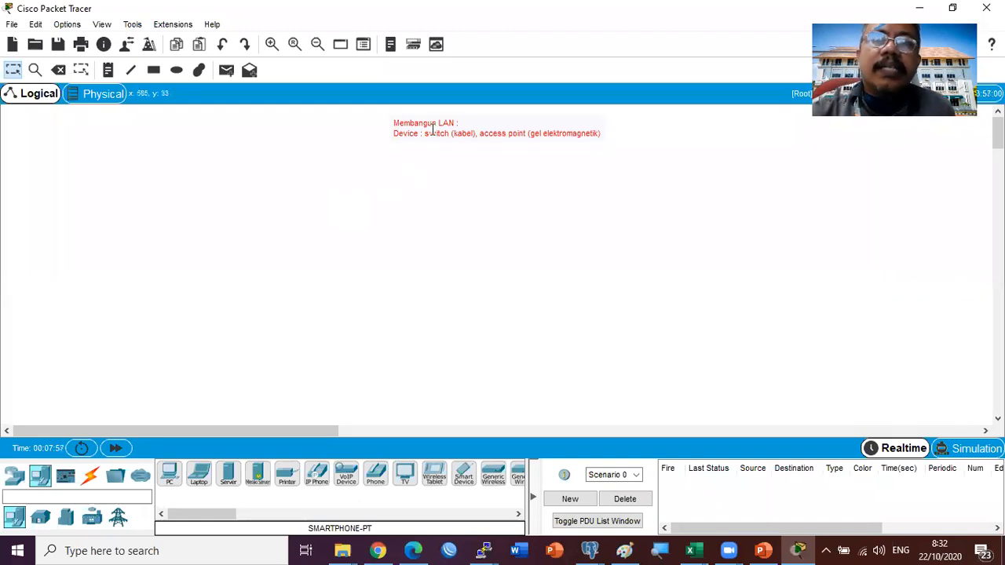
double_click(596, 132)
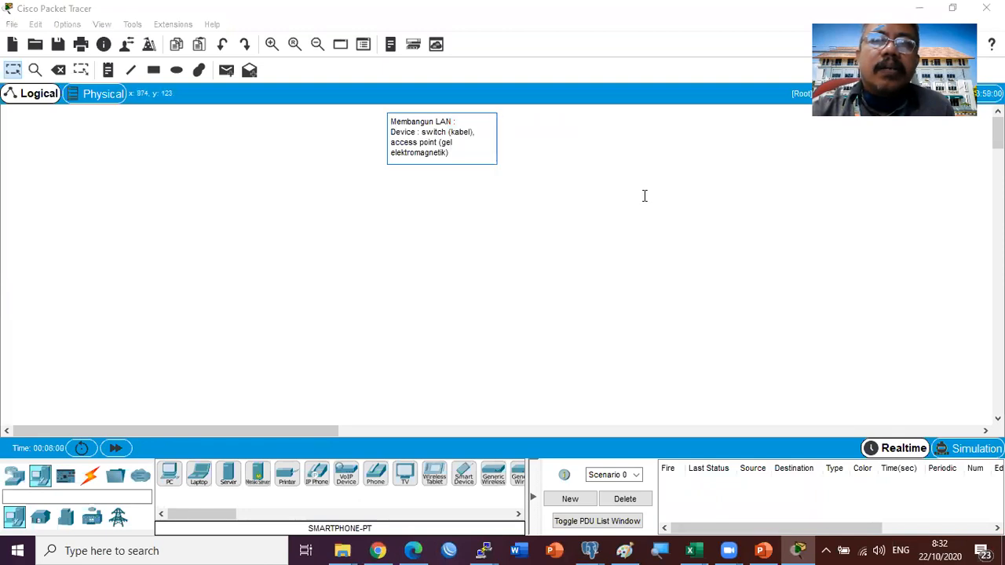
click(451, 152)
text())
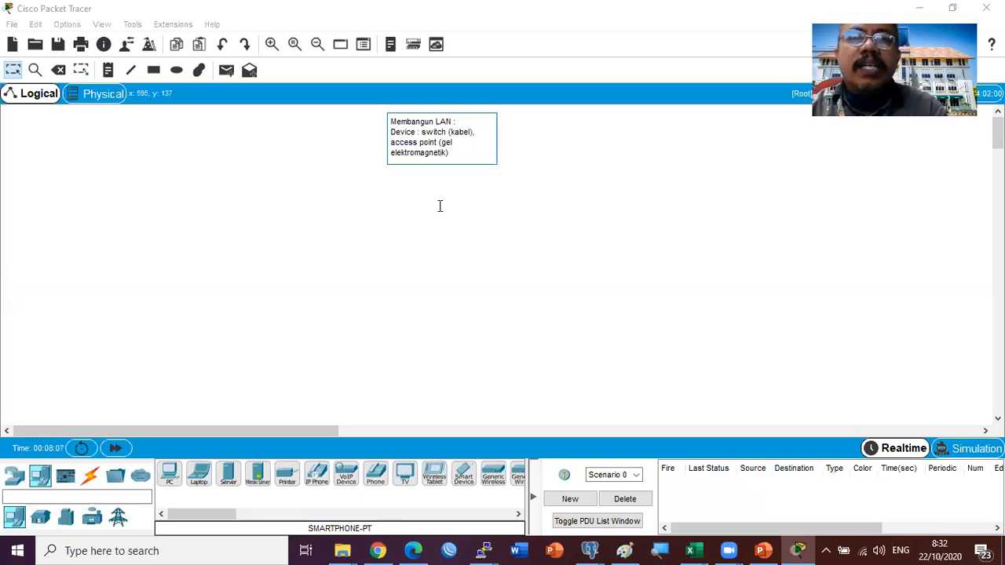
click(565, 182)
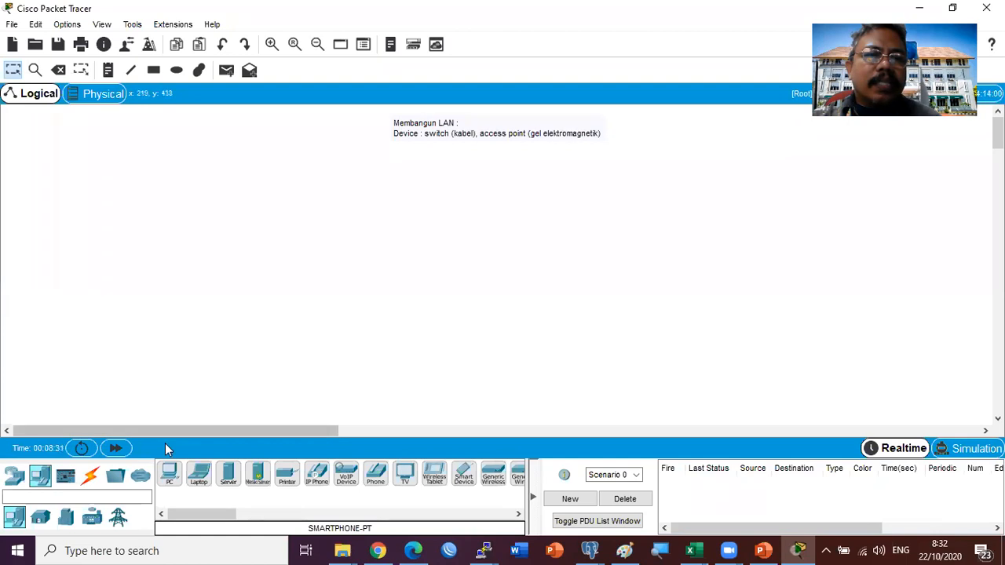
Step: Place four PC-PT computers in the workspace below the note, pulling the second and third closer to the first
drag(171, 475, 154, 232)
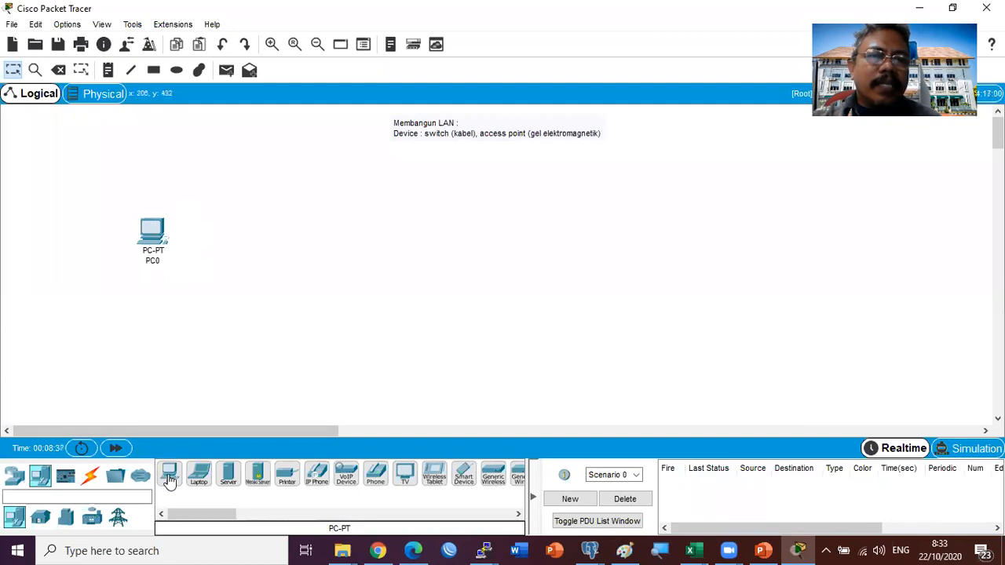
drag(169, 477, 278, 244)
drag(173, 471, 399, 255)
drag(275, 249, 255, 235)
drag(398, 256, 357, 233)
drag(170, 477, 485, 259)
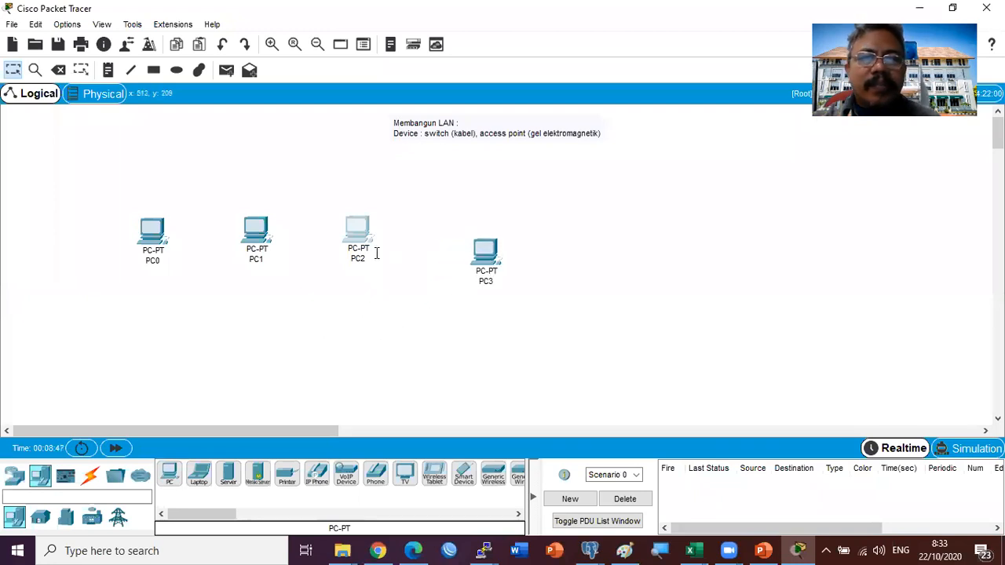
Step: Line up PC0, PC1, PC2 and PC3 in one horizontal row in the left part of the workspace
drag(358, 235, 354, 256)
drag(154, 230, 135, 230)
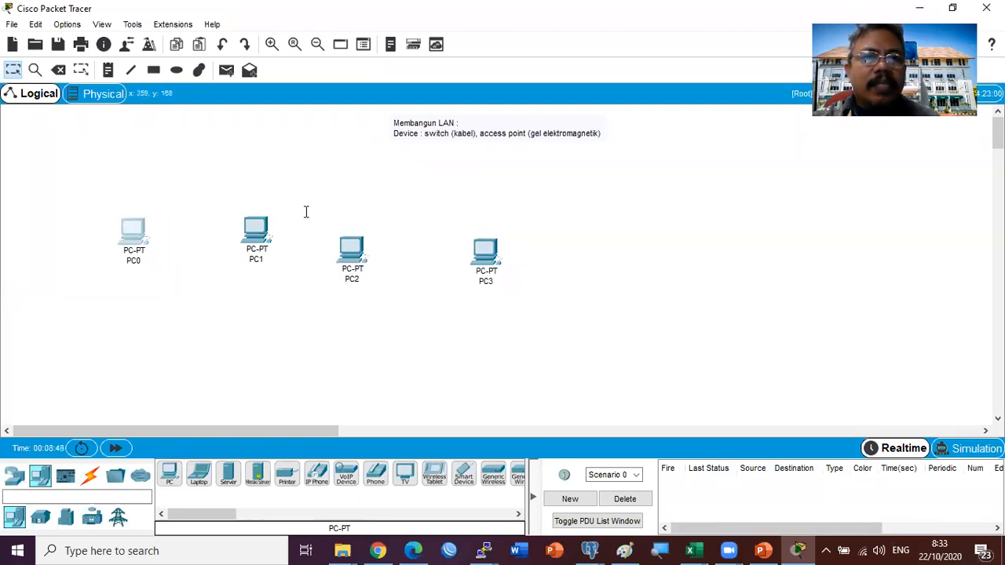
drag(252, 233, 221, 233)
drag(352, 250, 299, 233)
drag(483, 250, 392, 229)
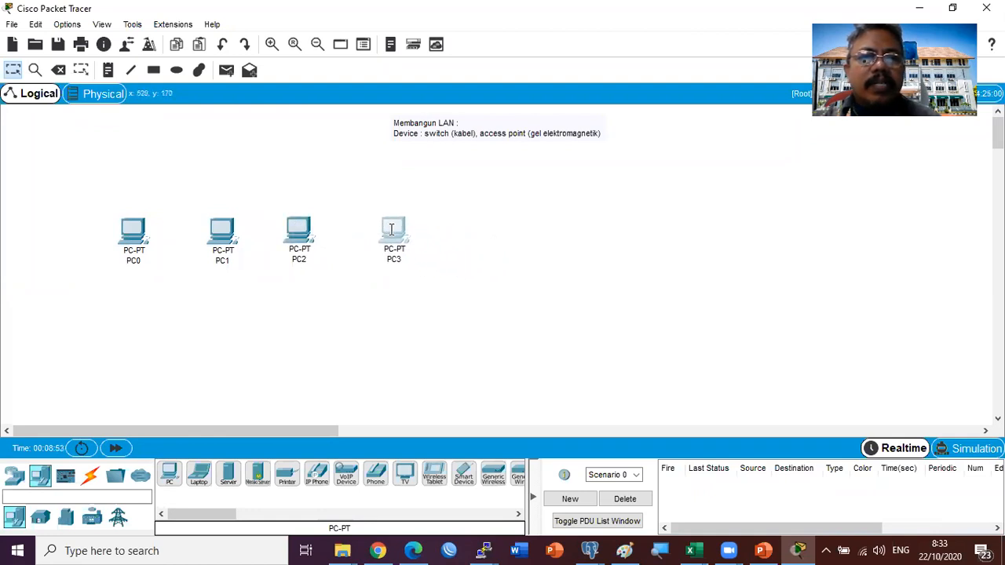
click(239, 318)
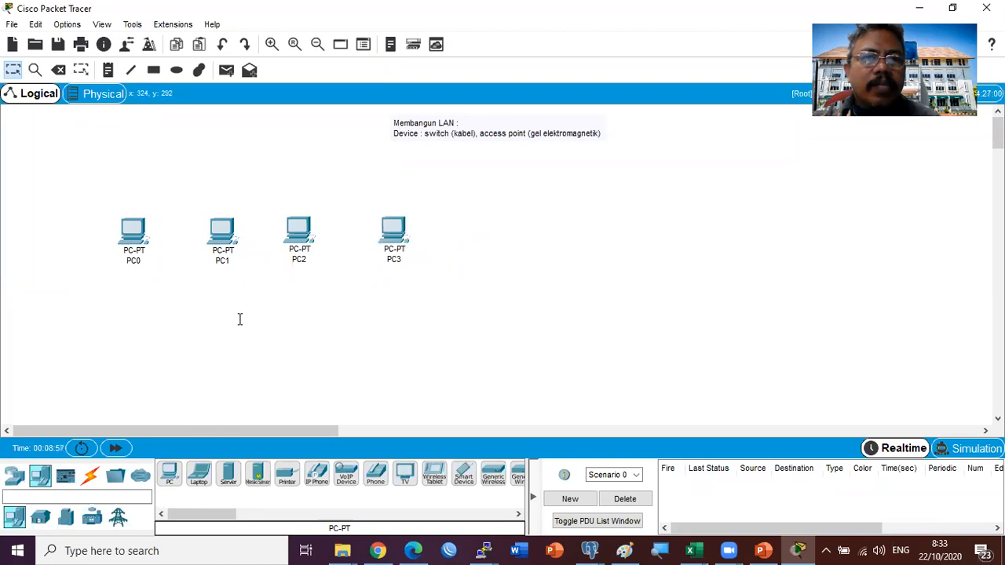
Step: Add a laptop and two smartphones in a loose group to the right of the PCs, and shift PC1 slightly left
drag(199, 479, 567, 284)
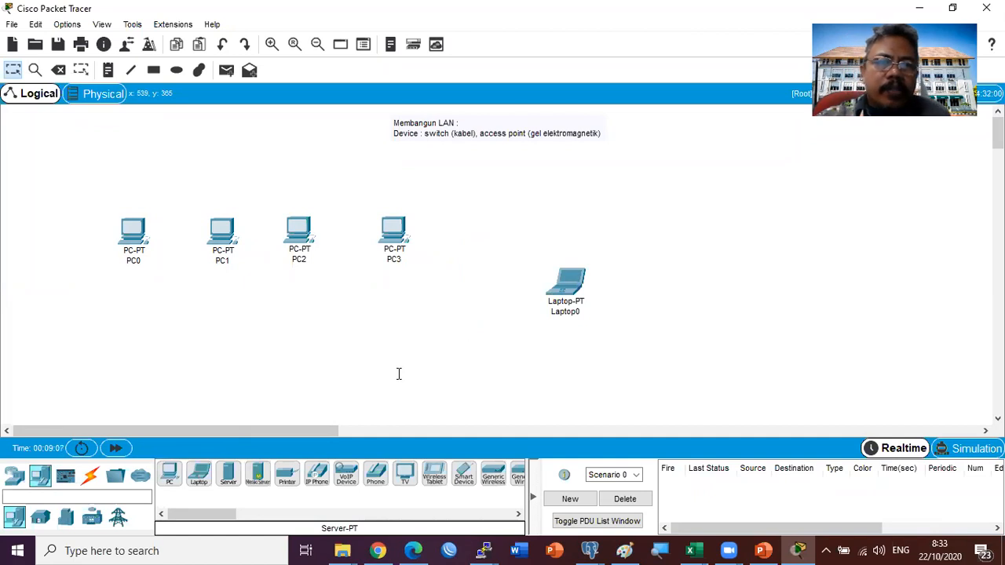
drag(464, 473, 685, 244)
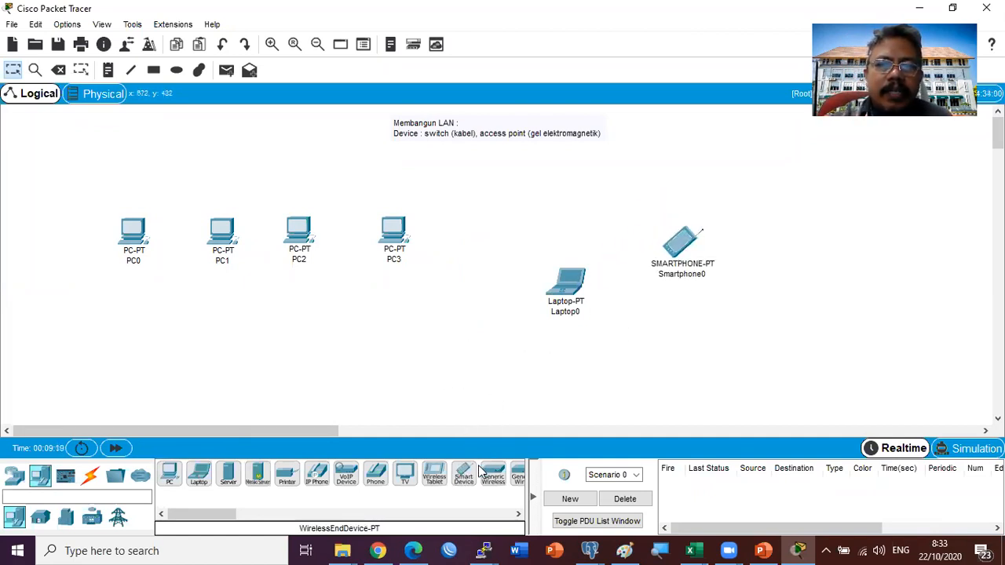
drag(469, 471, 646, 351)
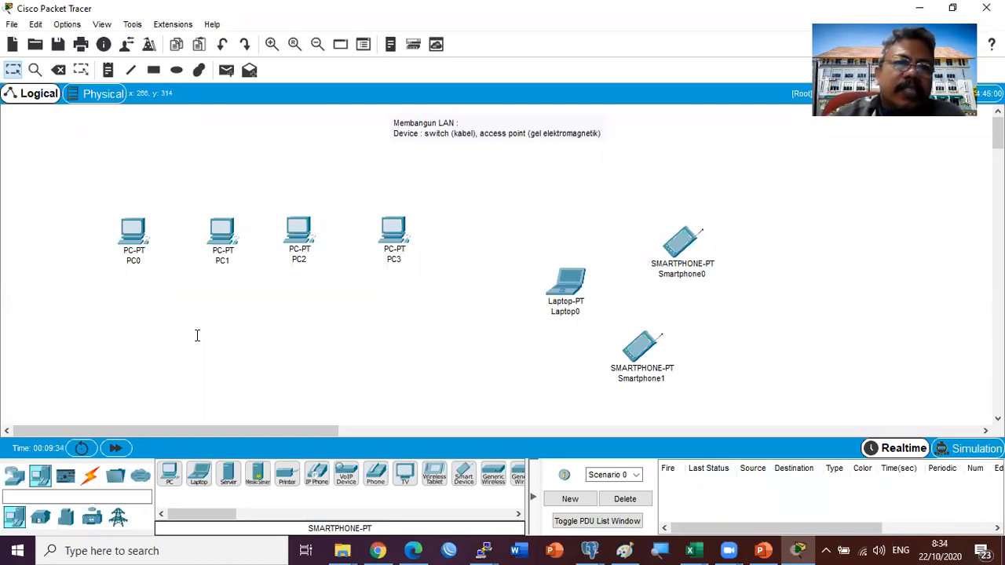
drag(212, 247, 218, 232)
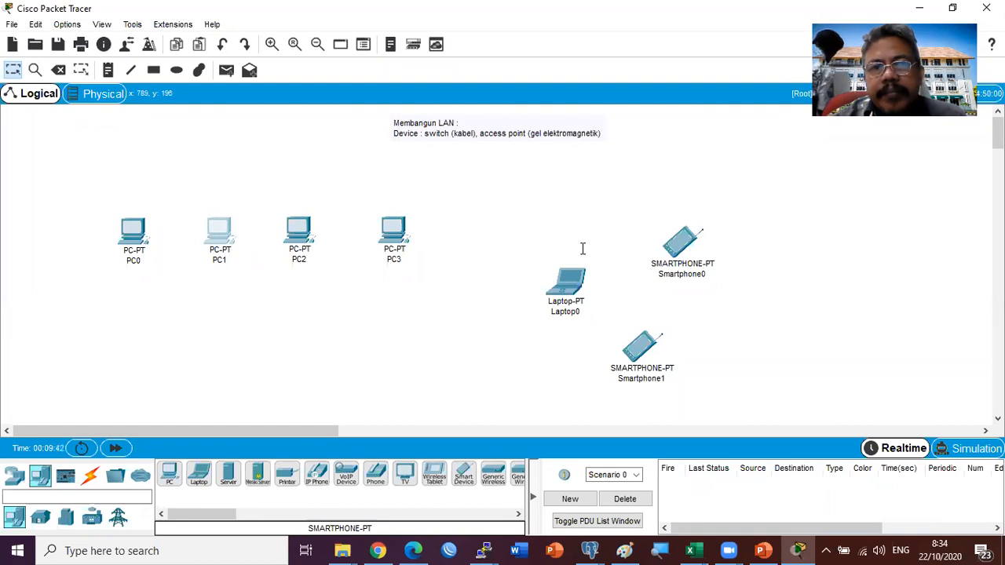
click(353, 317)
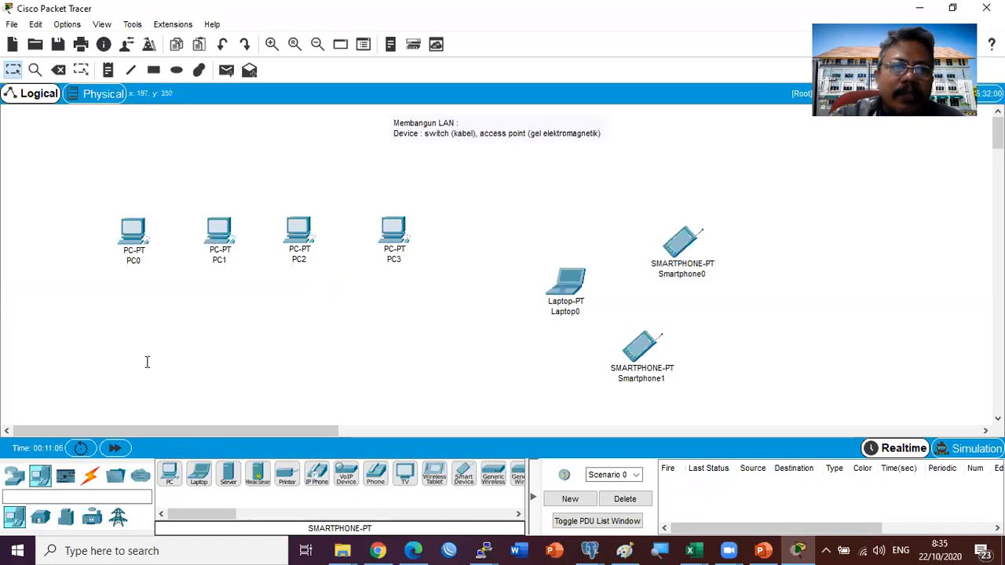
Step: Browse the available network device models for routers, switches, hubs, wireless devices, security and WAN emulation
click(15, 477)
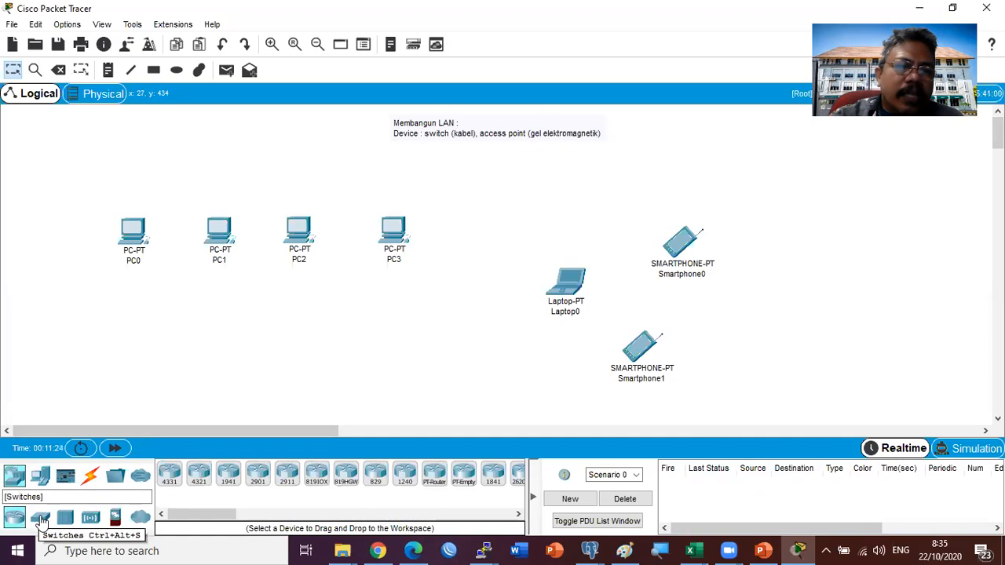
click(41, 518)
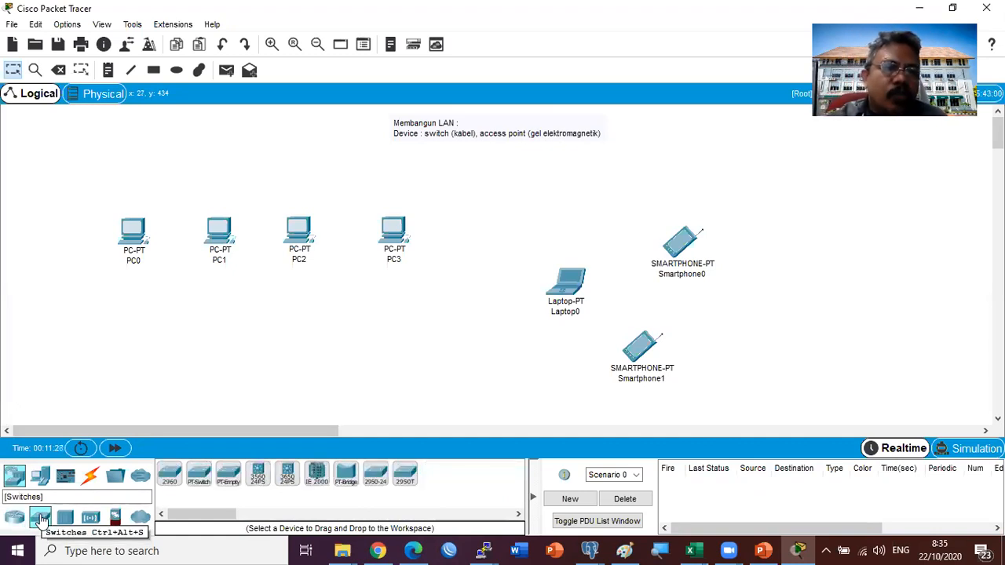
click(66, 518)
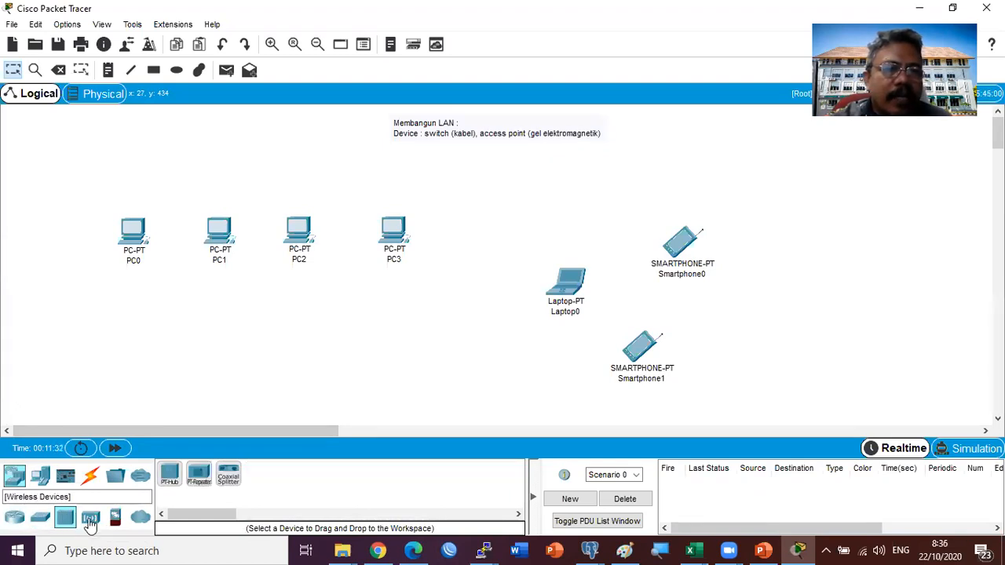
click(91, 521)
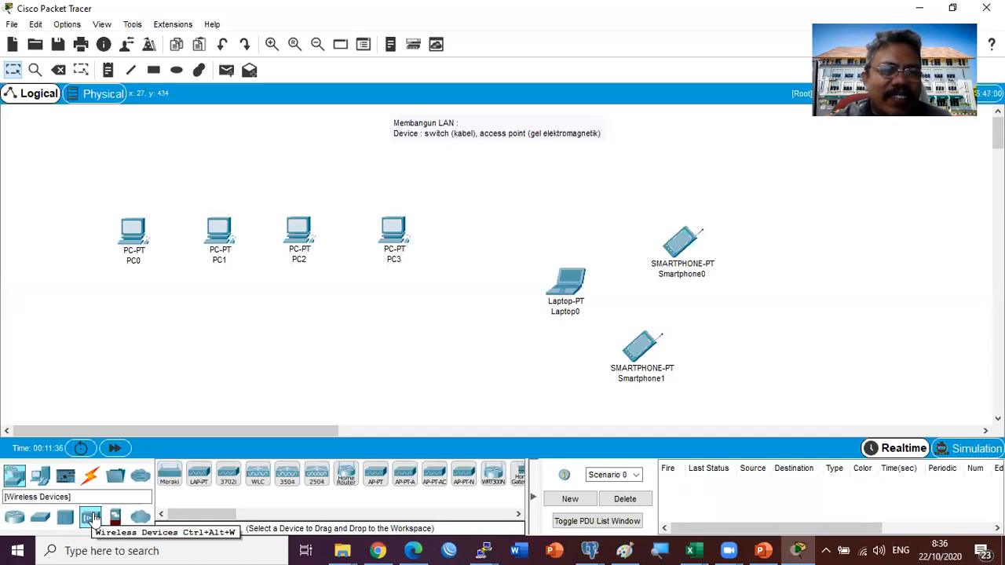
click(115, 518)
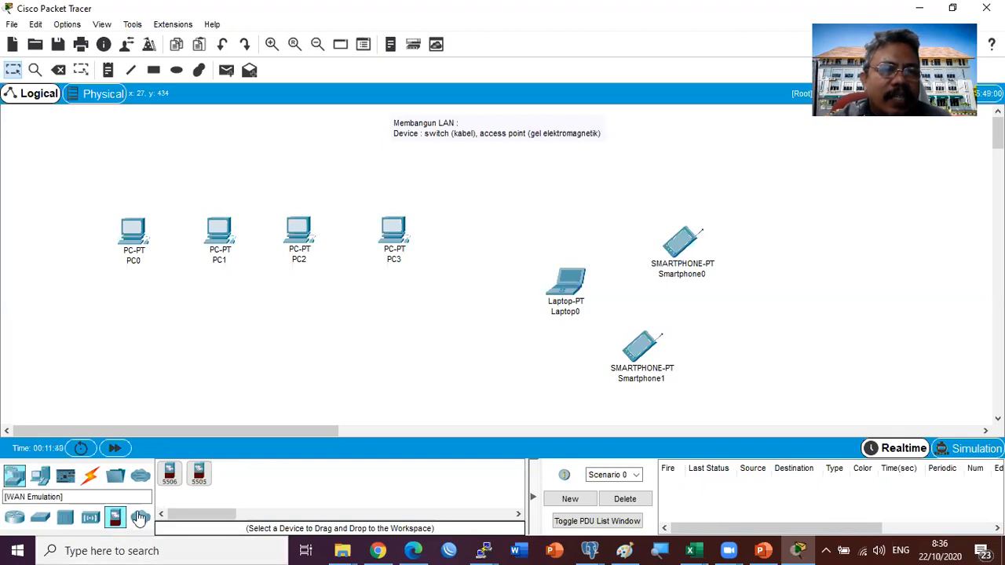
click(139, 517)
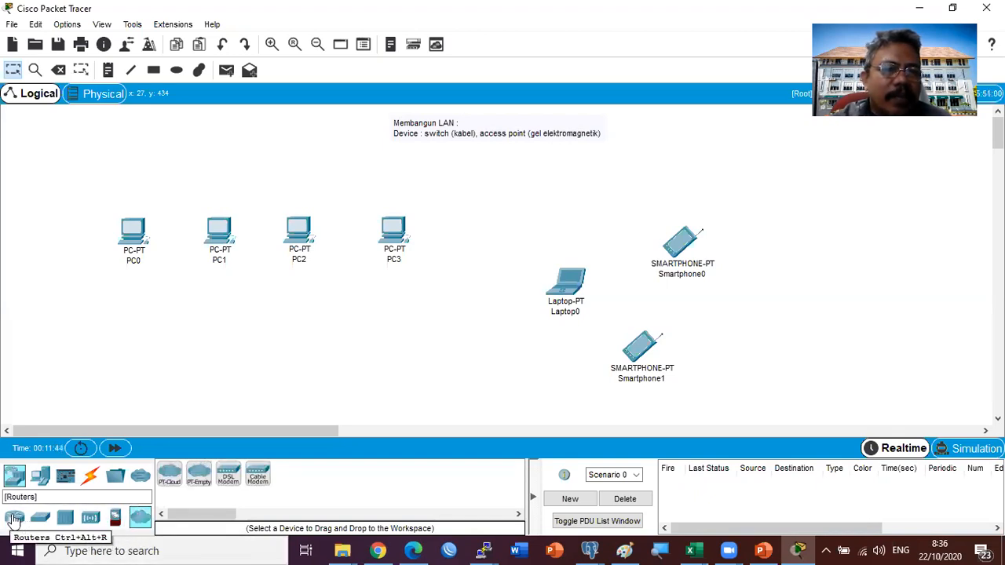
click(41, 519)
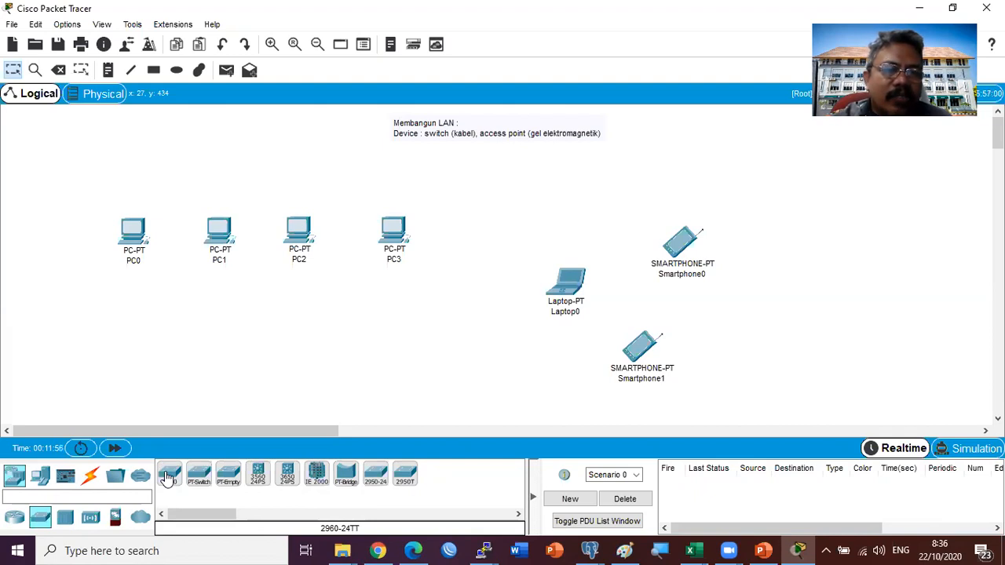
click(66, 522)
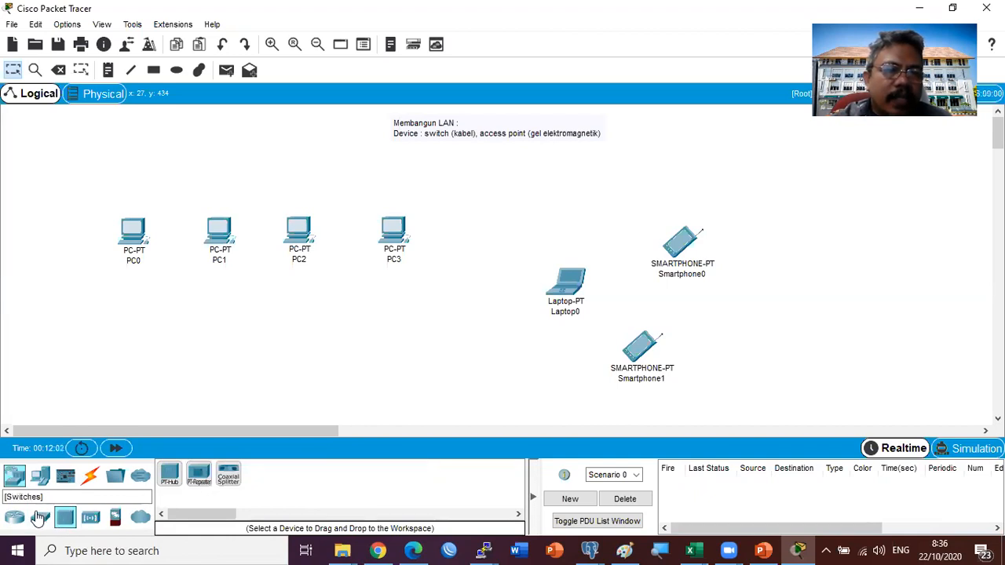
Step: Place a 2960-24TT switch above the row of PCs and open its physical device view in an enlarged window
click(39, 519)
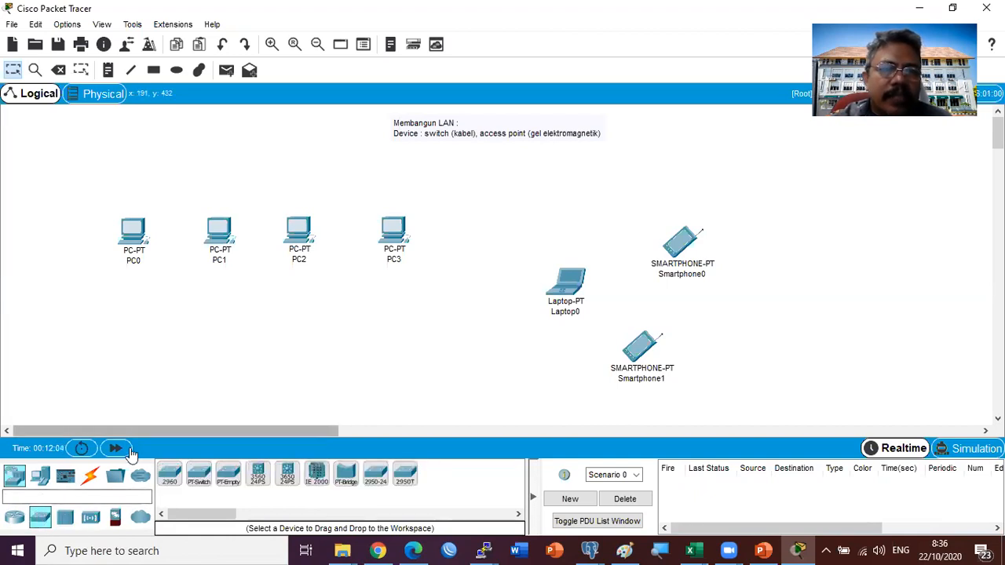
drag(171, 480, 245, 179)
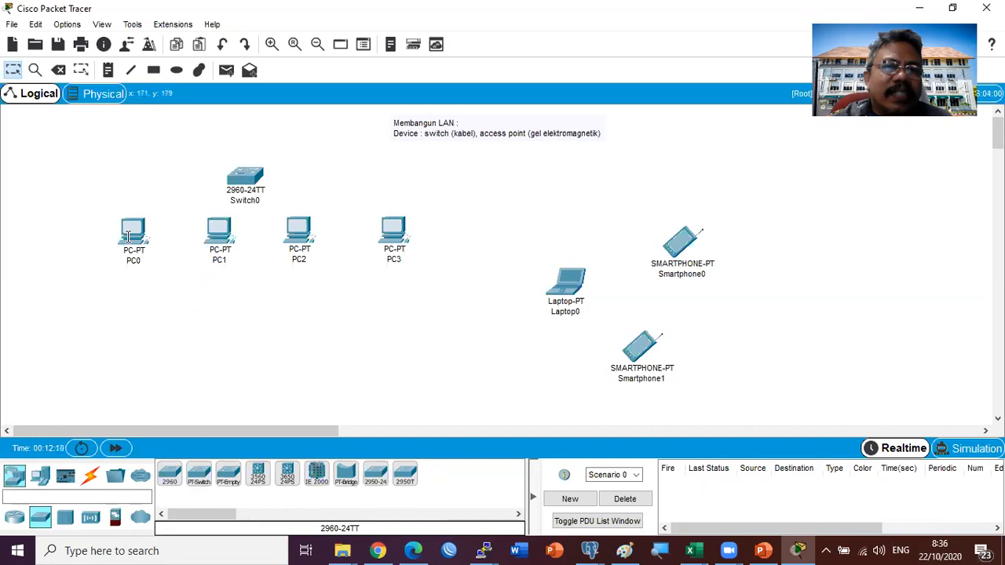
drag(249, 181, 249, 164)
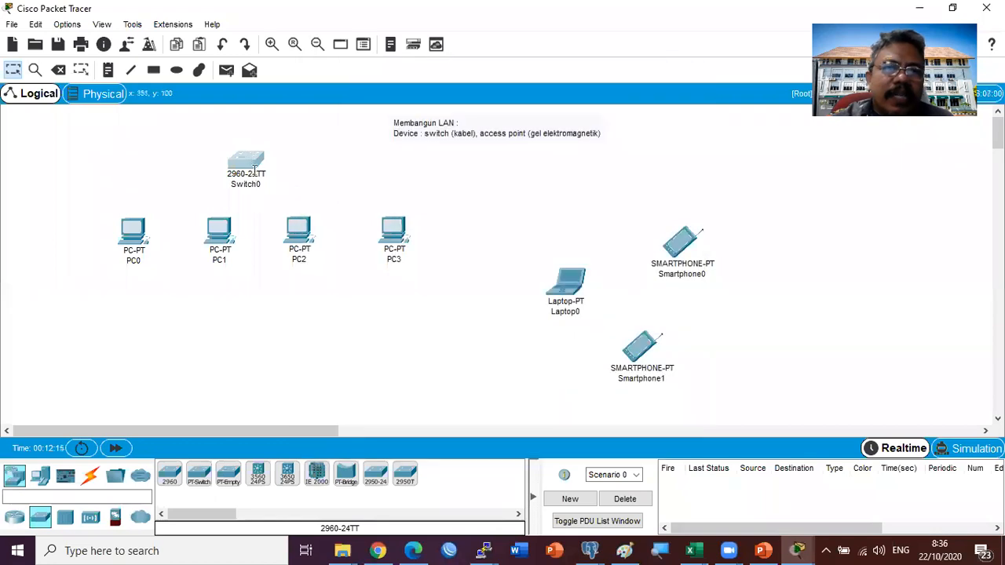
click(247, 161)
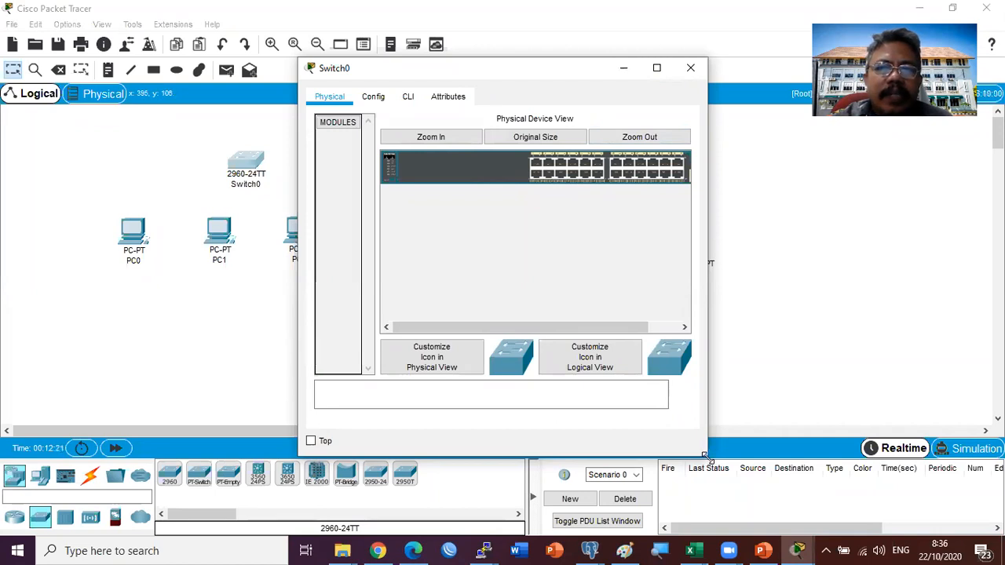
drag(704, 455, 782, 490)
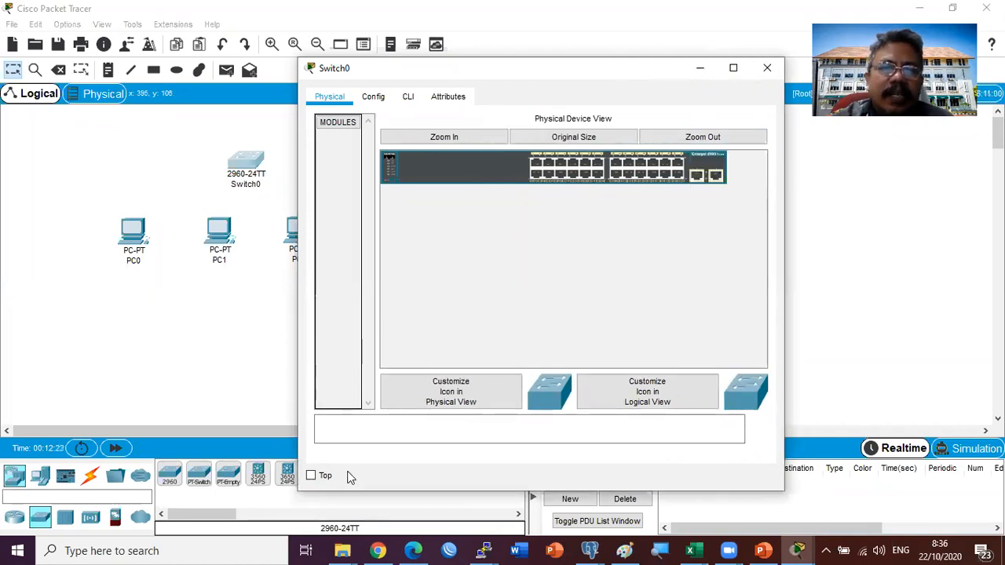
Step: Switch to Chrome and search Google for "switch cisco" in a new tab
mouse_move(379, 549)
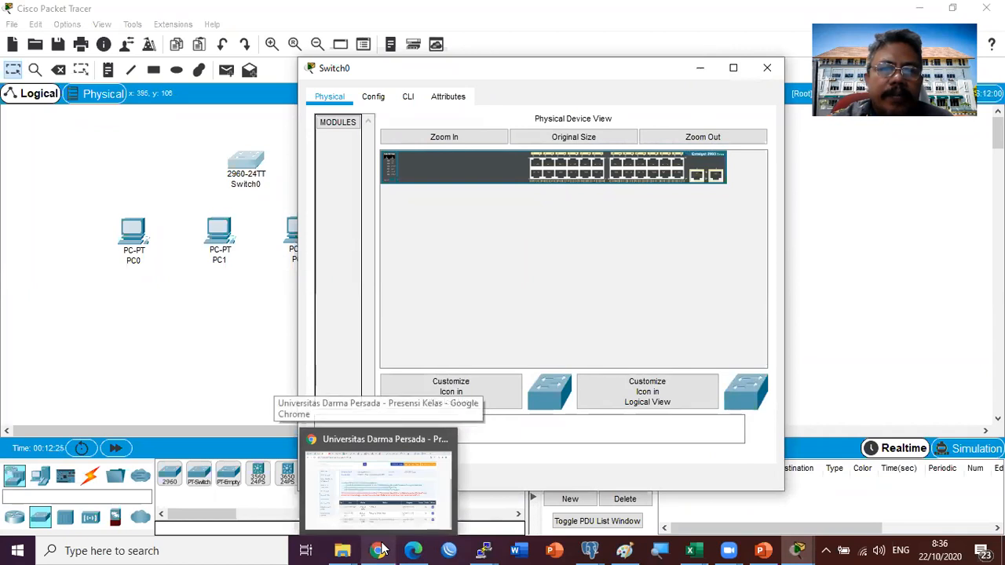
click(380, 550)
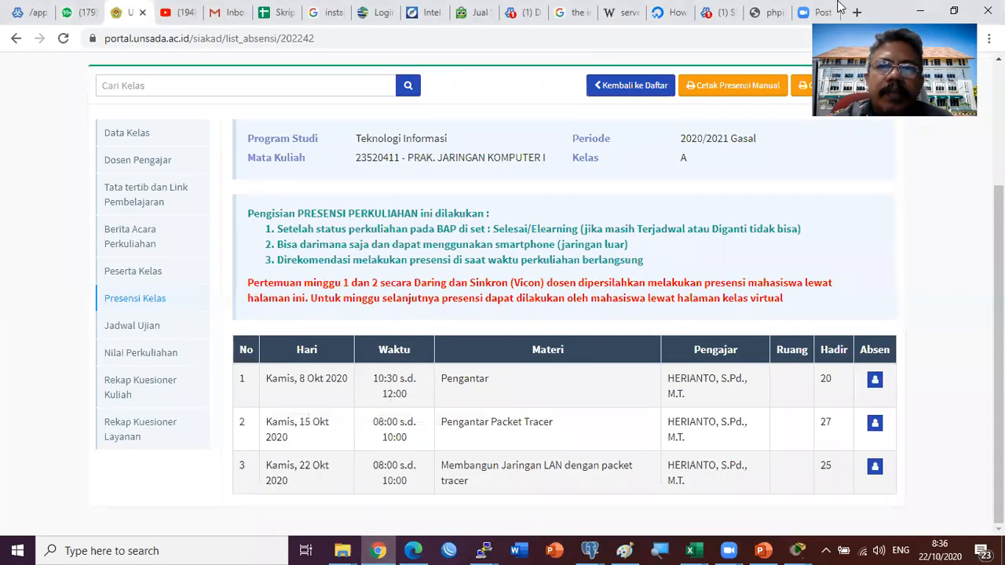
click(858, 13)
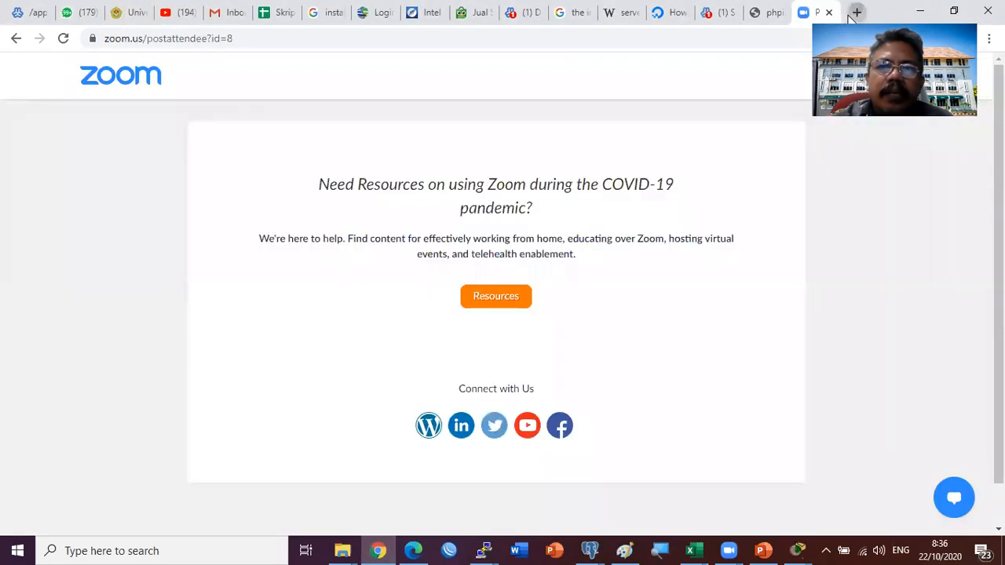
click(856, 13)
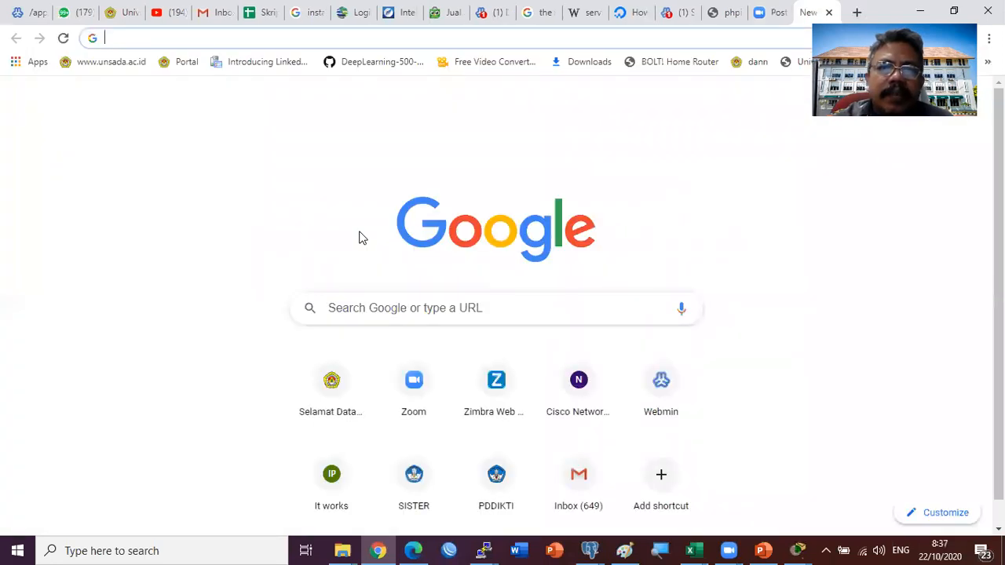
click(421, 307)
text(switch)
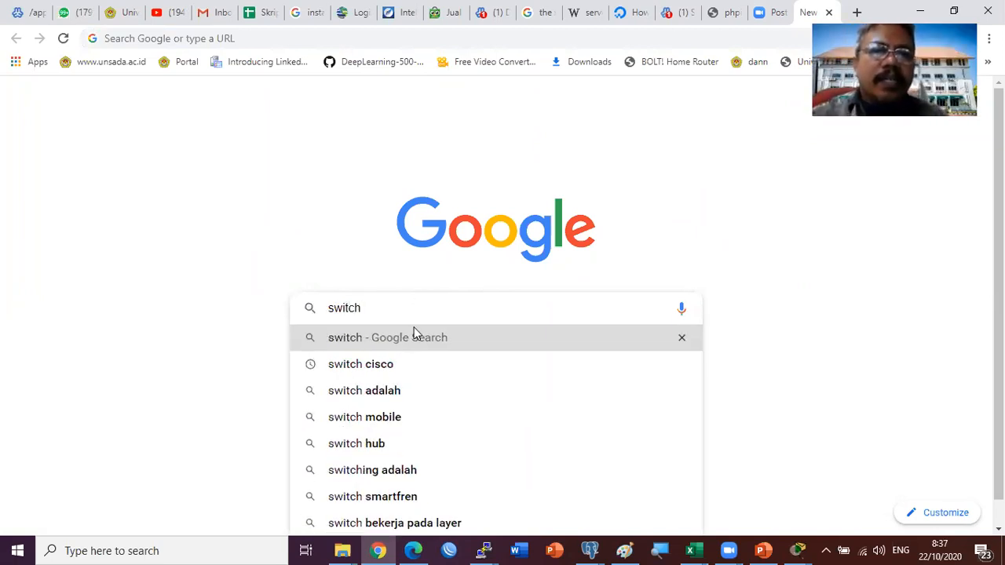
click(408, 362)
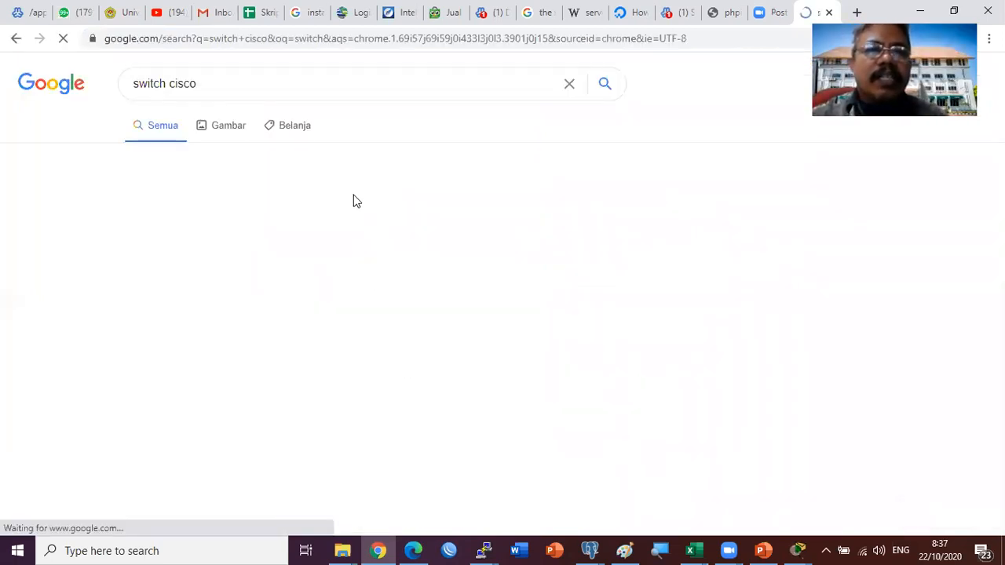
Step: Show the image results and preview the Cisco Catalyst 2960 Plus and the stacked Catalyst 2960X-48FPS-L switches
click(234, 126)
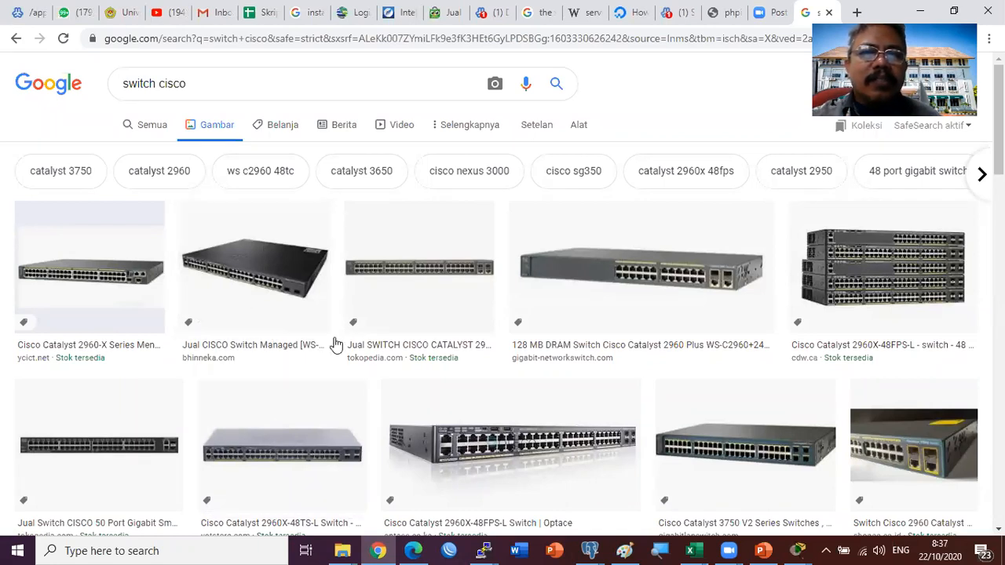
click(626, 283)
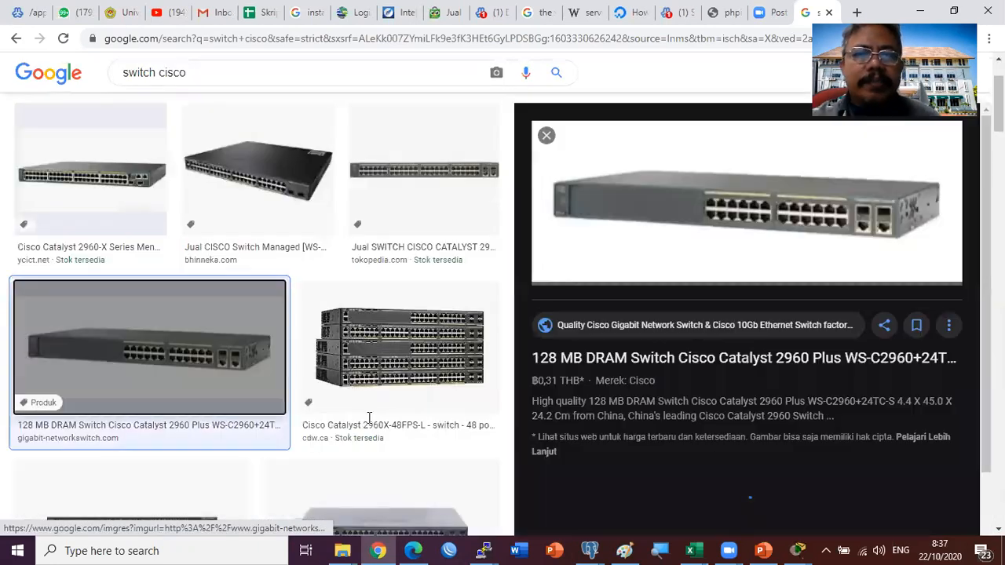
click(394, 356)
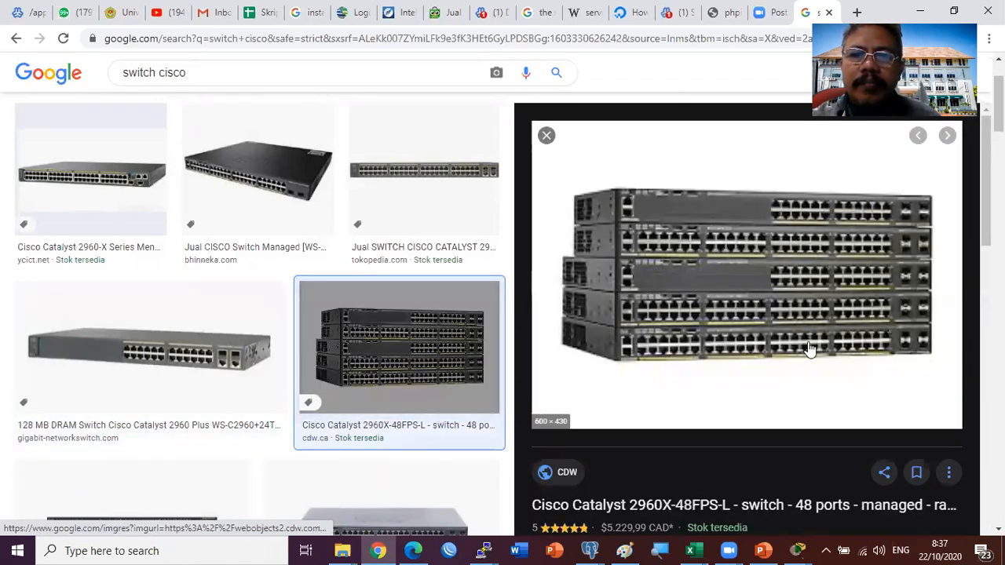
Step: Preview the Cisco Catalyst 2960 Plus image again, followed by the stacked Catalyst 2960X-48FPS-L switches and their product details
click(196, 353)
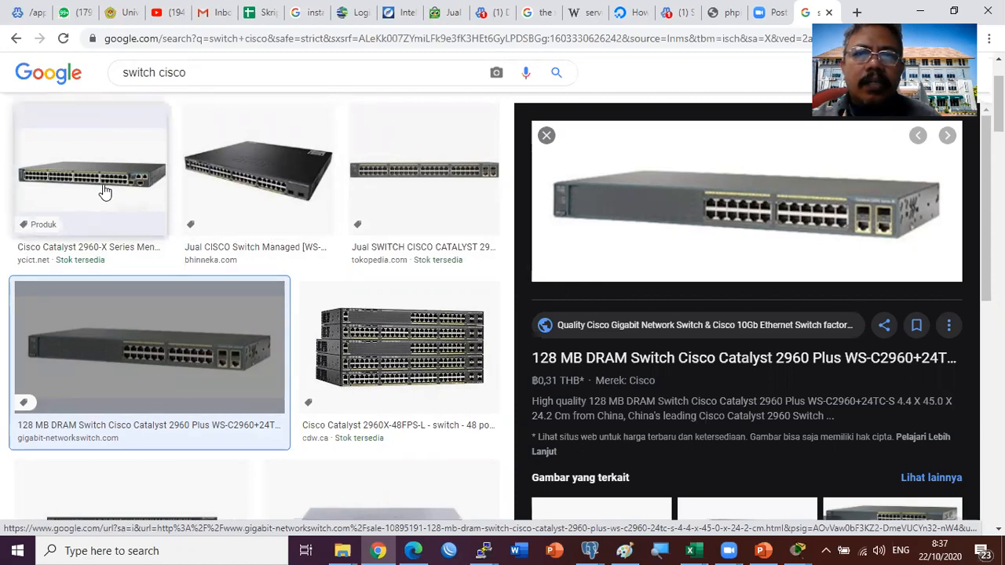
click(383, 366)
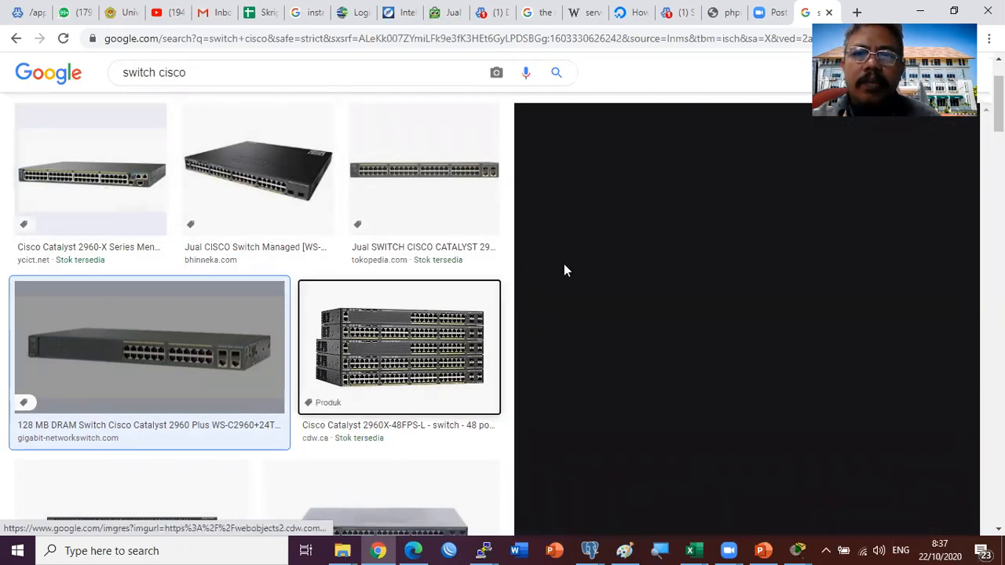
scroll(825, 398, down, 1)
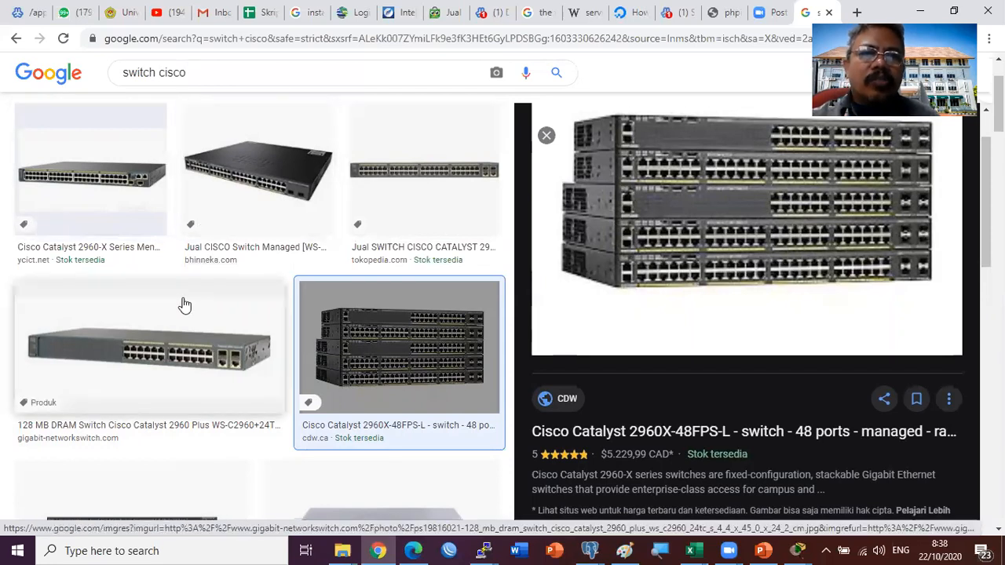
Step: Shorten the image search query to "switch" and run the search
scroll(184, 305, up, 3)
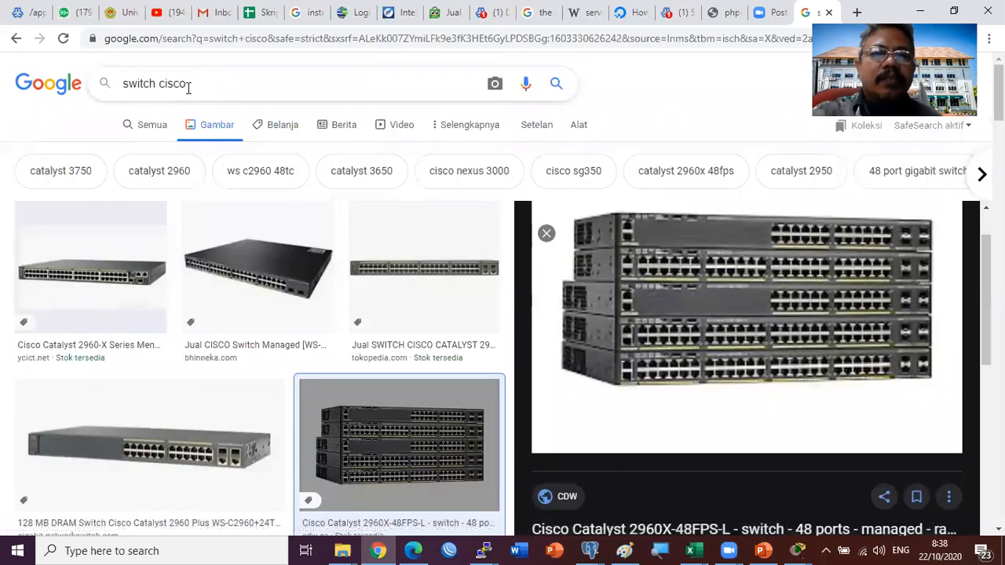
click(188, 88)
key(BackSpace)
key(BackSpace)
key(BackSpace)
key(BackSpace)
key(BackSpace)
key(BackSpace)
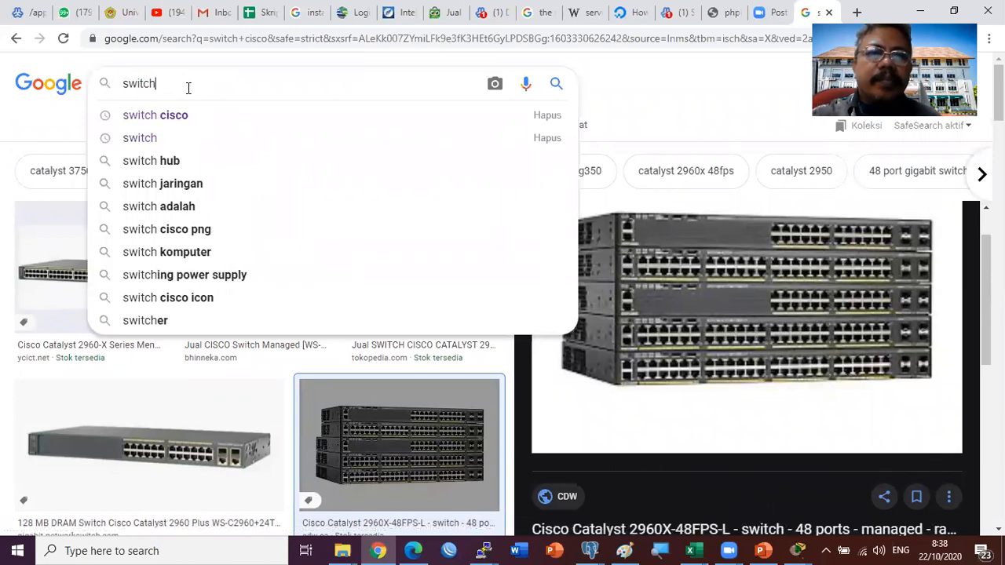
key(Return)
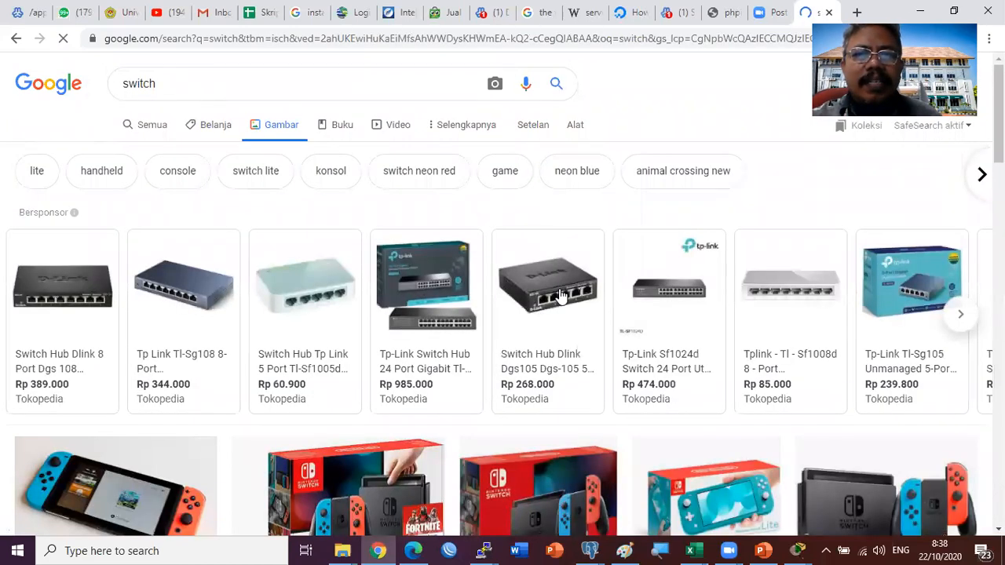
click(560, 295)
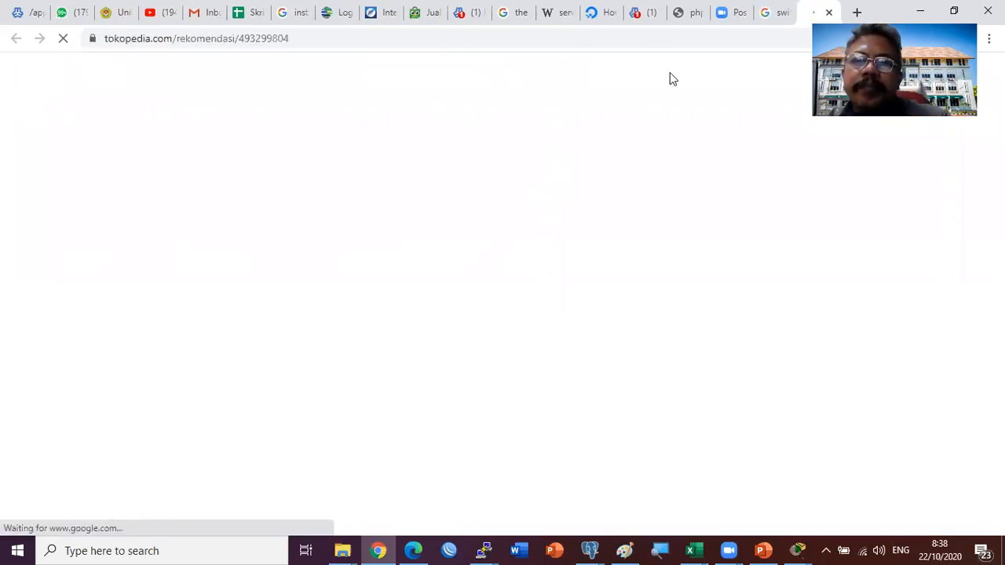
click(778, 12)
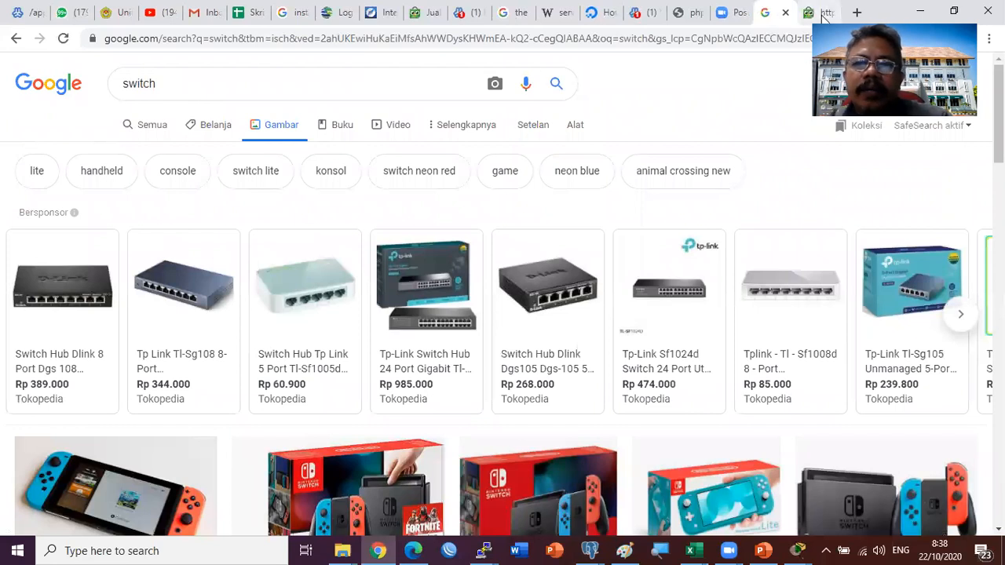
click(823, 14)
key(ctrl+w)
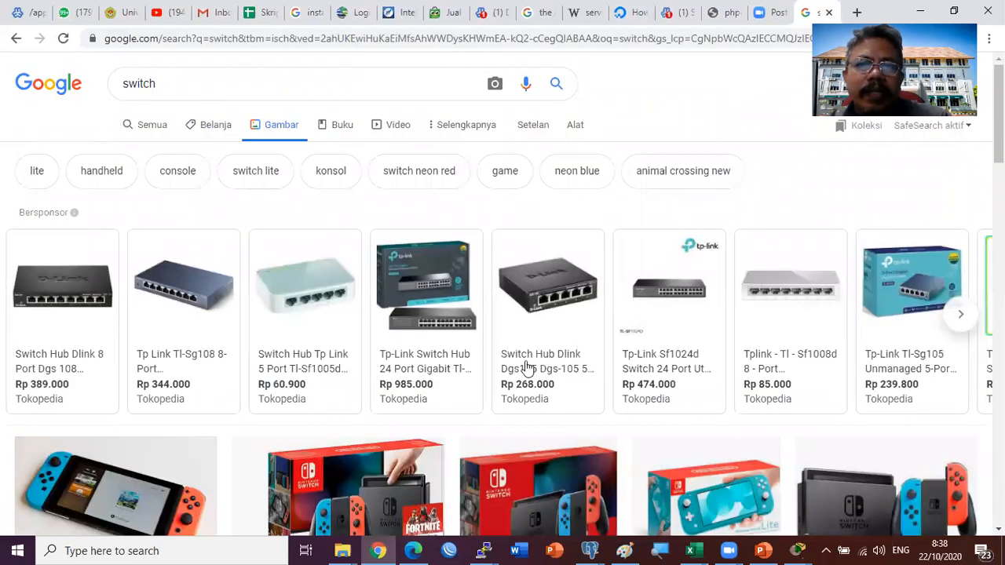
Step: Look through the "switch" image results for pictures of network switches among the game consoles
scroll(219, 477, down, 3)
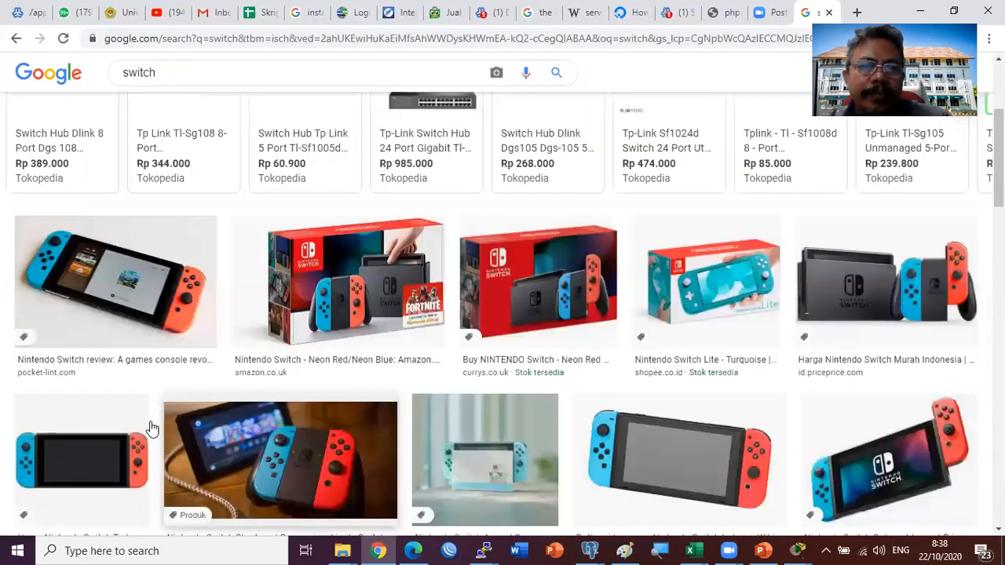
scroll(157, 427, down, 5)
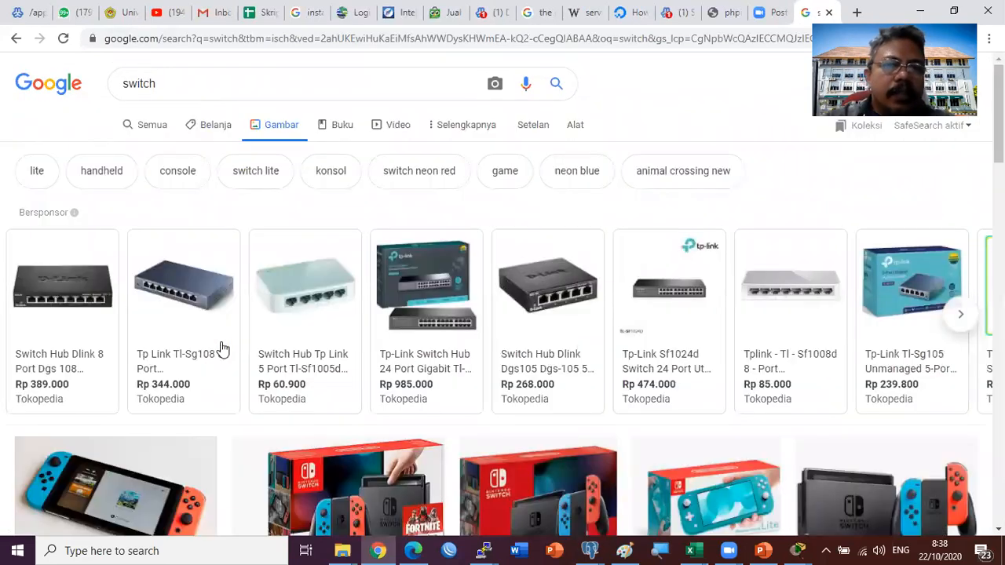
scroll(236, 349, down, 4)
scroll(238, 345, down, 3)
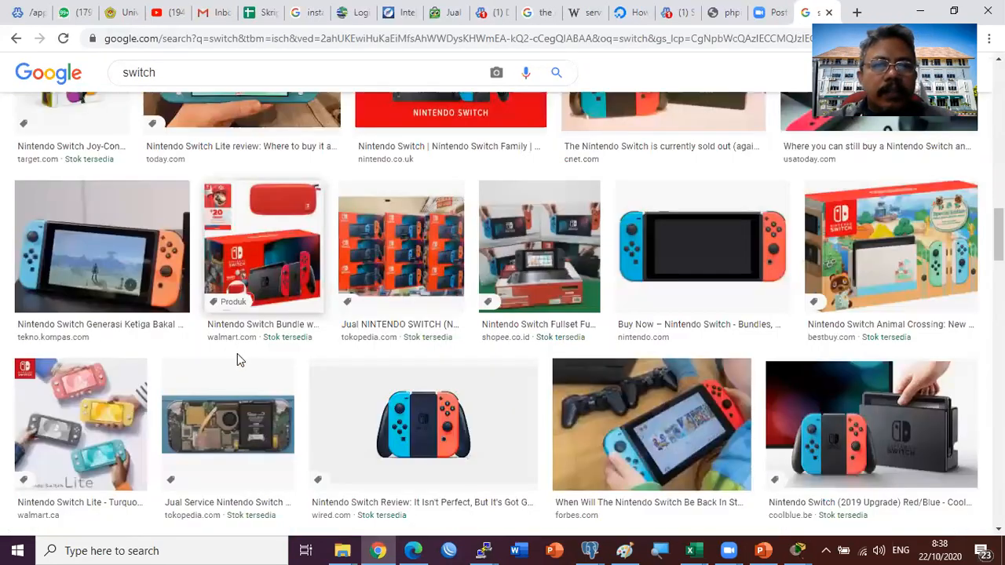
scroll(302, 369, down, 3)
scroll(312, 369, up, 5)
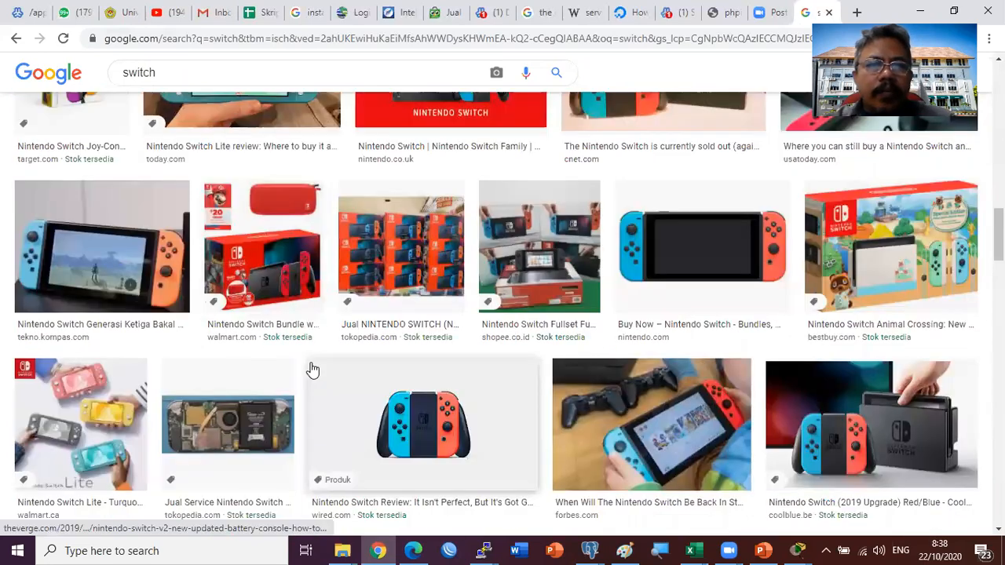
scroll(312, 369, up, 5)
scroll(311, 369, up, 5)
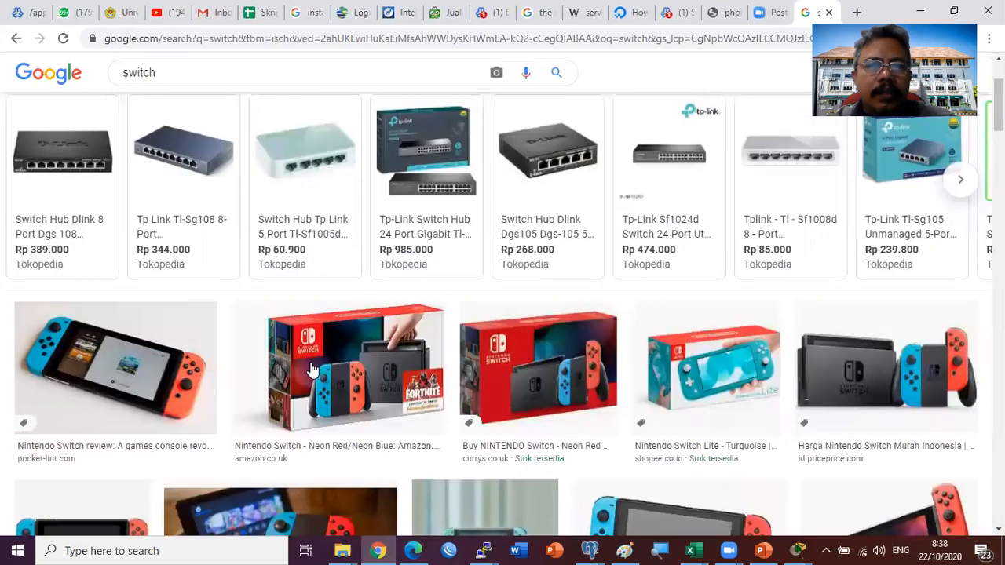
scroll(350, 291, up, 2)
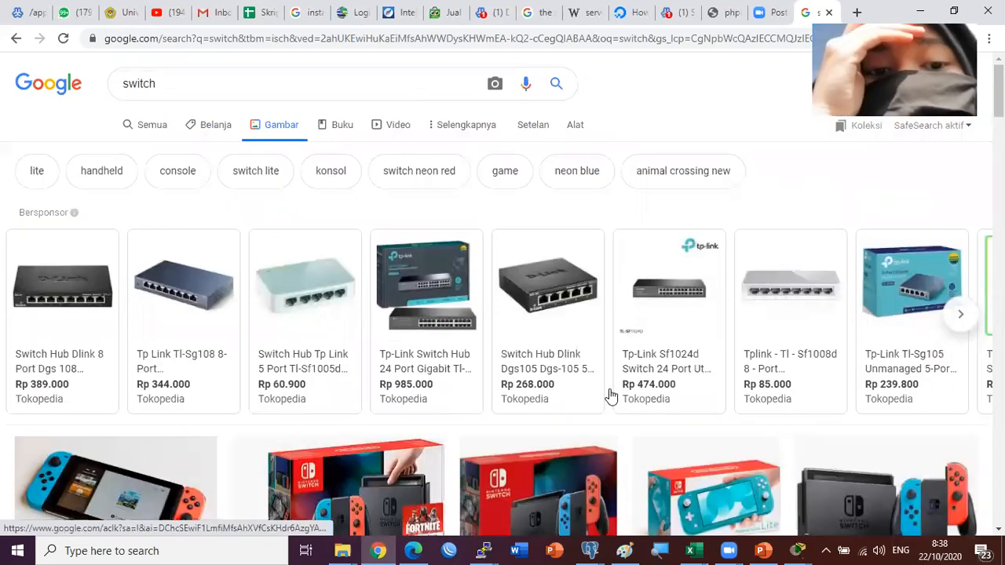
scroll(800, 459, down, 10)
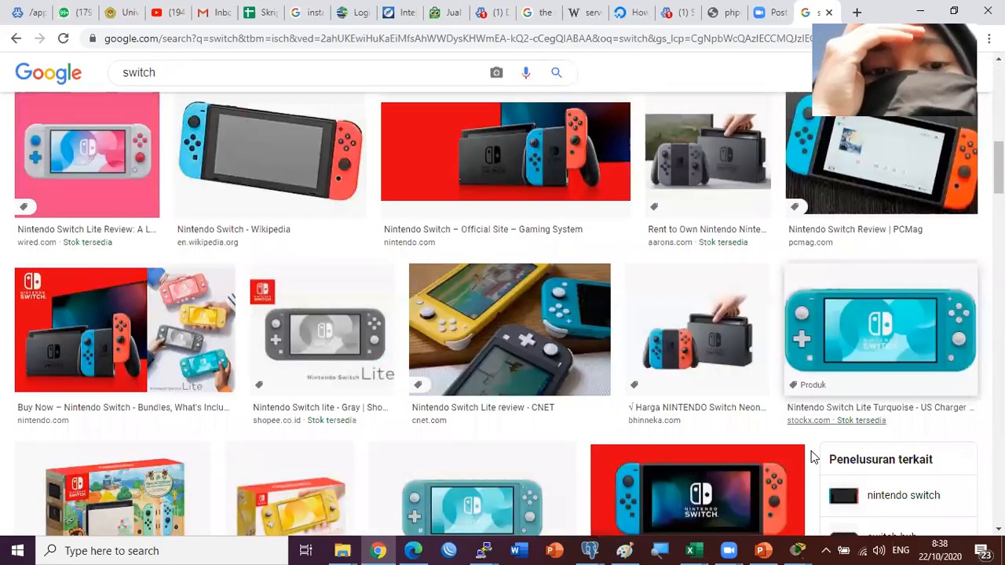
scroll(815, 454, down, 15)
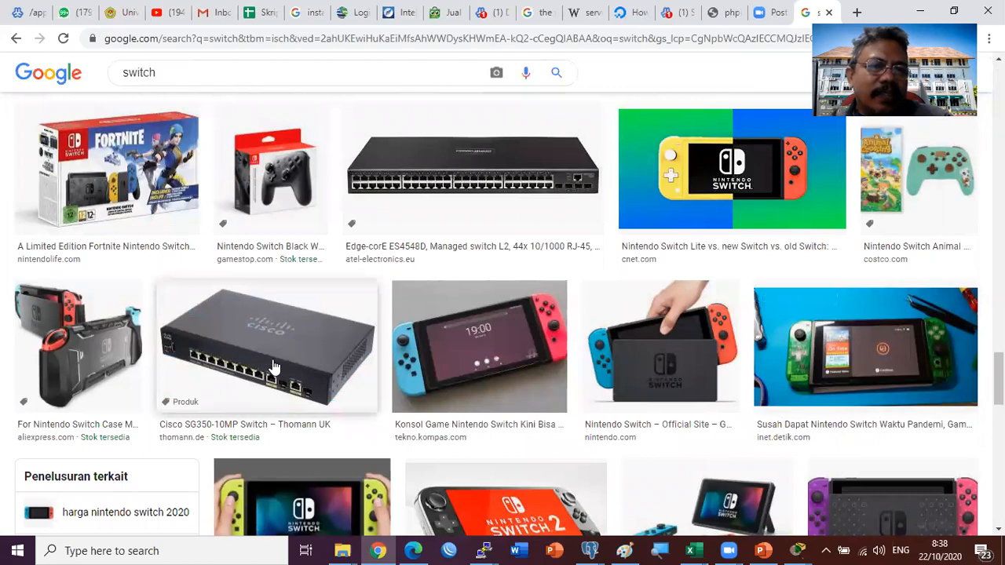
scroll(235, 353, down, 1)
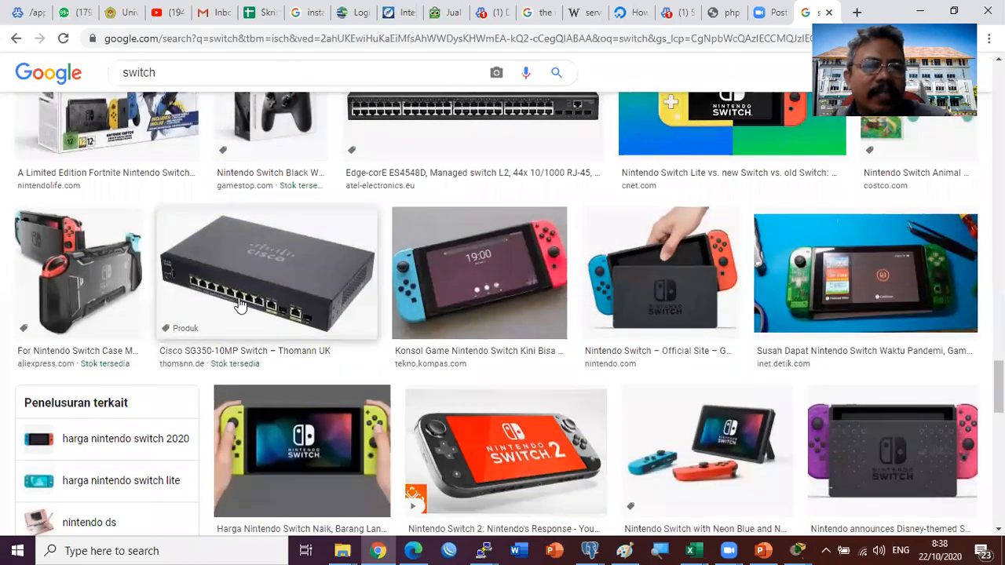
scroll(307, 369, down, 5)
scroll(312, 377, down, 12)
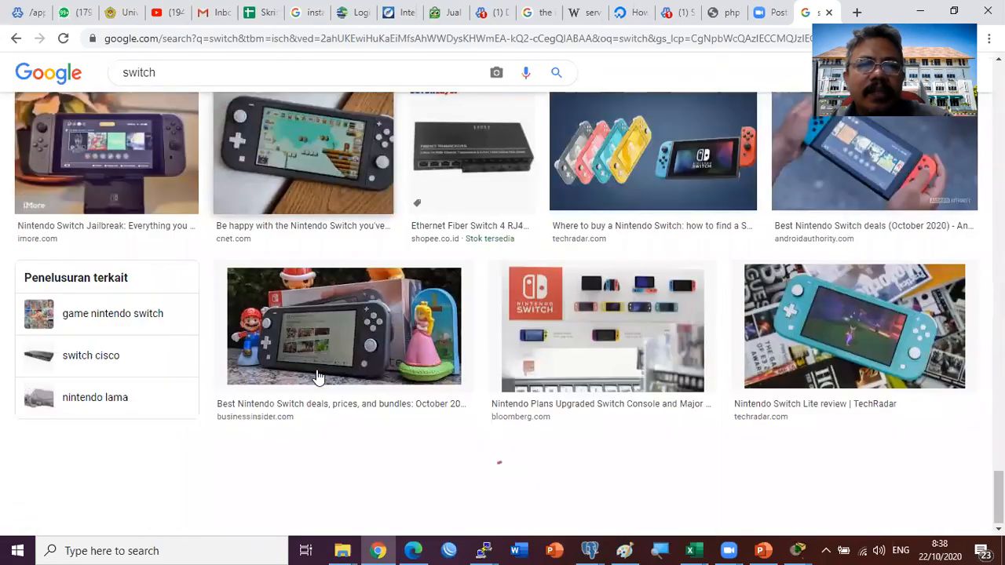
scroll(518, 420, down, 20)
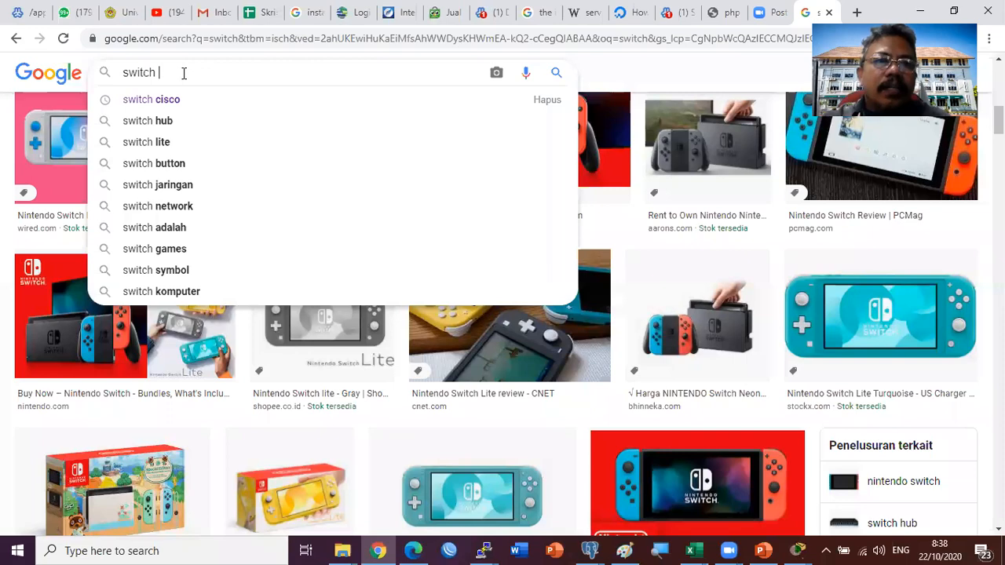
Step: Search Google Images for "switch LAN" and bring the small desktop switch results into view
text(LAN)
key(Return)
scroll(382, 330, down, 3)
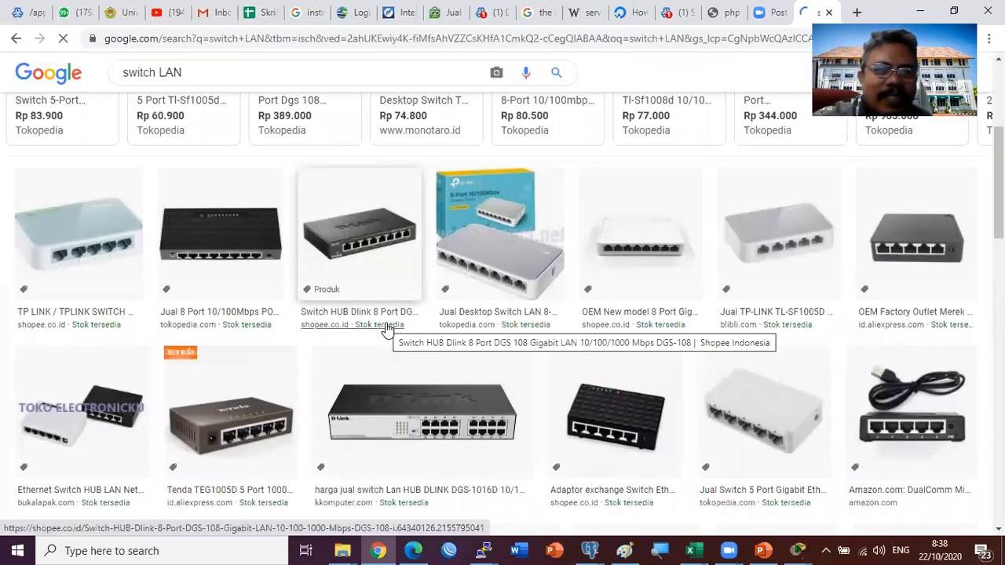
Step: Preview the Tenda TEG1005D, black 5-port Ethernet, D-Link DGS-1016D, white OEM 8-port and TP-Link TL-SF1005D switches
click(239, 412)
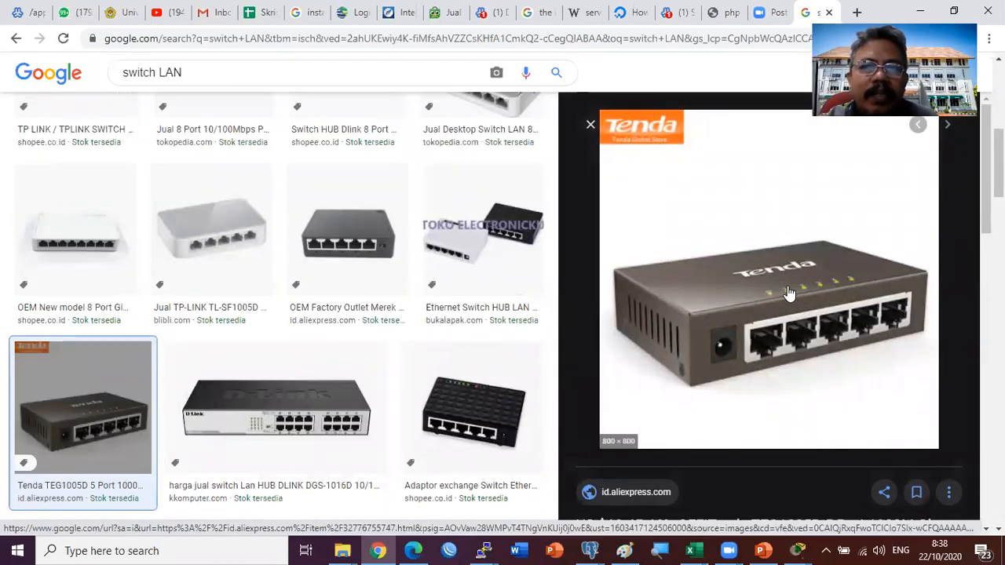
click(469, 414)
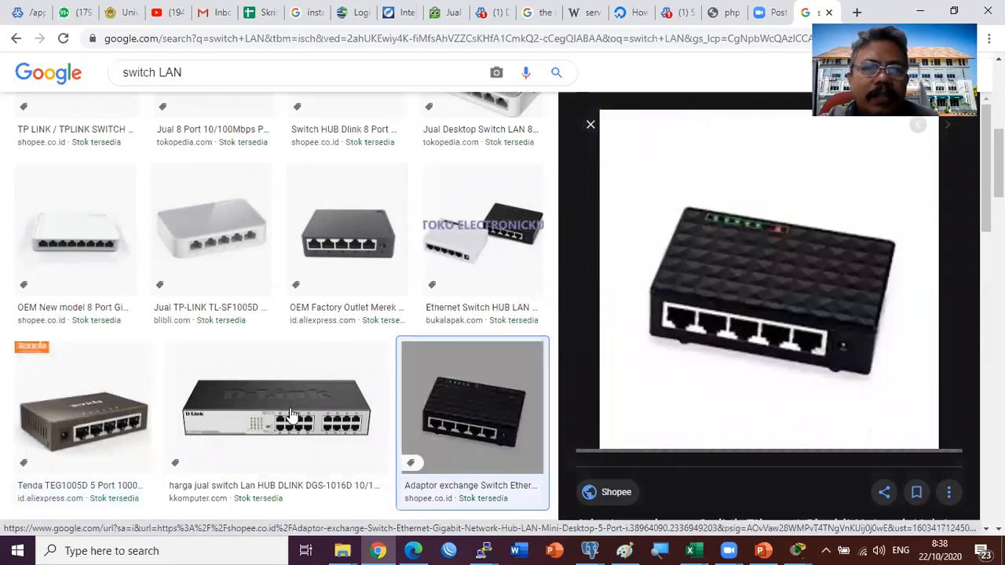
click(291, 414)
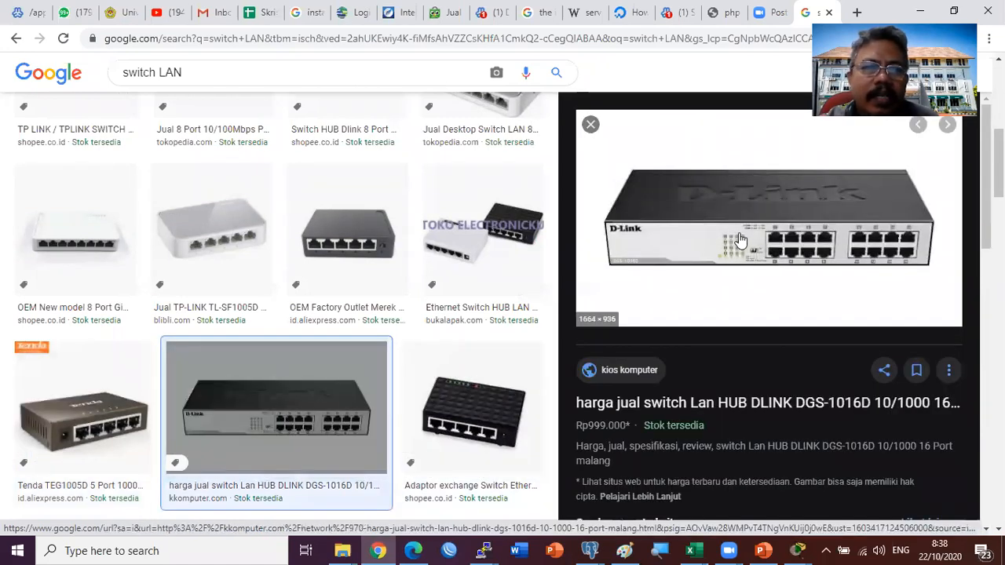
click(102, 241)
scroll(501, 413, down, 3)
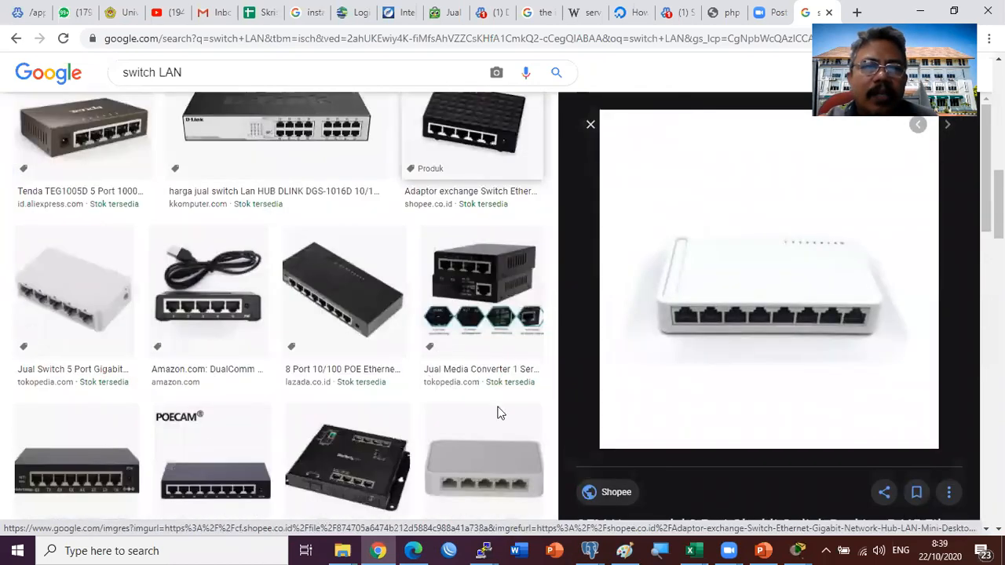
click(525, 475)
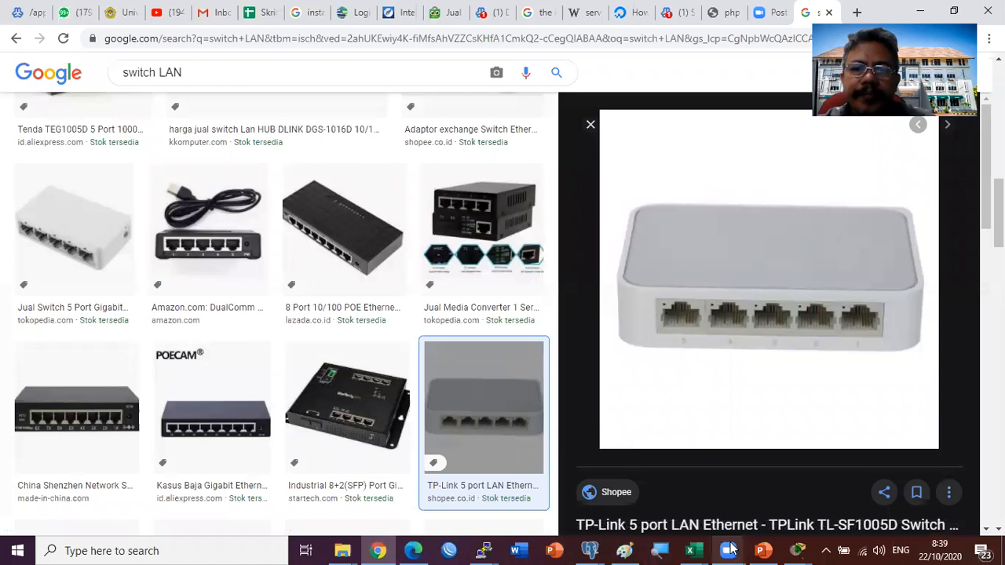
Step: Switch to the Cisco Packet Tracer workspace and close the separate Switch0 device window
mouse_move(729, 549)
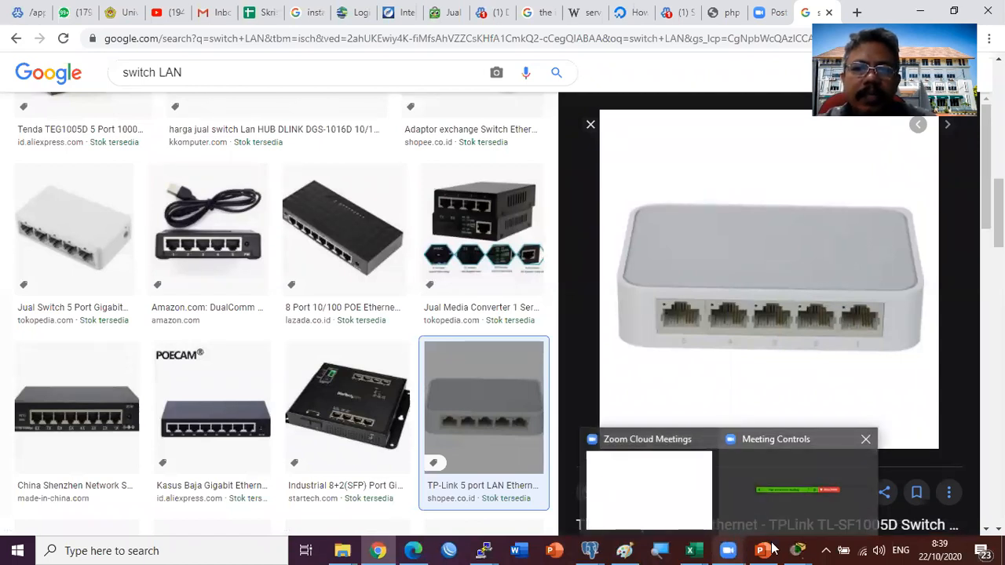
mouse_move(798, 550)
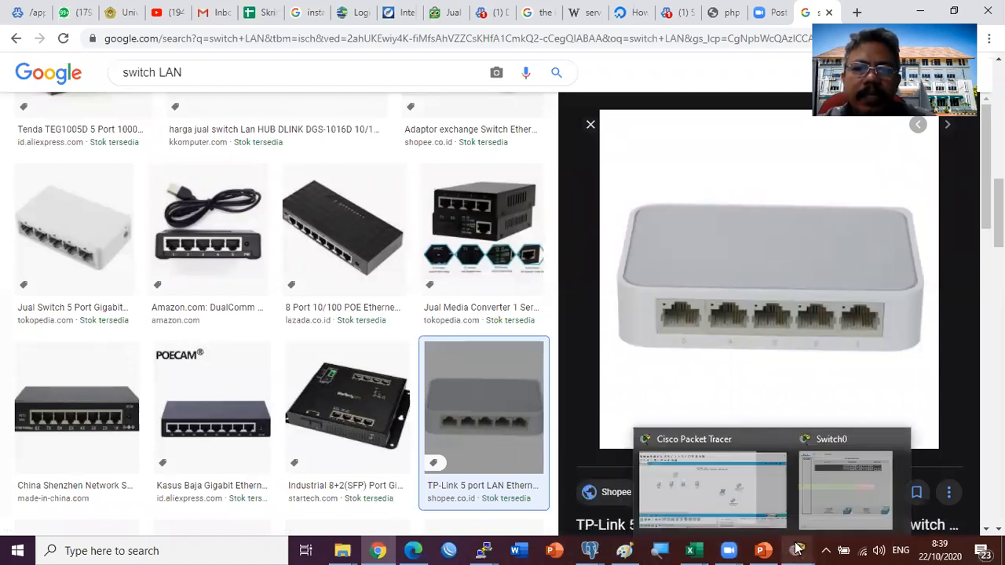
click(739, 486)
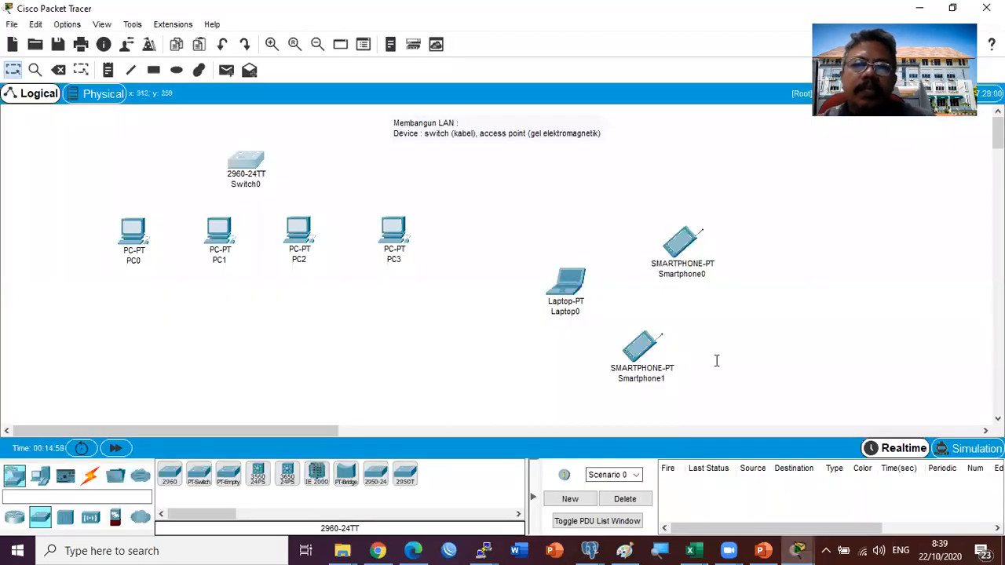
mouse_move(798, 550)
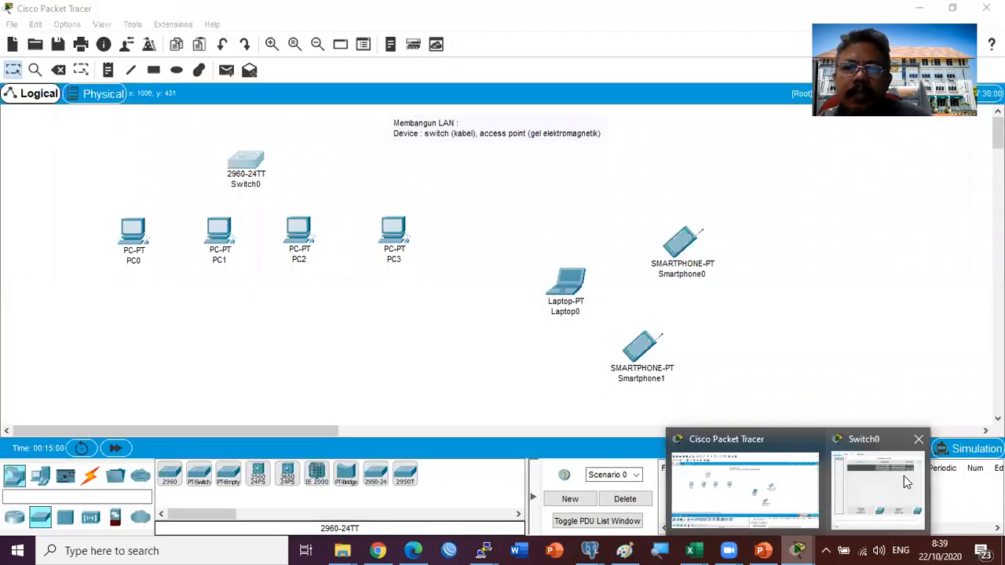
click(920, 440)
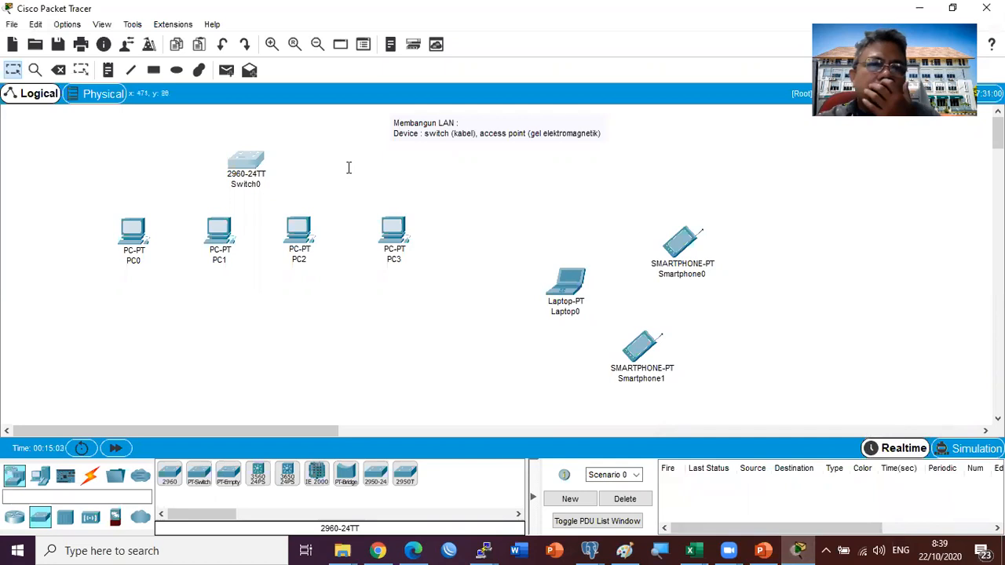
Step: Move PC0, PC1, PC2 and PC3 further below Switch0 and spread them out in a wider row
drag(137, 227, 128, 239)
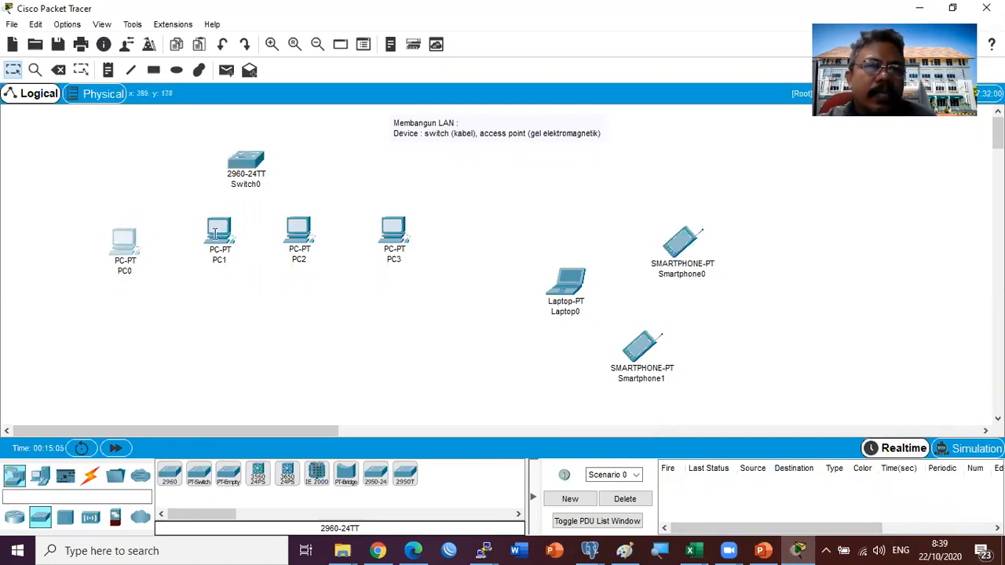
drag(213, 233, 197, 246)
drag(294, 228, 295, 262)
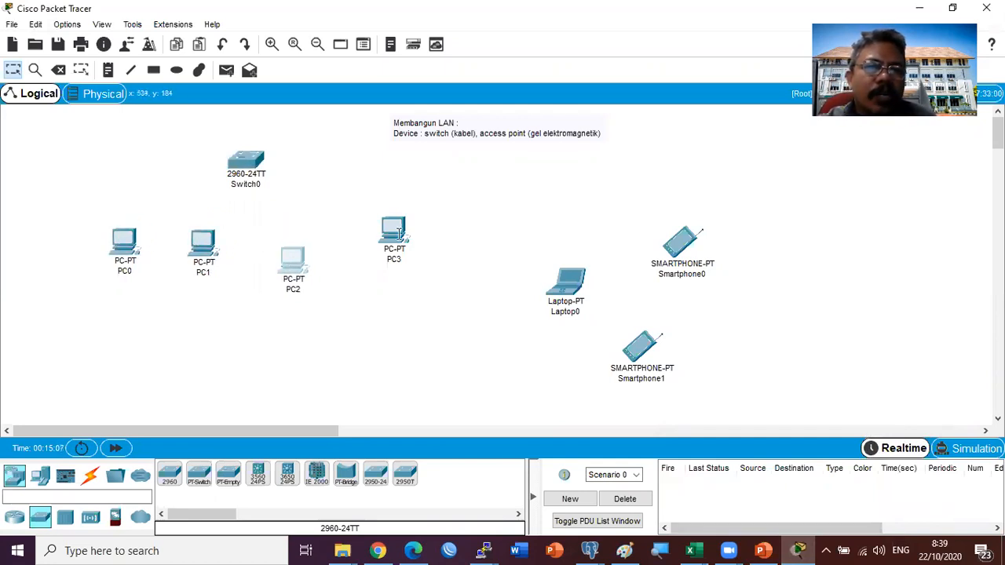
drag(399, 233, 414, 270)
drag(212, 245, 207, 269)
drag(131, 244, 113, 267)
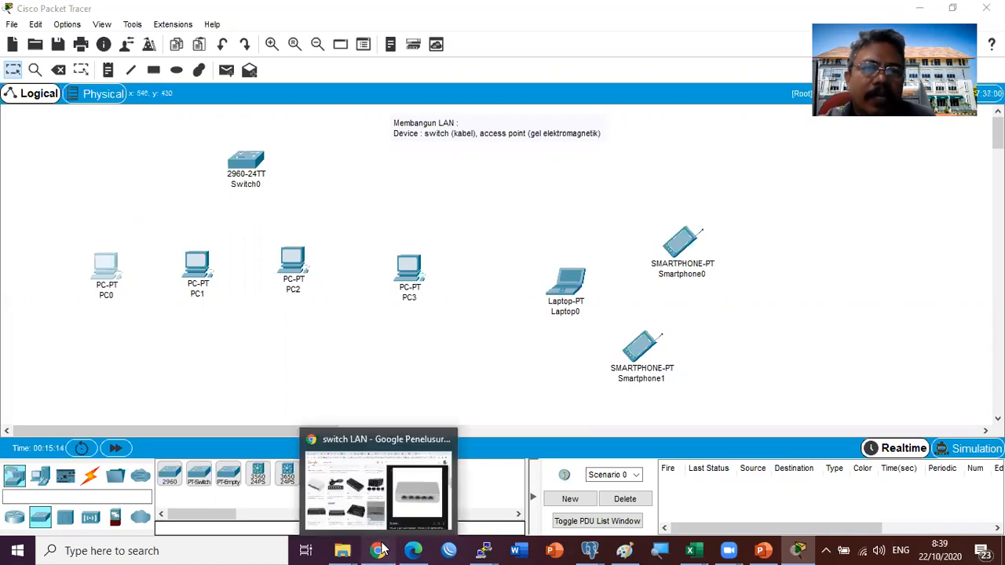
Step: Switch to Chrome and search Google Images for "utp cable", closing any sponsored listing that opens
click(361, 433)
key(ctrl+a)
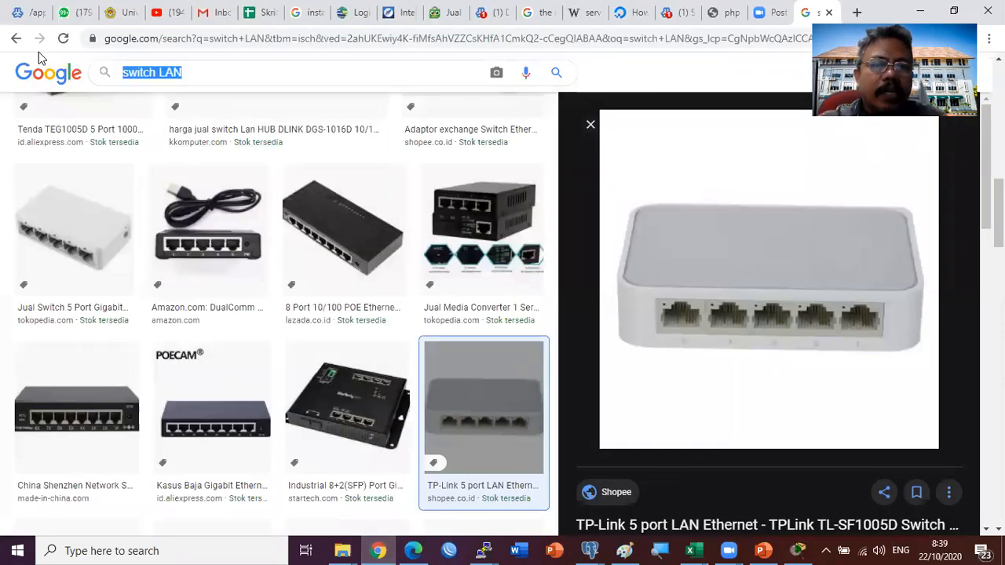
text(ut)
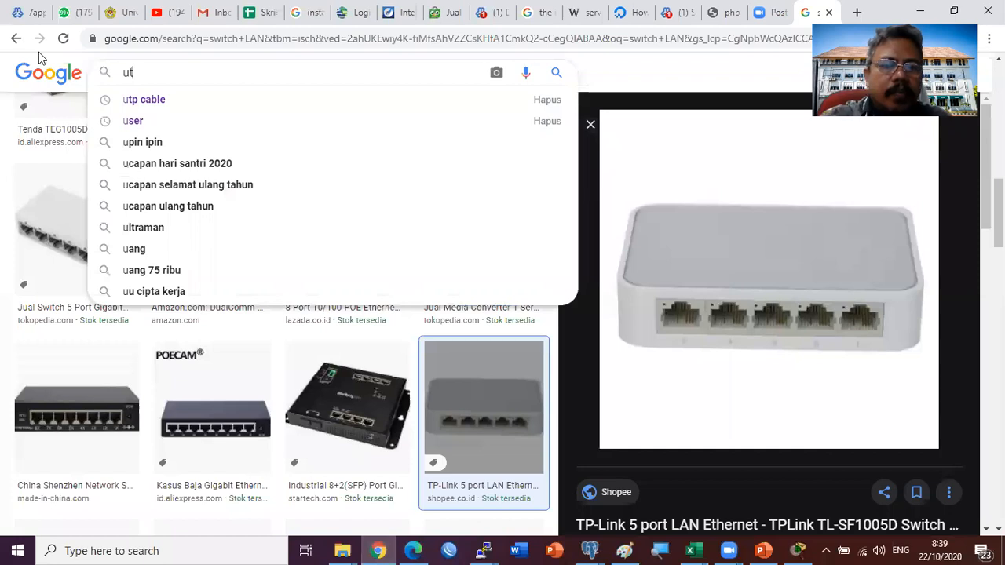
text(p cable)
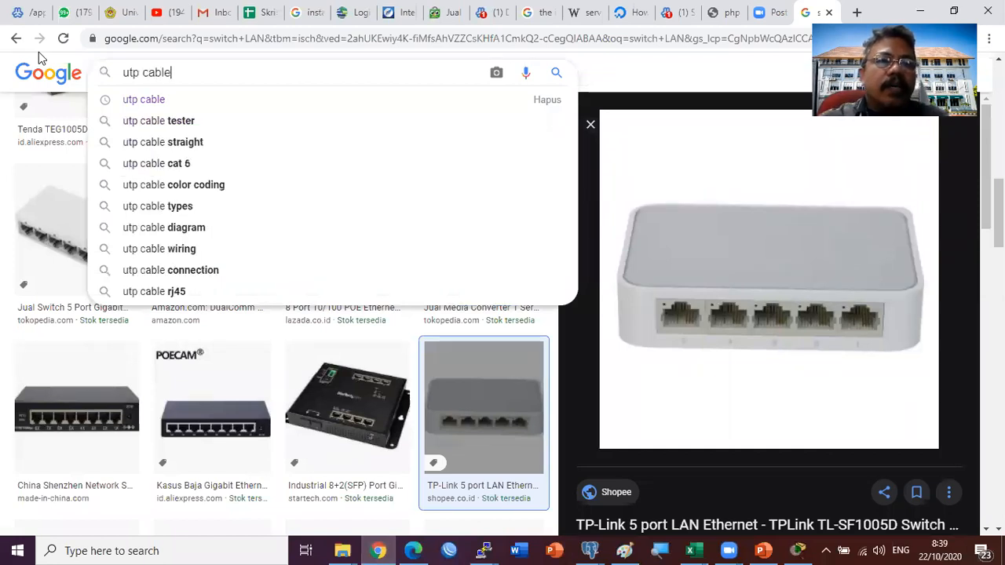
key(Return)
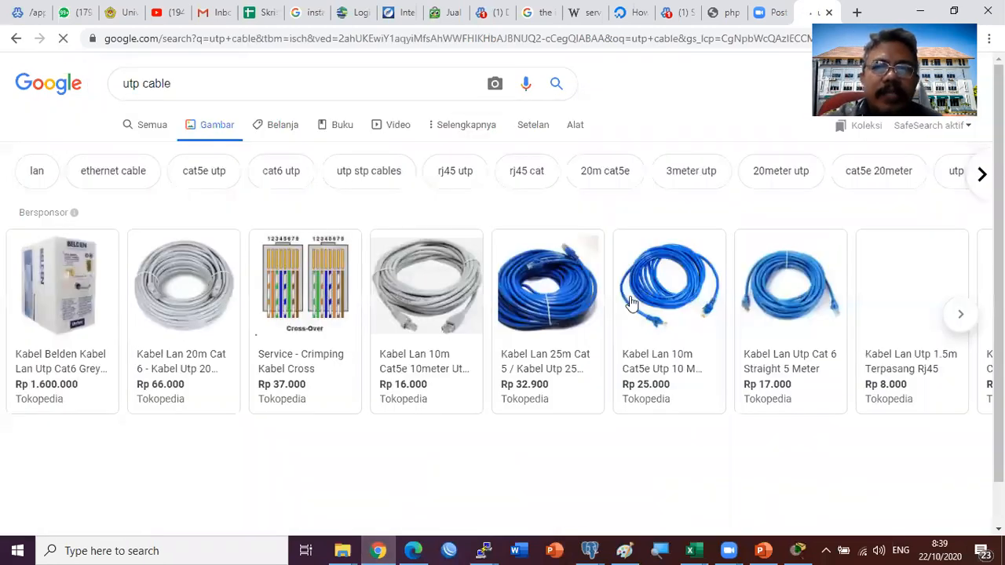
click(658, 295)
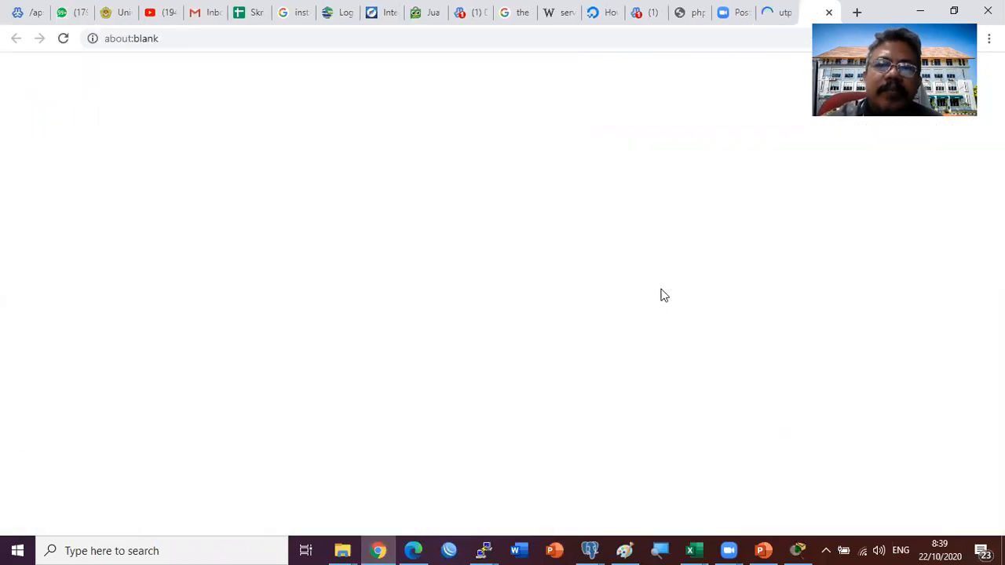
click(828, 11)
Step: Browse the UTP cable image results and preview the blue RJ45 UTP Cable 3.0 m from The Power Store
scroll(430, 361, down, 3)
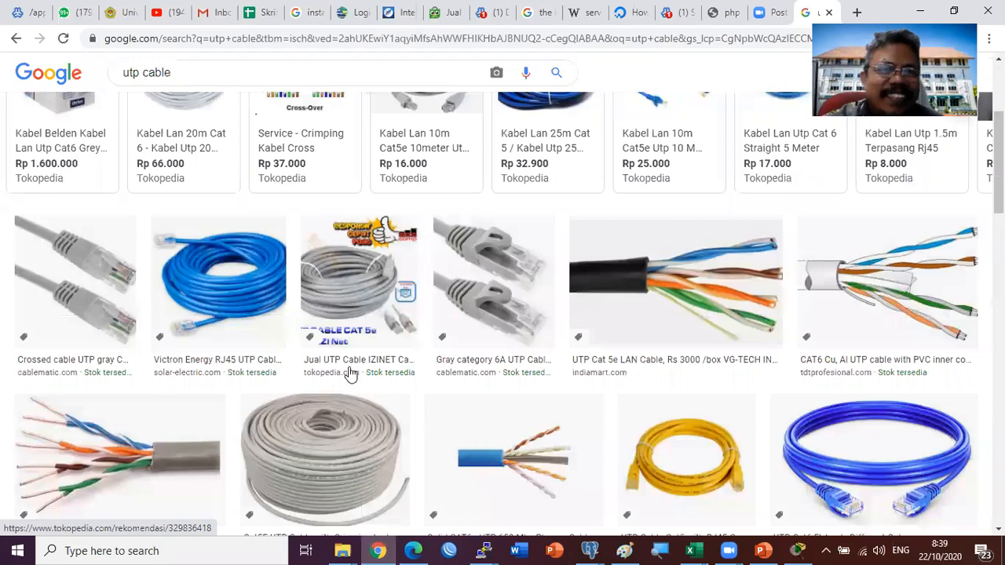
scroll(351, 373, down, 1)
scroll(346, 370, down, 5)
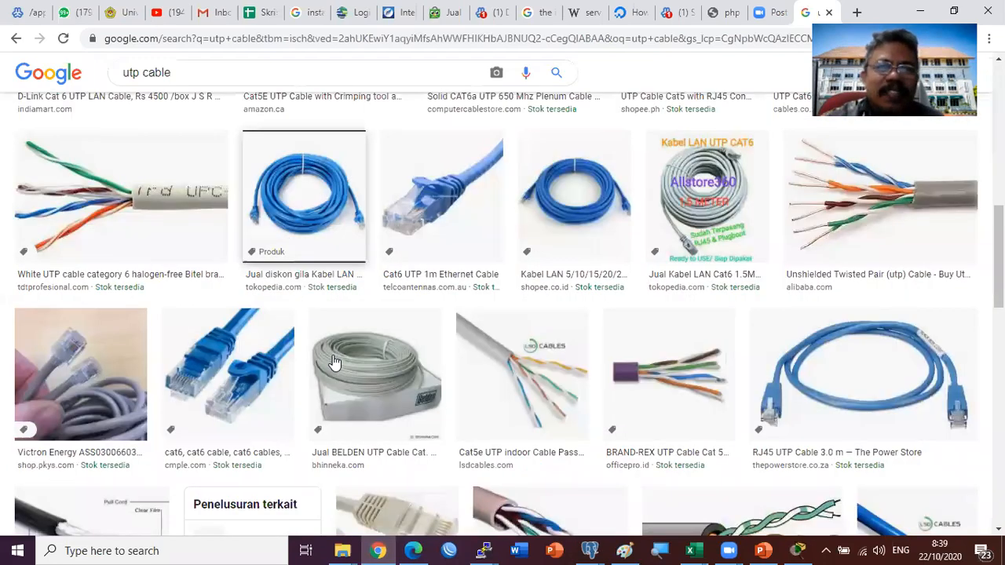
scroll(334, 362, down, 2)
scroll(337, 361, up, 2)
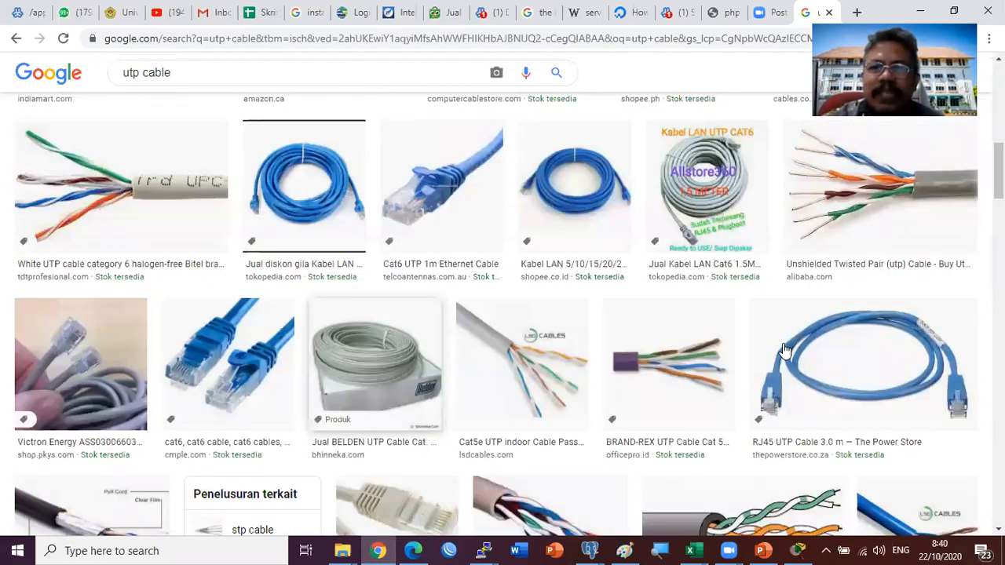
click(830, 310)
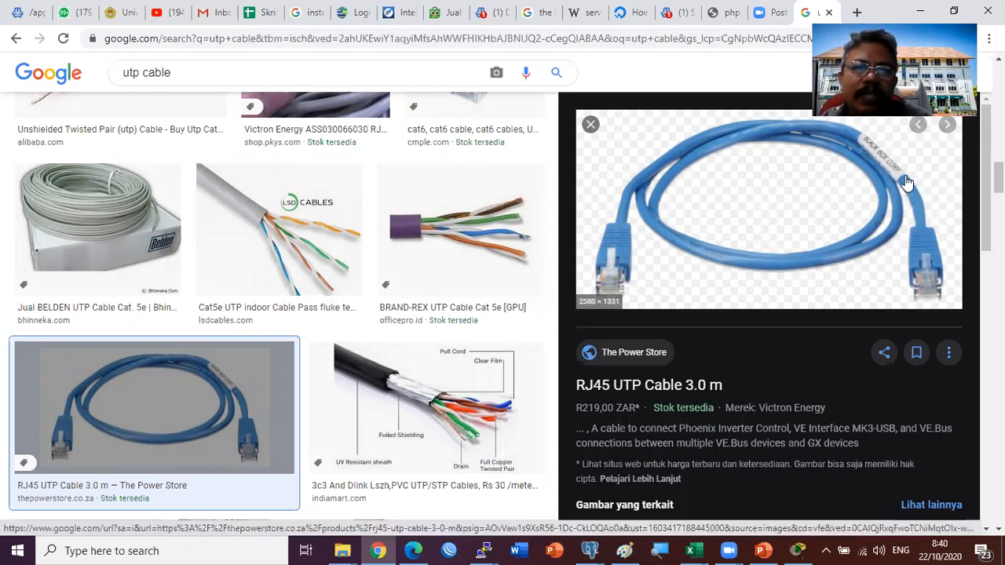
Step: Preview the LSD CABLES Cat5e UTP indoor cable's twisted pairs, then return to the RJ45 UTP Cable 3.0 m preview
click(289, 237)
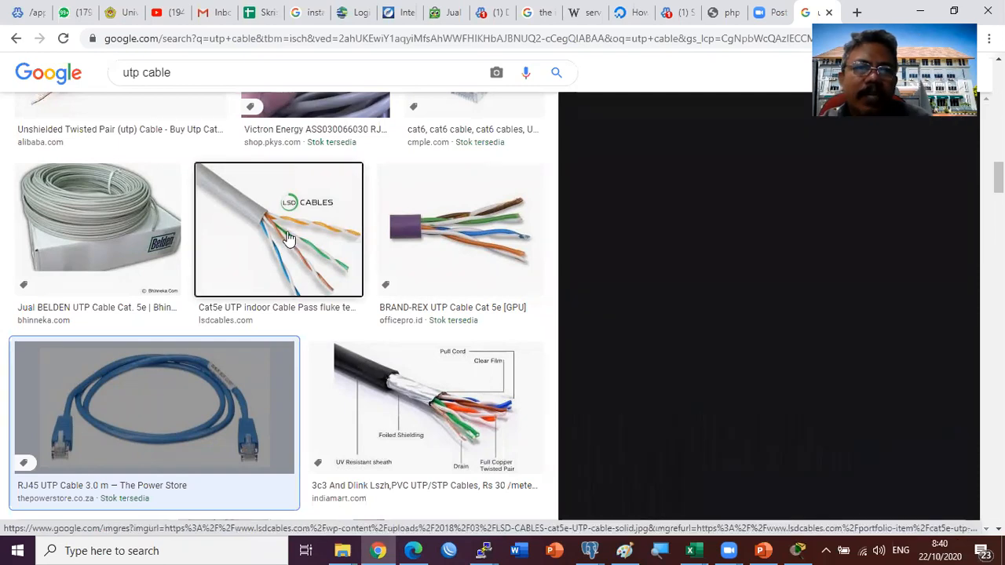
scroll(314, 263, up, 2)
scroll(350, 287, down, 2)
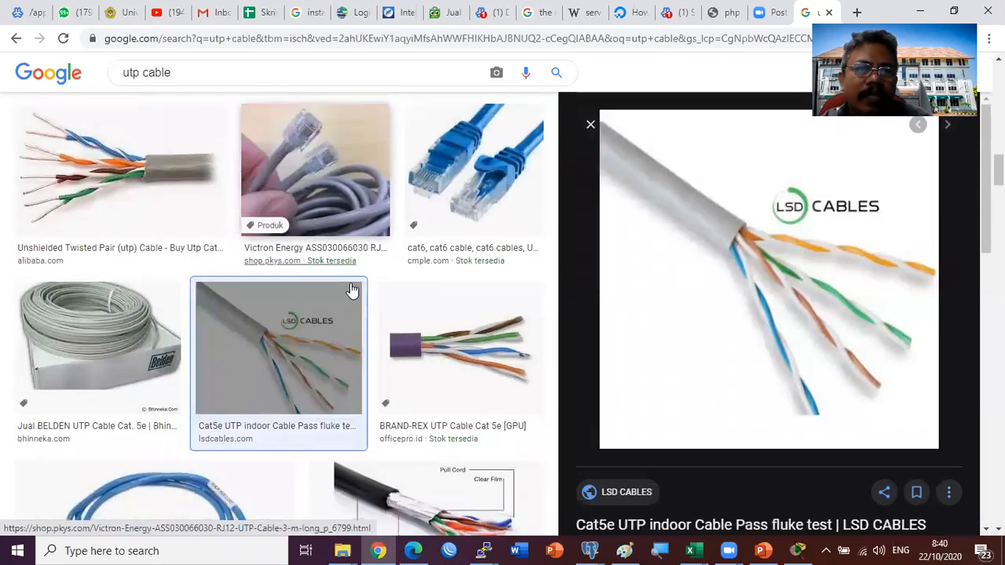
scroll(438, 388, down, 4)
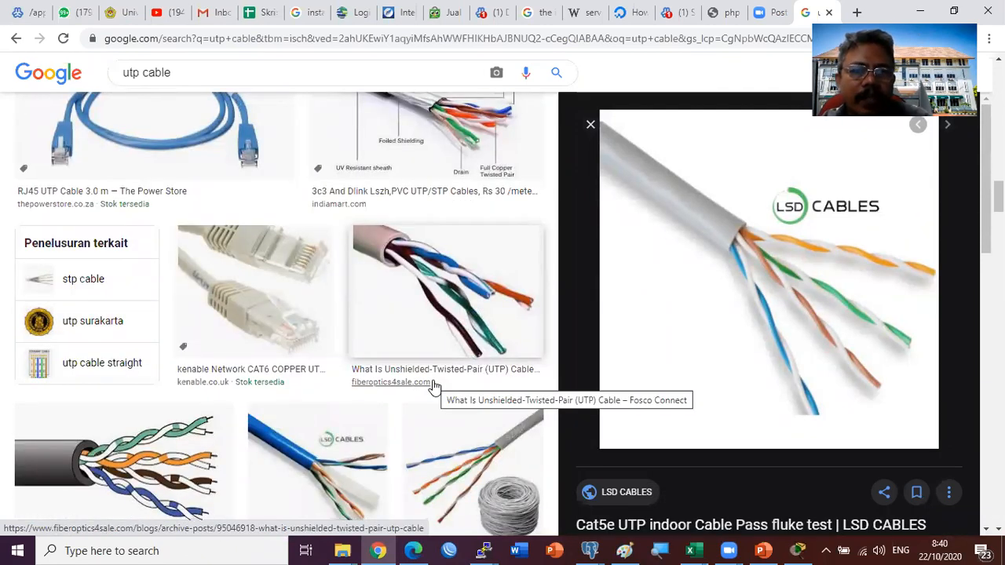
scroll(433, 387, down, 2)
scroll(433, 386, up, 4)
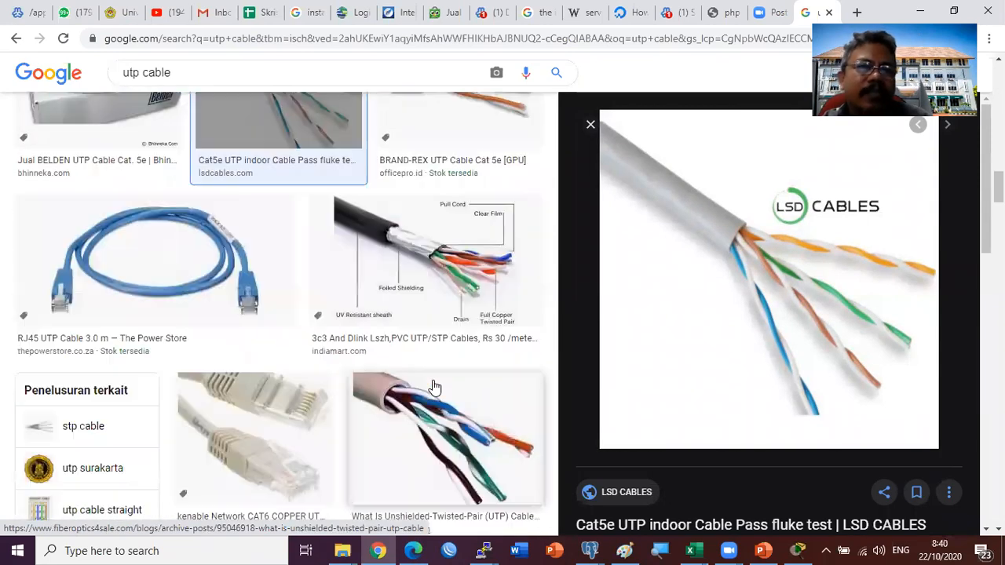
click(307, 294)
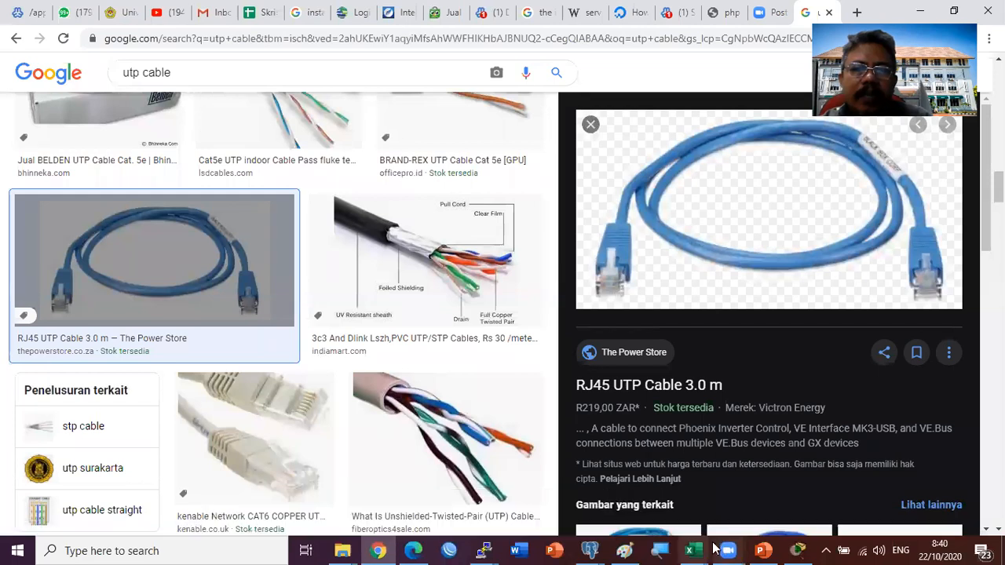
Step: In Cisco Packet Tracer, connect Switch0 FastEthernet0/1 to PC0 FastEthernet0 with a copper straight-through cable and move PC0 farther away from PC1
click(805, 507)
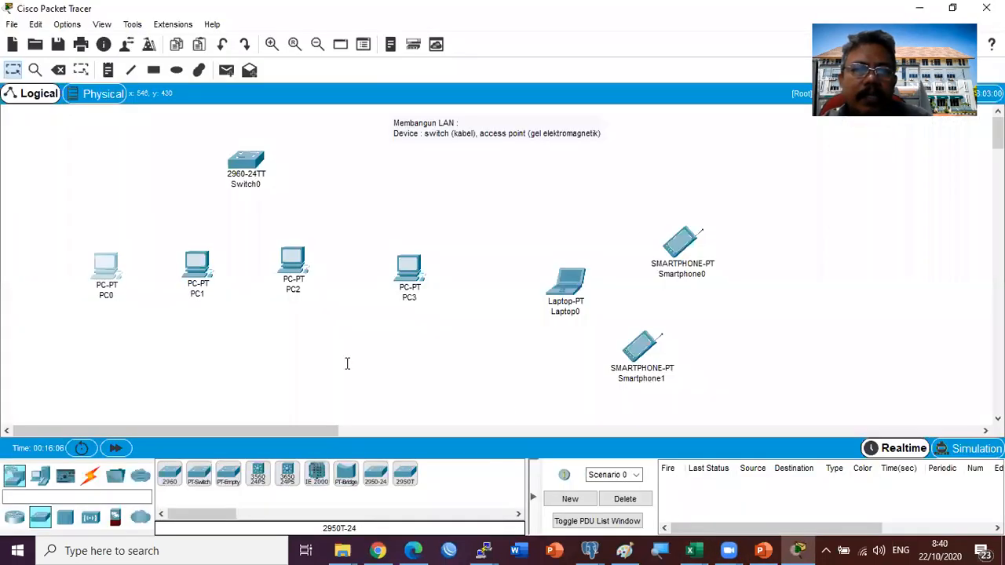
click(91, 476)
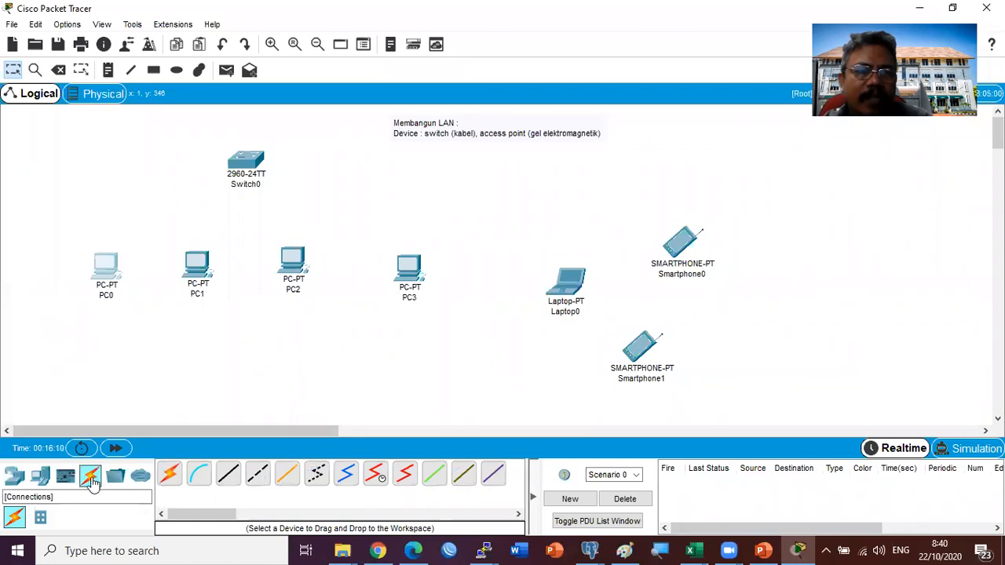
mouse_move(238, 157)
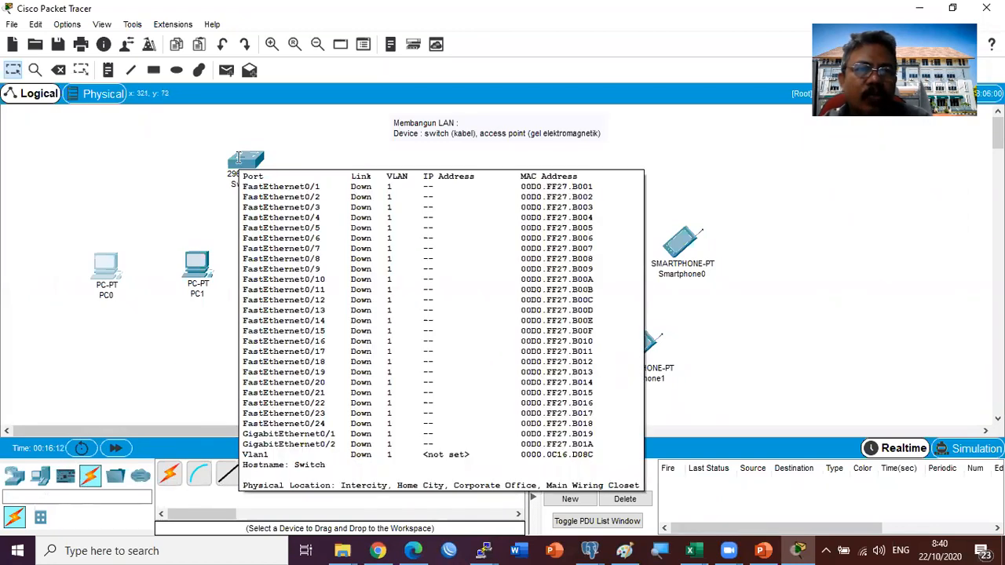
mouse_move(102, 271)
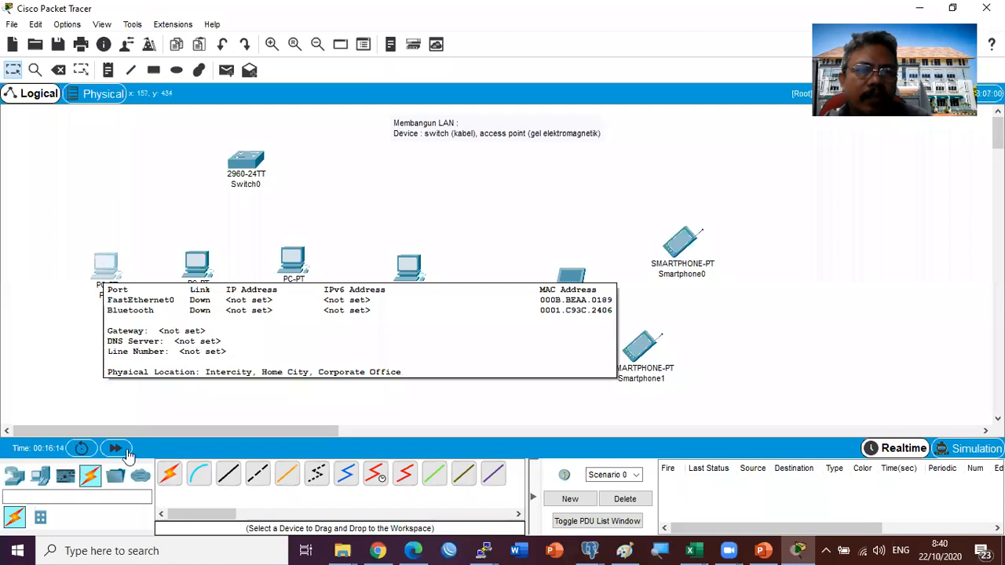
click(227, 476)
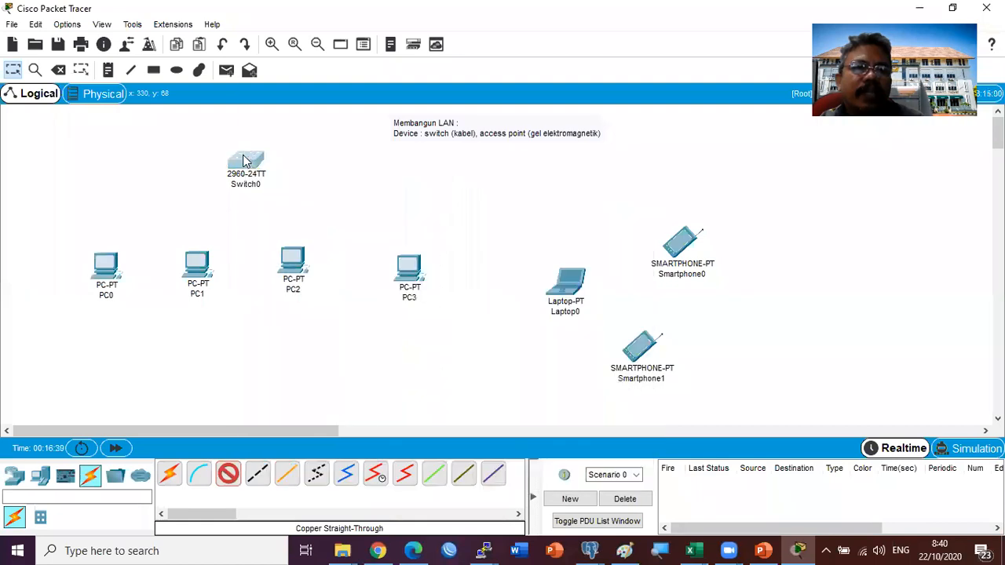
click(248, 161)
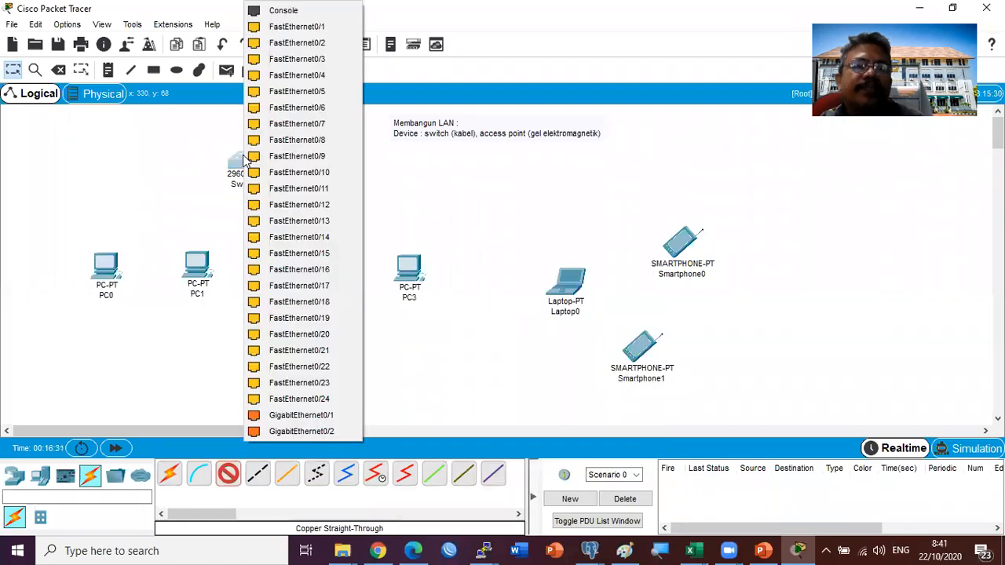
click(308, 30)
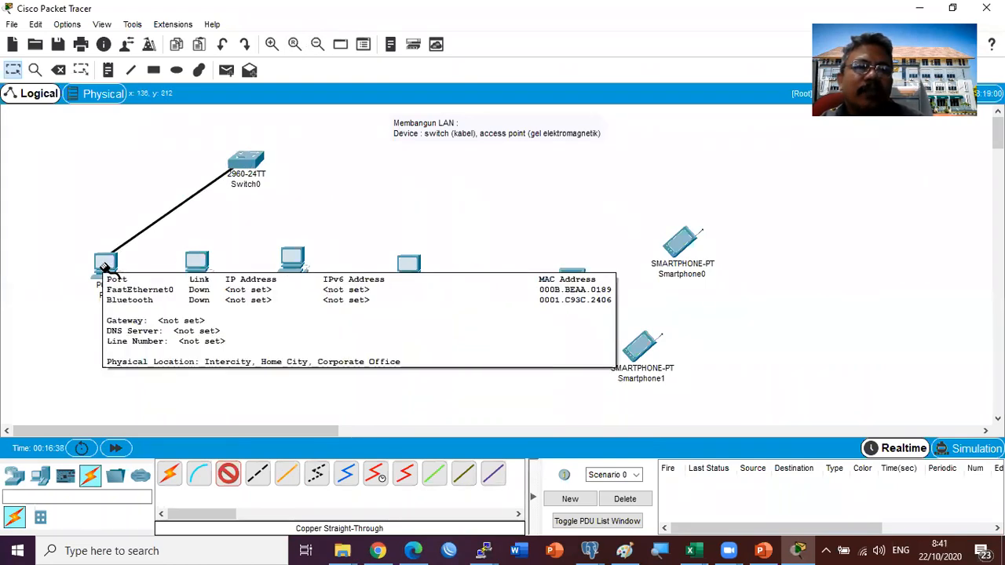
click(102, 267)
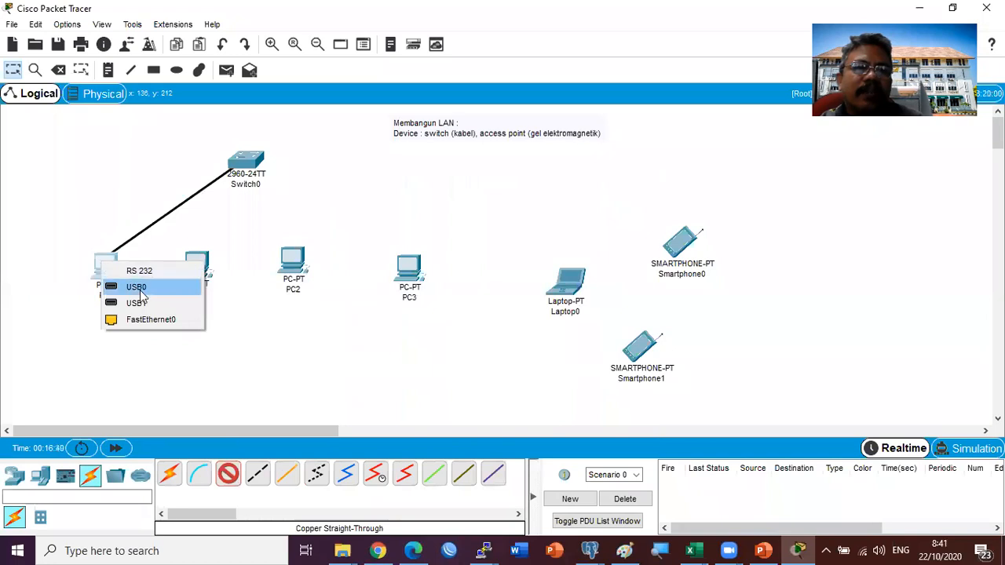
click(167, 320)
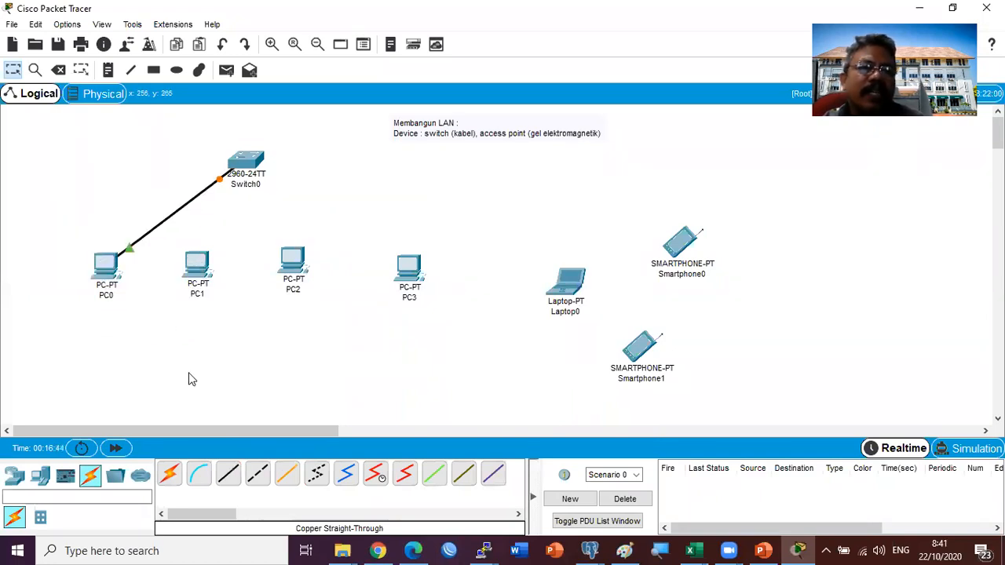
drag(108, 283, 53, 284)
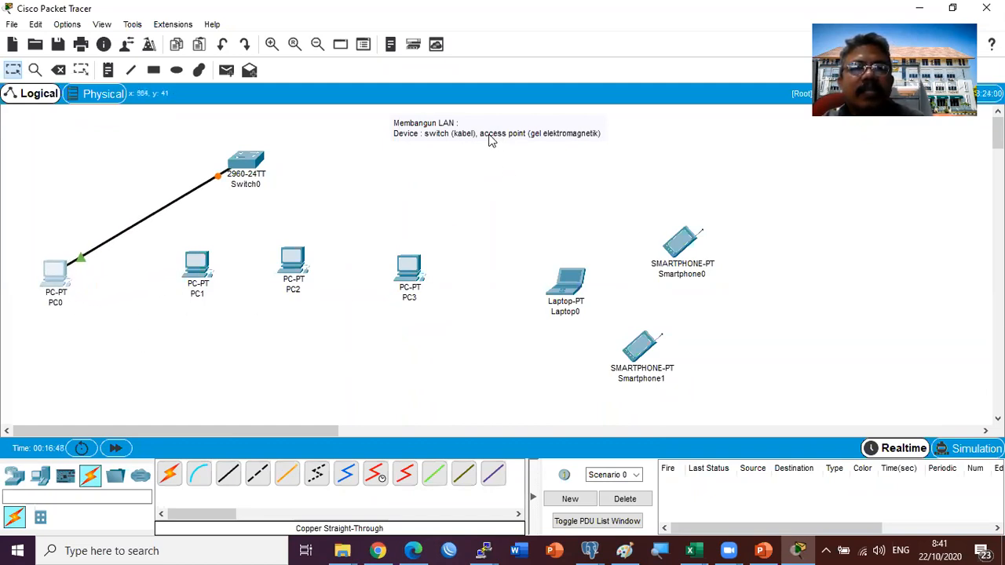
Step: Change the first line of the workspace note to "Membangun LAN (Ethernet):"
double_click(454, 122)
key(BackSpace)
text(())
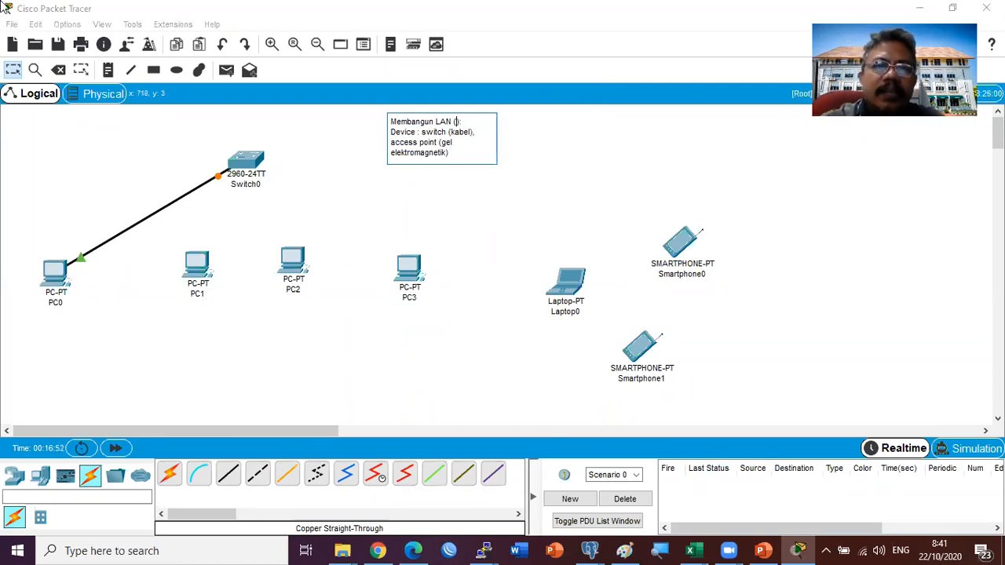
text(Ethertent)
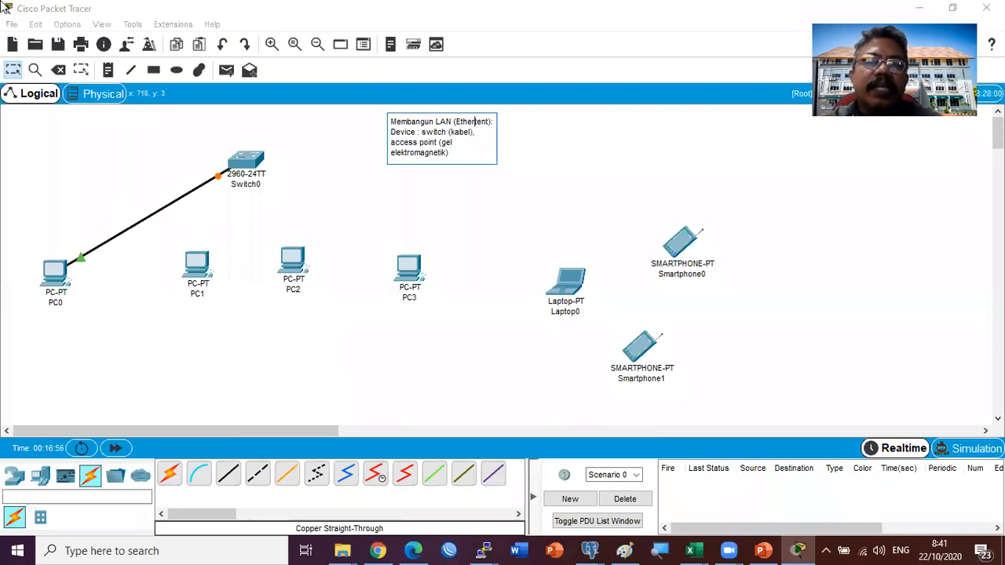
key(BackSpace)
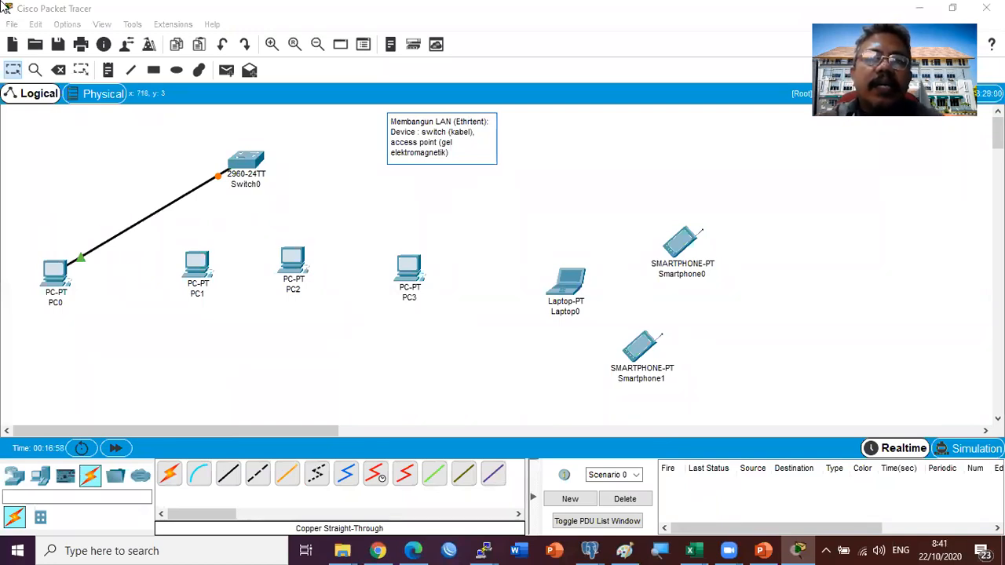
text(el)
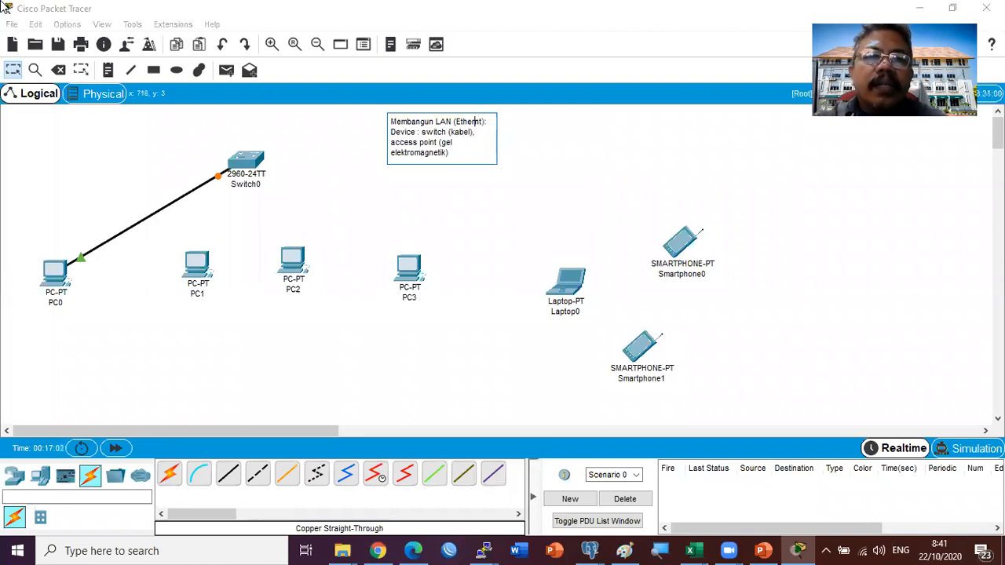
text(e)
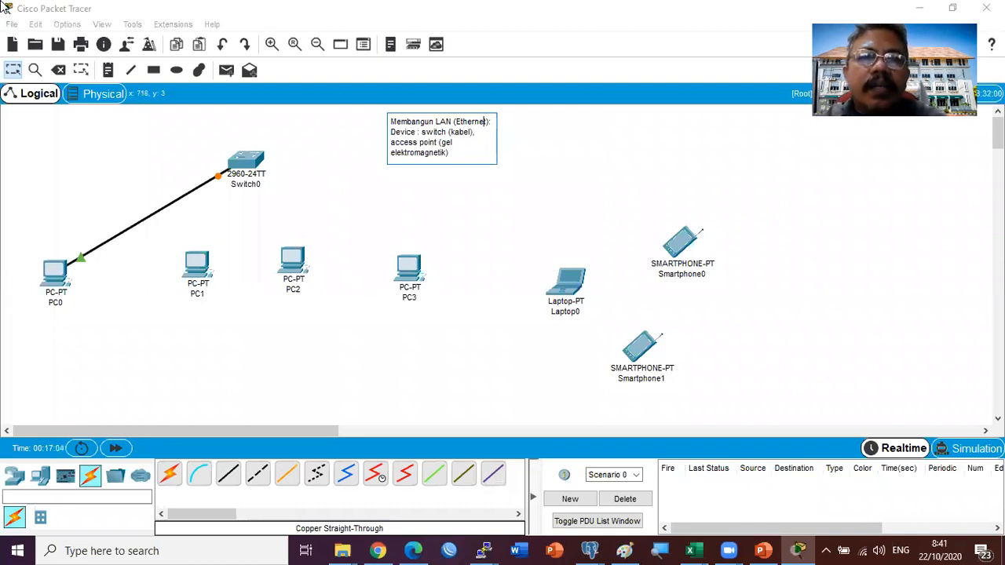
click(584, 189)
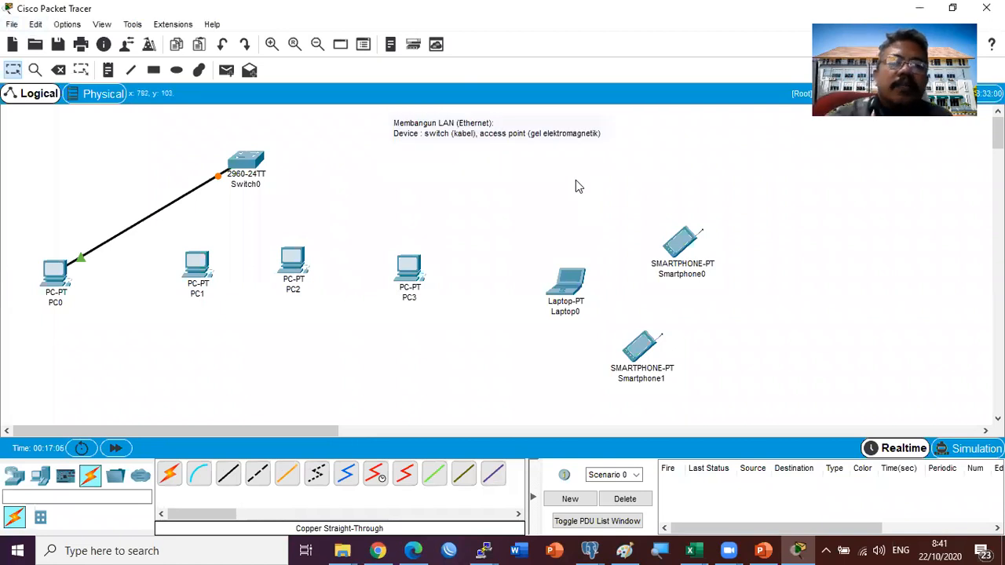
Step: Inspect Switch0's ports in its physical device view and return to the workspace
click(245, 164)
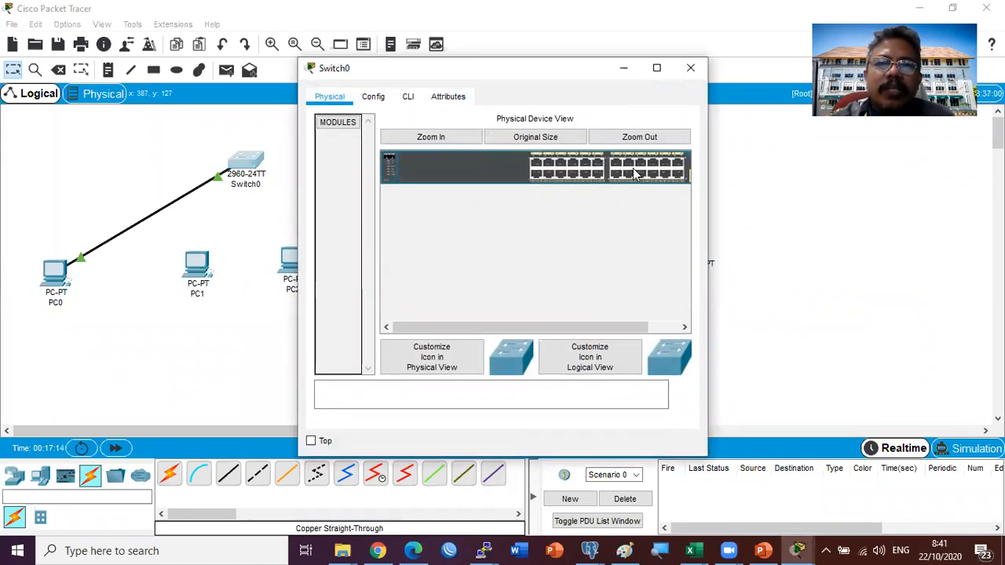
click(690, 68)
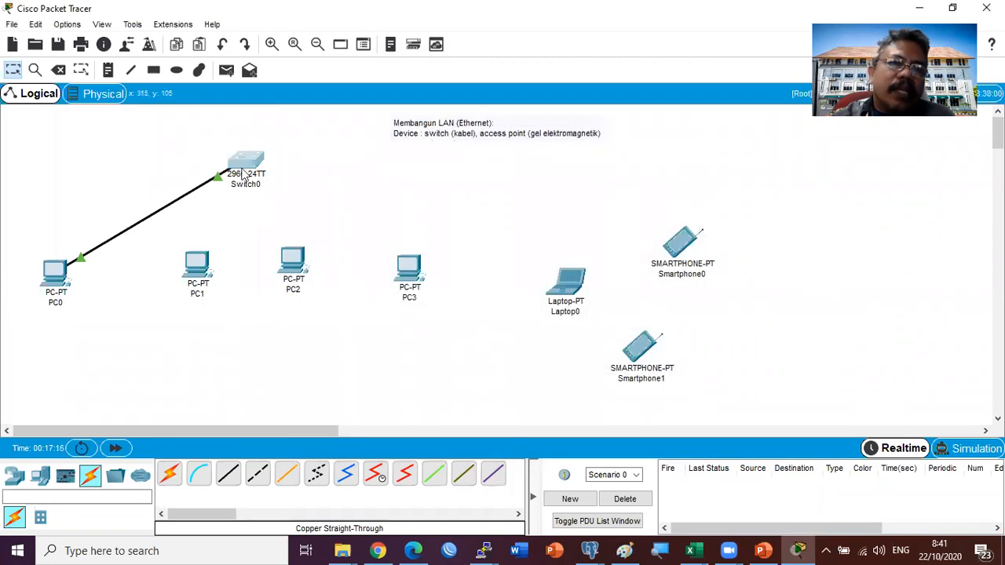
Step: Connect Switch0 FastEthernet0/2 to PC1 FastEthernet0 with a copper straight-through cable and move PC1 closer to PC0
click(229, 475)
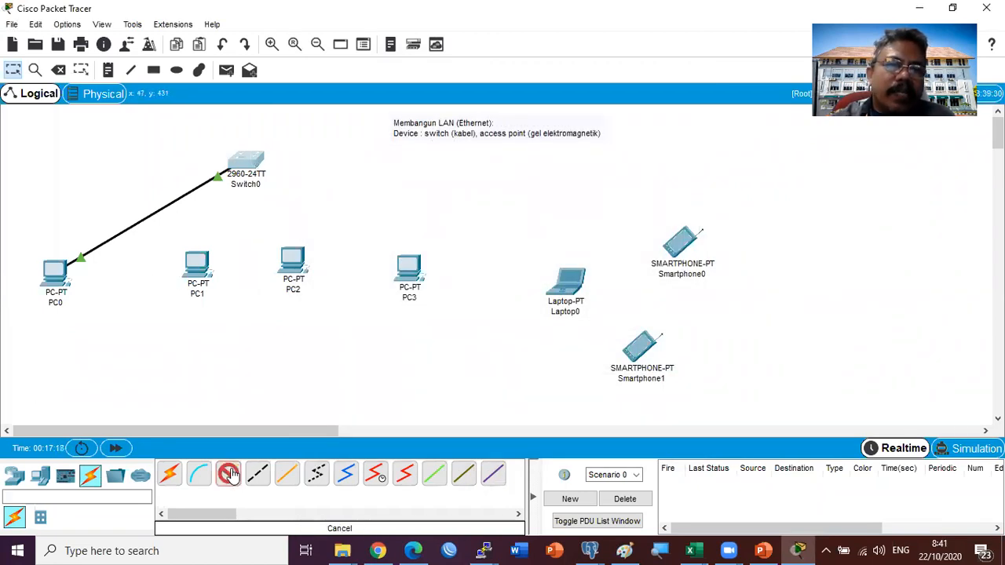
click(248, 165)
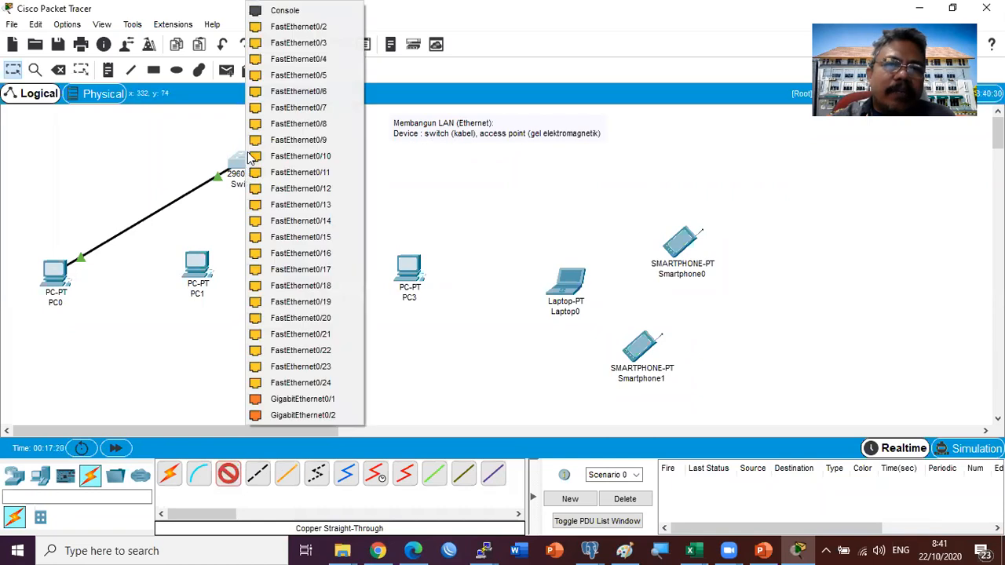
click(300, 26)
click(197, 267)
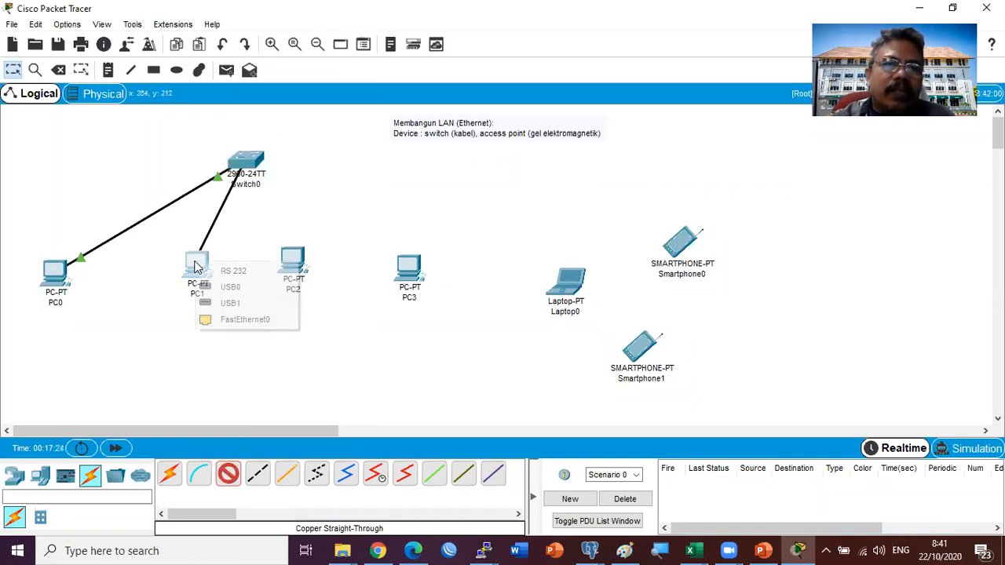
click(243, 326)
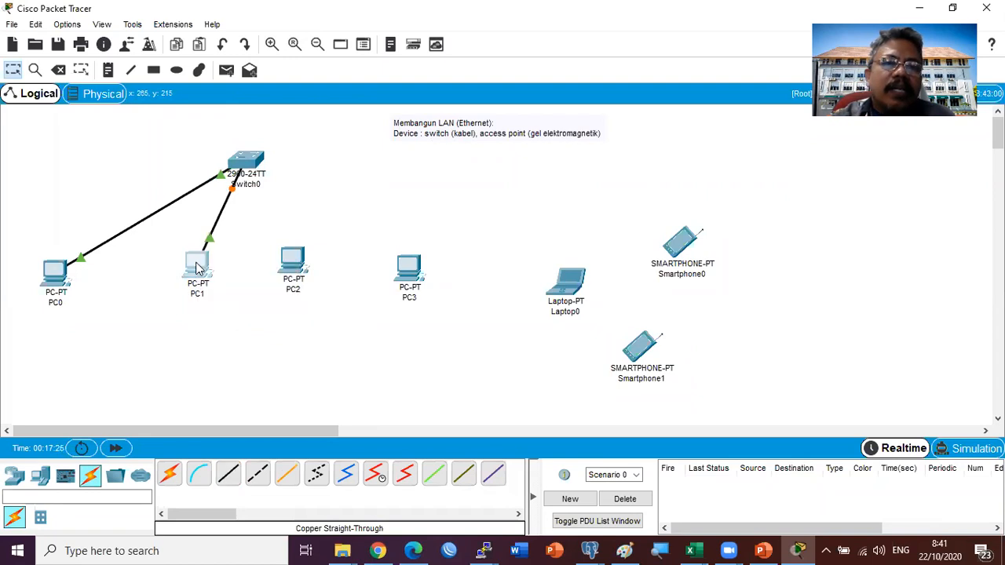
drag(197, 262, 148, 289)
Step: Connect a free FastEthernet port of Switch0 to PC2 FastEthernet0 with a copper straight-through cable and move PC2 farther below the switch
click(226, 476)
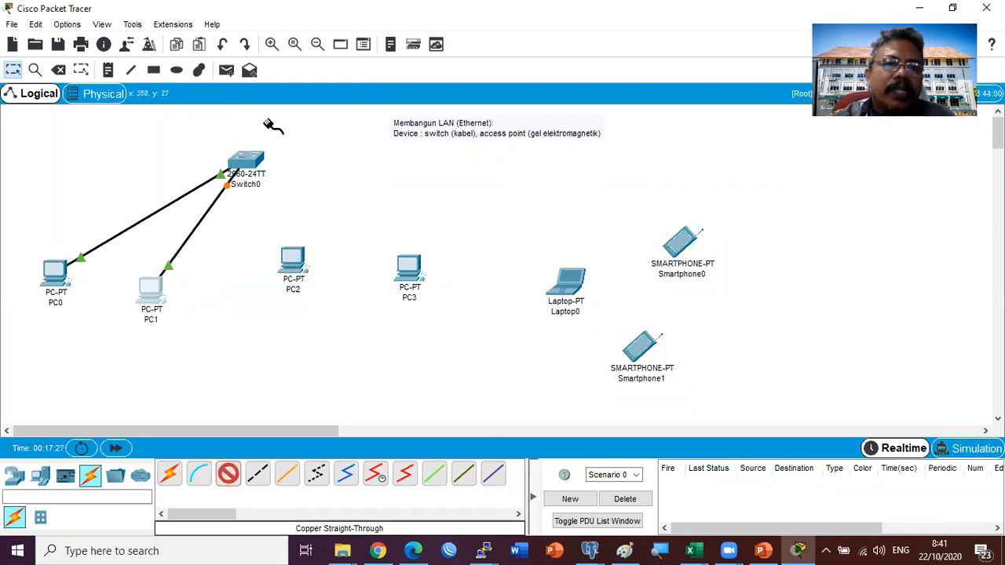
click(247, 165)
click(313, 43)
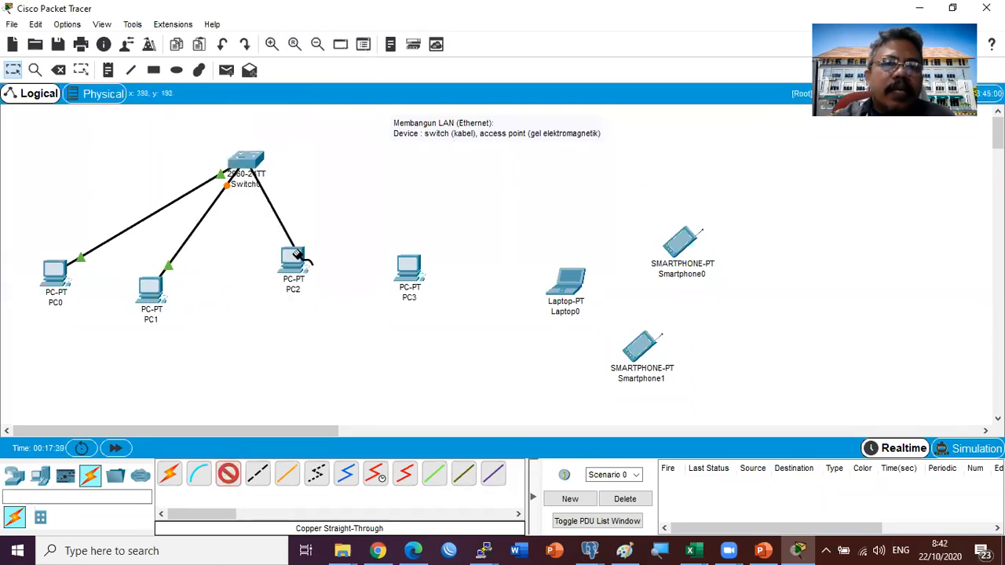
click(299, 263)
click(344, 311)
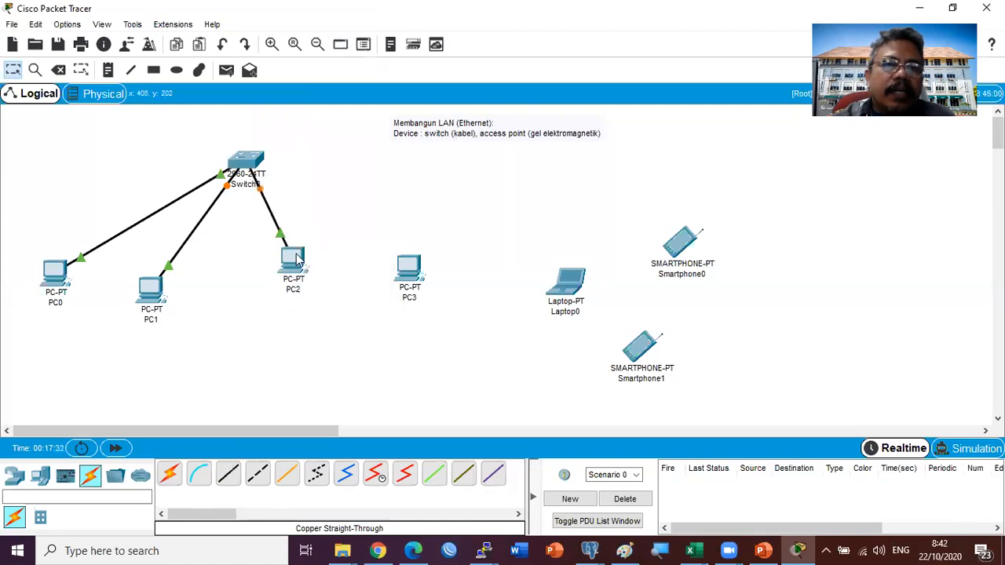
drag(291, 274, 284, 316)
Step: Connect another free FastEthernet port of Switch0 to PC3 FastEthernet0 with a copper straight-through cable
click(228, 475)
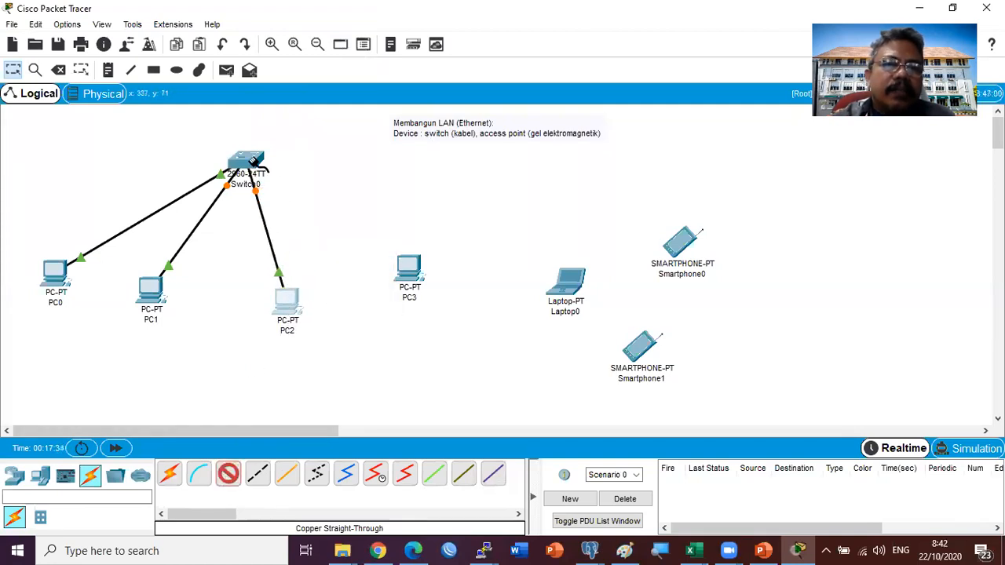
click(251, 164)
click(290, 183)
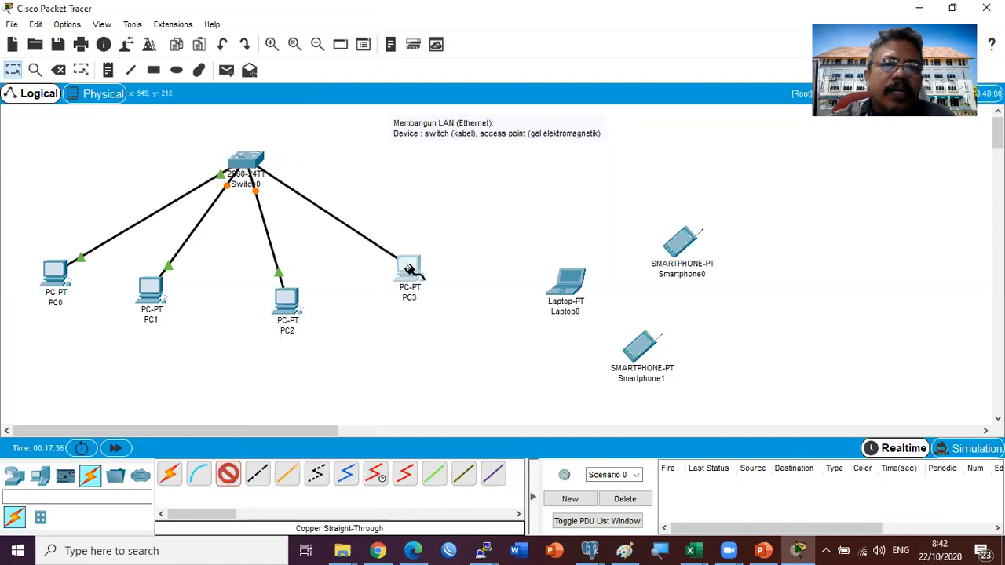
click(410, 269)
click(453, 336)
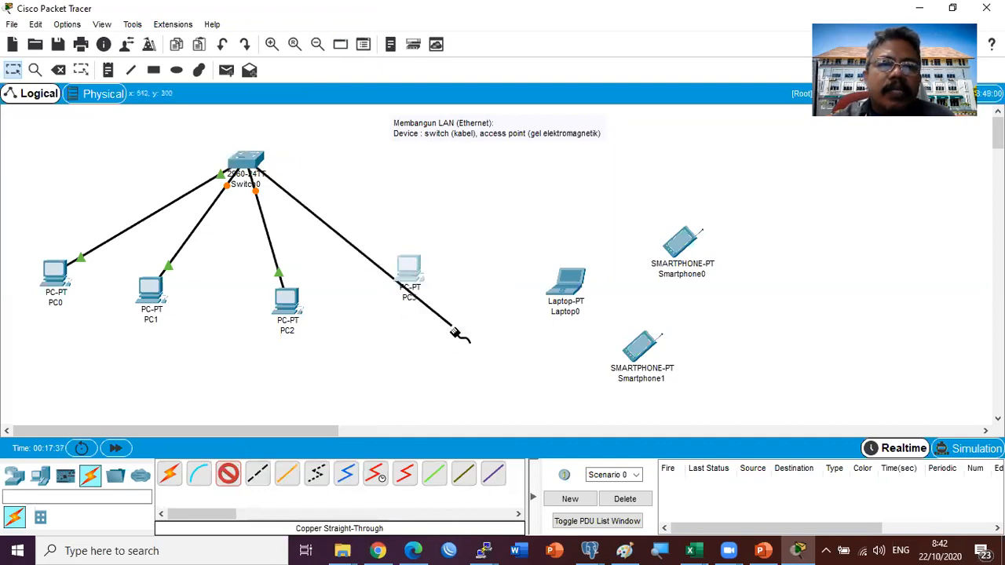
click(404, 276)
click(446, 321)
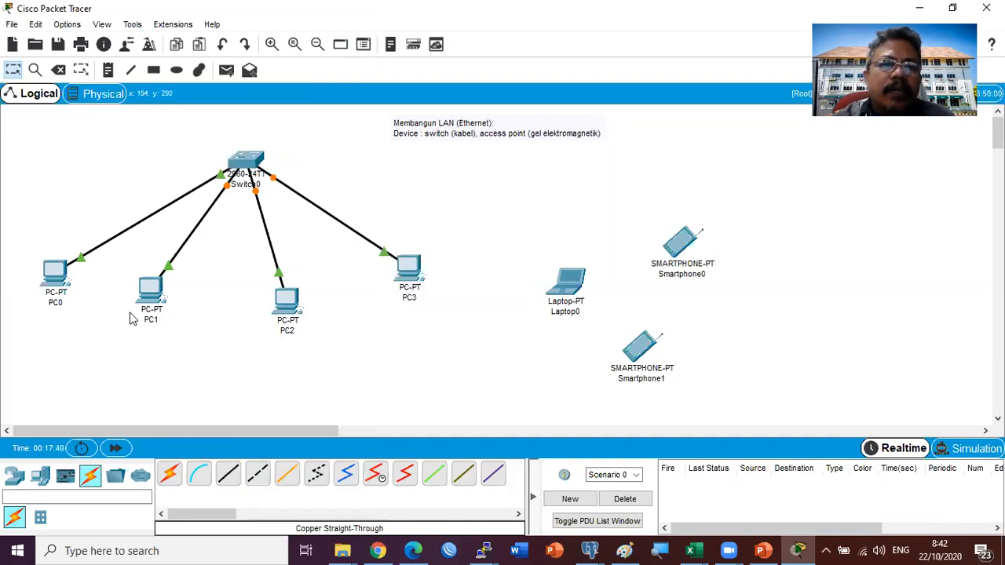
Step: Rearrange the cabled PCs in an arc beneath Switch0, lowering PC1 and PC2 and bringing PC3 slightly closer to PC2
drag(138, 289, 136, 328)
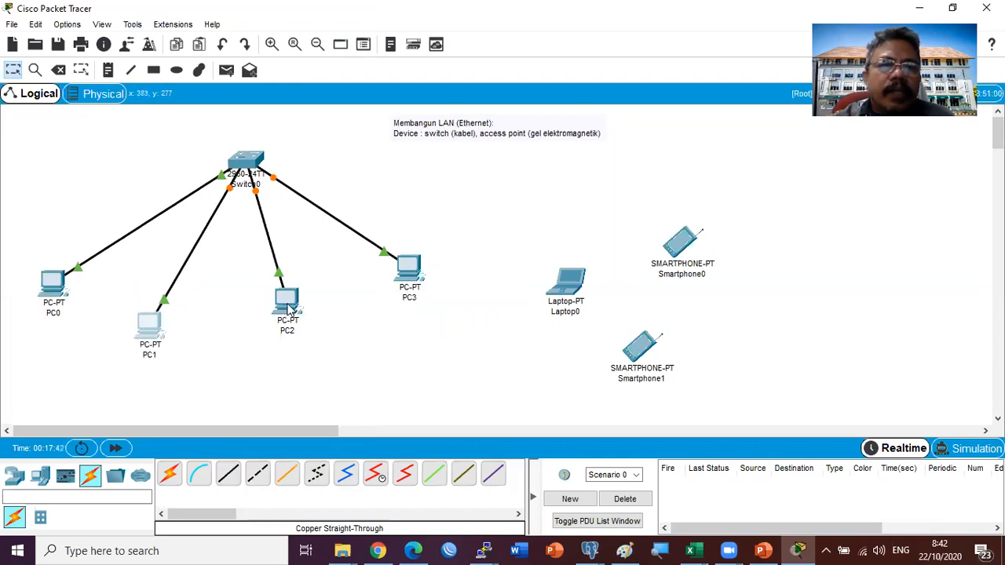
drag(286, 305, 278, 336)
drag(421, 275, 404, 295)
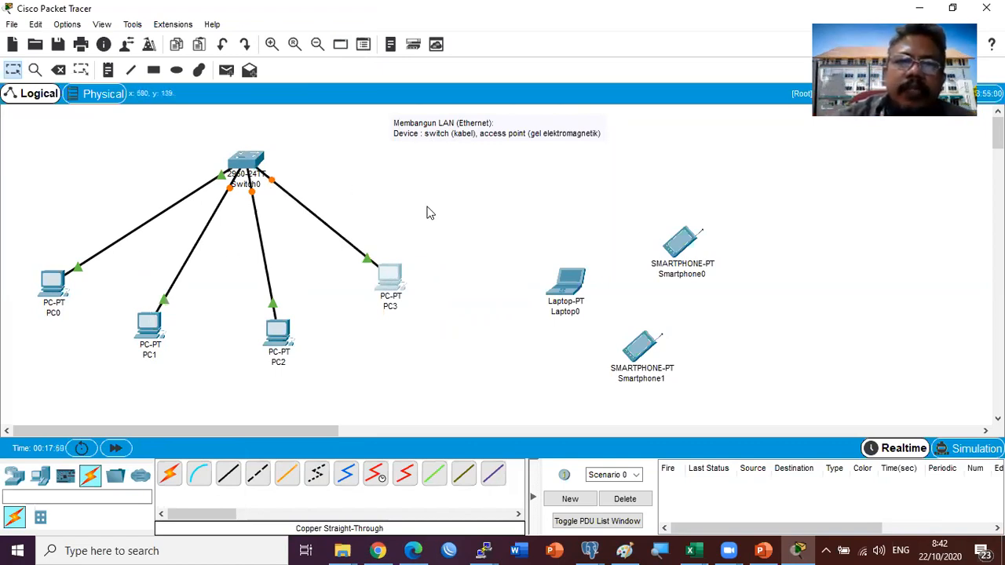
Step: Add a note below the existing one with the lines "Langkah :", "Membangun fisik", "Mengkonfigurasi logic" and "Menginstall aplikasi"
double_click(432, 137)
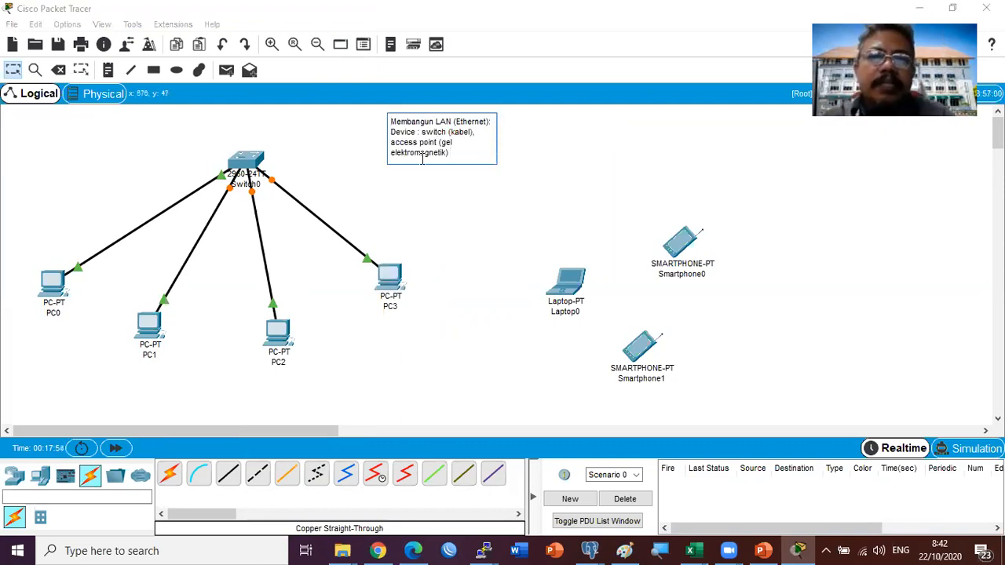
click(565, 210)
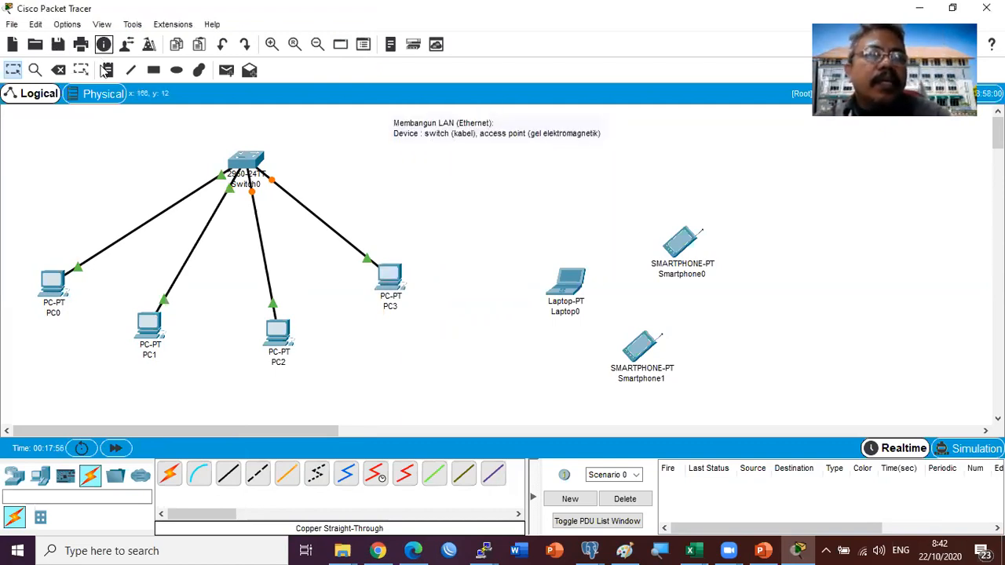
click(410, 165)
text(Langkah :)
key(Return)
text(Membangun f)
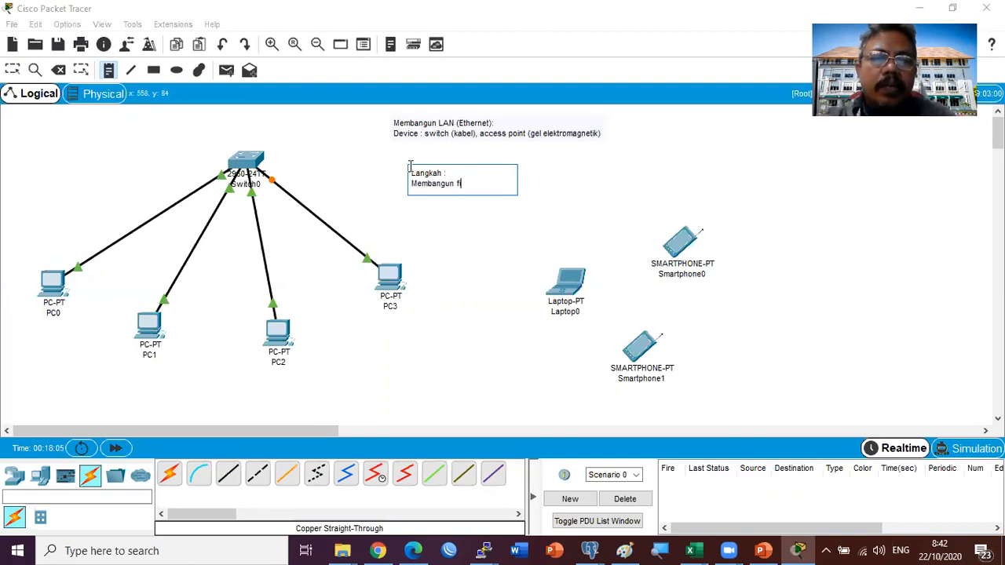
text(isik)
key(Return)
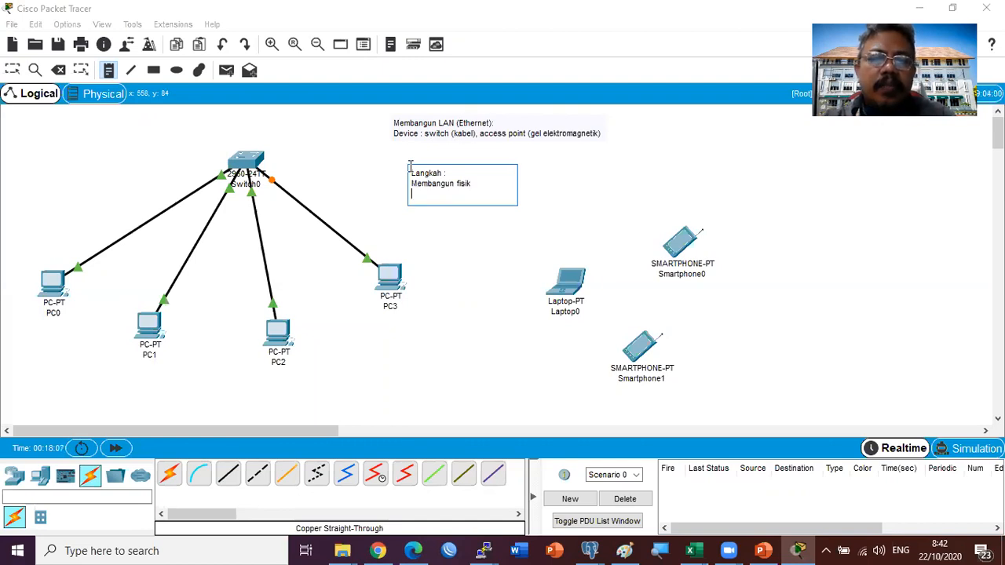
text(Mengkonfigurasilogic)
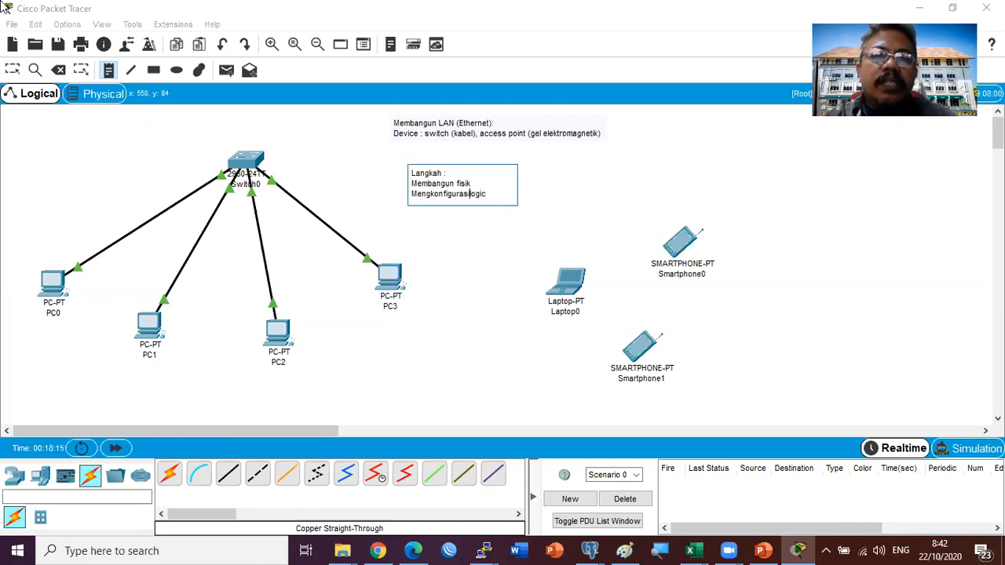
key(End)
key(Return)
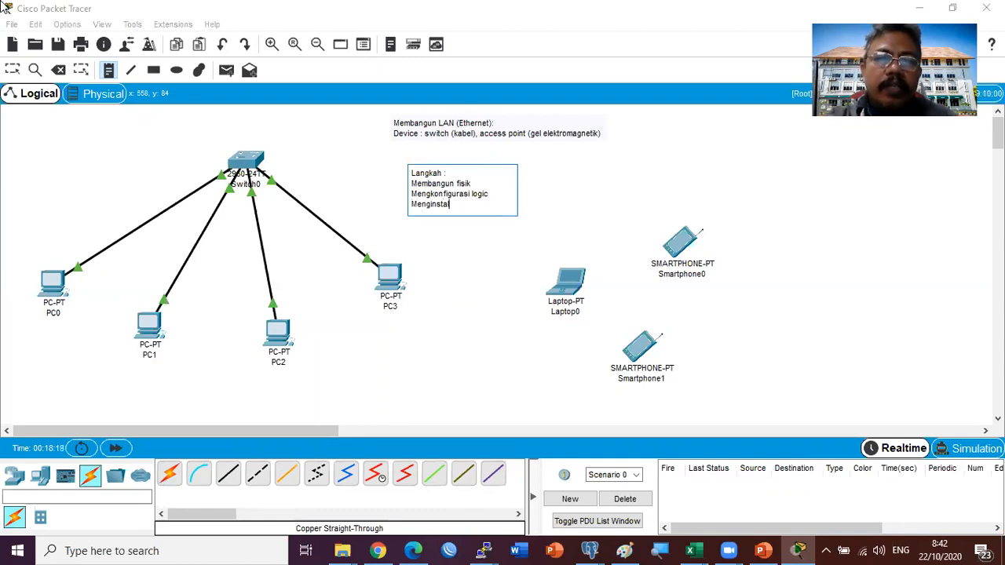
text(Menginstall aplikasi)
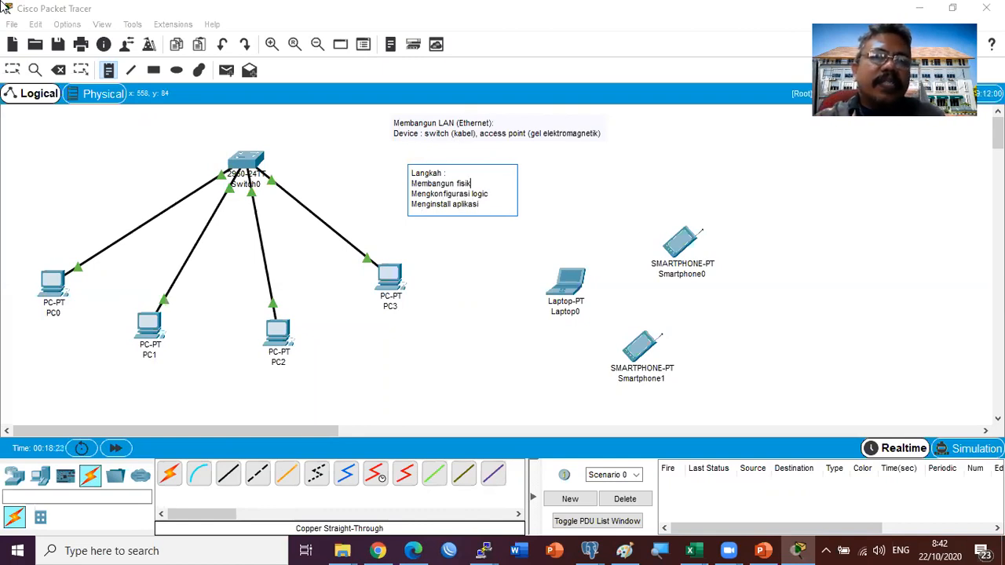
Step: Number the three lines under "Langkah :" from 1. to 3. and align the note directly beneath the LAN device note
text(1.)
key(Down)
text(2.)
key(Down)
text(3.)
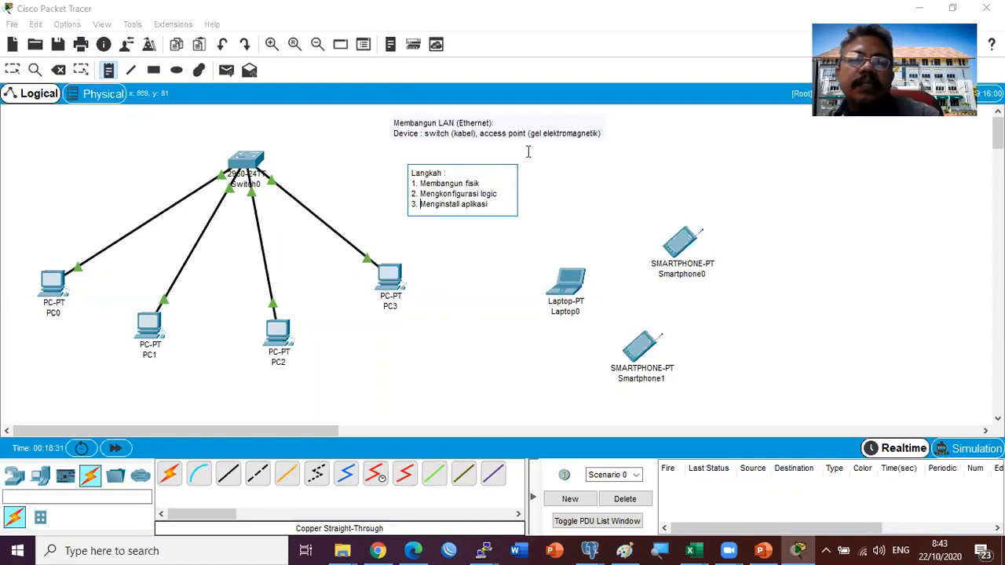
click(488, 284)
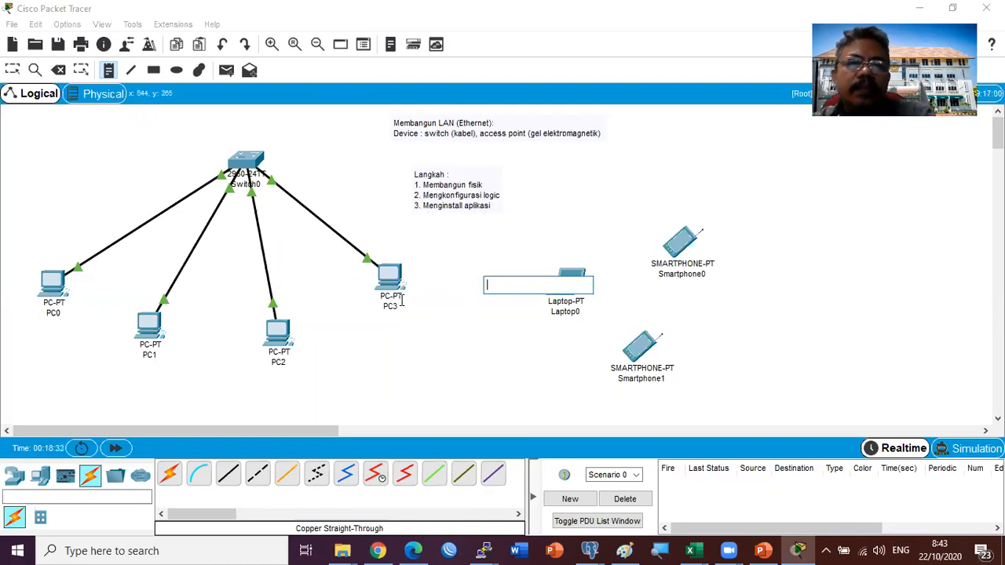
key(Escape)
drag(440, 187, 418, 166)
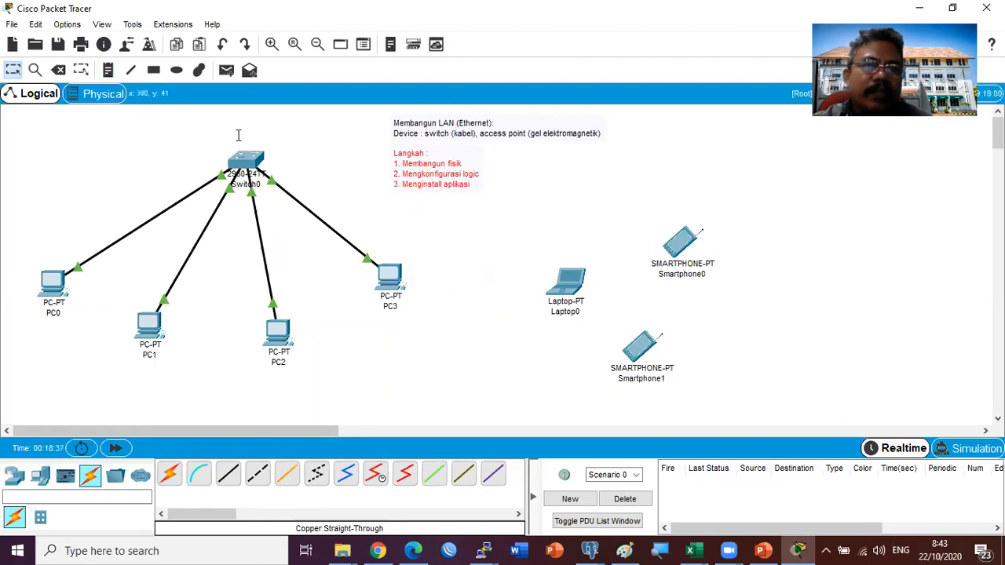
Step: Move Switch0 toward PC0's side and append "(IP Address)" to the note line "2. Mengkonfigurasi logic"
mouse_move(200, 238)
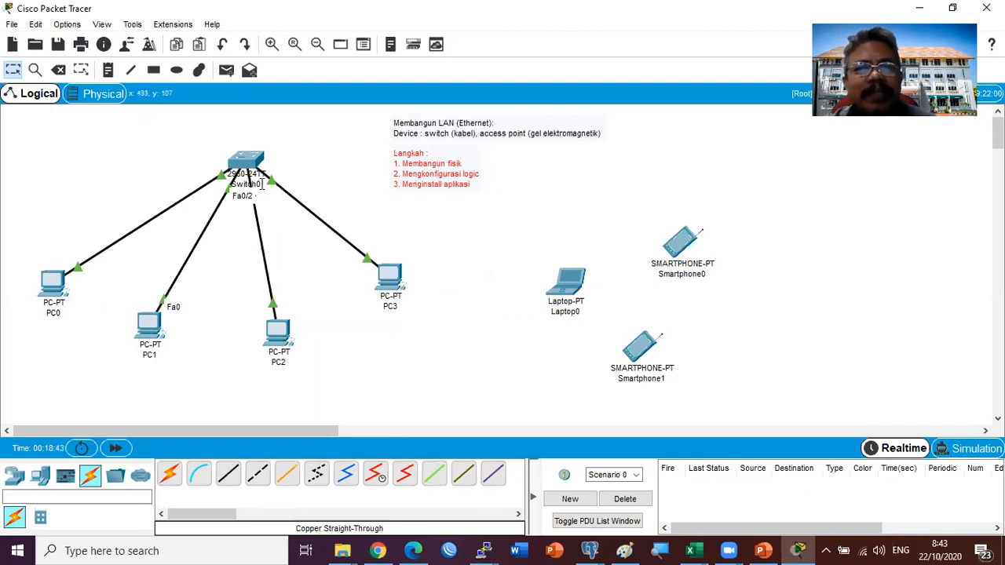
drag(238, 159, 190, 147)
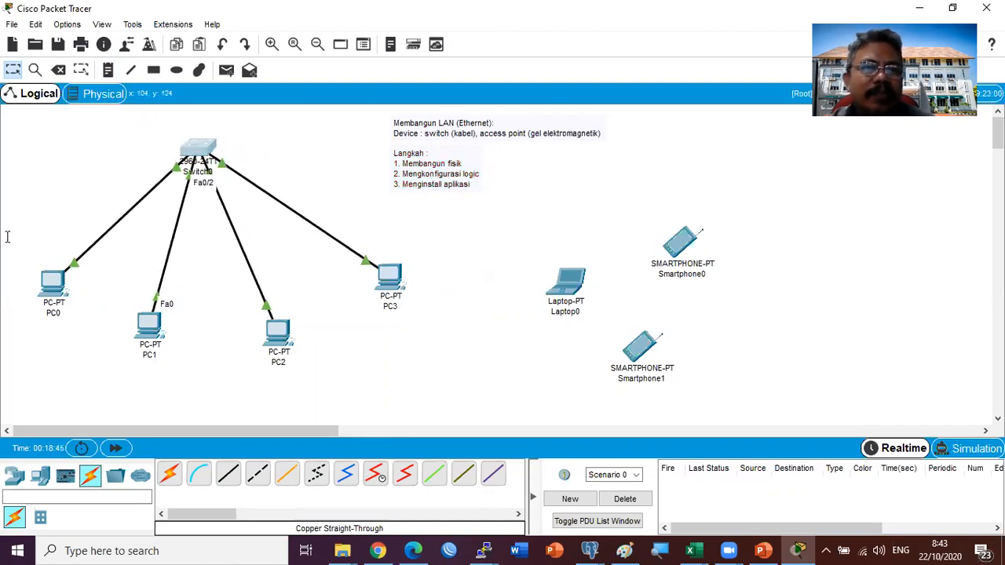
click(467, 181)
click(476, 172)
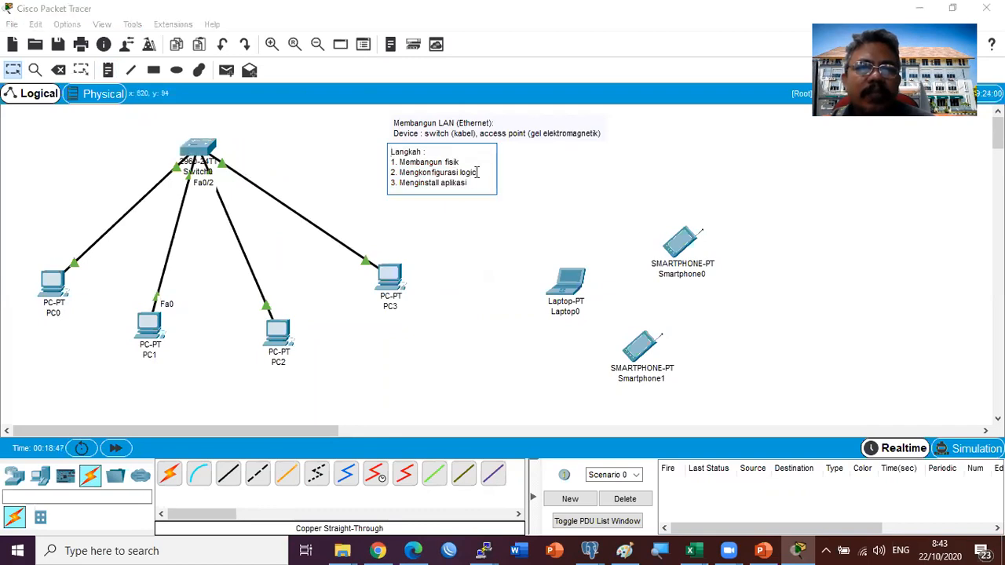
text(()IP Addre)
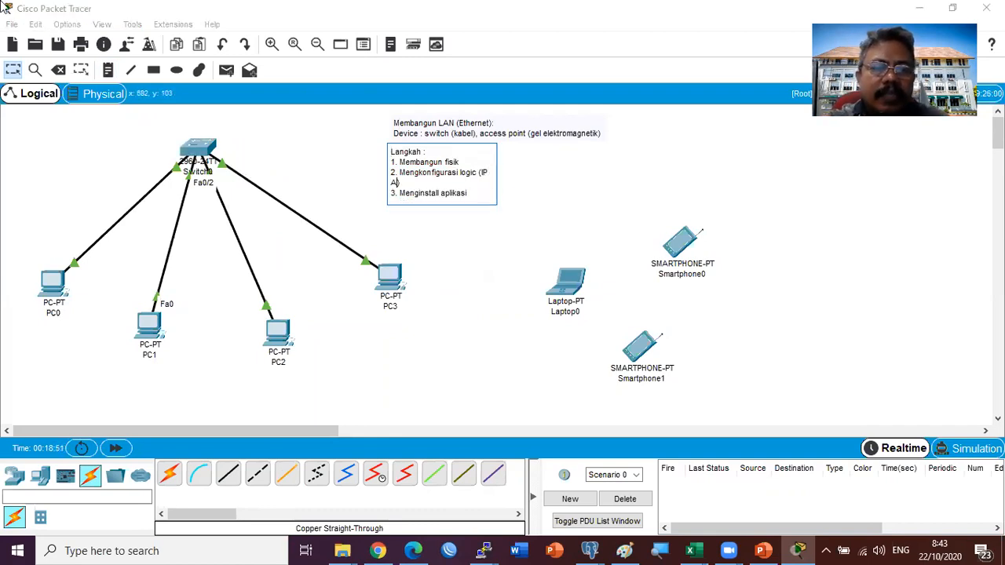
text(ss)
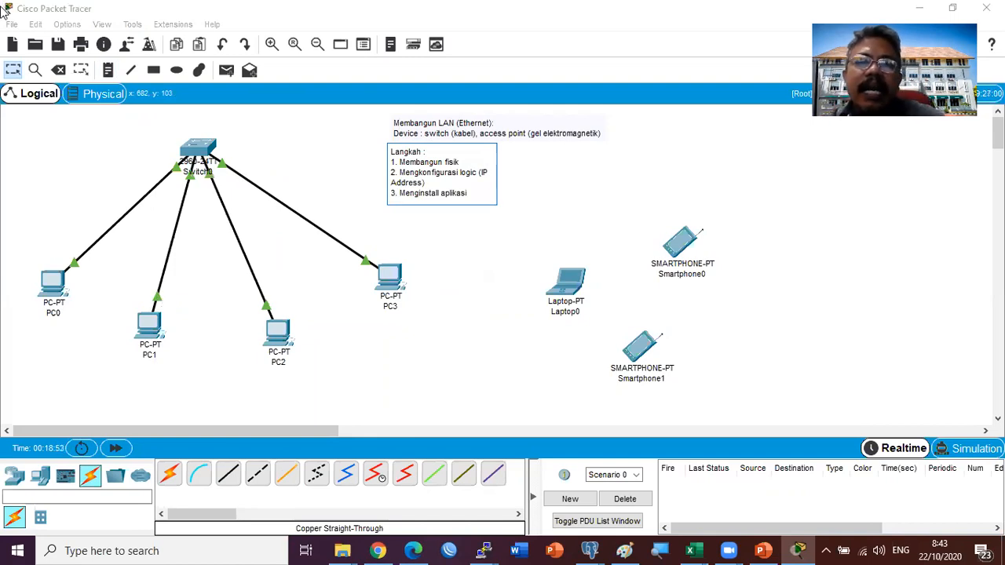
click(511, 295)
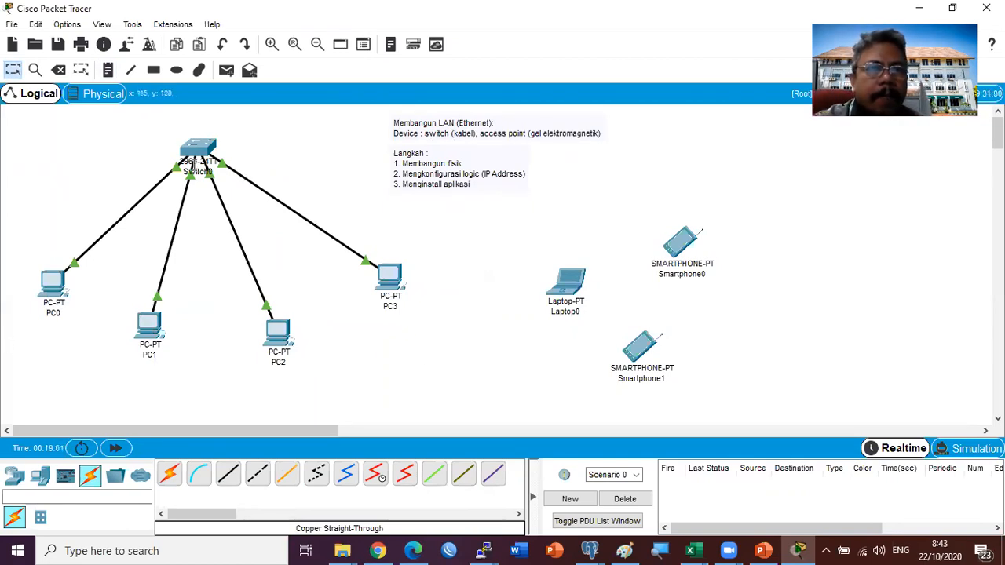
Step: Rearrange the wired LAN more compactly by shifting Switch0 slightly toward PC0 and pulling PC0, PC1, PC2 and PC3 closer to it
drag(202, 143, 183, 144)
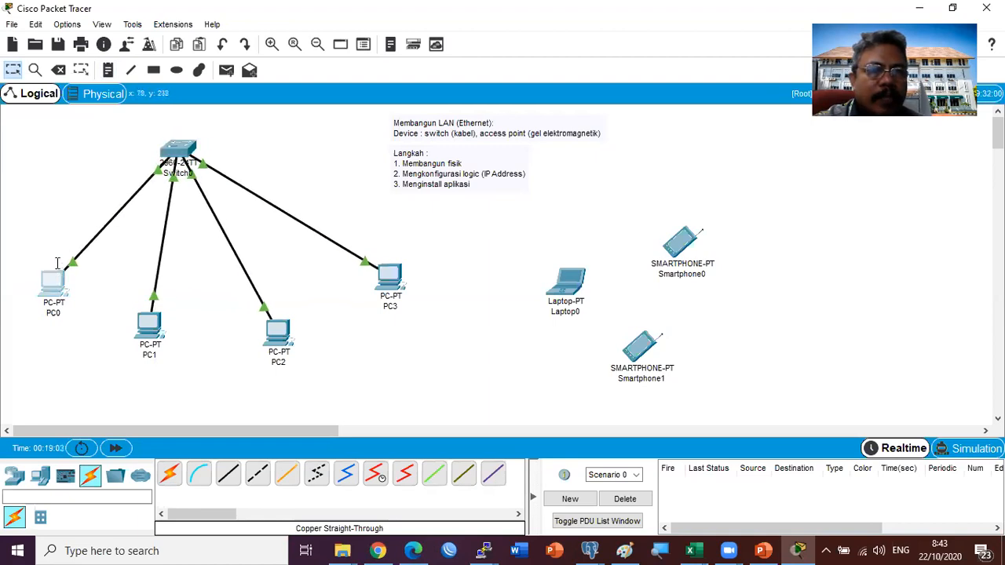
drag(60, 276, 63, 240)
drag(142, 322, 125, 301)
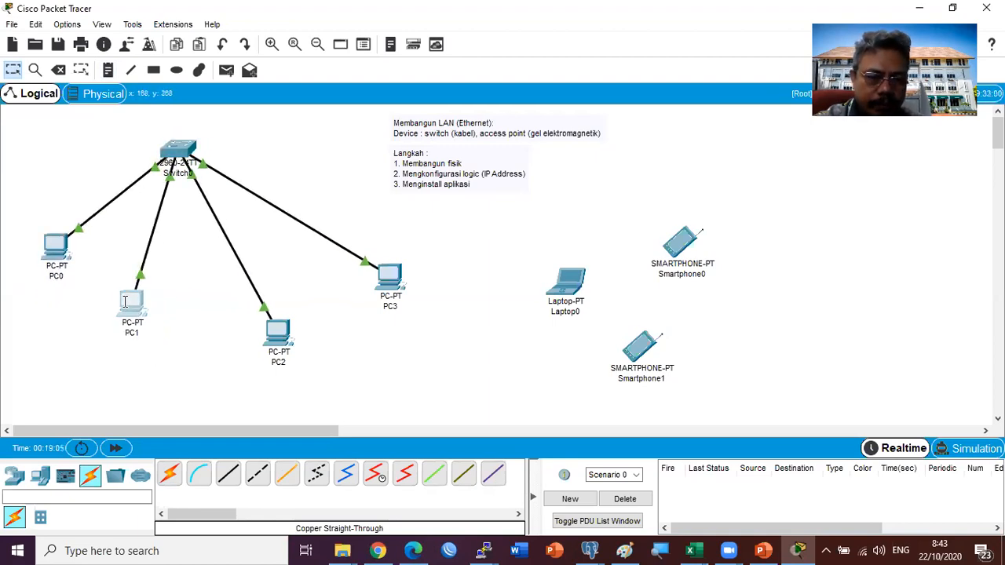
drag(279, 332, 230, 309)
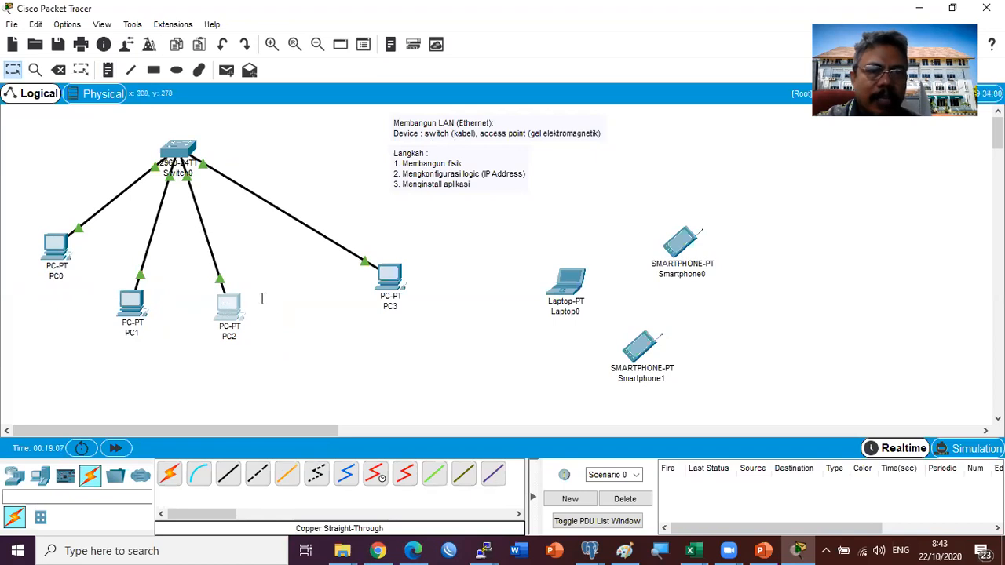
drag(395, 269, 337, 254)
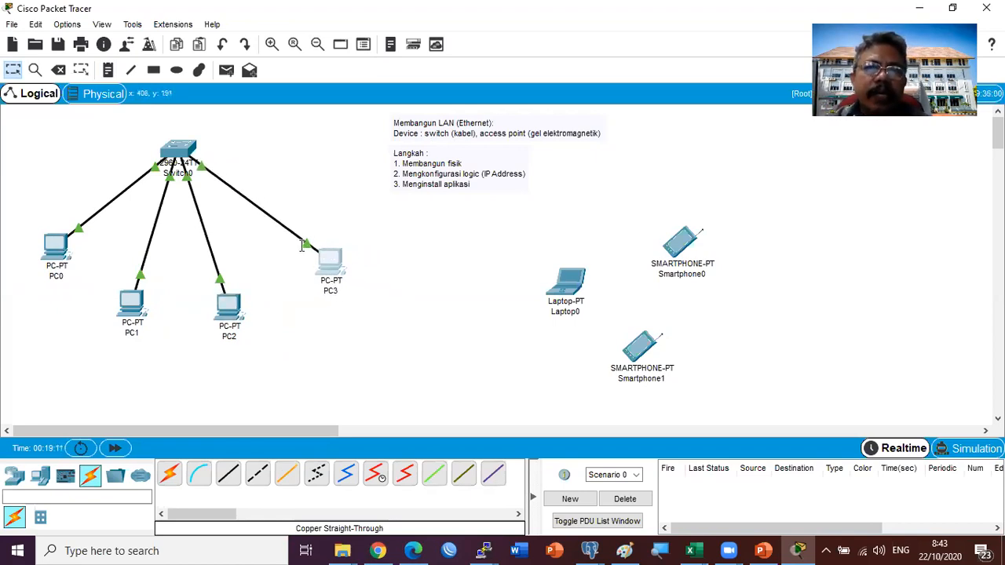
Step: Add a note below PC0 with the lines "Ip adress" and "Subnet Mask"
click(108, 71)
click(23, 303)
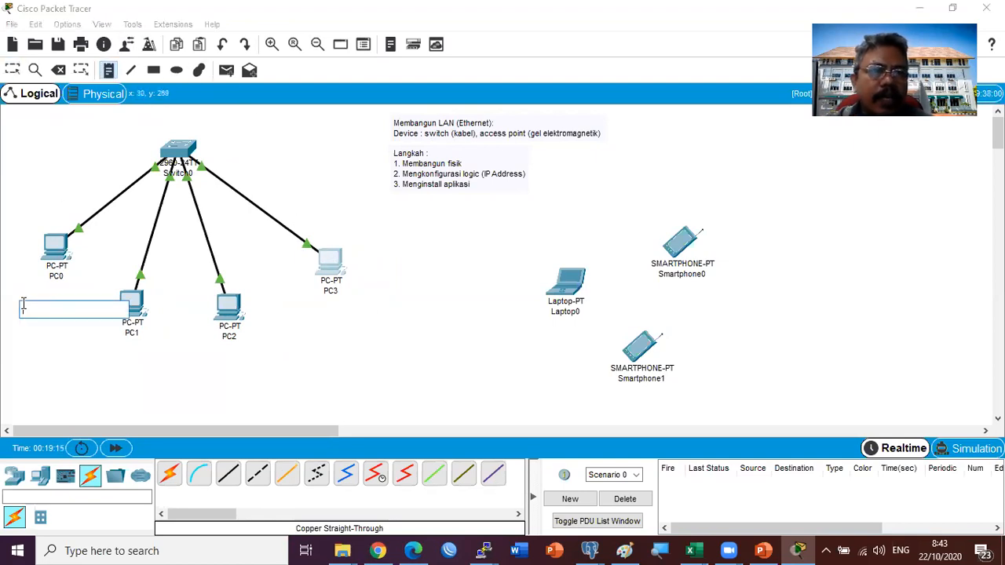
text(Ip)
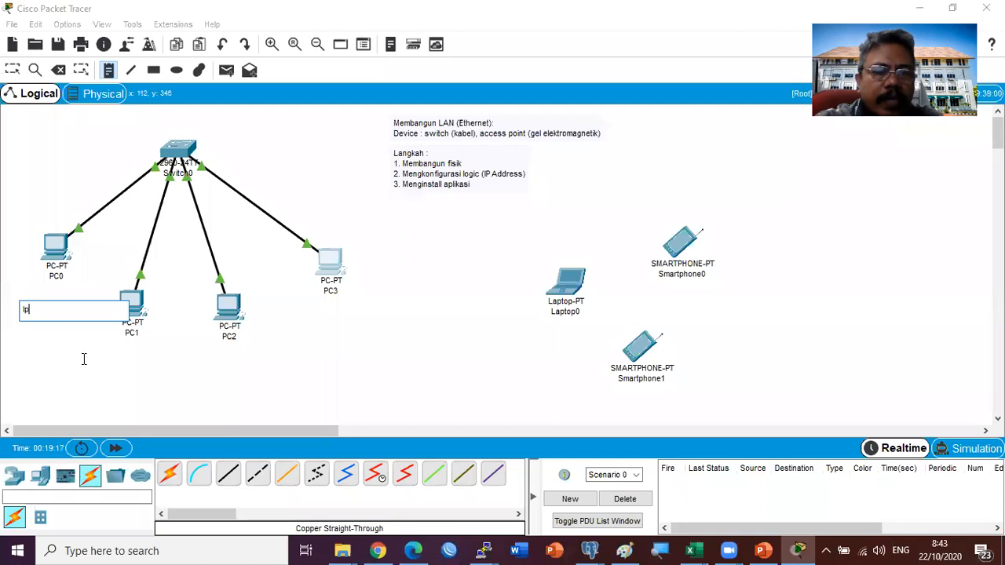
text( adres)
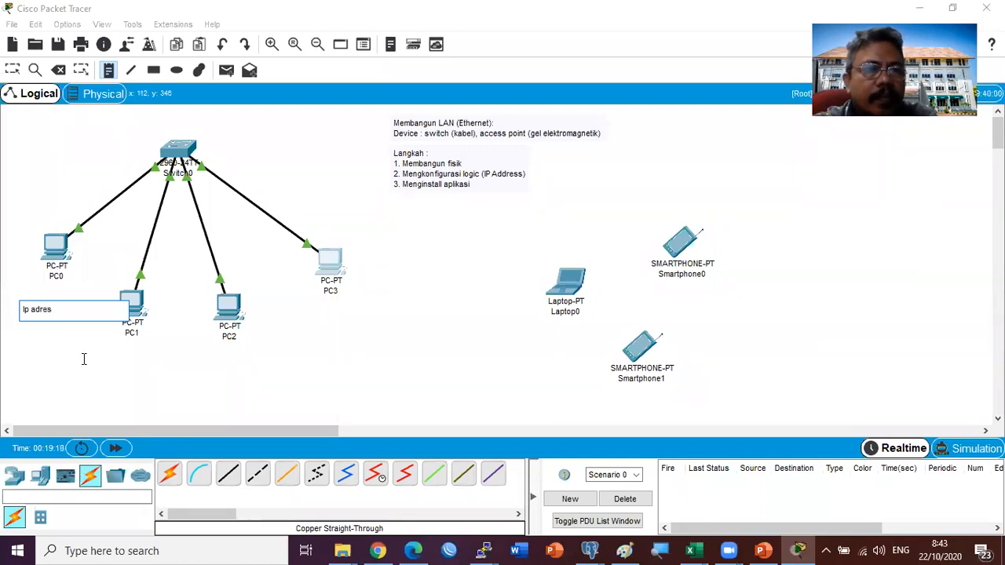
text(s)
key(Return)
text(Subnet)
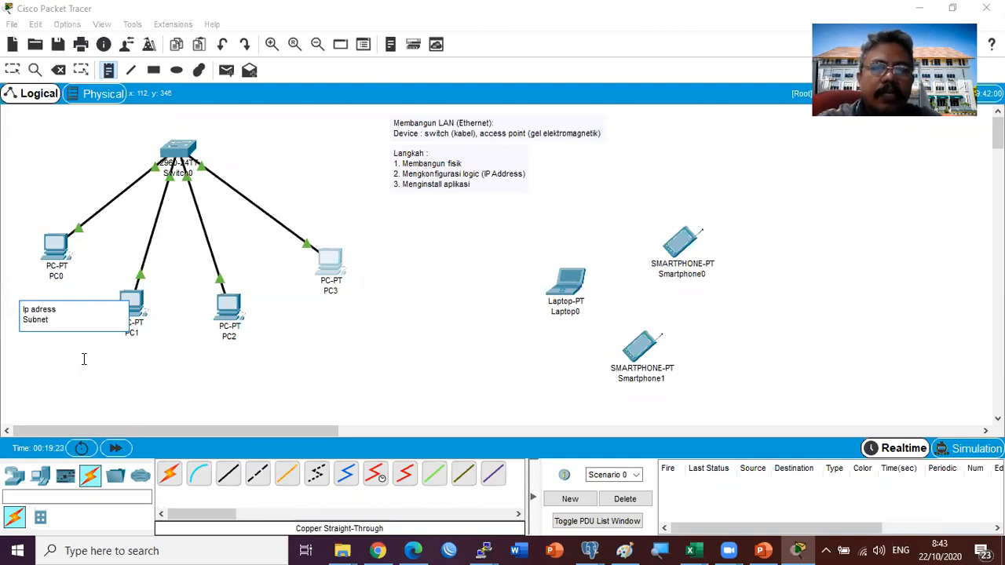
text( Mask)
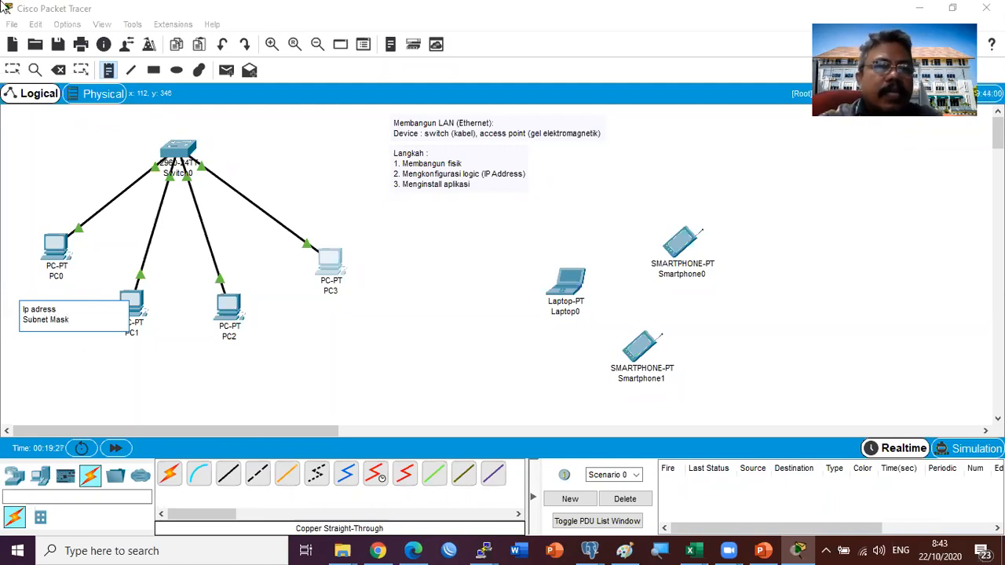
Step: Complete PC0's note with ": 192.168.100.1" for the IP address and ": 255.255.255.0" for the subnet mask
text(192.1)
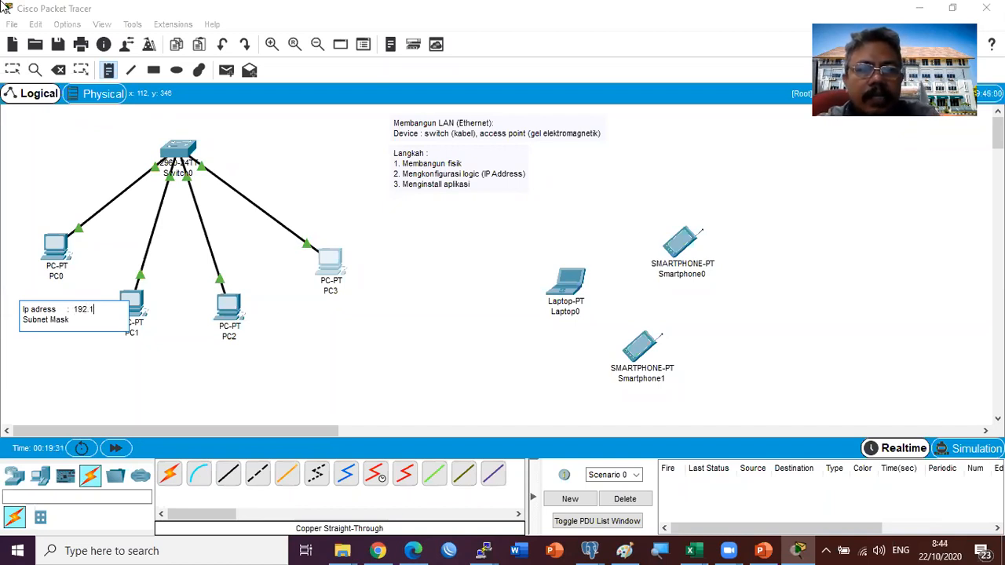
text(68.100.1)
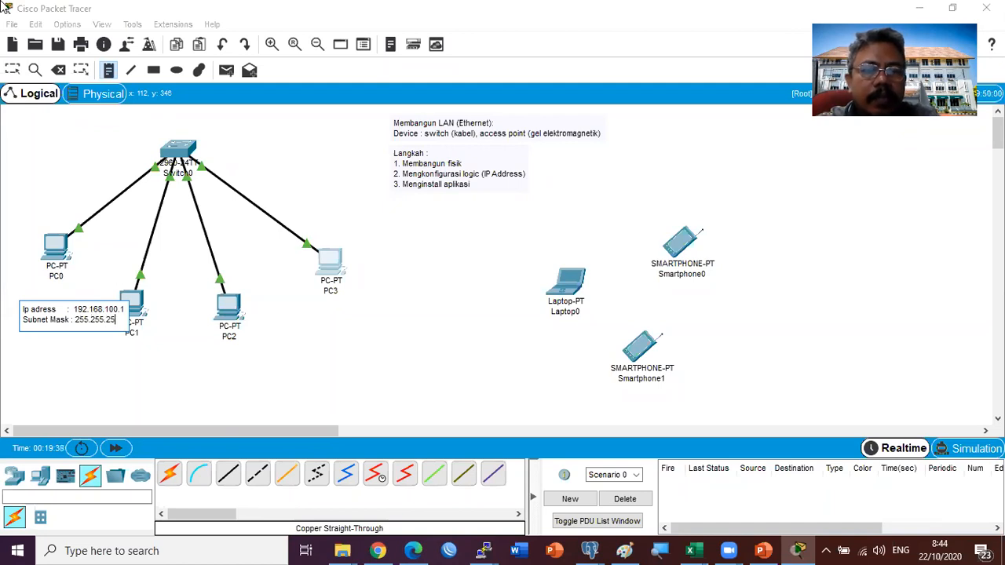
text(0)
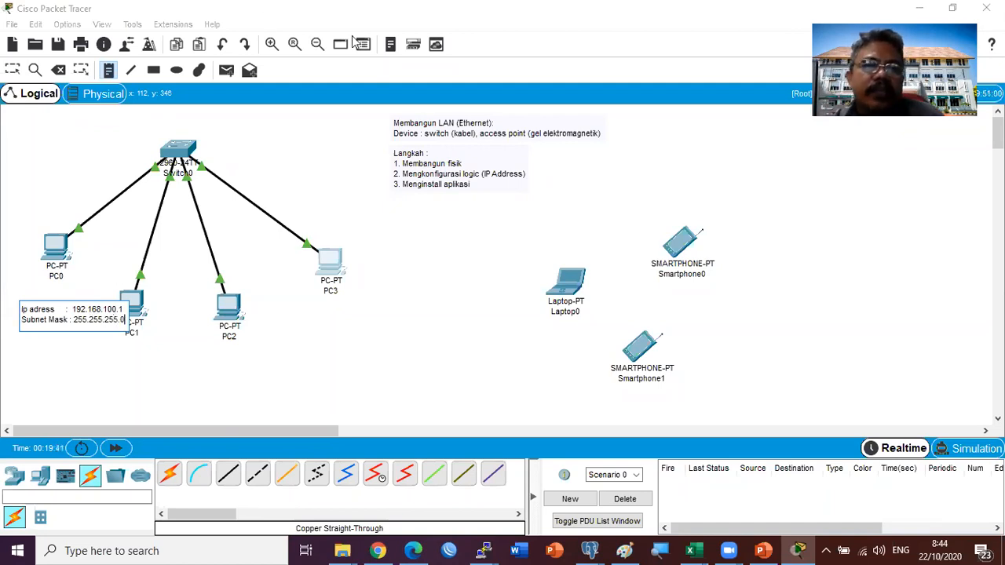
click(297, 153)
key(Escape)
key(Escape)
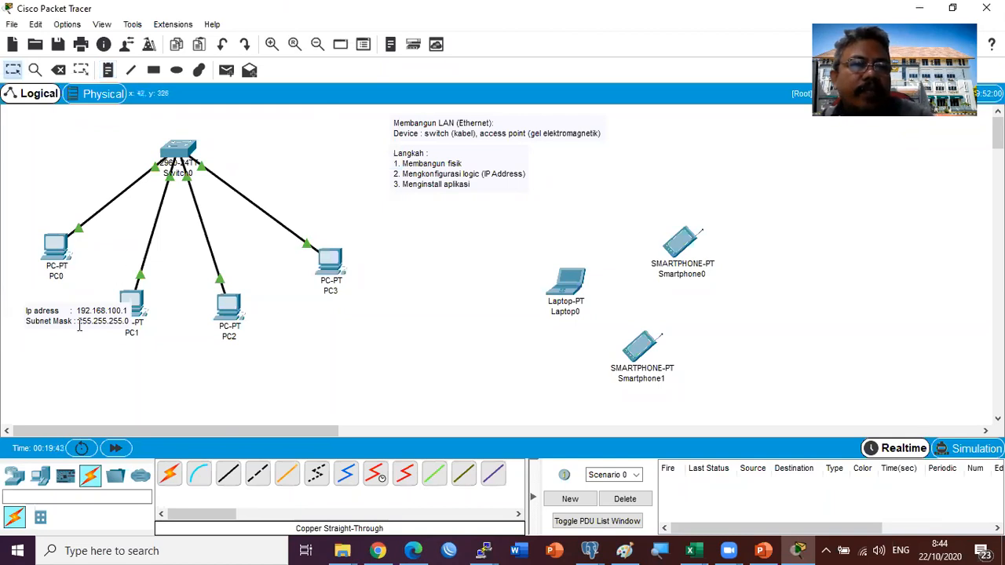
Step: Align the address note directly beneath PC0 and spread PC1, PC2 and PC3 farther away from it
drag(53, 315, 33, 297)
drag(134, 307, 291, 313)
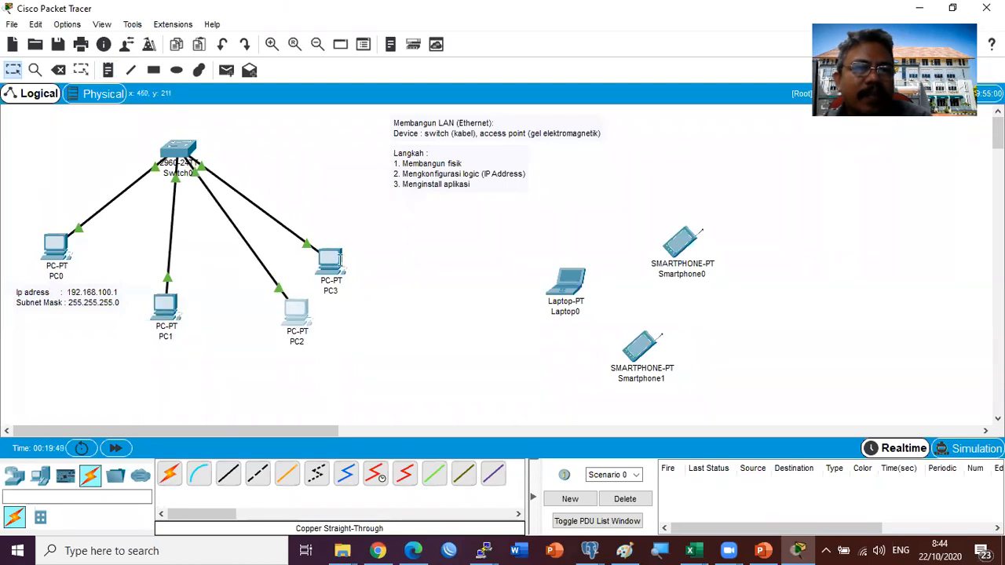
drag(330, 261, 375, 259)
drag(290, 309, 314, 316)
drag(165, 309, 223, 292)
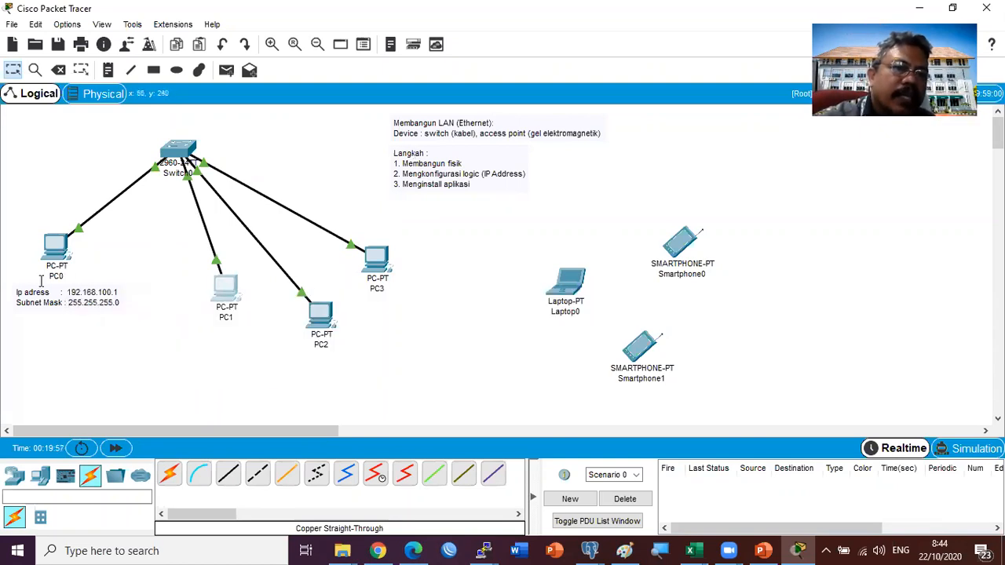
Step: Examine PC0's IP Configuration form for the IPv4 address and subnet mask fields without entering anything
mouse_move(55, 241)
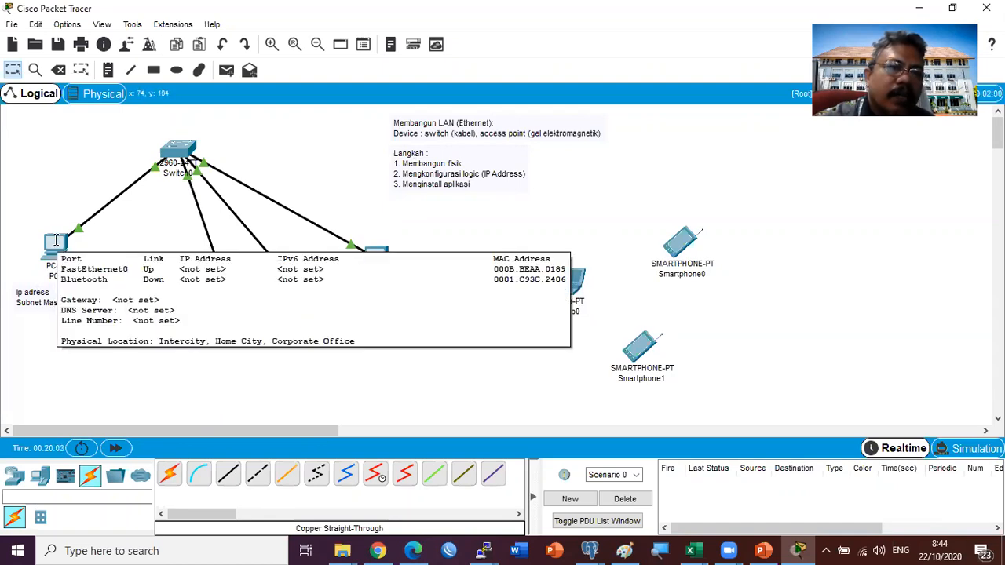
click(56, 241)
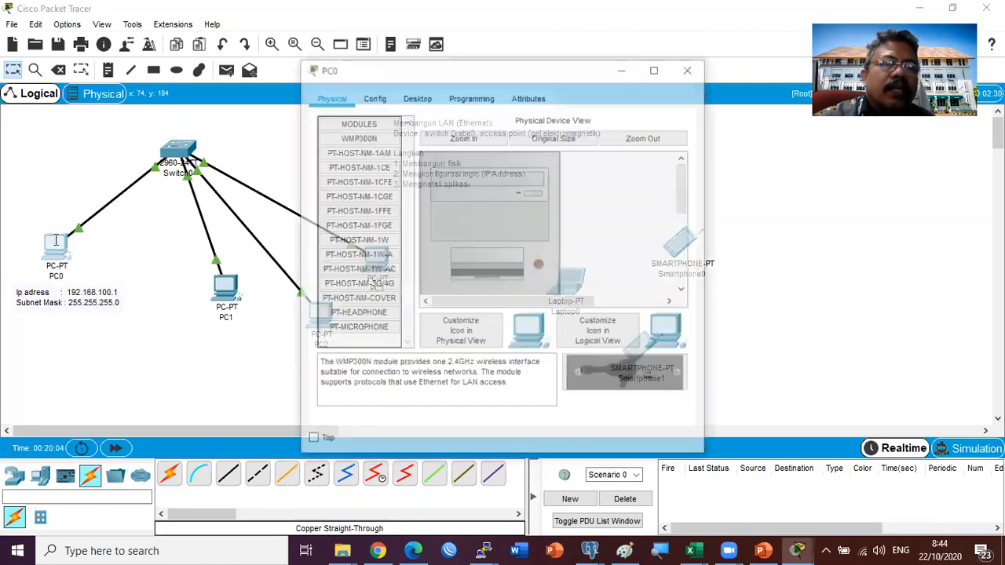
click(416, 97)
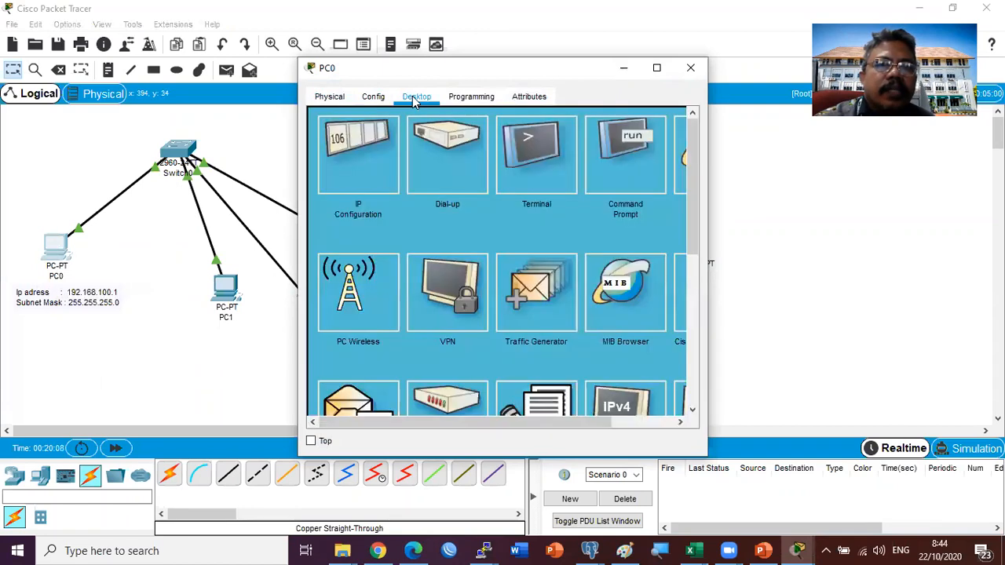
click(349, 176)
click(453, 197)
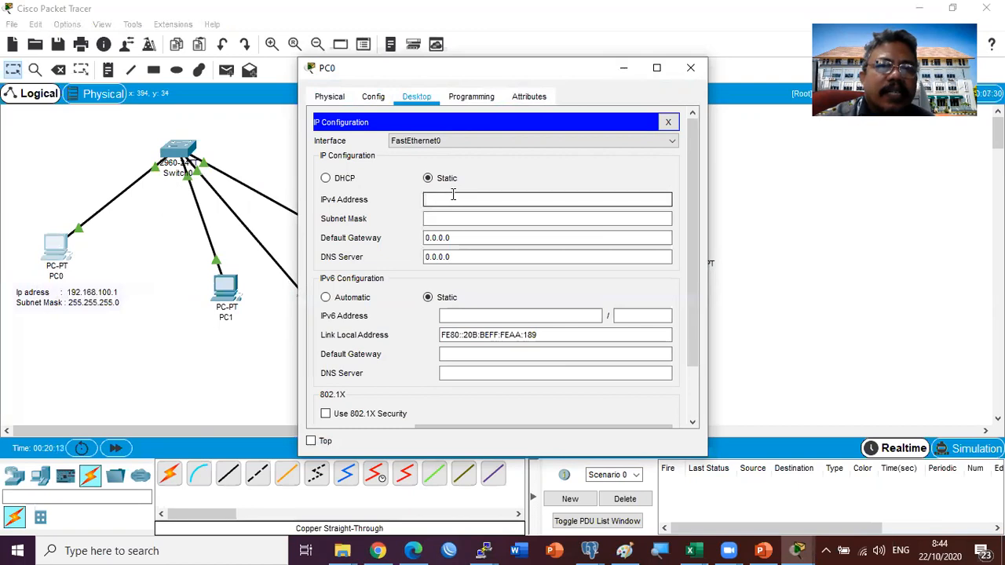
click(668, 123)
click(691, 68)
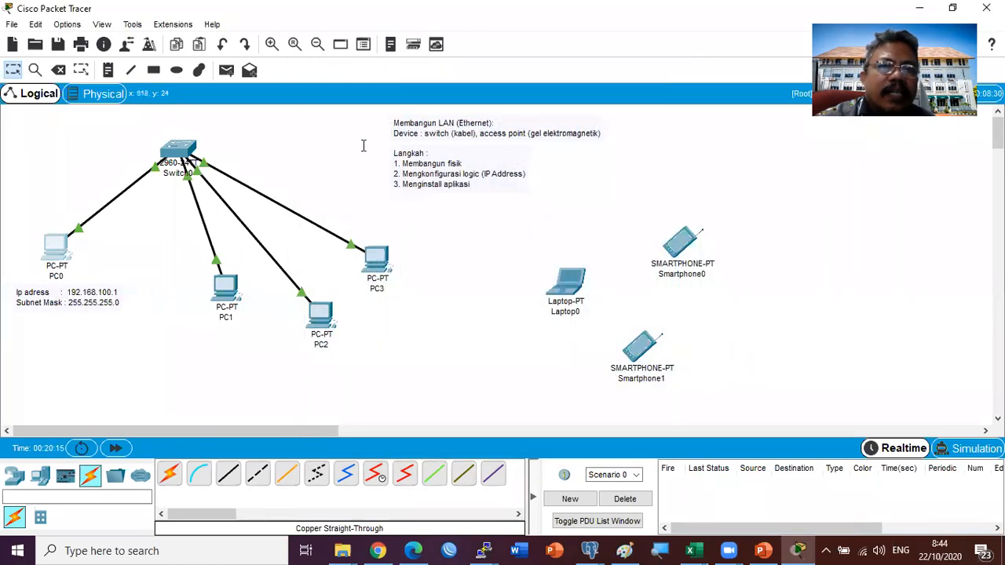
click(55, 247)
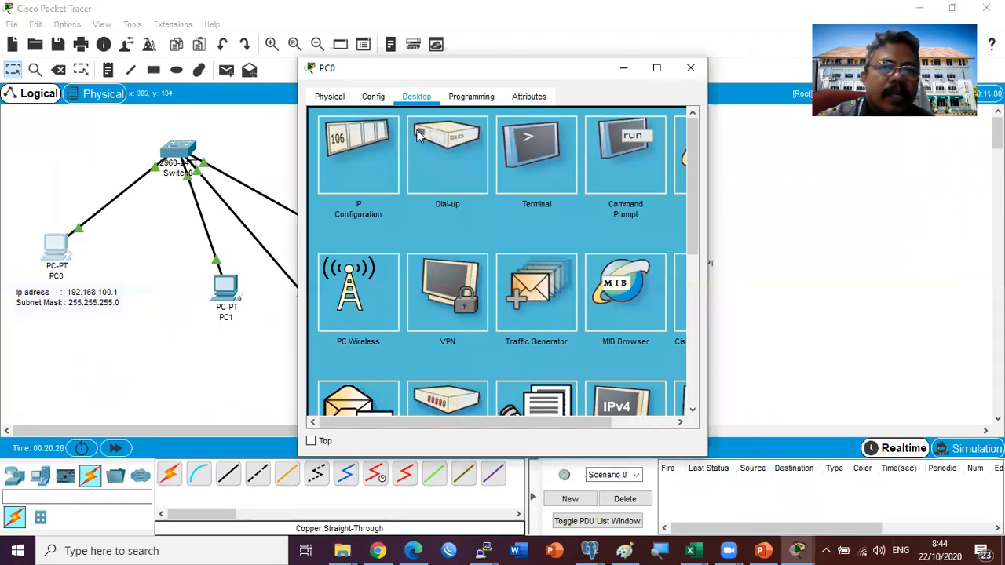
click(352, 169)
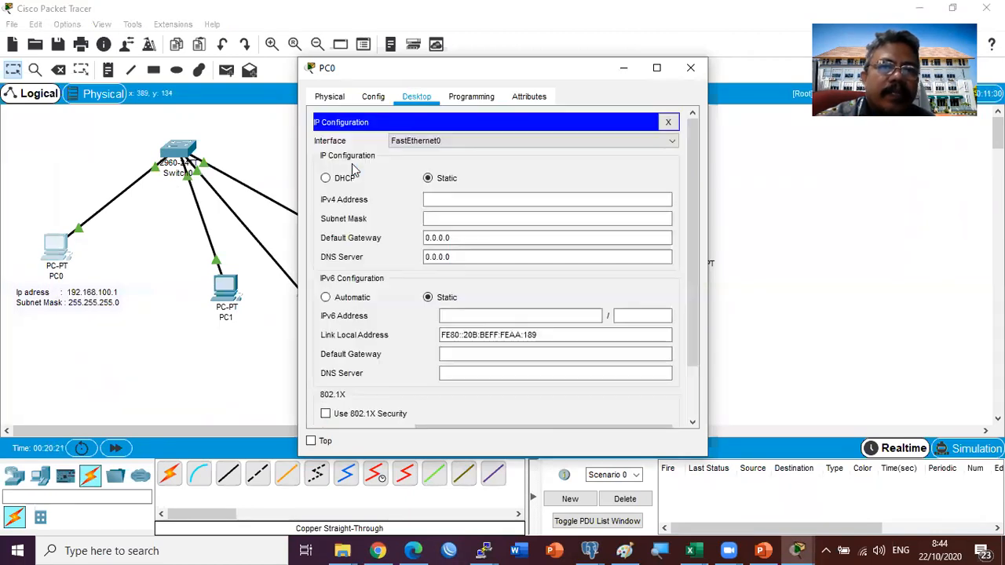
click(690, 67)
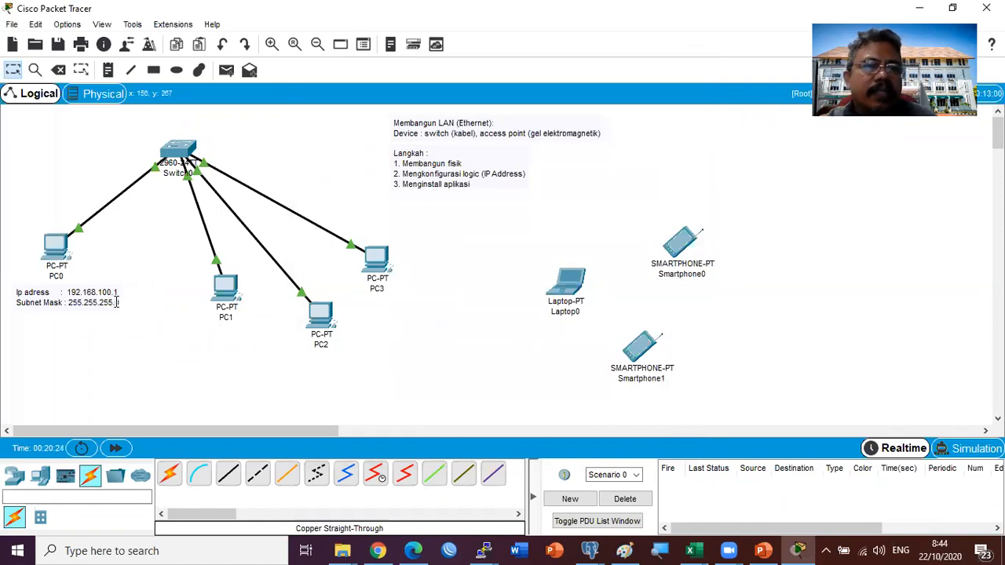
Step: Append a blank line and the heading "Caranya :" to the note beneath PC0
click(116, 302)
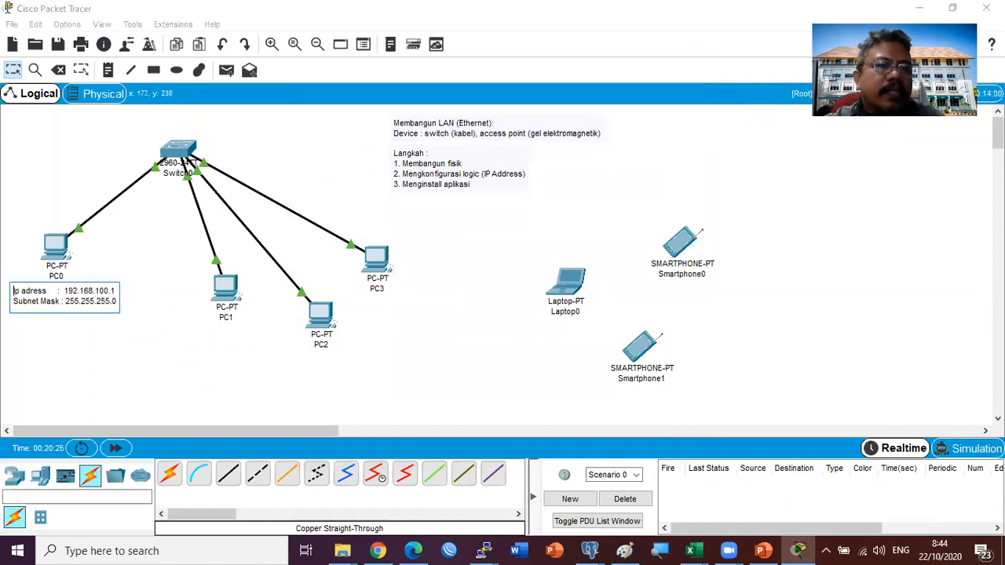
key(Return)
key(Return)
text(Carany)
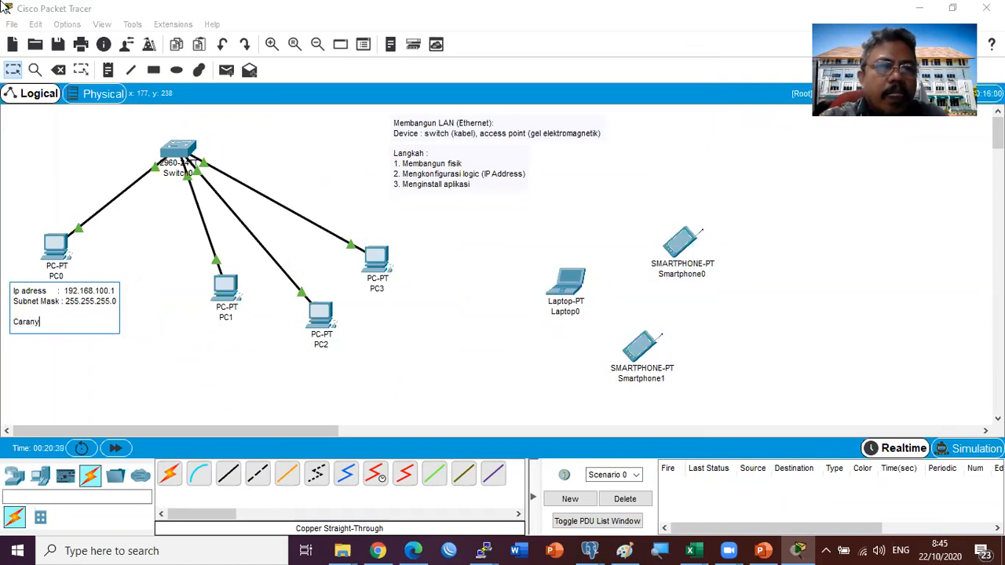
text(a :)
key(Return)
Step: Add the lines "Click kompurer" and "Pilih desktop - Ip address" under "Caranya :" in PC0's note
text(Click)
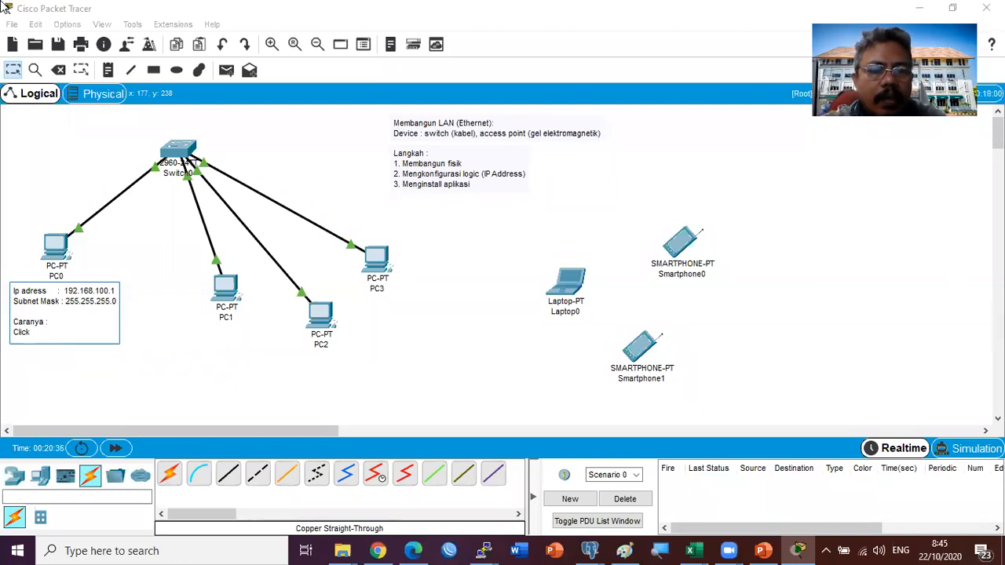
text( kompu)
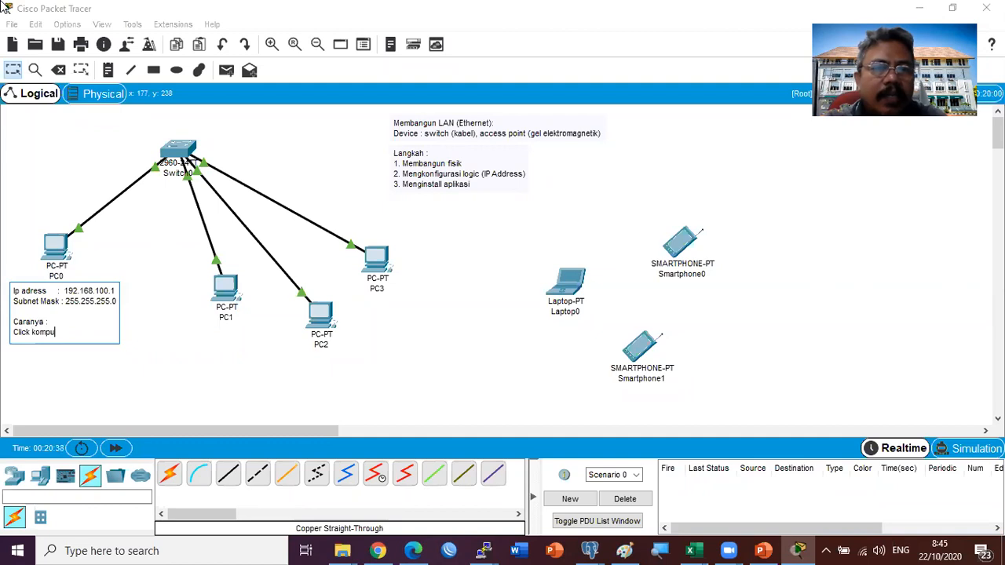
text(ter)
key(Return)
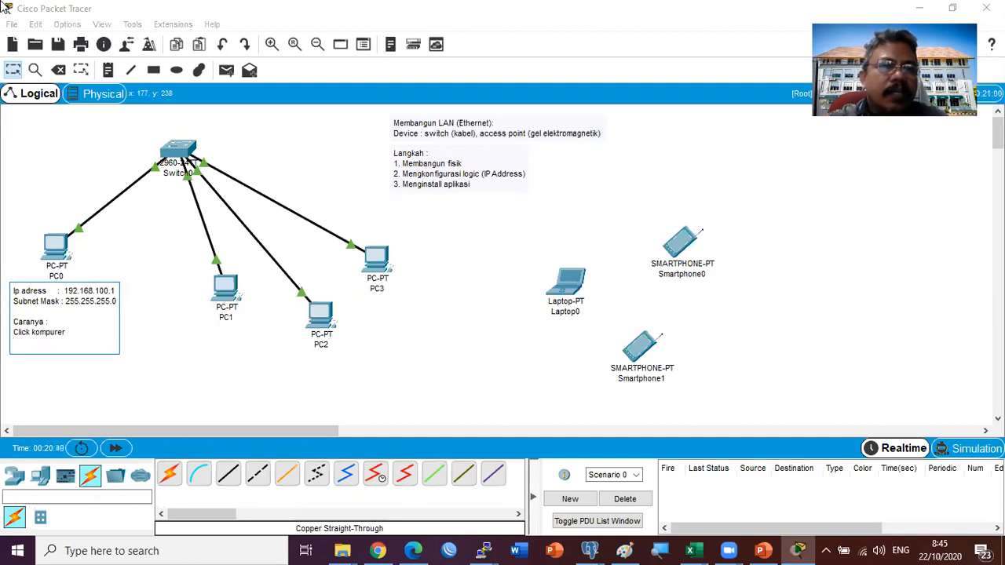
text(Pilih)
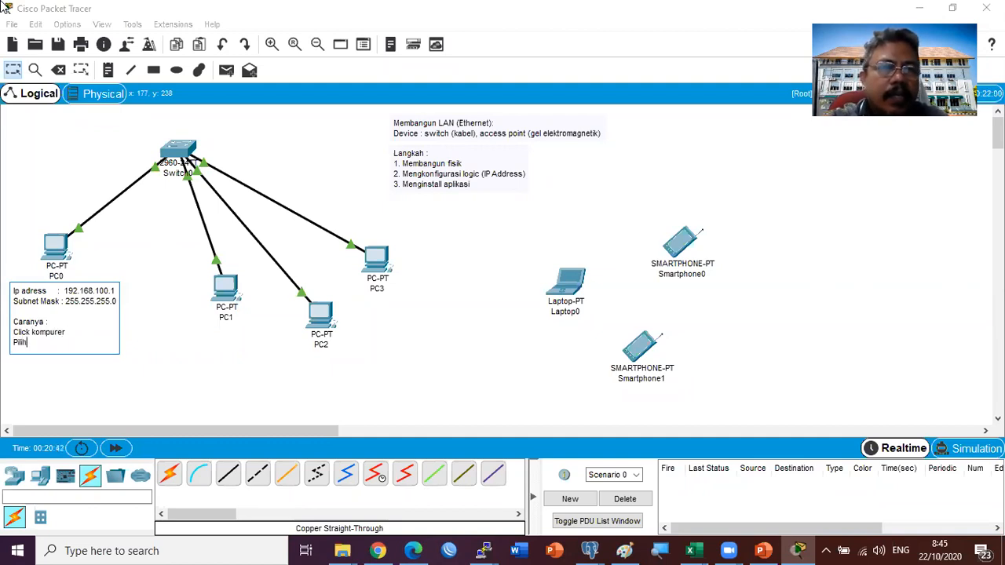
text( desktop)
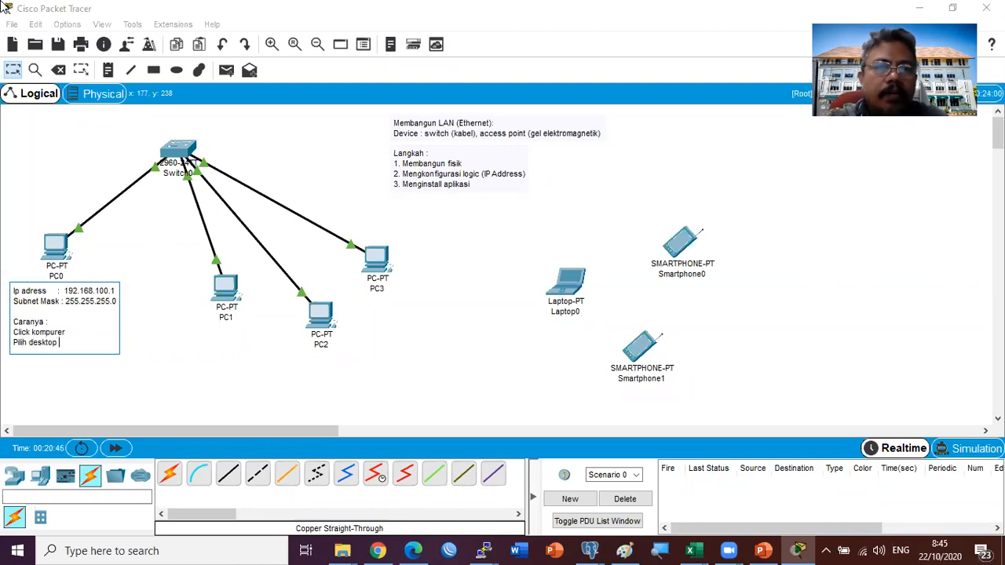
text( - Ip address)
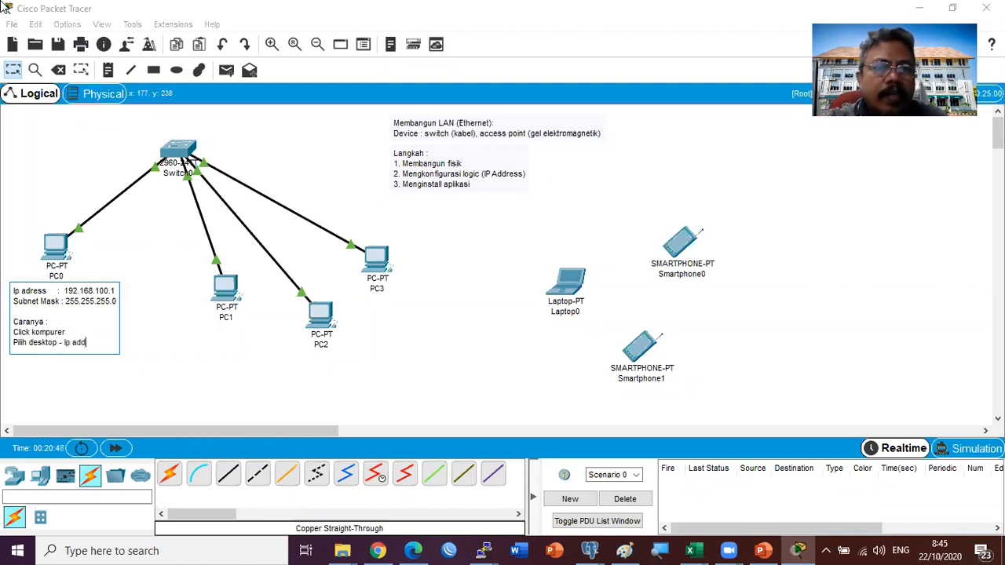
click(122, 224)
Step: Check the configuration tool's name on PC0's desktop and replace "address" with "Configration" in the note's last line
click(57, 250)
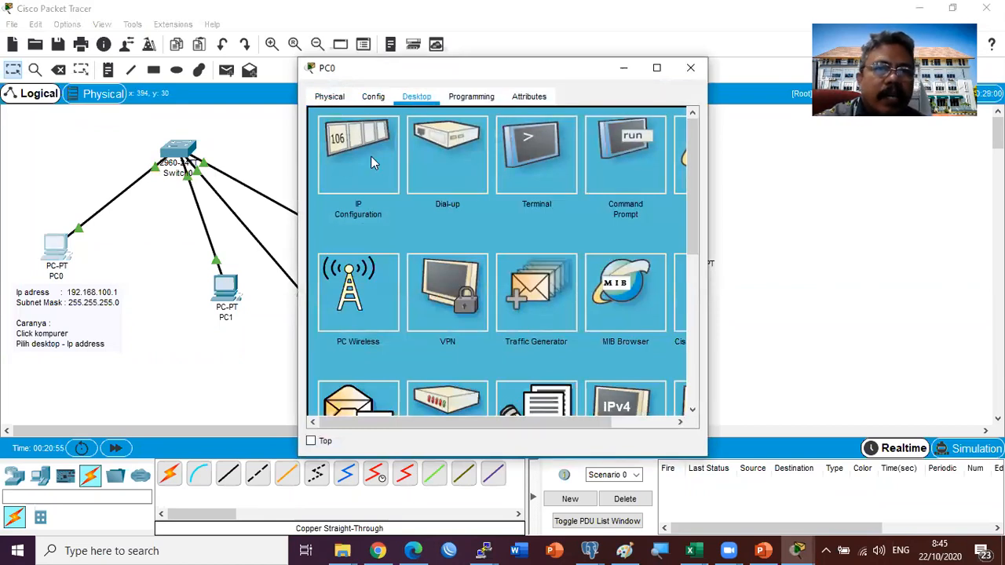
click(73, 342)
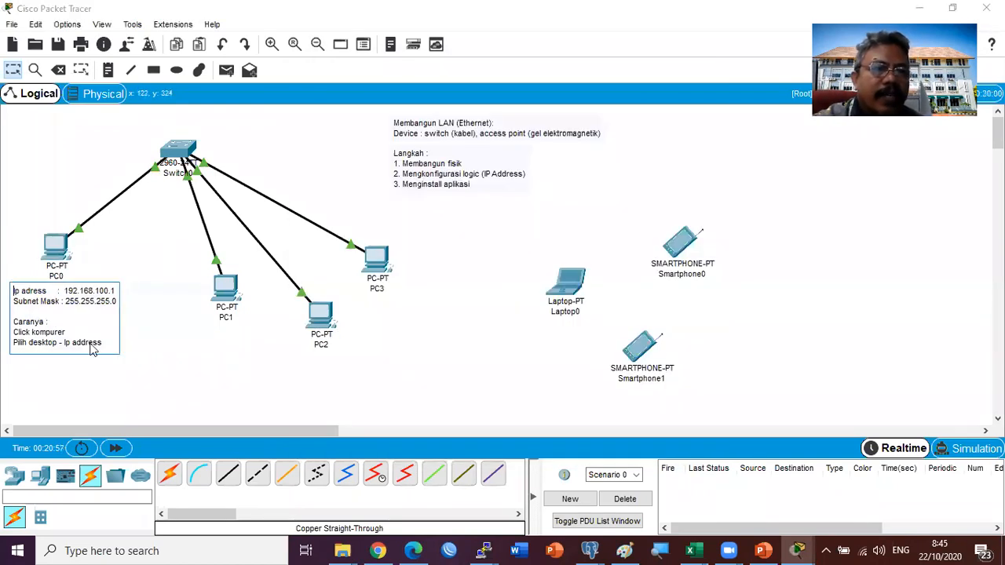
key(shift+End)
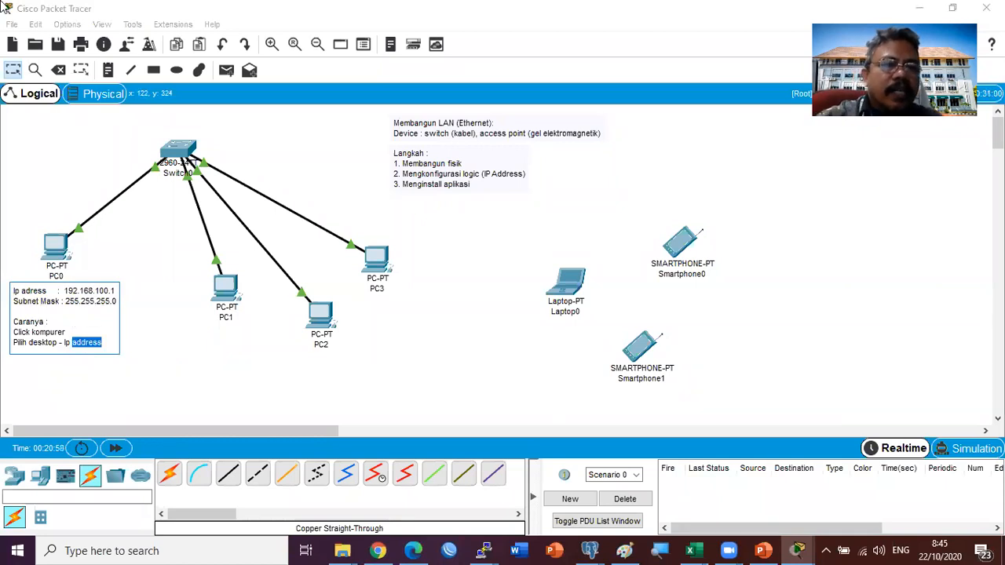
text(Configration)
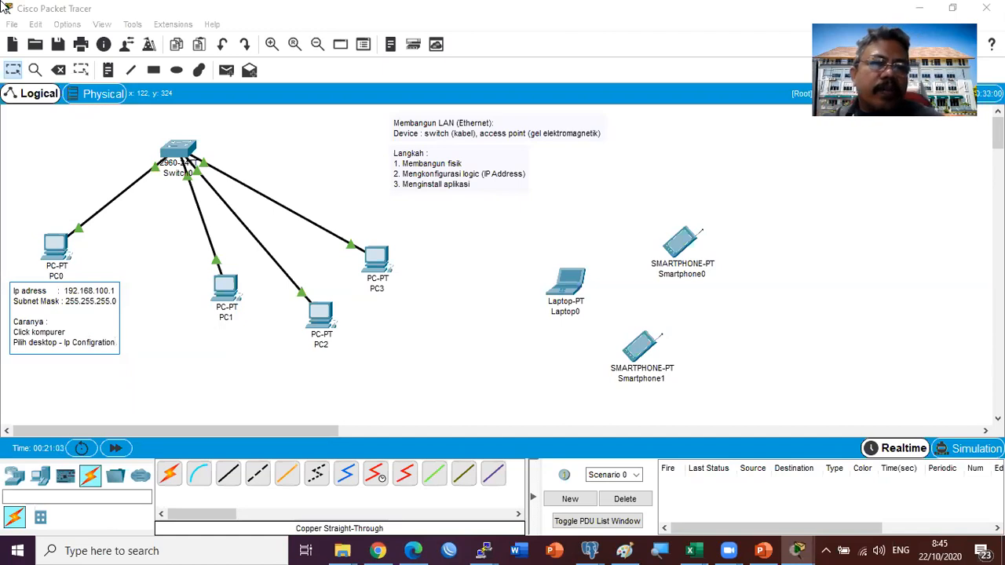
Step: Correct the misspelled word so the note's last line reads "Pilih desktop - Ip Configuration"
click(93, 343)
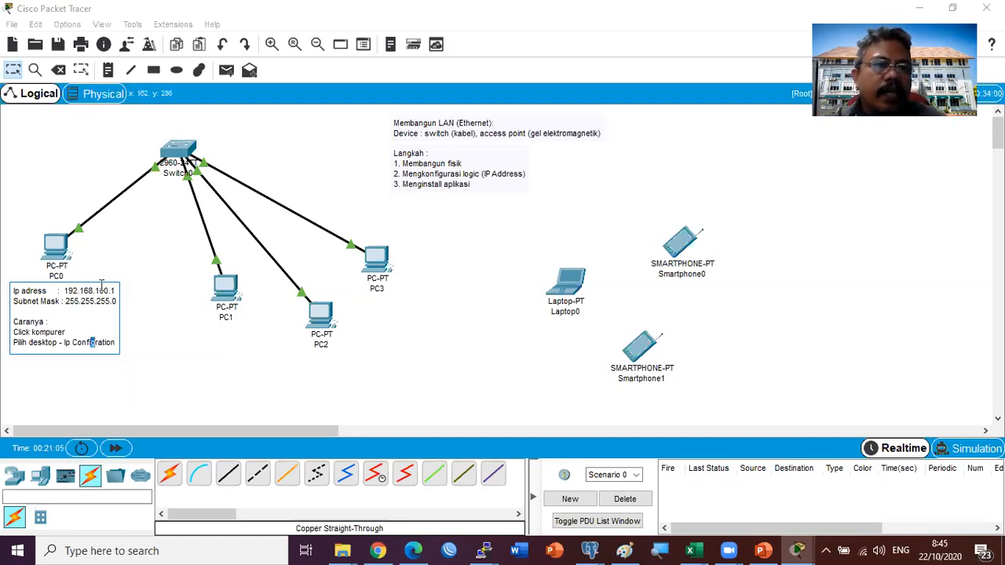
key(Left)
text(u)
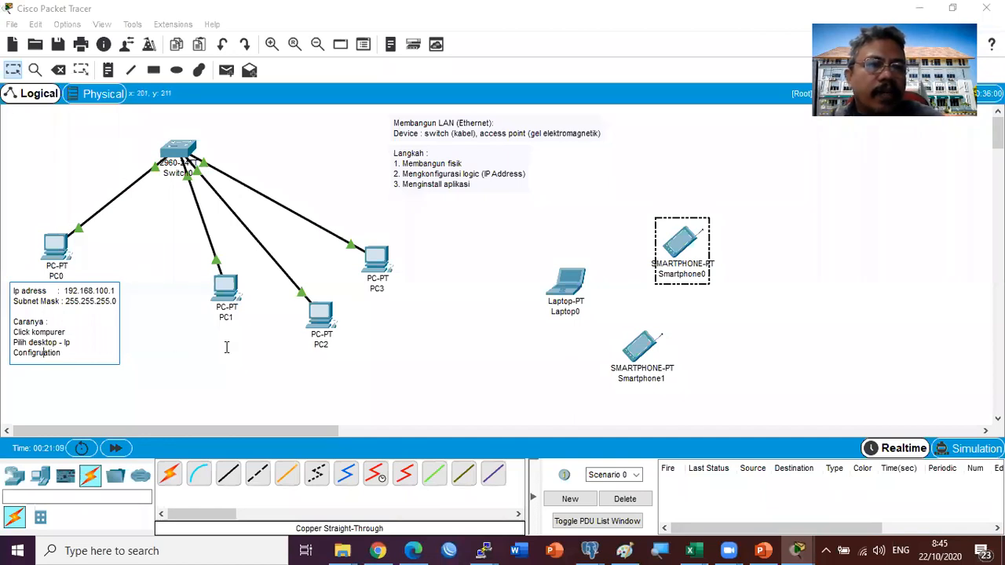
key(Delete)
text(r)
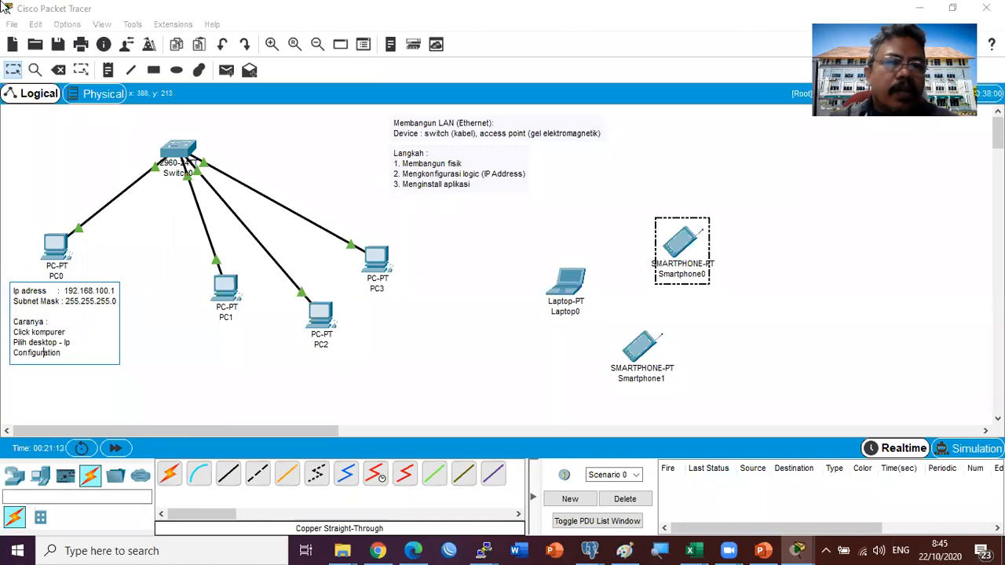
click(133, 240)
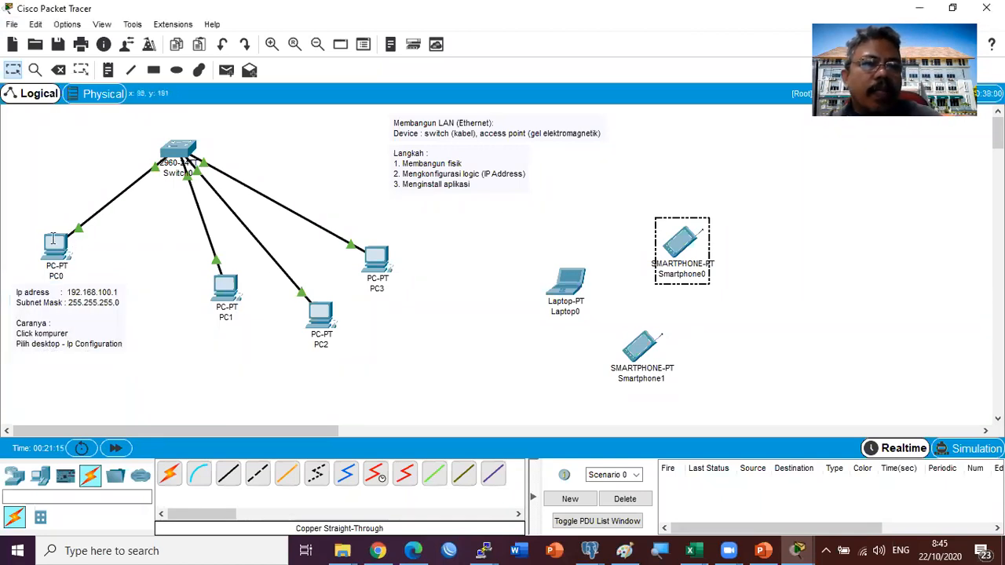
Step: In PC0's IP Configuration, set the static IPv4 address to 192.168.100.1 with subnet mask 255.255.255.0
click(54, 243)
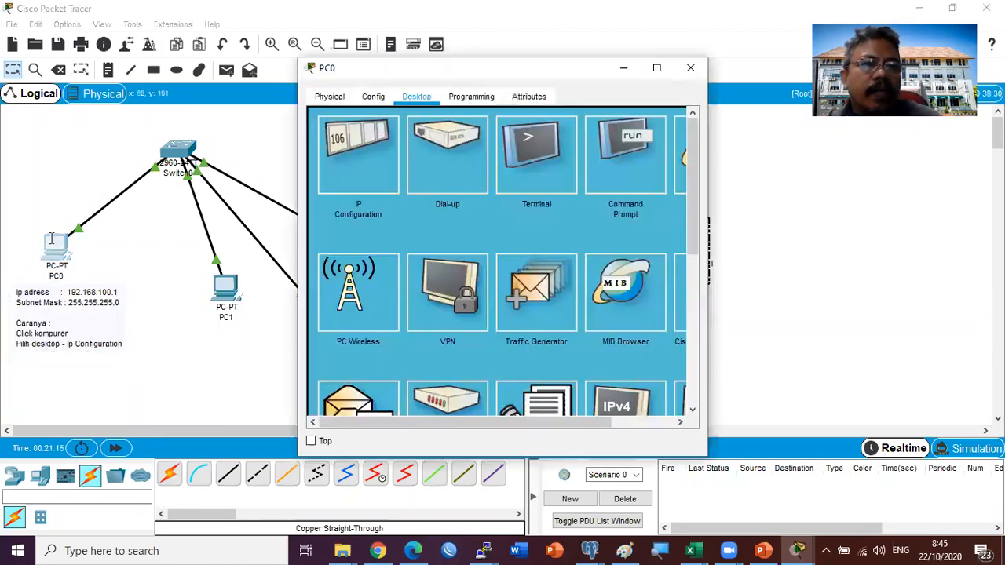
click(355, 161)
click(445, 199)
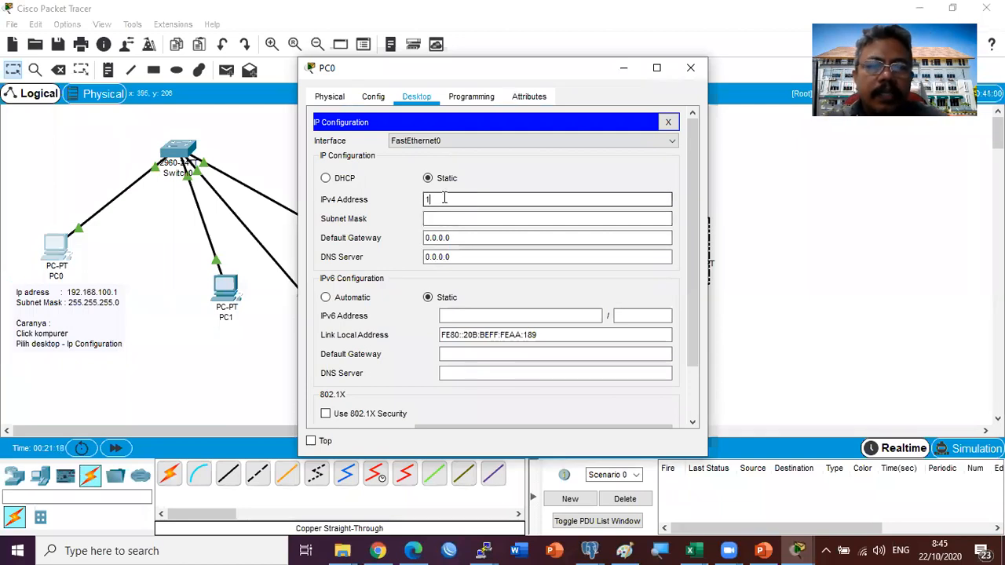
text(192.168.100.1)
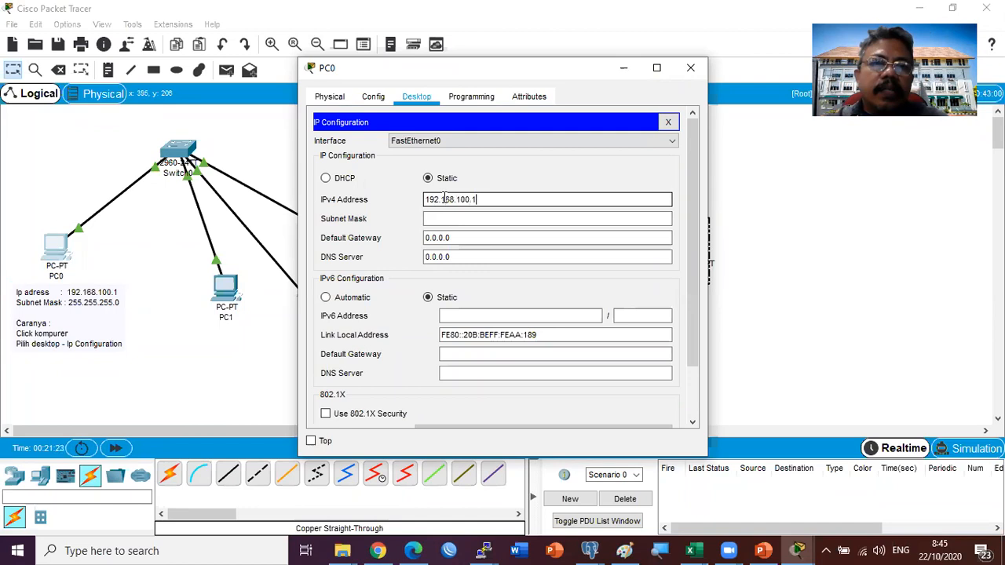
click(424, 219)
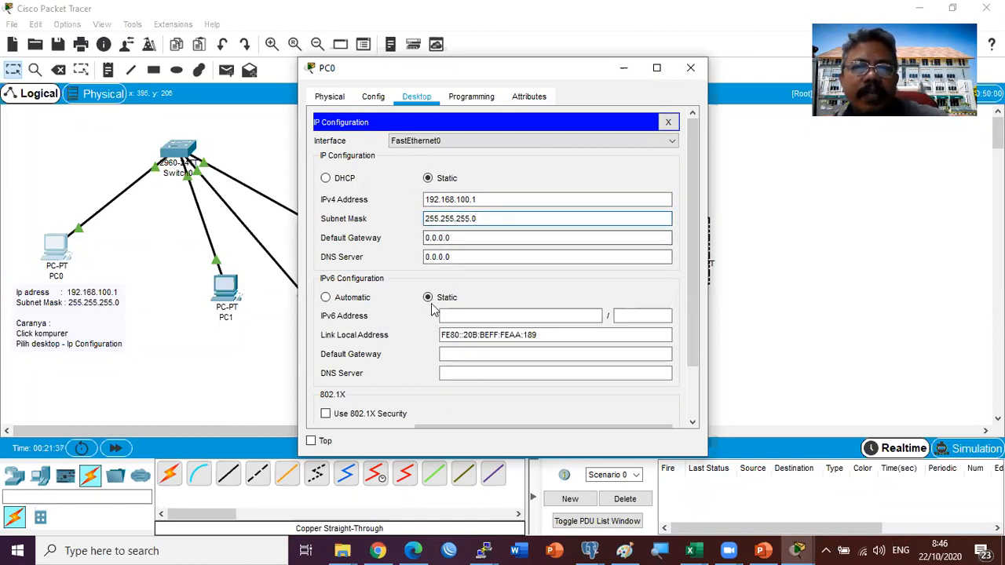
Step: Clear PC0's IPv4 default gateway and DNS server values and close its configuration window
drag(451, 238, 397, 231)
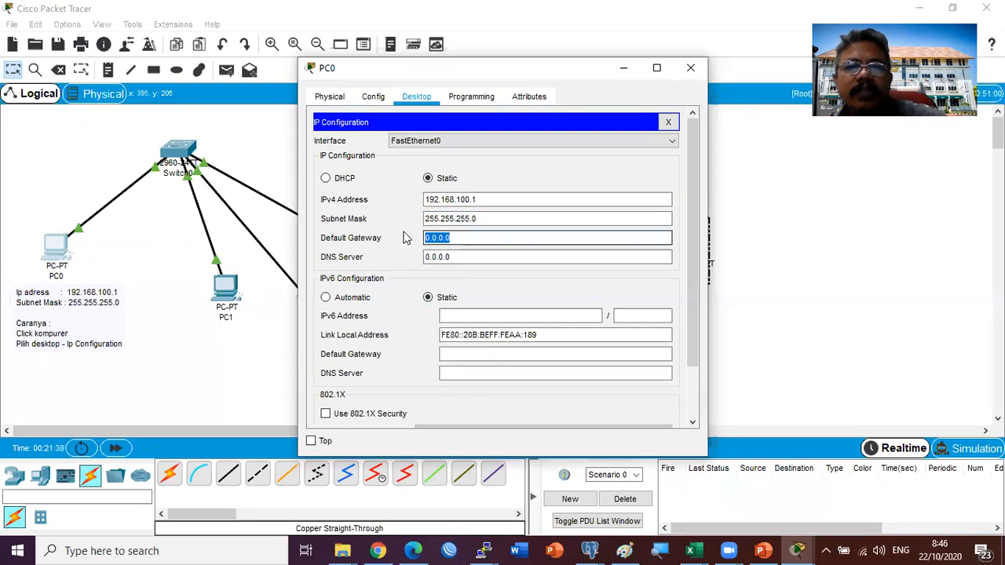
key(BackSpace)
drag(460, 258, 379, 255)
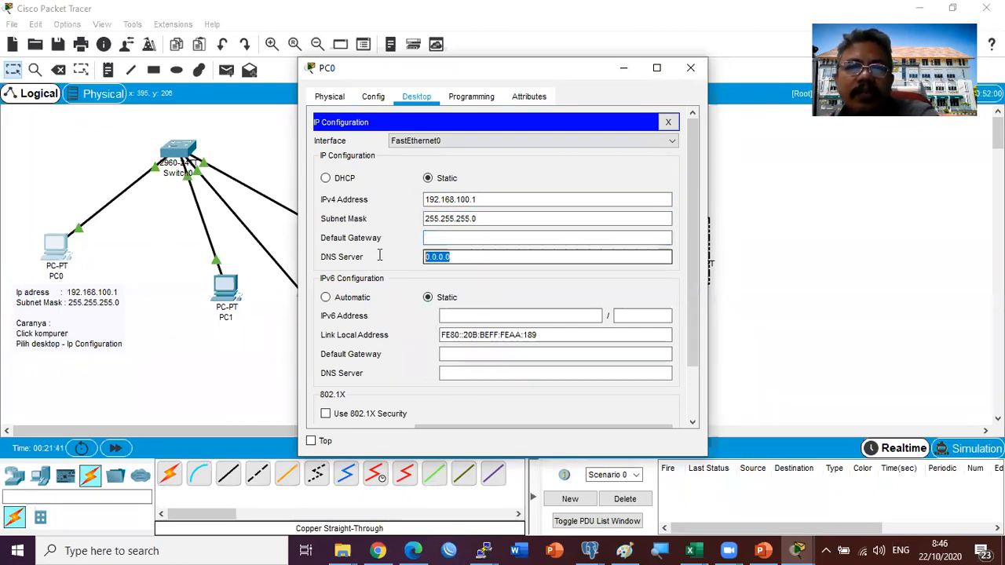
key(BackSpace)
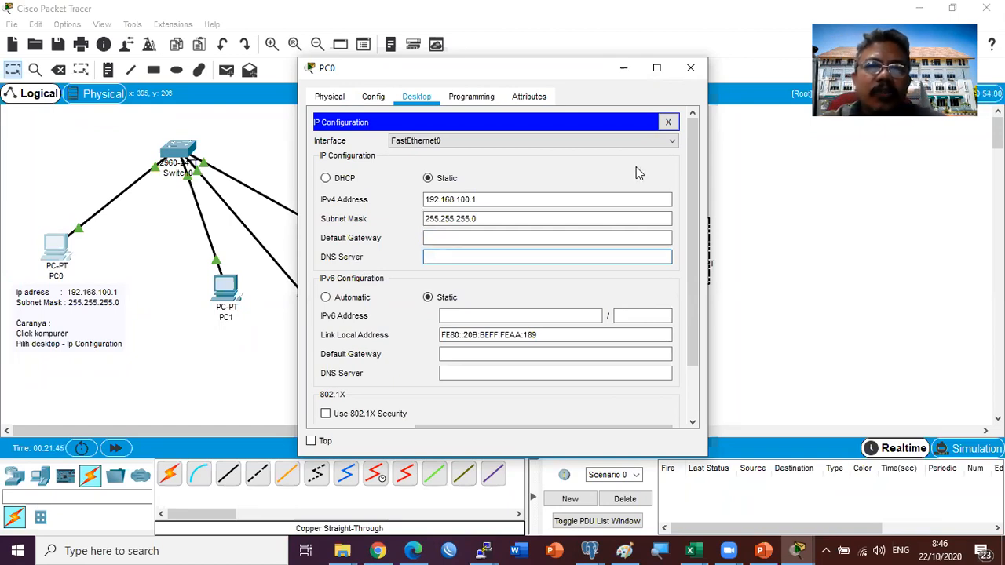
click(691, 69)
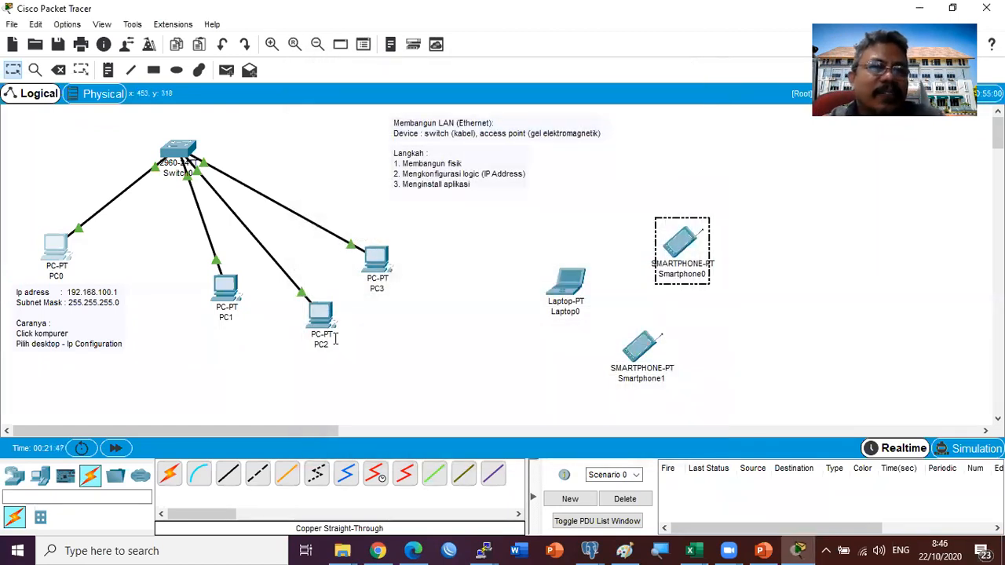
Step: Rearrange PC1, PC2, PC3 and the switch in the workspace to leave room for a note beneath each PC
mouse_move(335, 339)
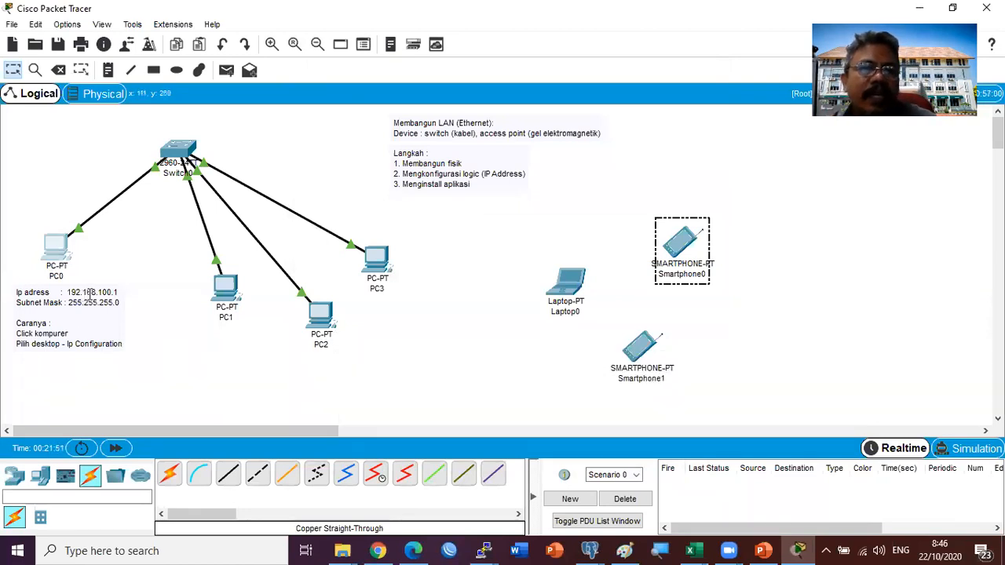
drag(228, 287, 197, 360)
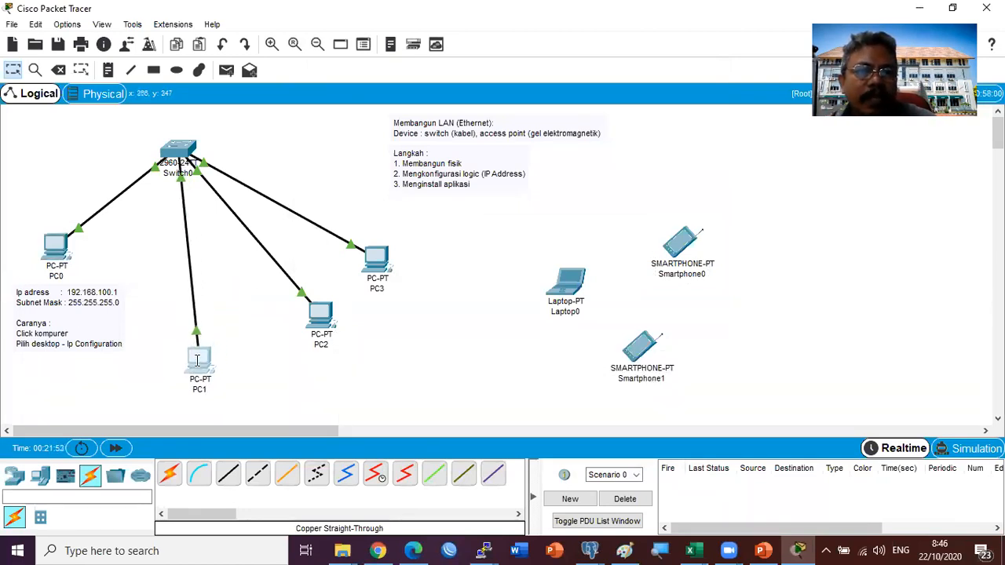
drag(319, 315, 270, 250)
drag(371, 256, 411, 224)
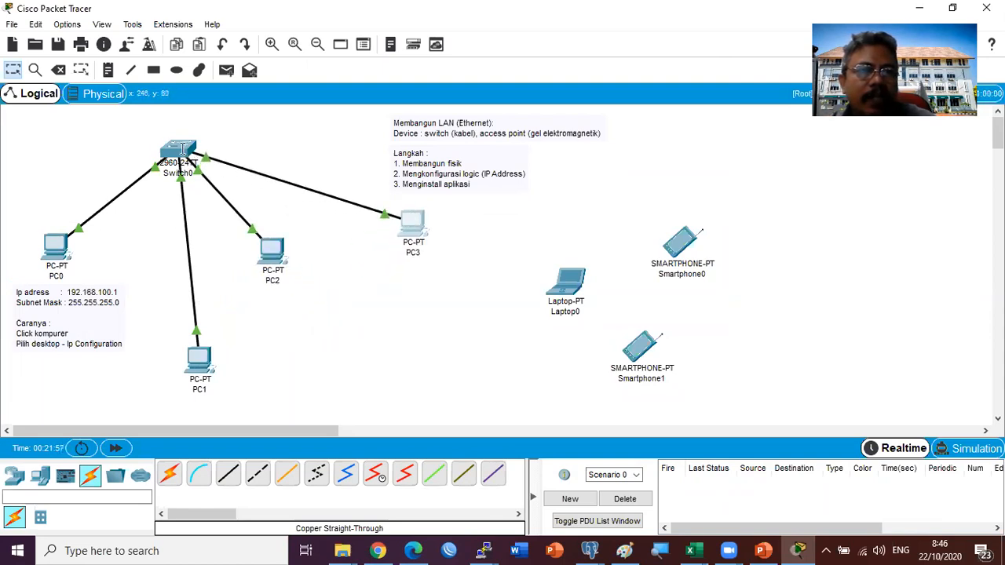
drag(183, 153, 183, 133)
drag(197, 359, 211, 313)
Step: Copy the IP address and subnet mask lines from PC0's note into a new note near PC1
double_click(98, 297)
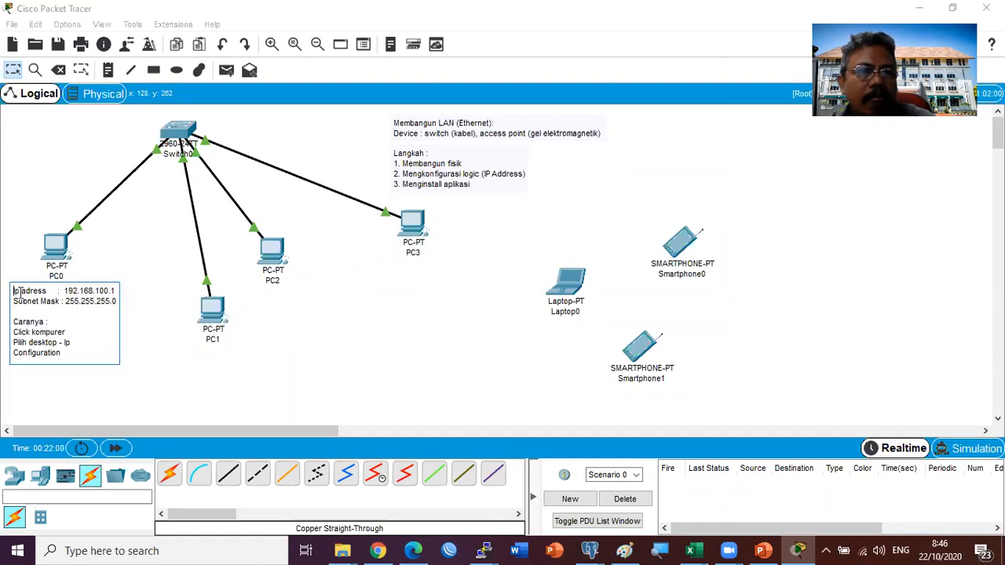
drag(12, 291, 127, 302)
key(ctrl+c)
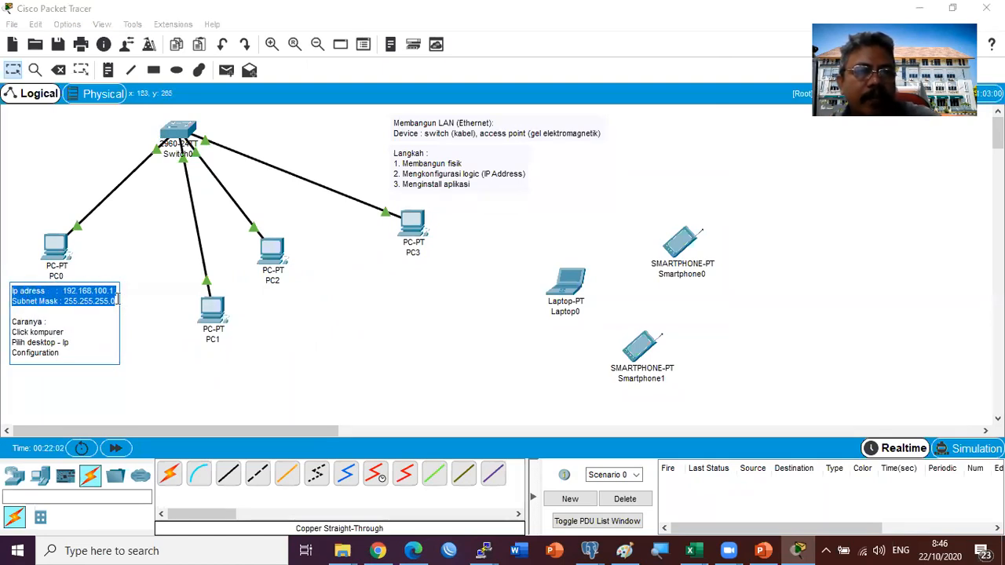
click(270, 317)
click(108, 70)
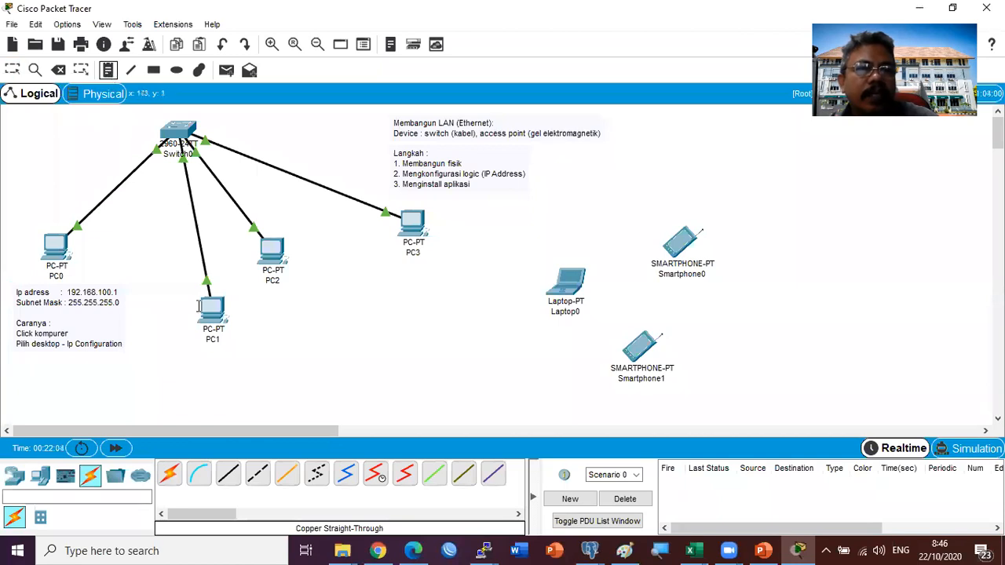
click(255, 355)
key(ctrl+v)
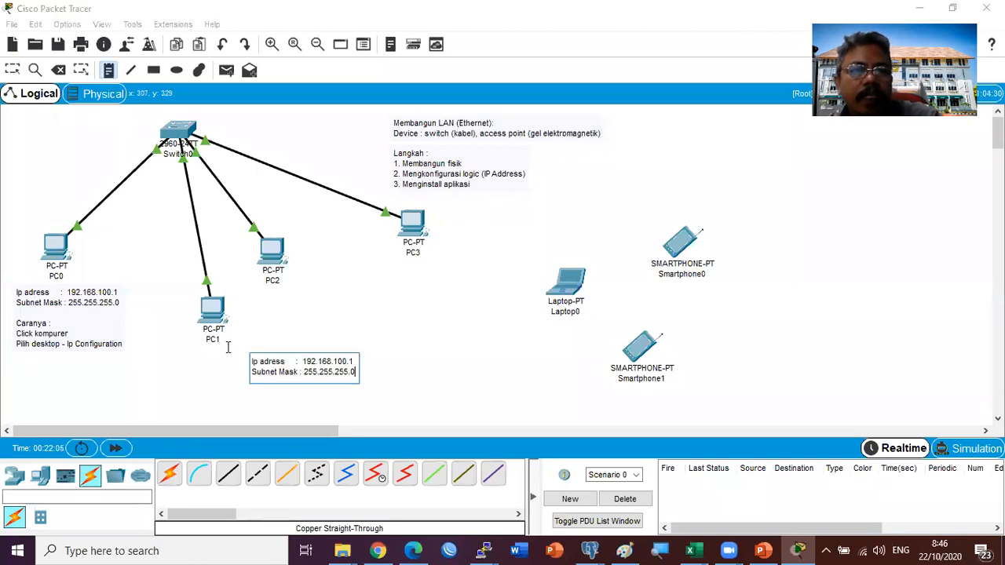
Step: Change the IP address in PC1's new note to 192.168.100.2 and leave note placement
click(344, 360)
key(Right)
key(Right)
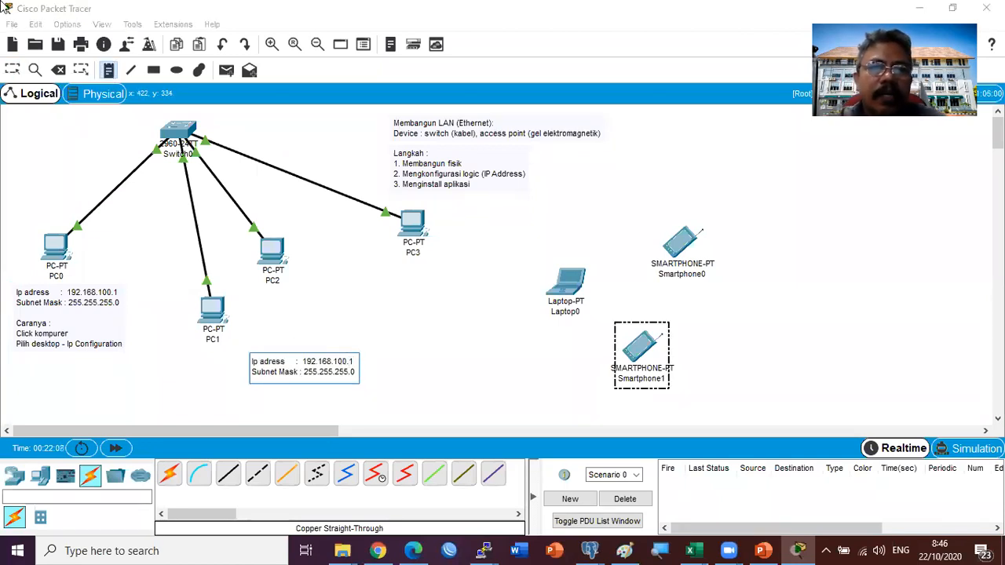
key(BackSpace)
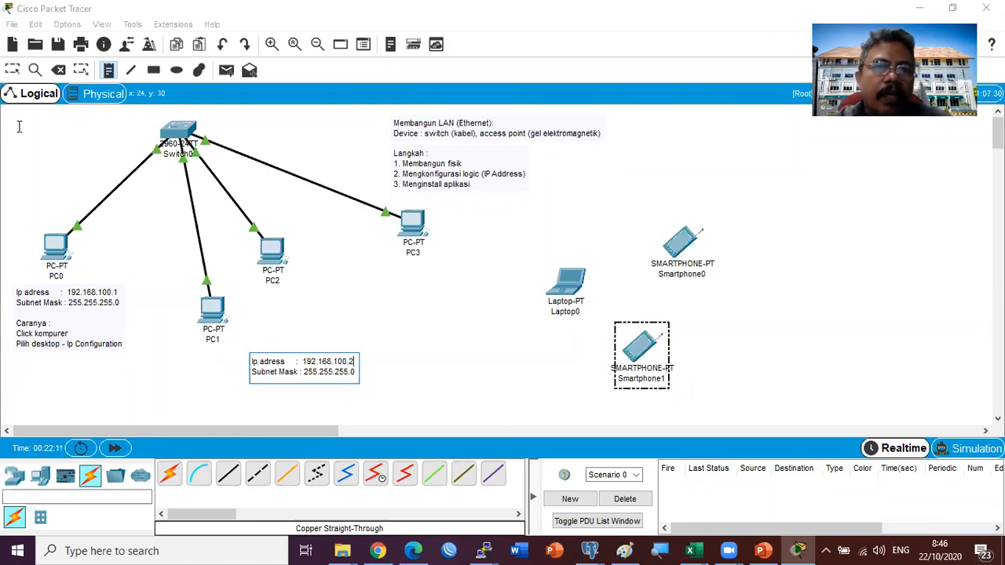
click(424, 313)
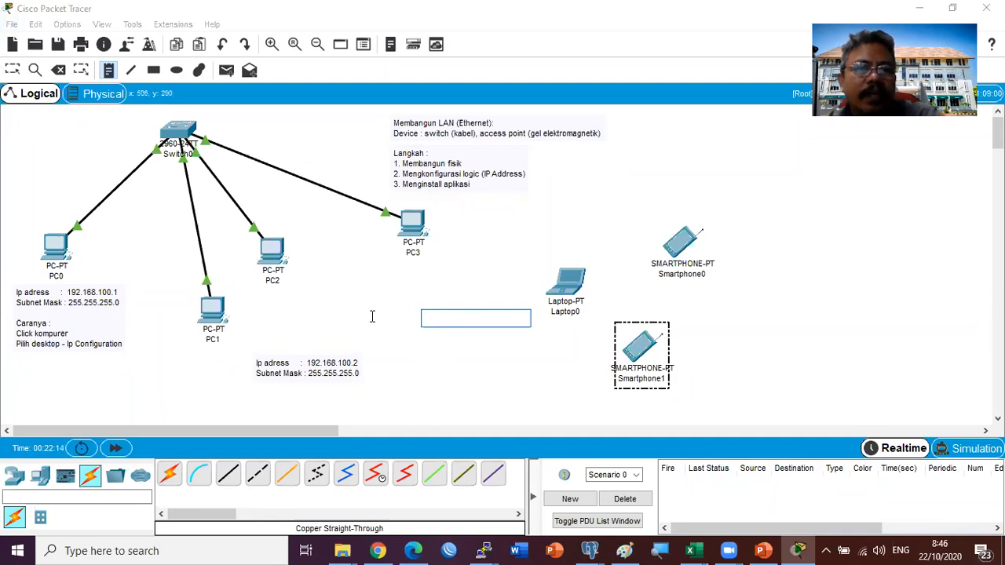
click(728, 174)
click(875, 275)
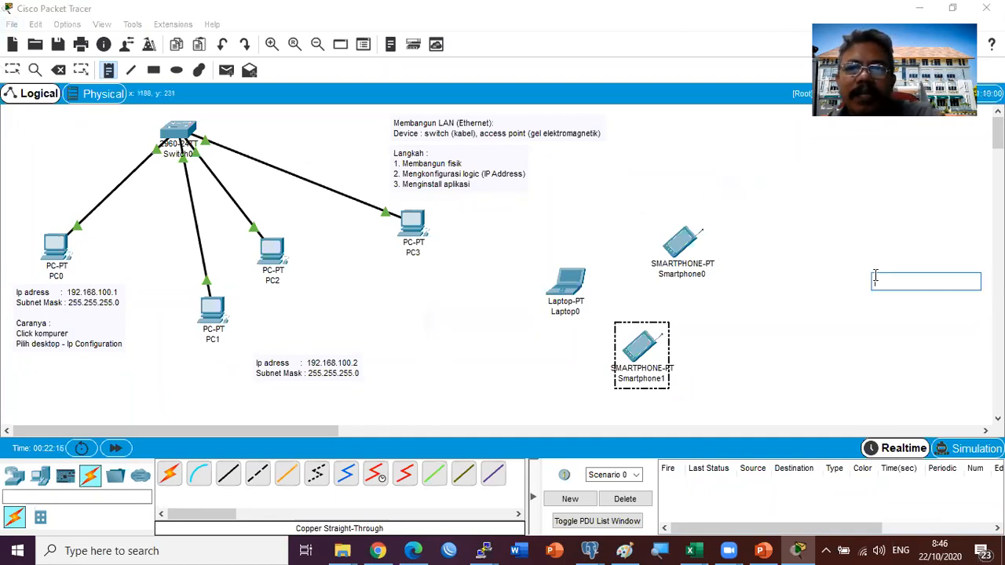
click(498, 325)
key(Escape)
Step: Move the 192.168.100.2 note beneath PC1 and place a copy of it beneath PC2
drag(327, 364, 262, 357)
click(397, 355)
double_click(265, 357)
click(334, 343)
text(Ip adress   : 192.168.100.2 Subnet Mask : 255.255.255.0)
drag(379, 305, 312, 303)
Step: Change the IP address in the note beneath PC2 to 192.168.100.3
double_click(383, 301)
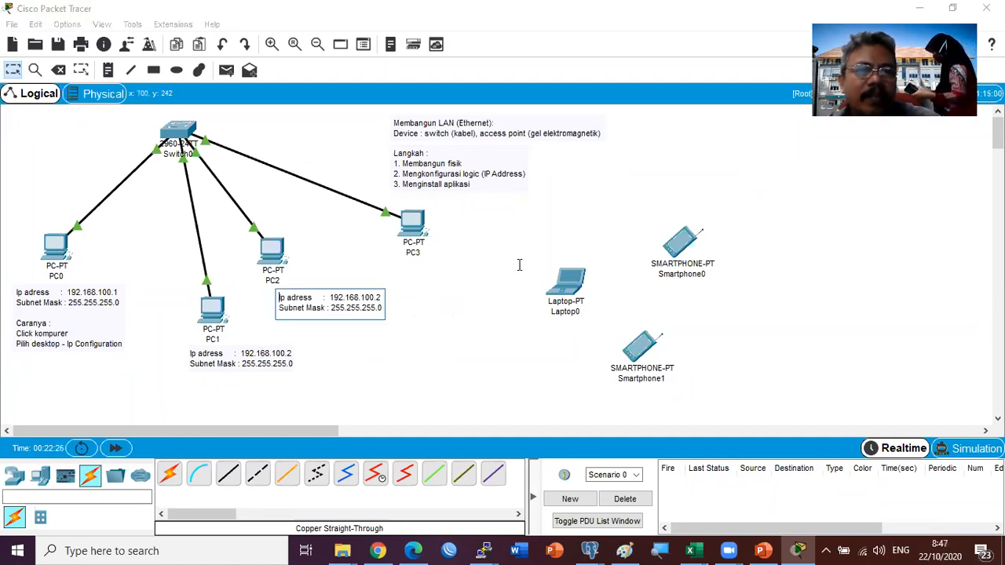
key(End)
key(BackSpace)
text(3)
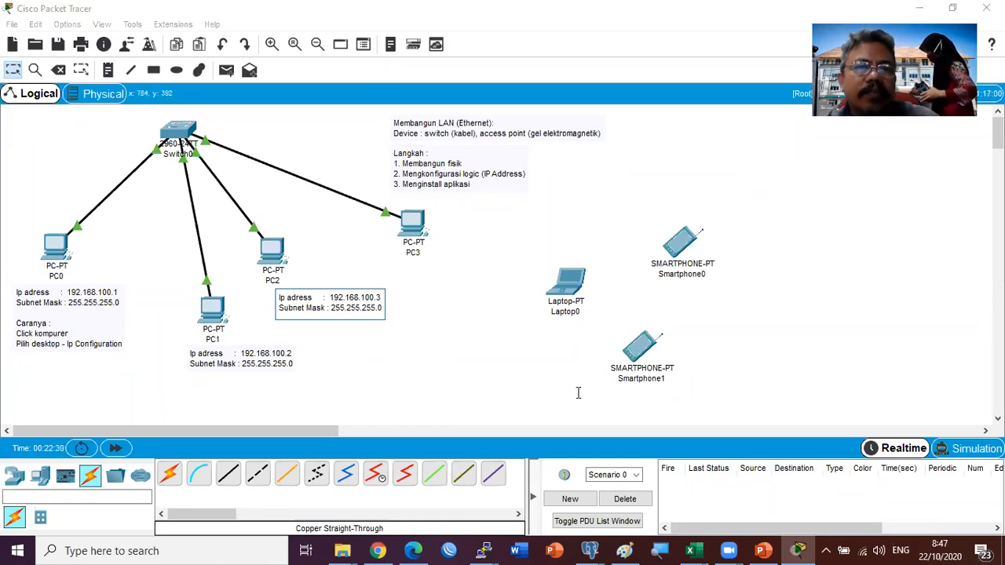
click(428, 371)
Step: Place a copy of PC2's note beneath PC3 and change its IP address to 192.168.100.4
drag(473, 251, 421, 264)
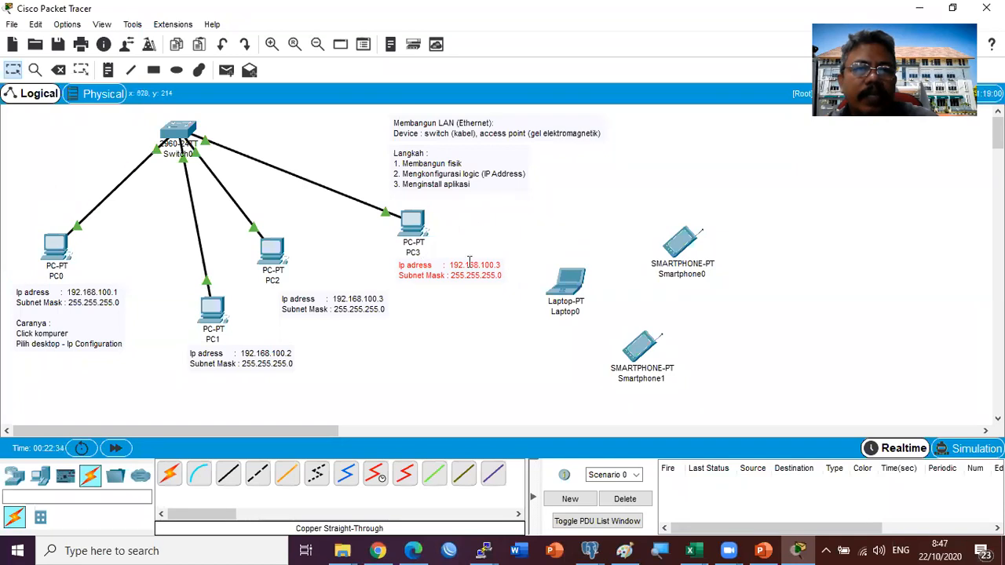
double_click(493, 263)
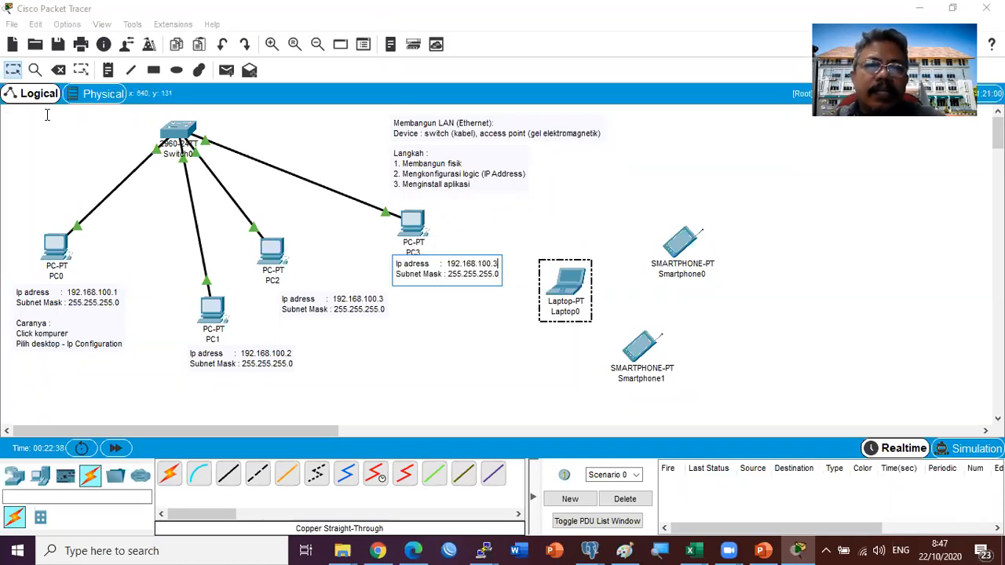
drag(496, 264, 521, 254)
text(4)
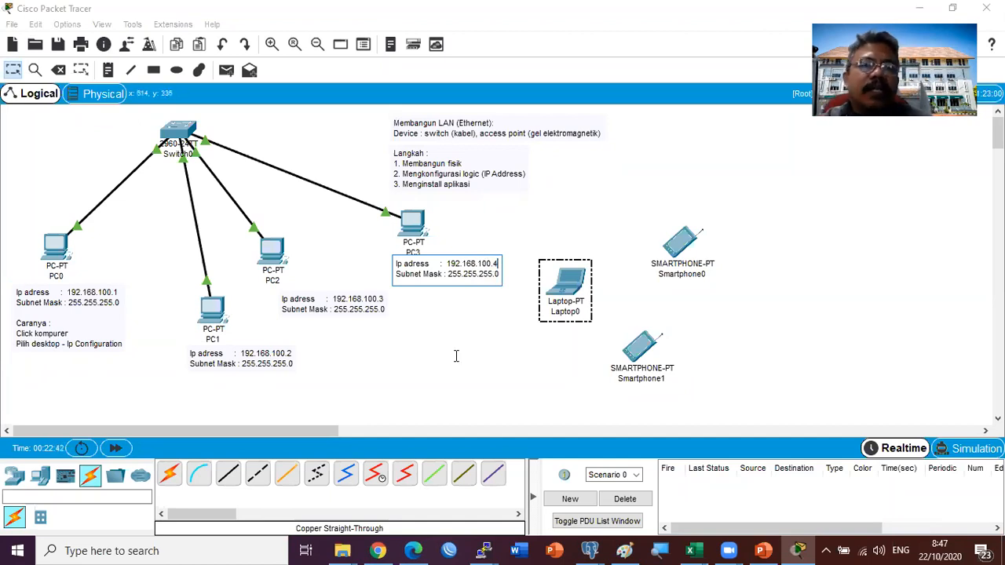
click(452, 354)
Step: Shift the notes of PC2 and PC1 so each sits more directly beneath its computer
drag(345, 300, 343, 297)
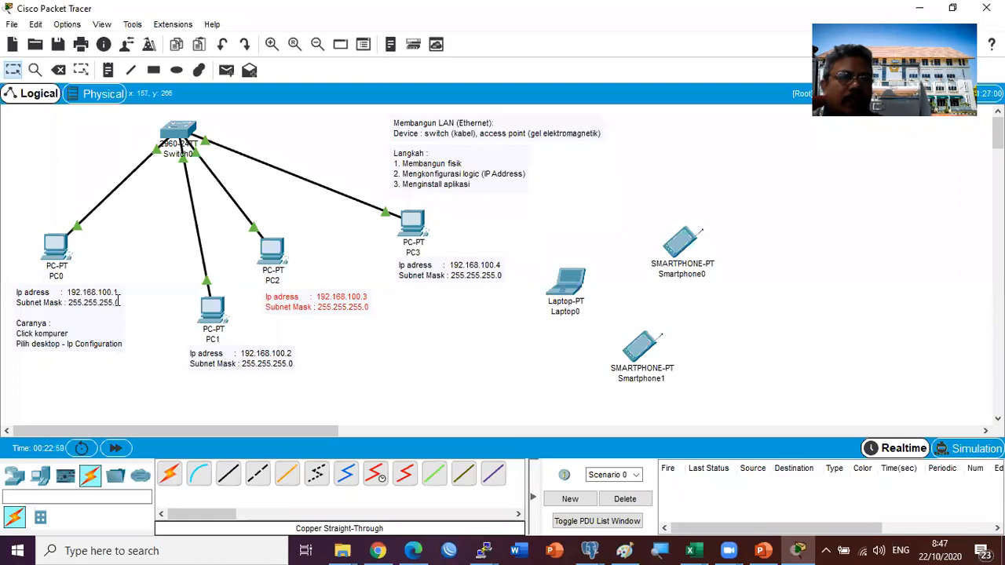
drag(262, 355, 239, 352)
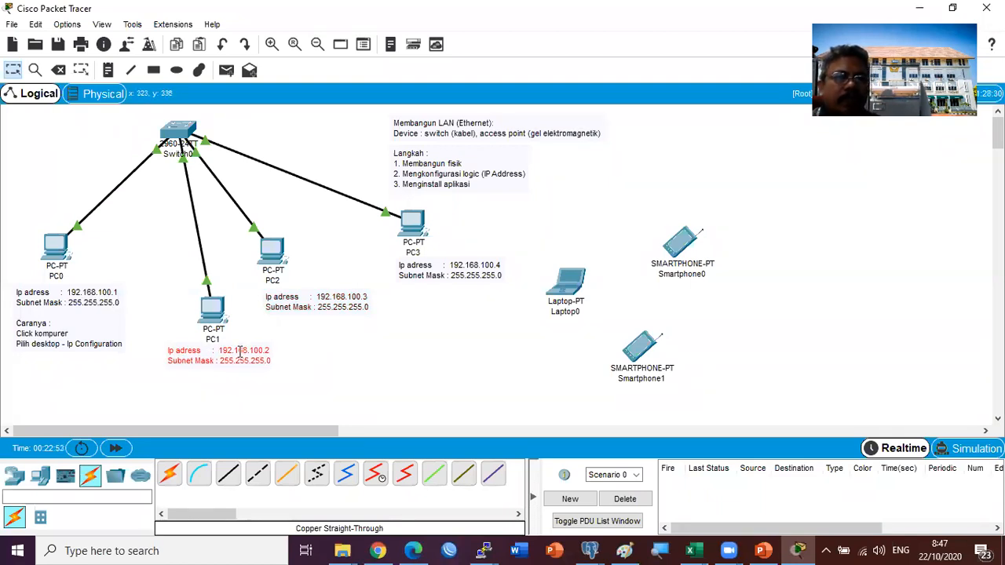
double_click(342, 296)
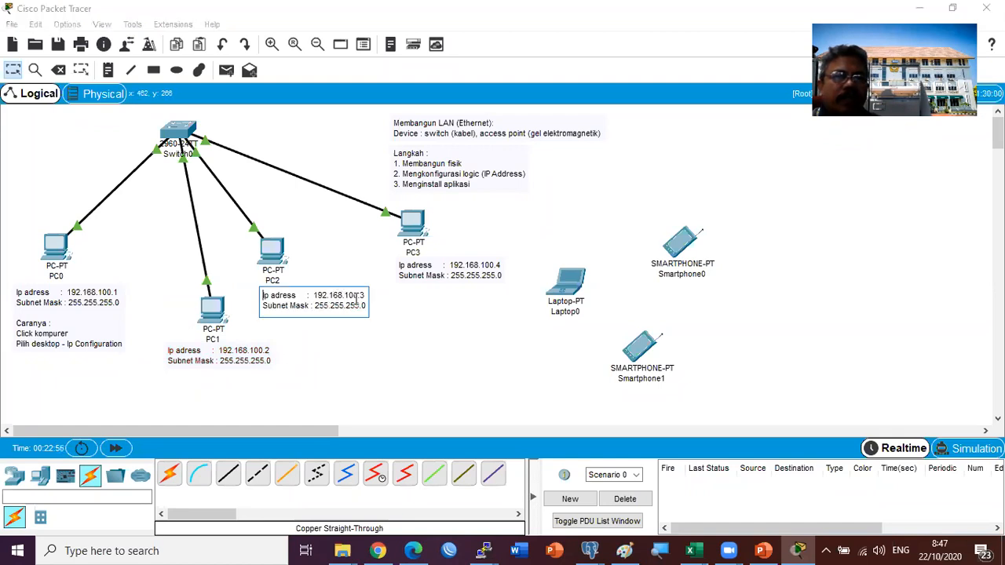
double_click(421, 265)
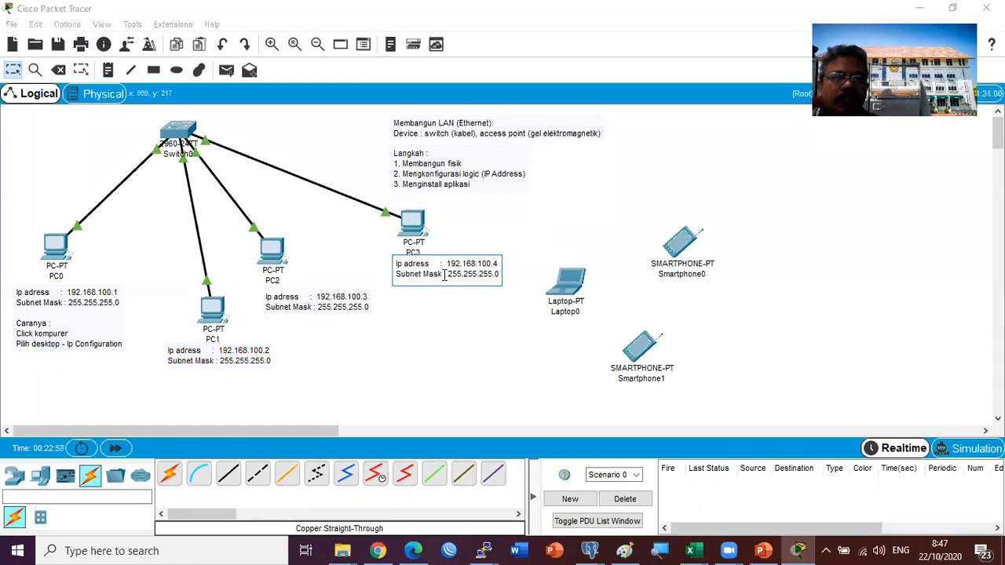
click(429, 331)
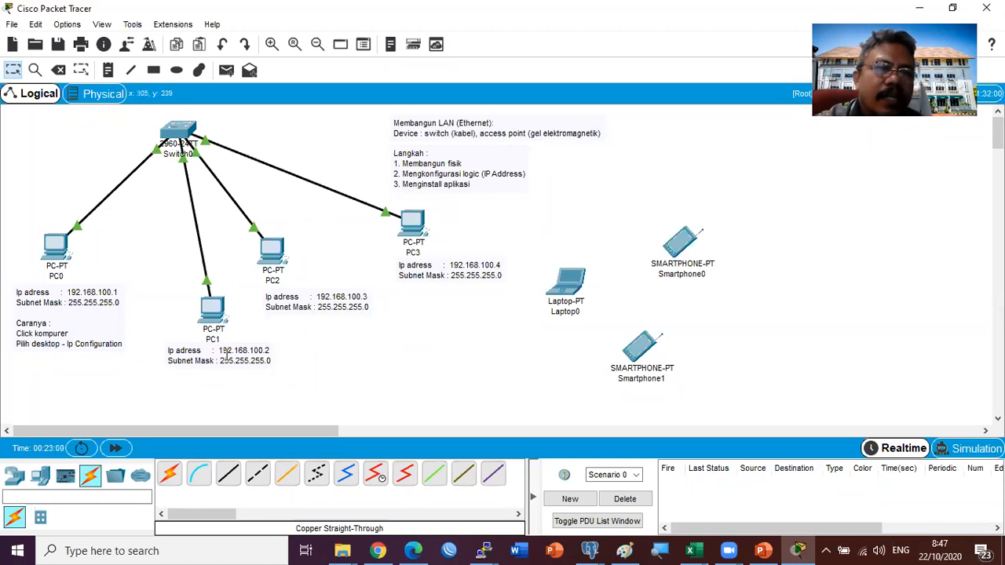
drag(226, 354, 216, 355)
Step: Point out the line "Mengkonfigurasi logic (IP Address)" in the "Langkah" note without changing it
double_click(427, 173)
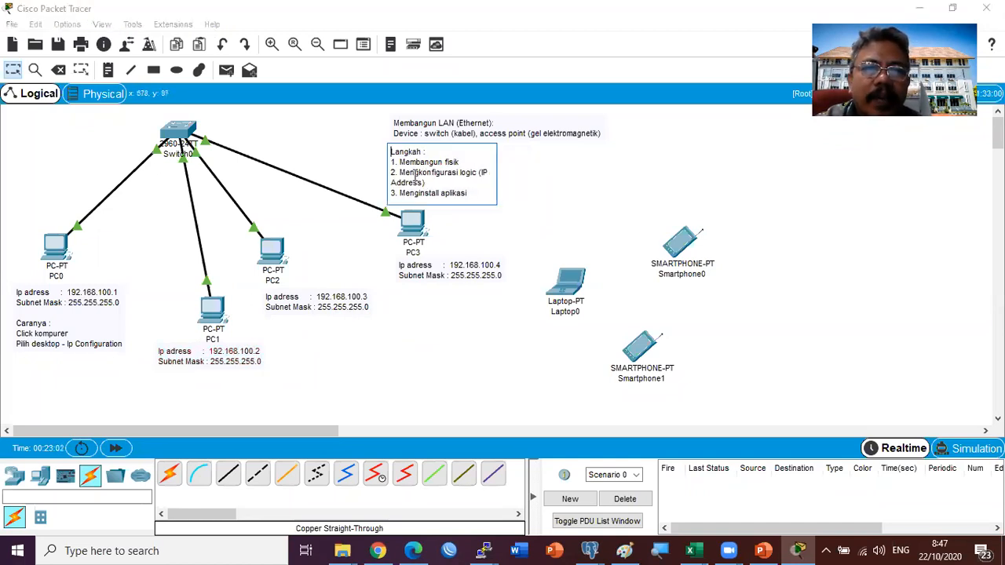
drag(401, 173, 462, 185)
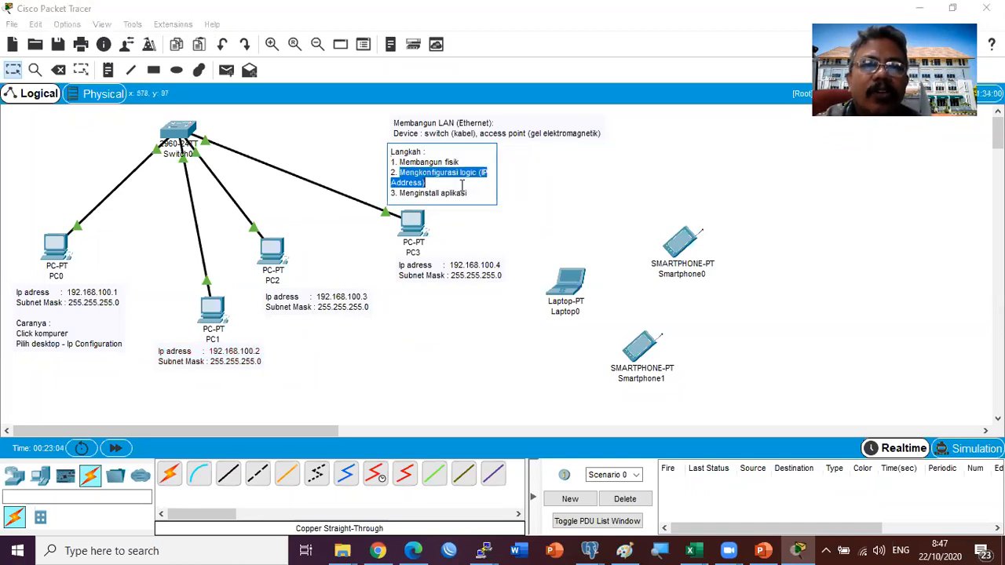
click(385, 366)
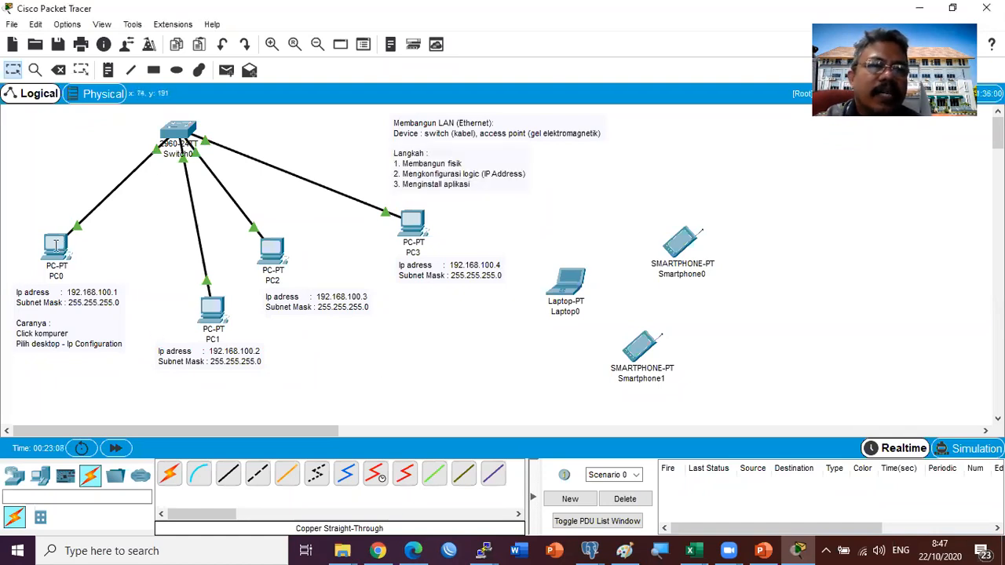
Step: Open the IP configuration of PC1
mouse_move(56, 246)
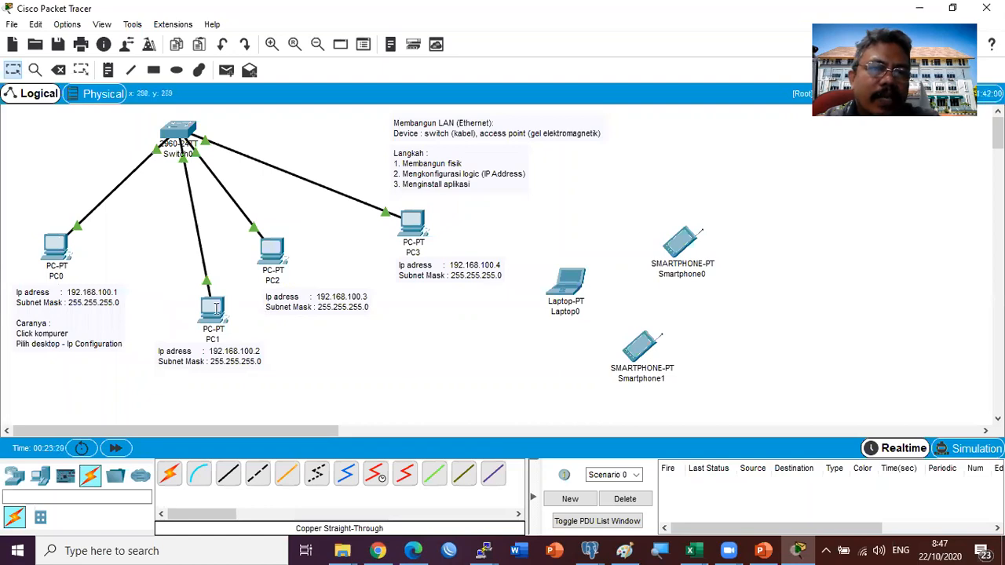
mouse_move(212, 308)
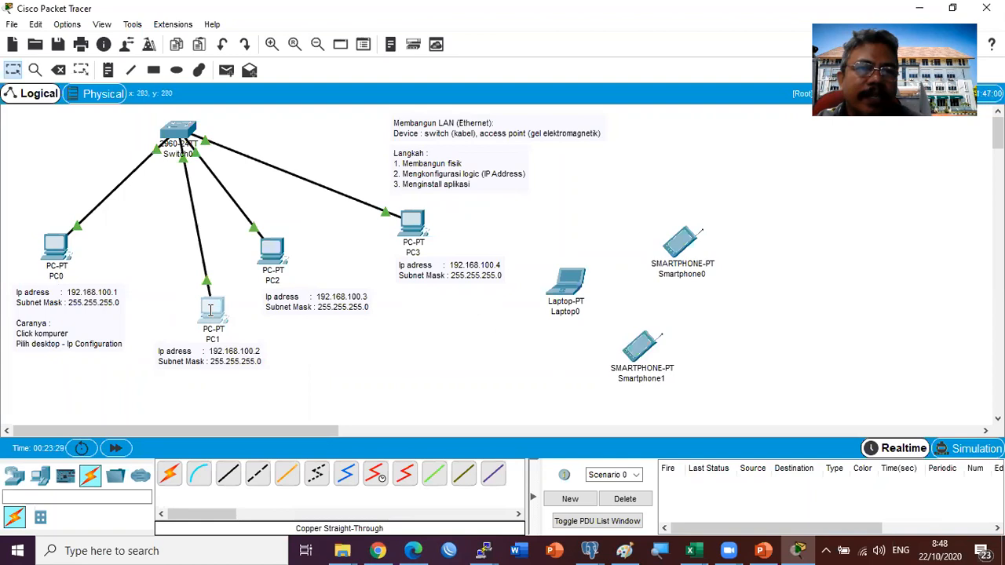
click(210, 310)
click(417, 96)
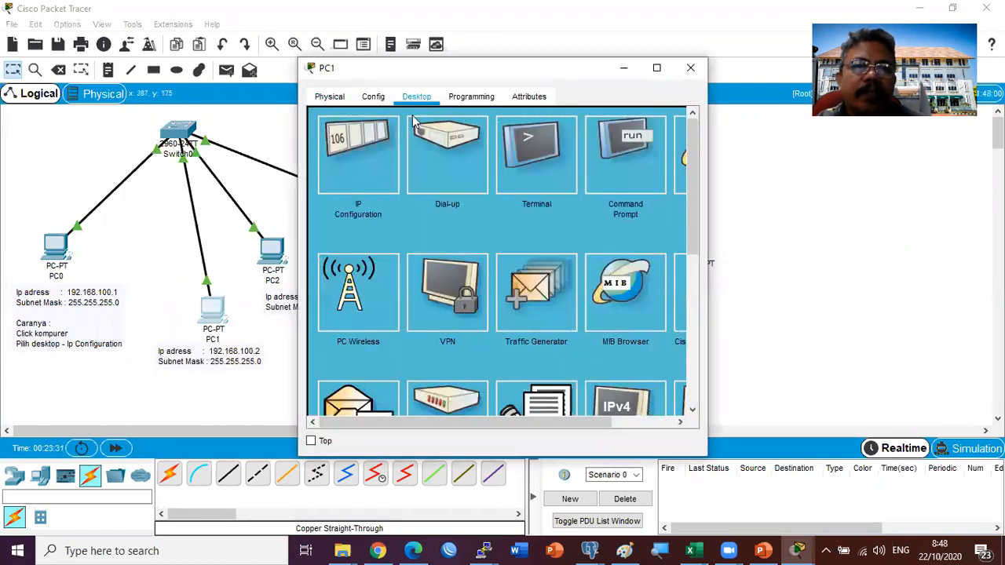
click(367, 170)
Step: Try to assign PC1 the static IPv4 address 192.168.100.1
click(444, 198)
text(192.16)
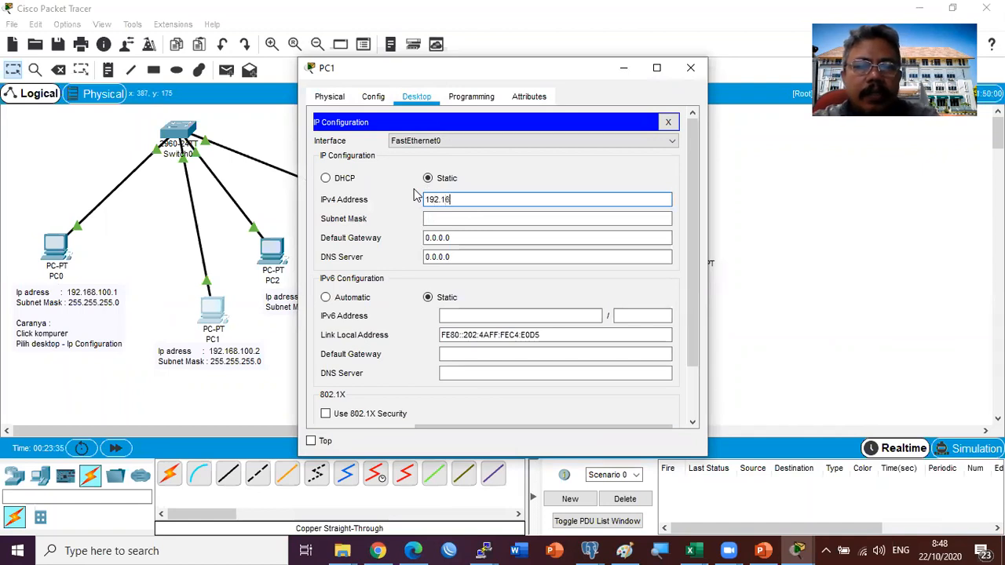
text(8.100.1)
click(431, 217)
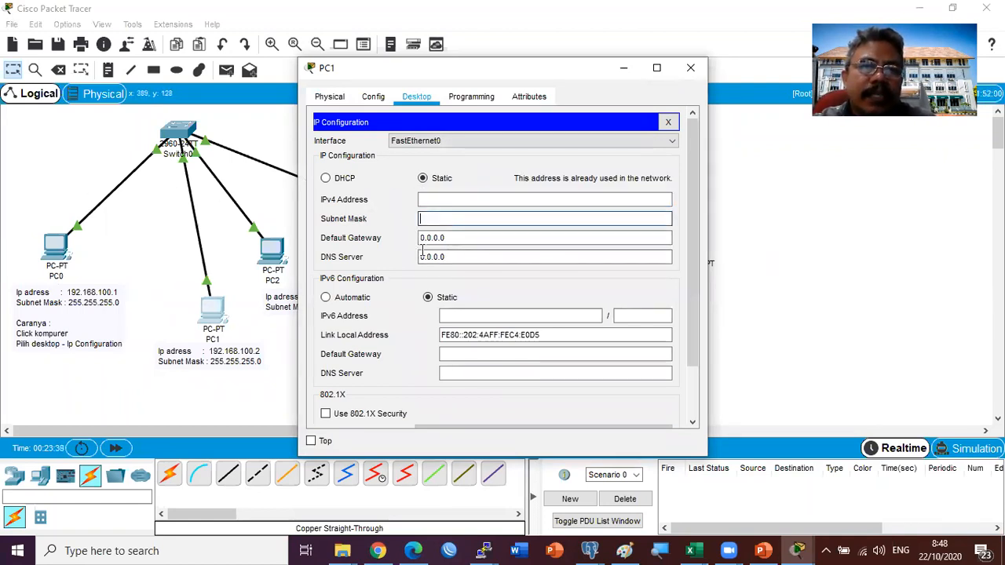
Step: Set PC1's static IPv4 address to 192.168.100.2 with subnet mask 255.255.255.0, and close its window
click(443, 198)
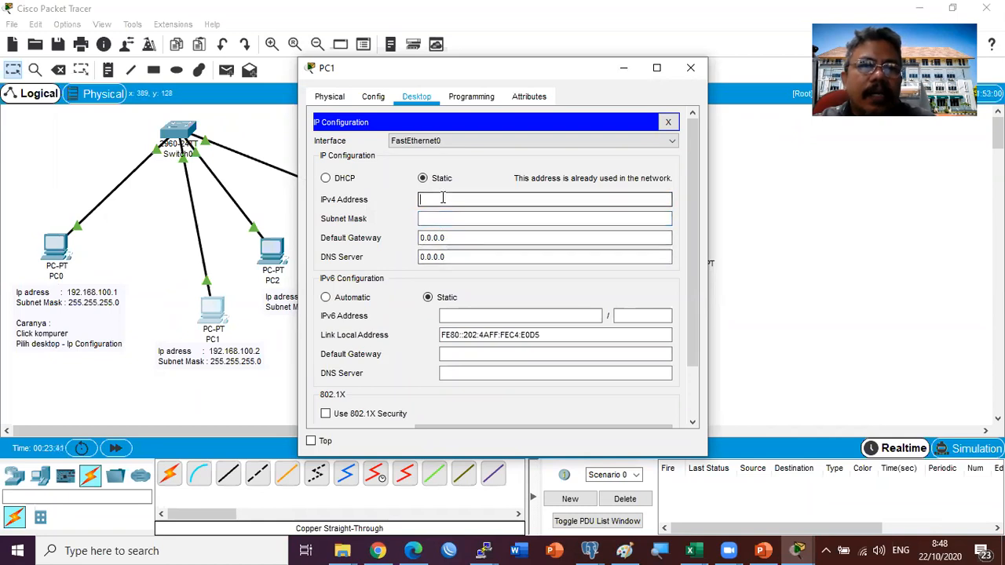
text(192)
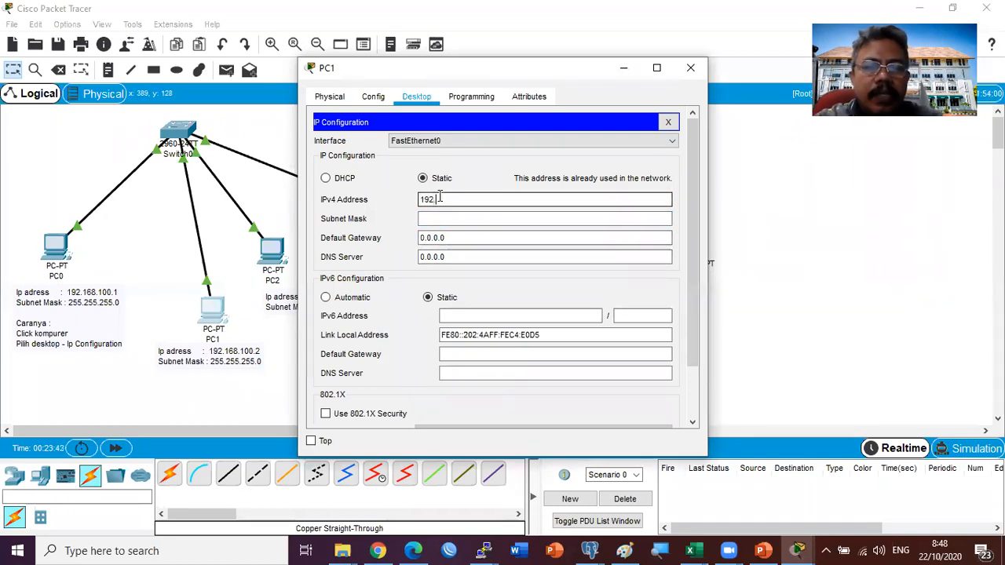
text(.168.100.2)
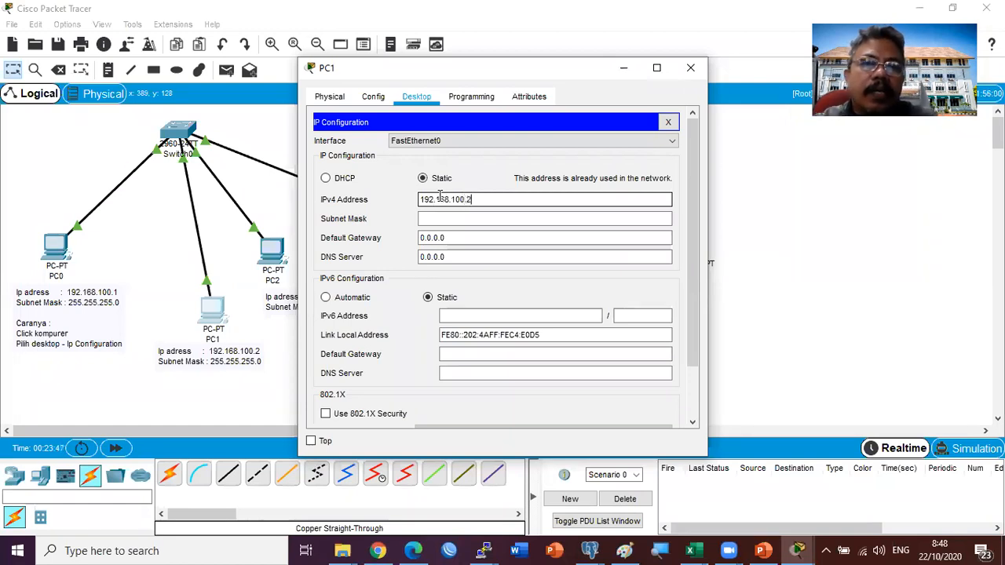
click(473, 218)
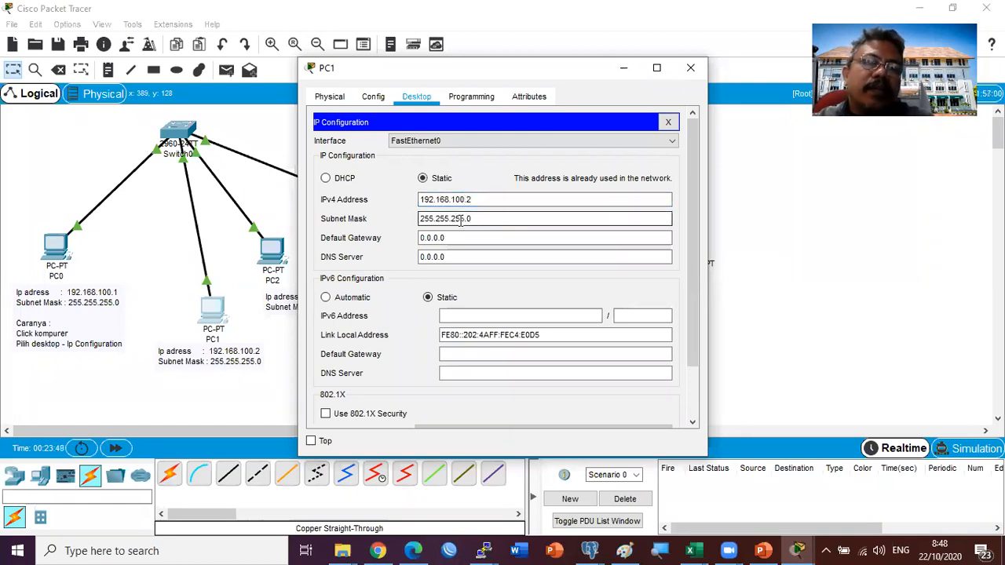
click(690, 67)
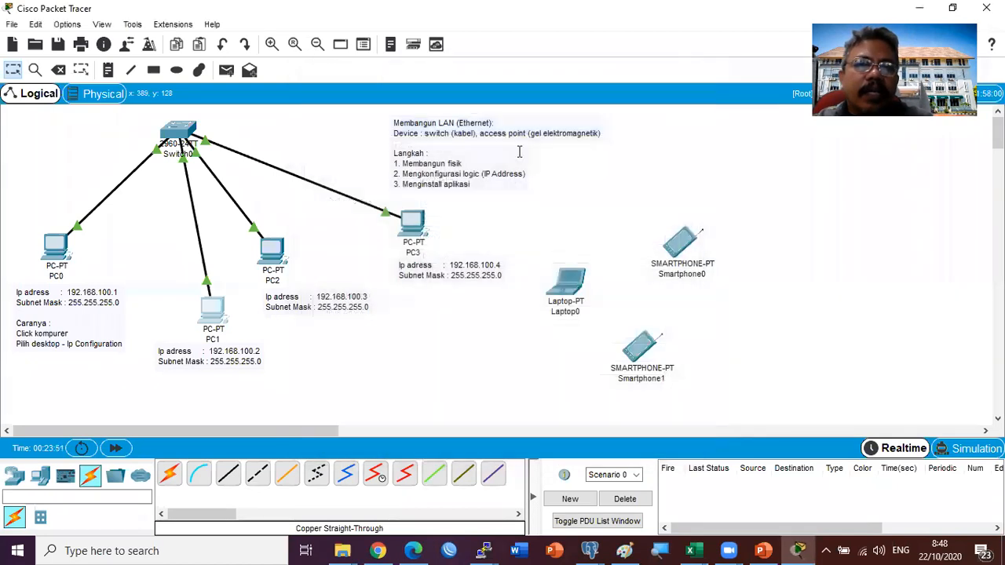
Step: Configure PC2 with the static IPv4 address 192.168.100.3 and the default subnet mask, and close its window
click(274, 250)
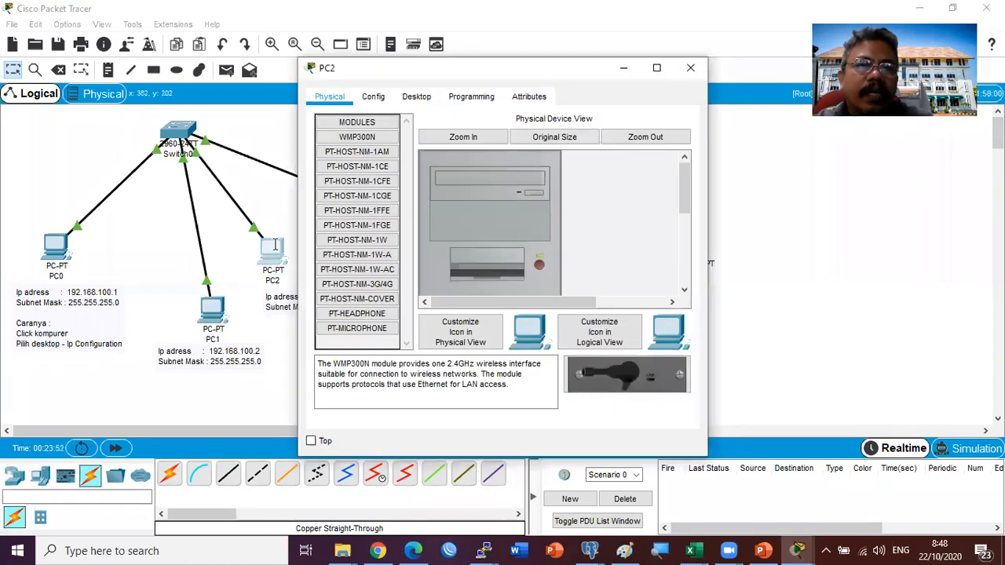
click(418, 98)
click(359, 180)
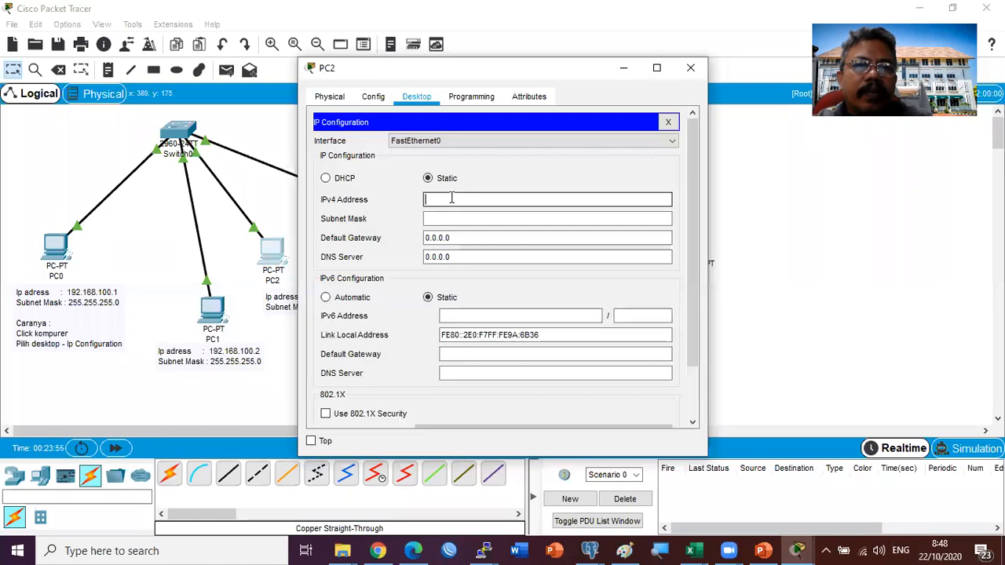
click(447, 199)
text(192.168)
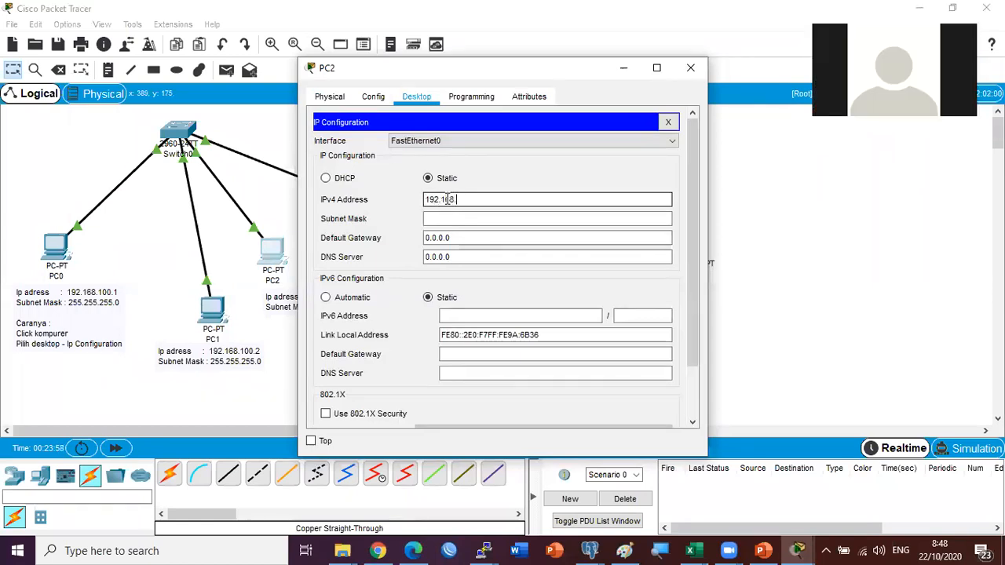
text(.100.3)
click(481, 218)
click(698, 69)
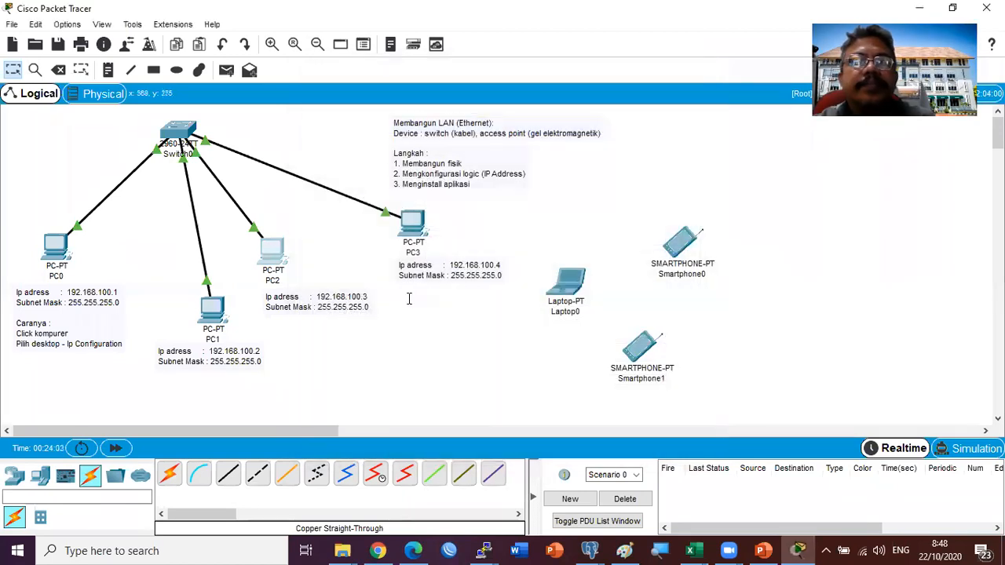
Step: Configure PC3 with the static IPv4 address 192.168.100.4 and subnet mask 255.255.255.0, and close its window
click(410, 223)
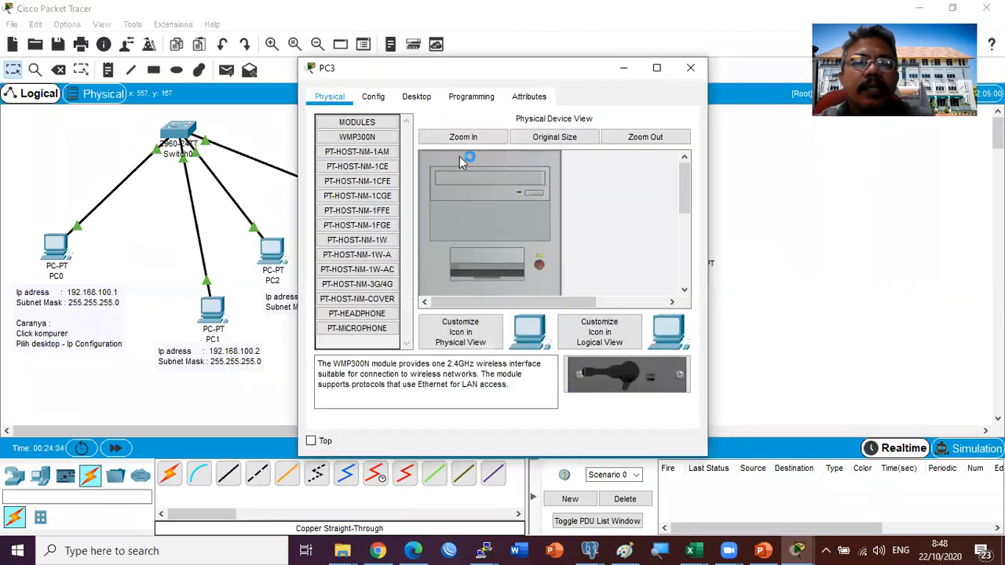
click(416, 98)
click(358, 170)
click(426, 198)
text(192)
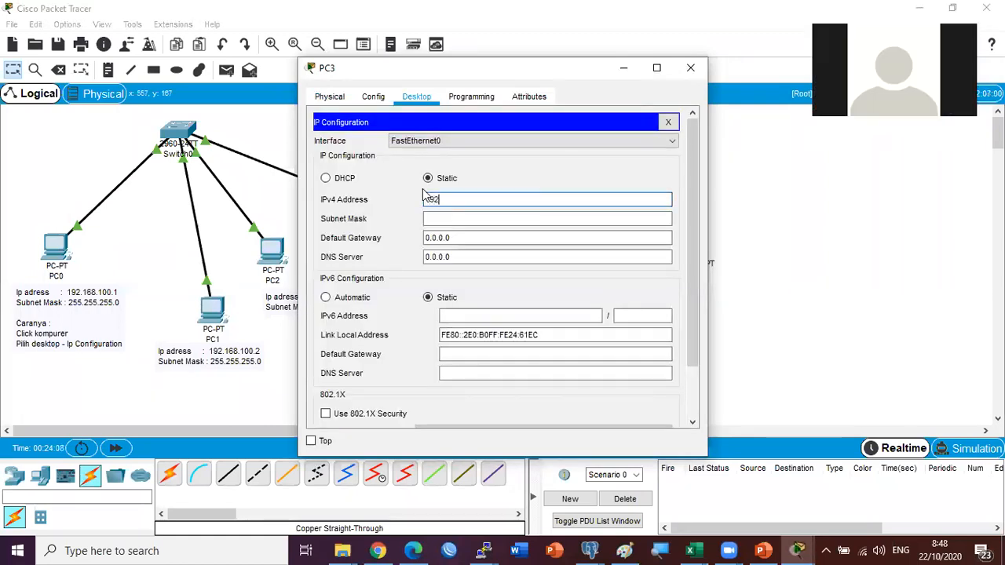
text(.168.1)
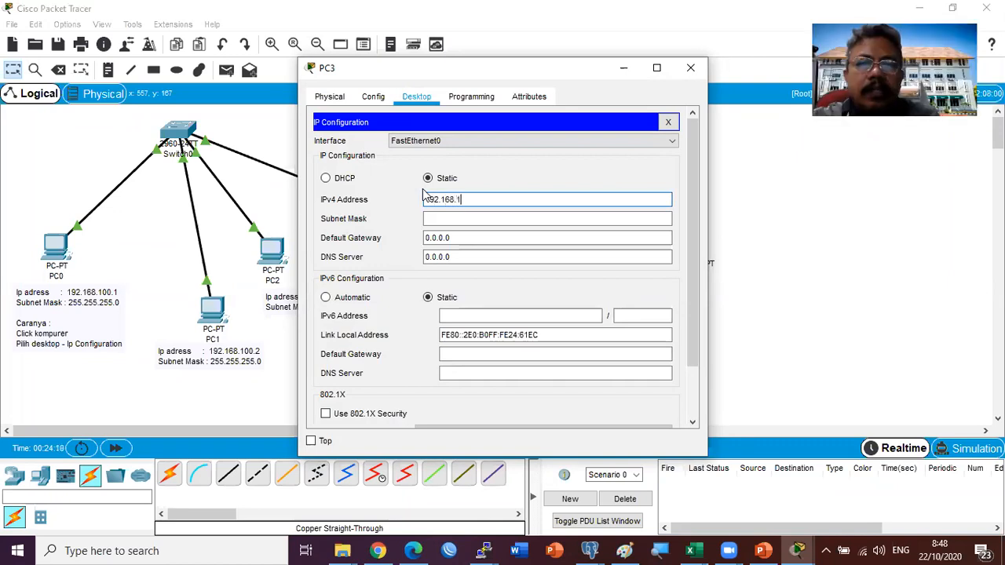
text(00.4)
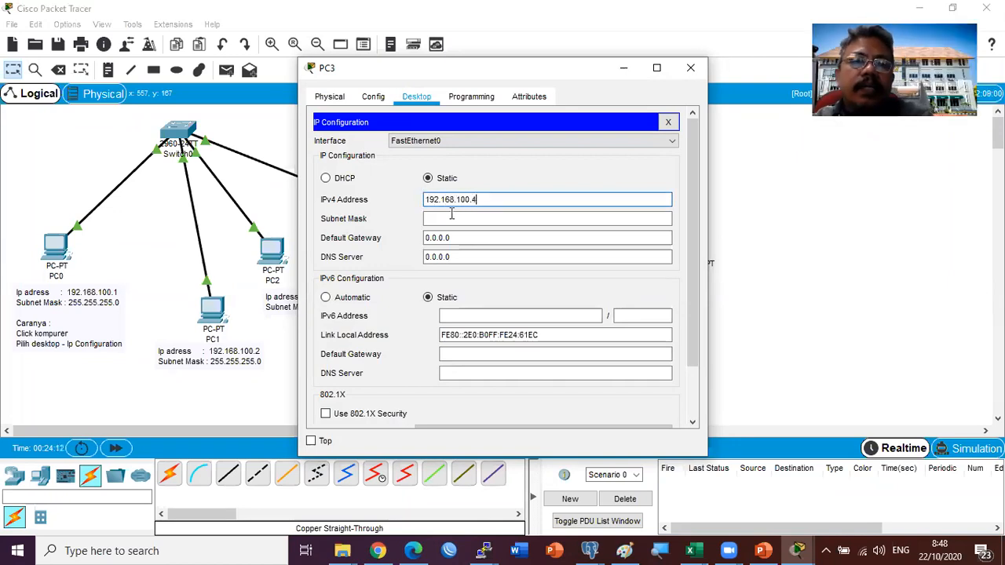
click(449, 218)
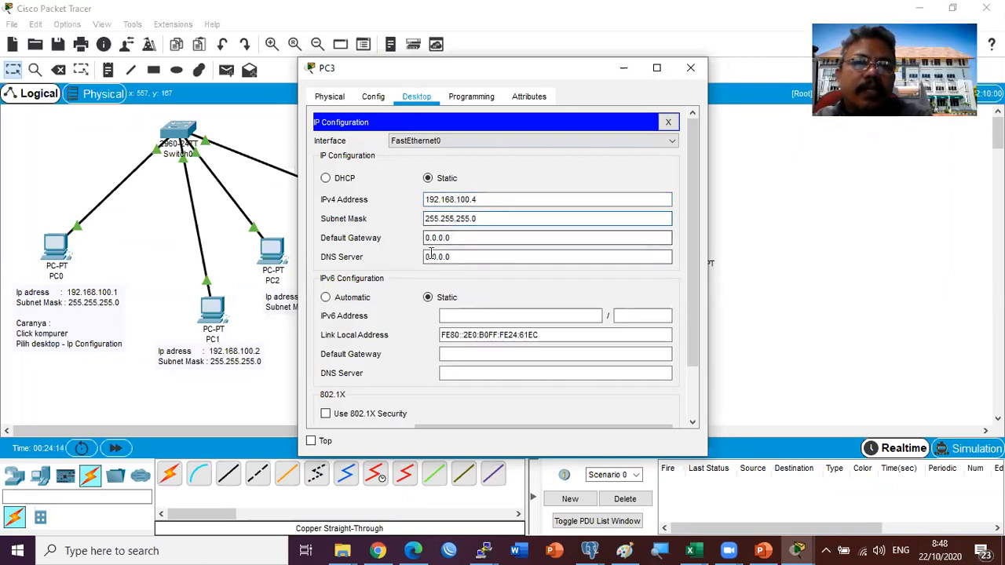
click(690, 68)
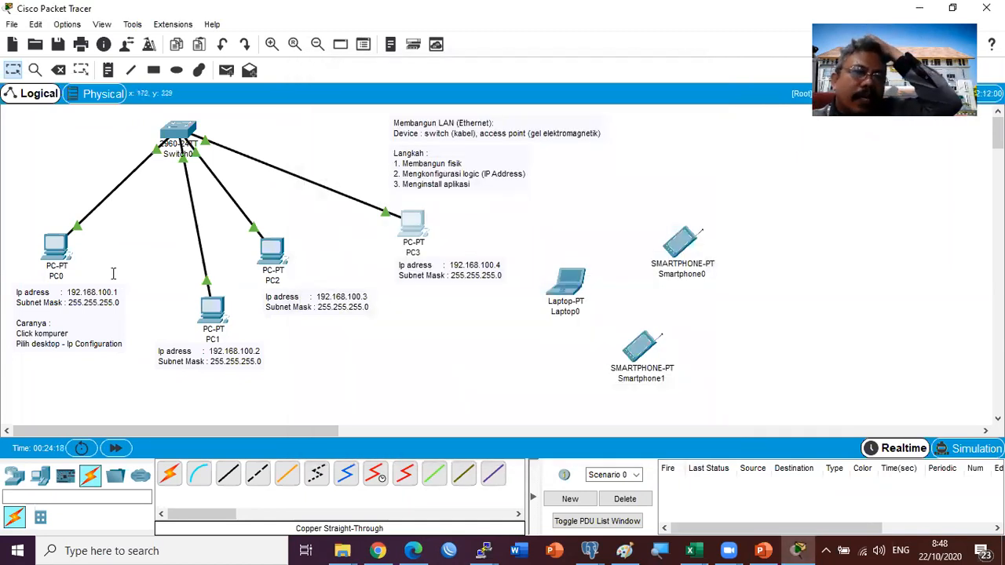
Step: Inspect the port and IP address summaries of PC0, PC1, PC2 and PC3 in the workspace
mouse_move(55, 246)
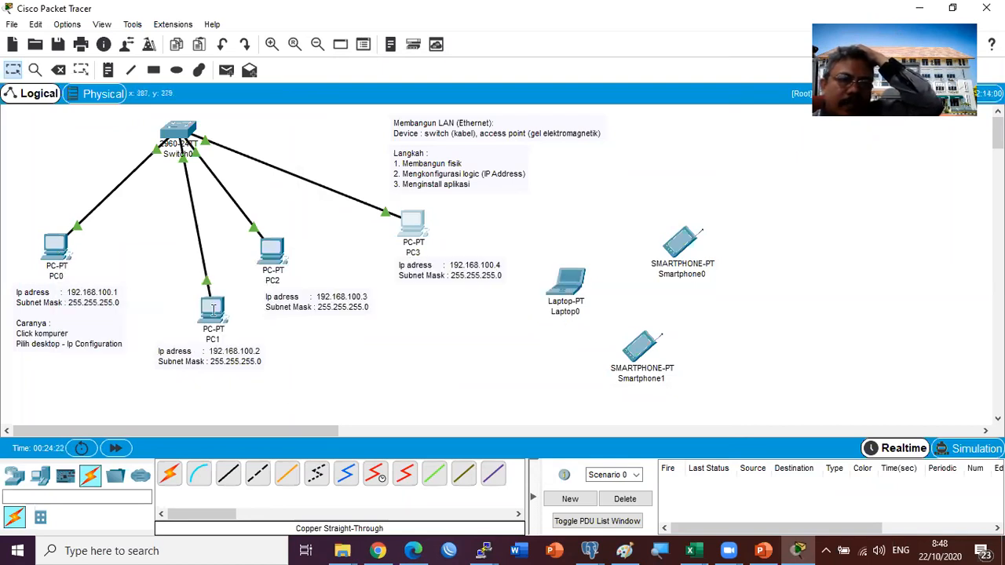
mouse_move(213, 310)
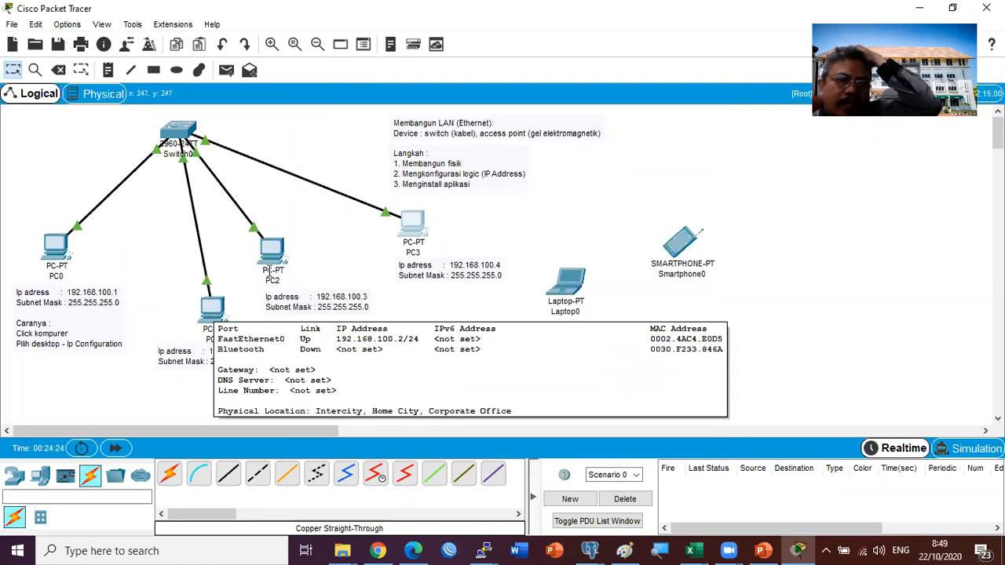
mouse_move(280, 248)
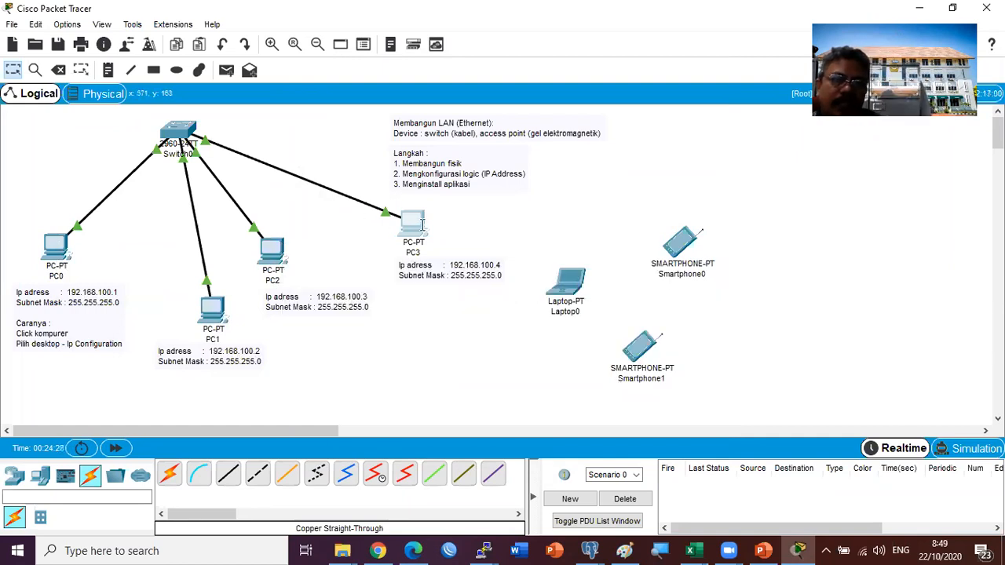
mouse_move(422, 225)
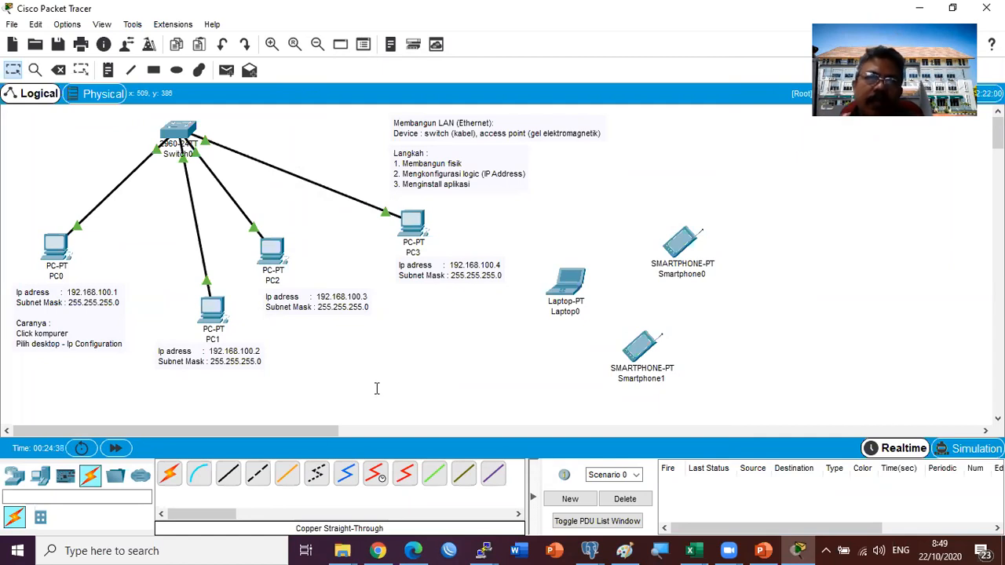
Step: Append "- tes koneksi" to the line "2. Mengkonfigurasi logic (IP Address)" in the "Langkah" note
click(510, 176)
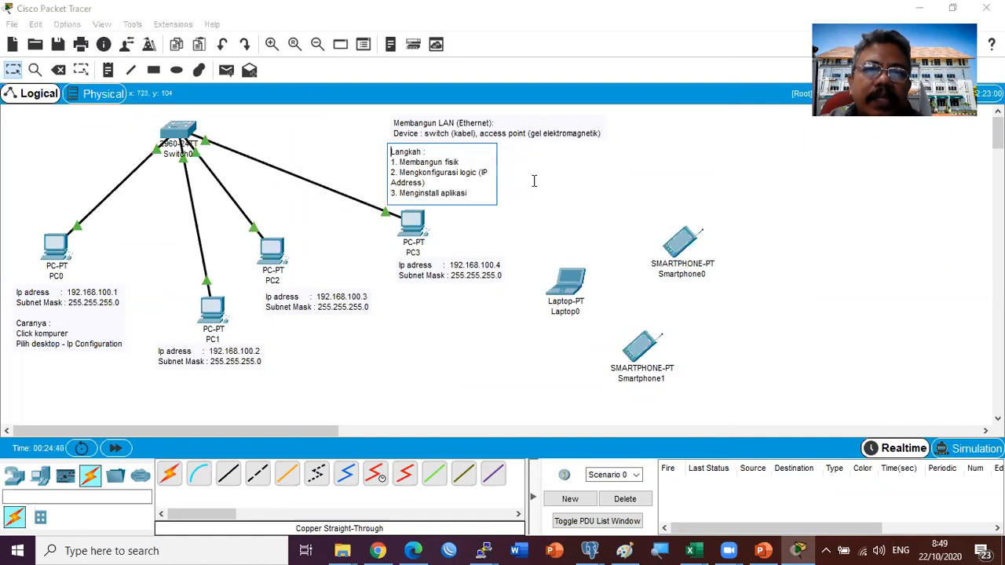
click(424, 182)
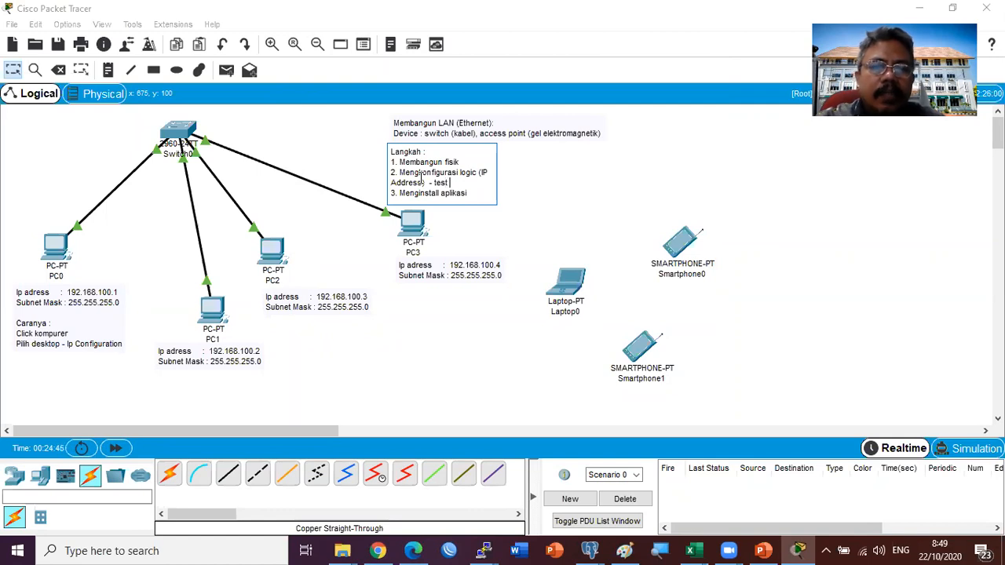
key(BackSpace)
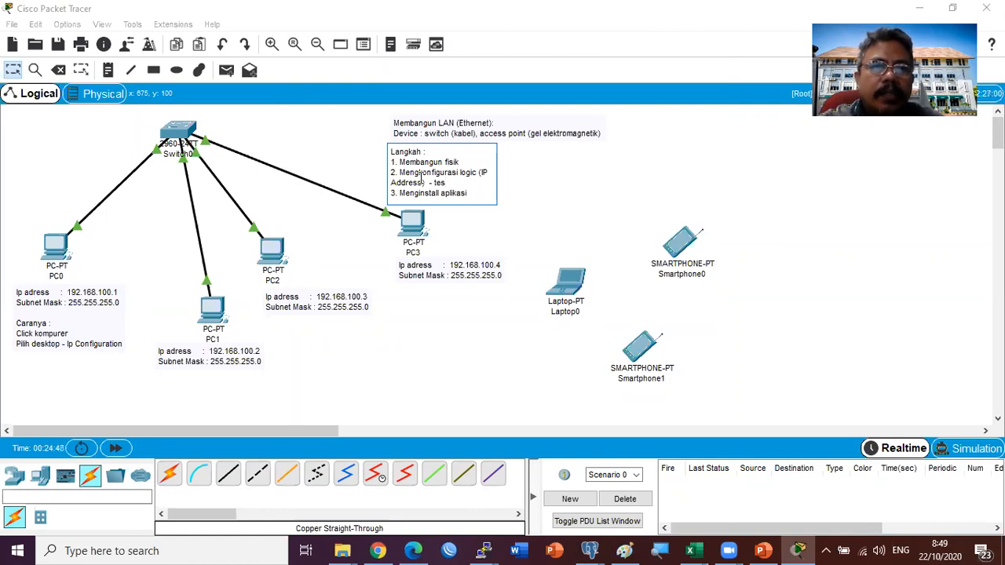
text(koneksi)
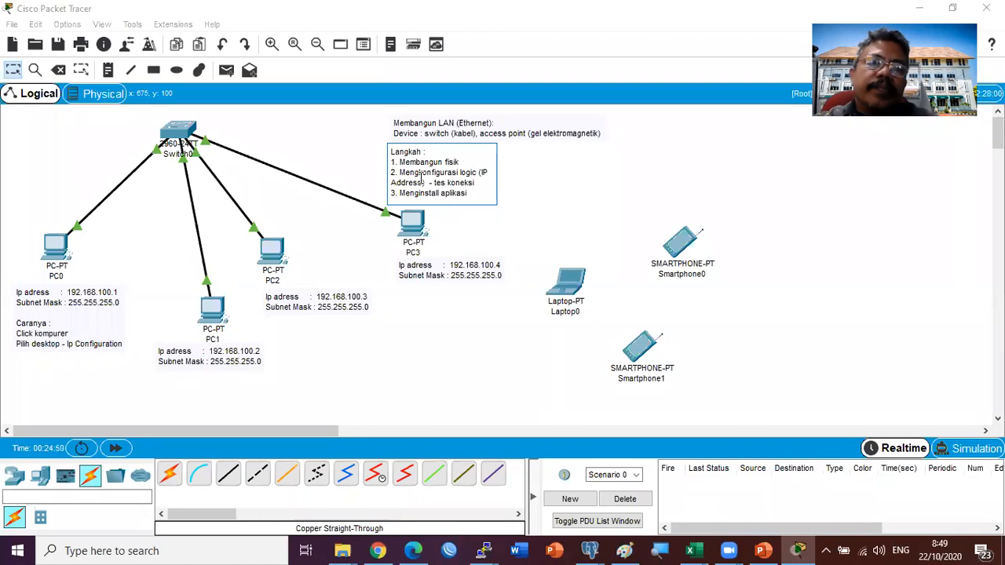
click(432, 380)
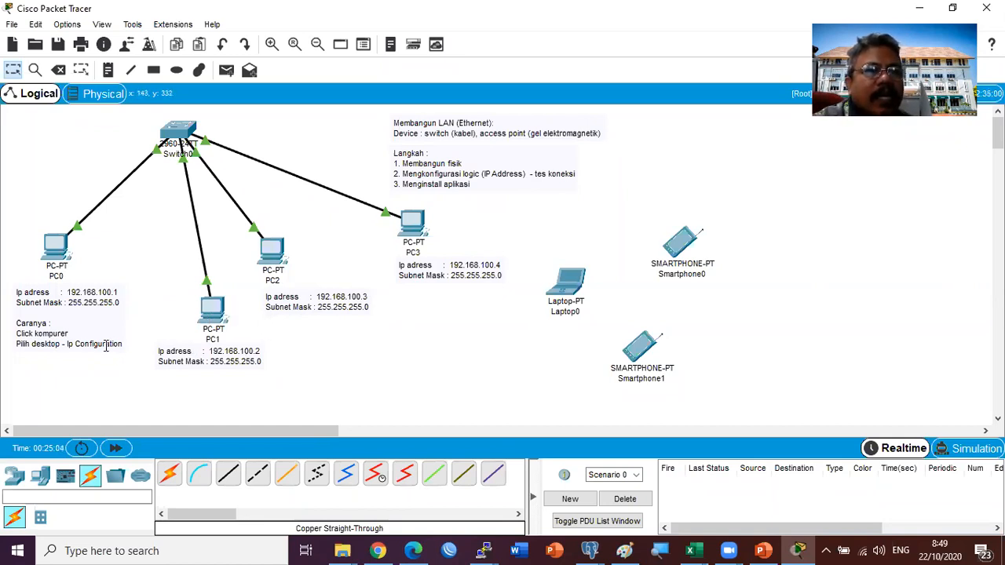
Step: Run ipconfig in PC0's Command Prompt, with the window moved clear of the network diagram, to check its address settings
click(55, 248)
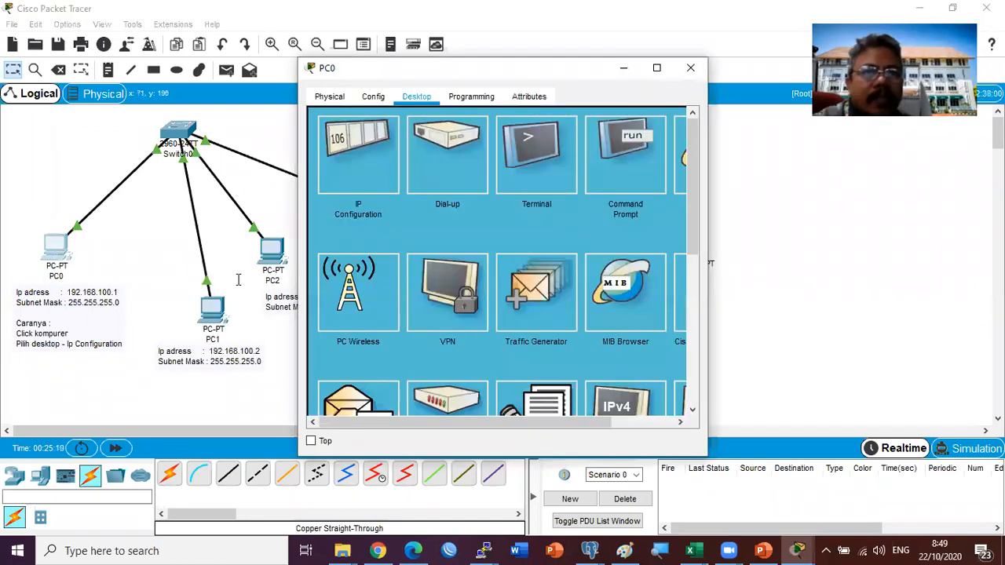
click(626, 149)
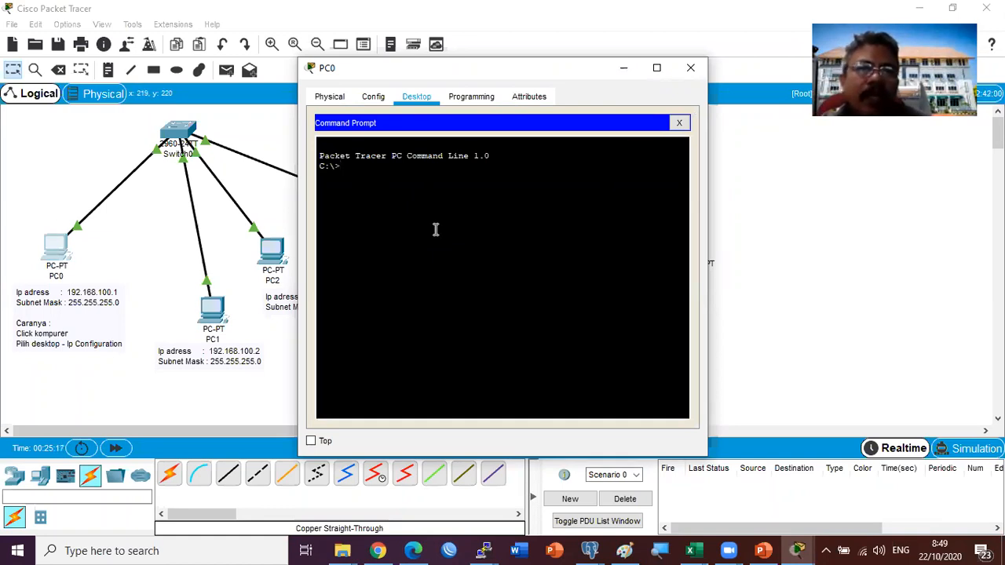
drag(471, 68, 593, 68)
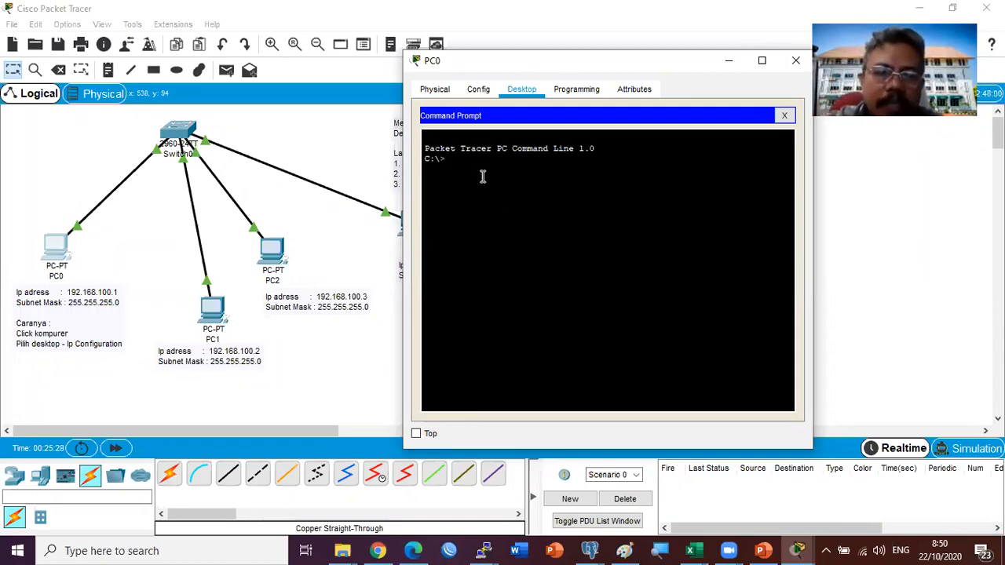
text(ipc)
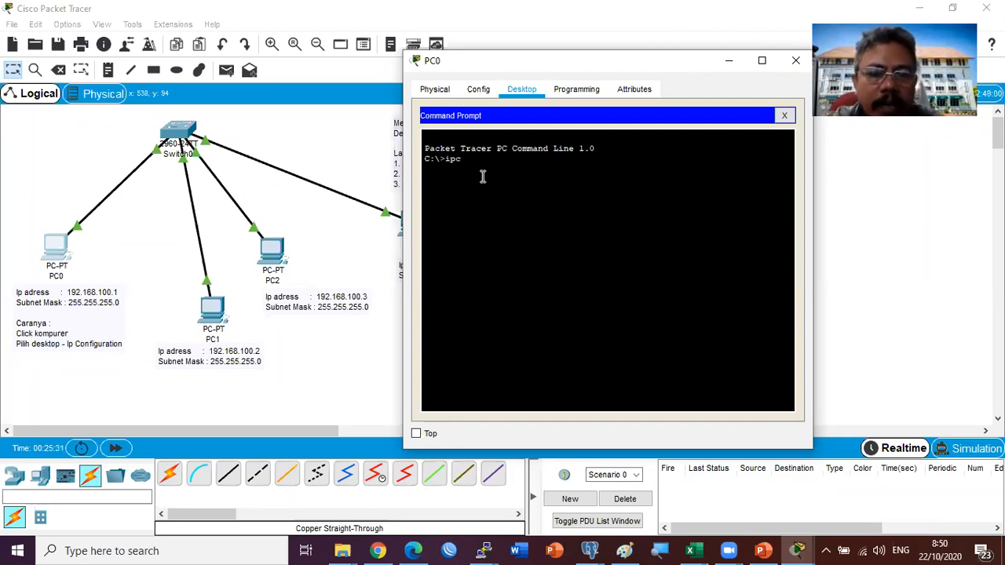
text(onfi)
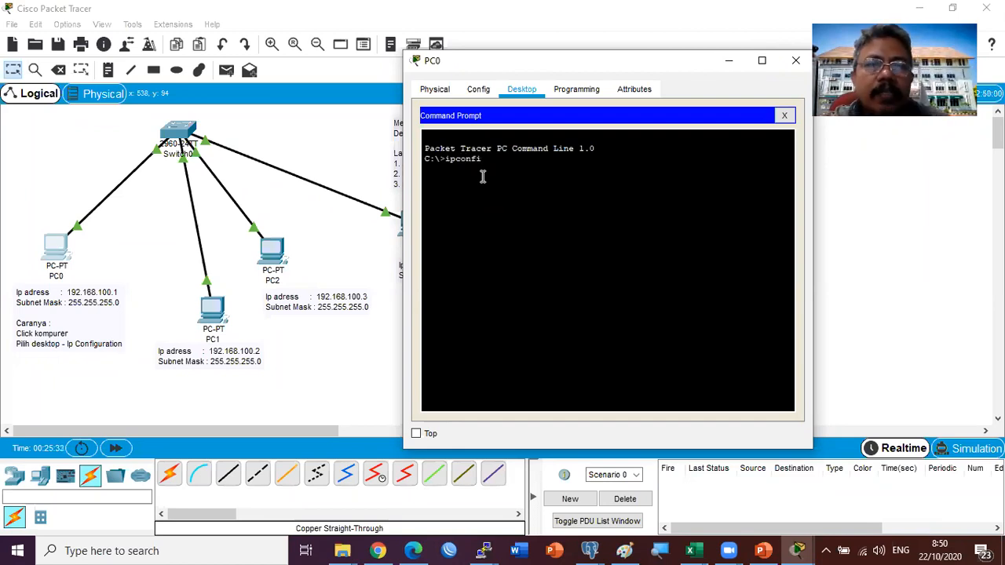
text(g)
key(Return)
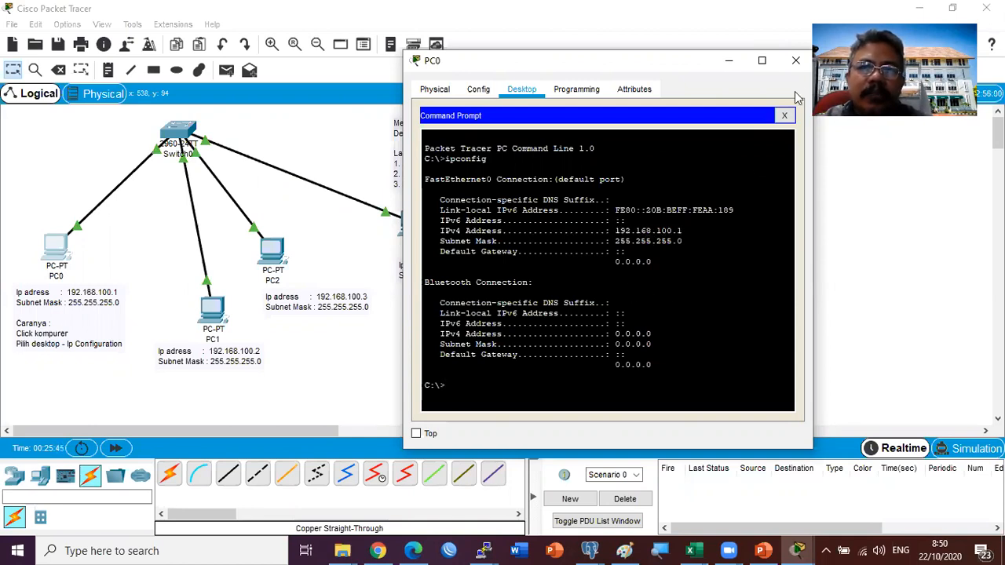
Step: Close PC0's window and start a text note headed "Perintah tes ip address" in the empty workspace area above Smartphone0
click(798, 62)
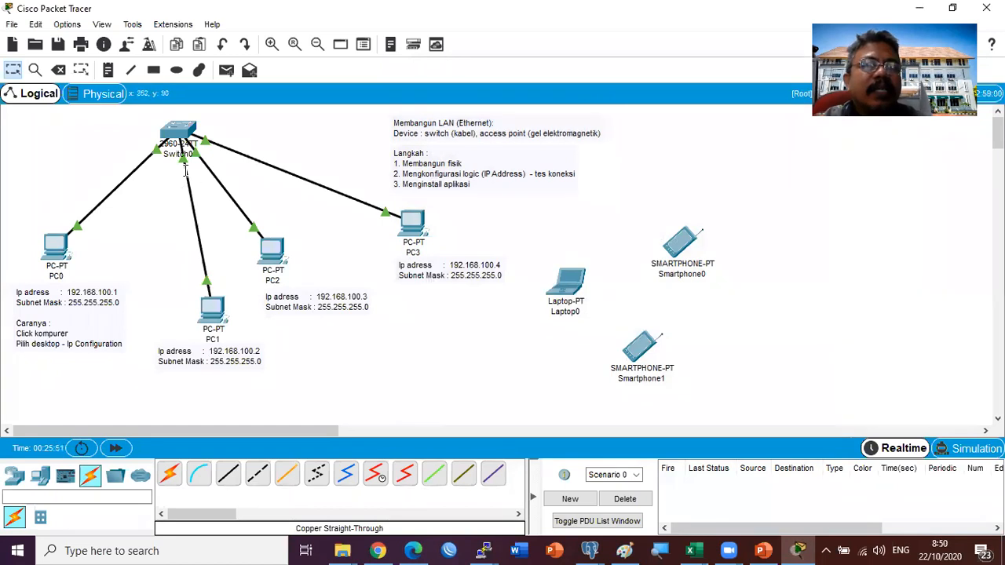
click(107, 70)
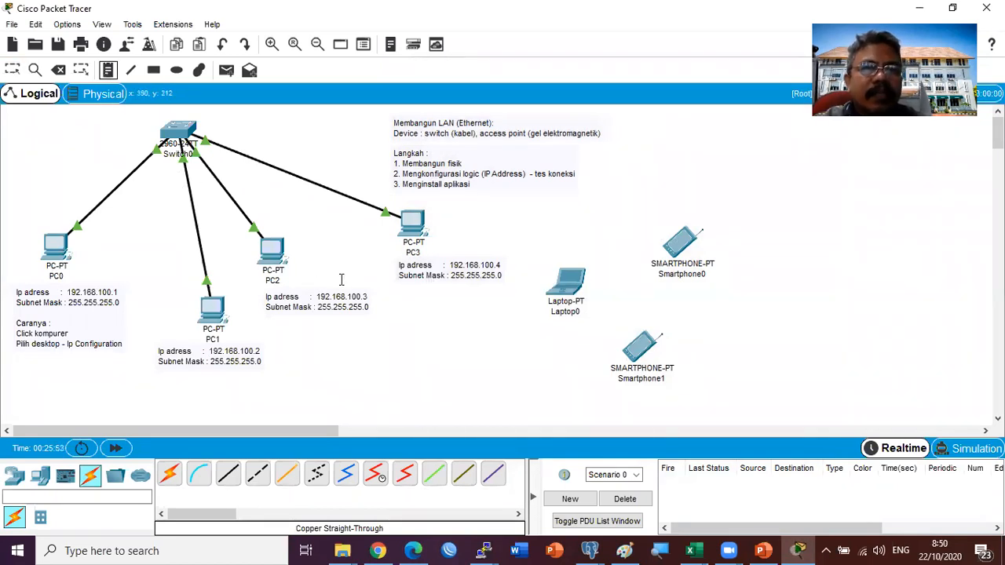
click(682, 127)
text(Cara)
key(BackSpace)
key(BackSpace)
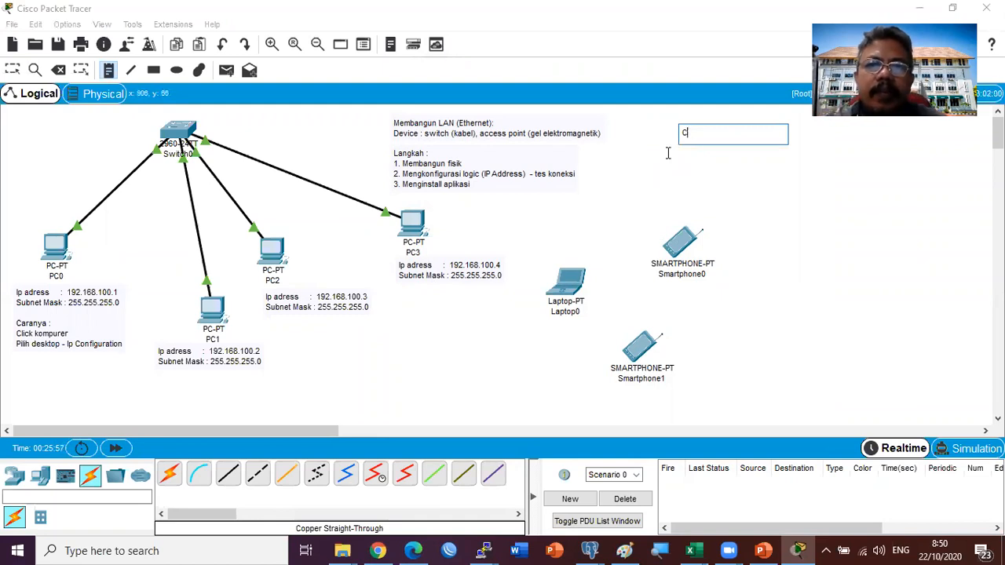
text(Perint)
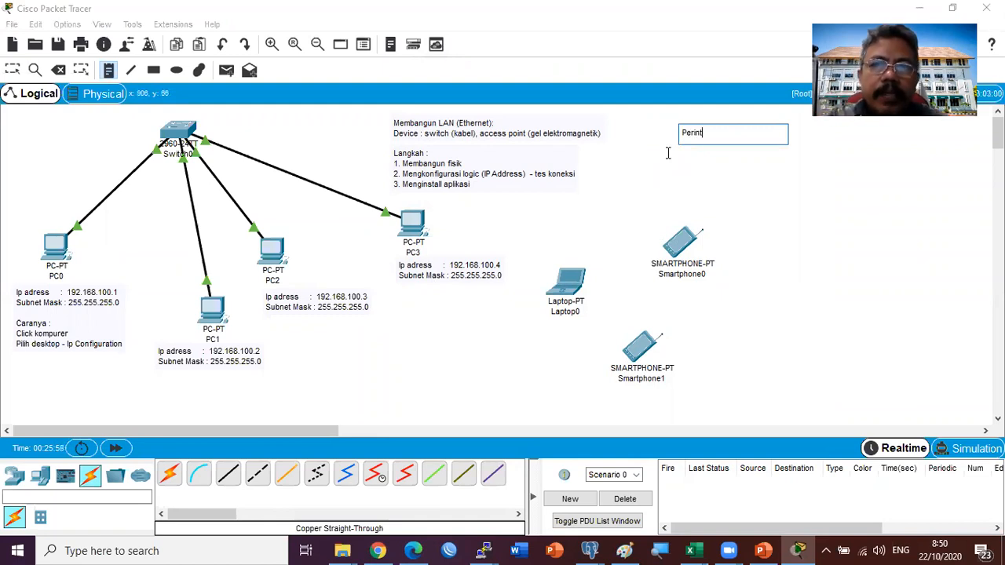
text(ah tes)
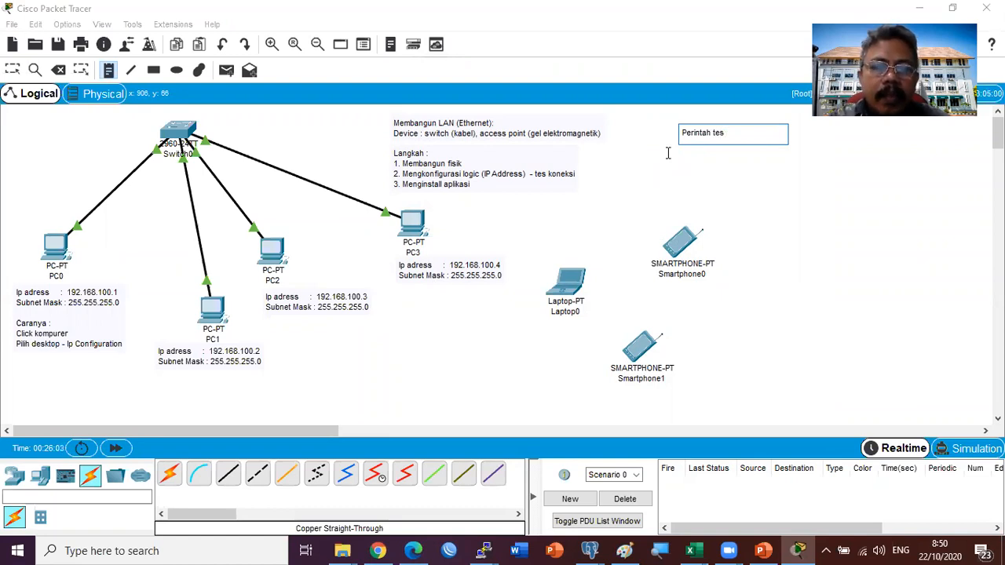
text( ip address)
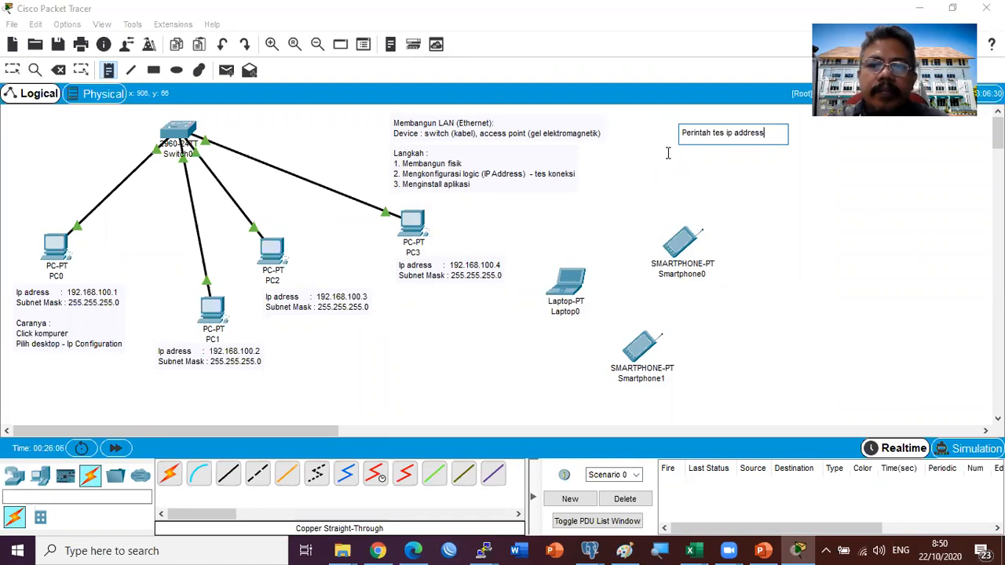
key(Return)
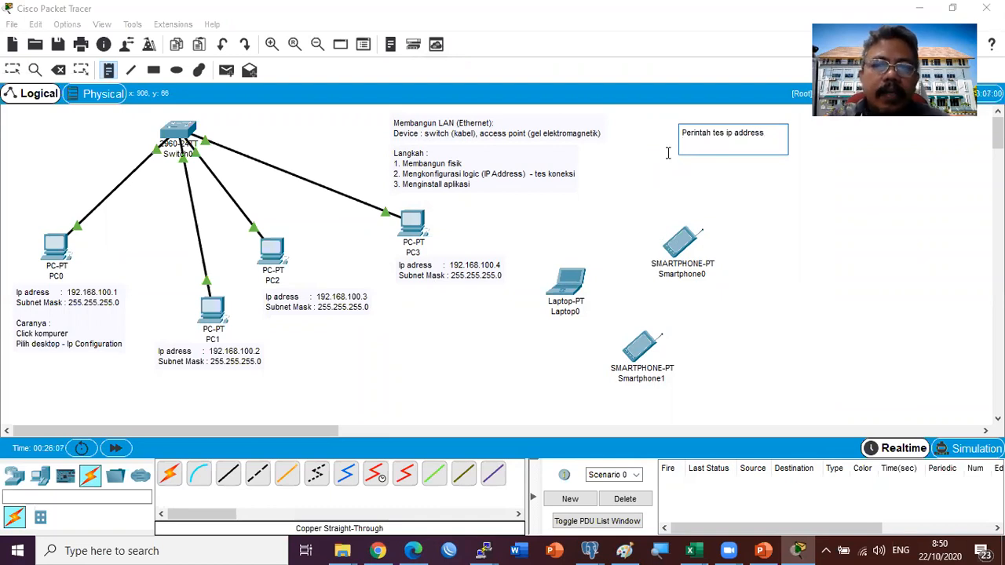
Step: List "- ipconfig" and "- ping" on separate lines under the heading of the "Perintah tes ip address" note
text(- ip)
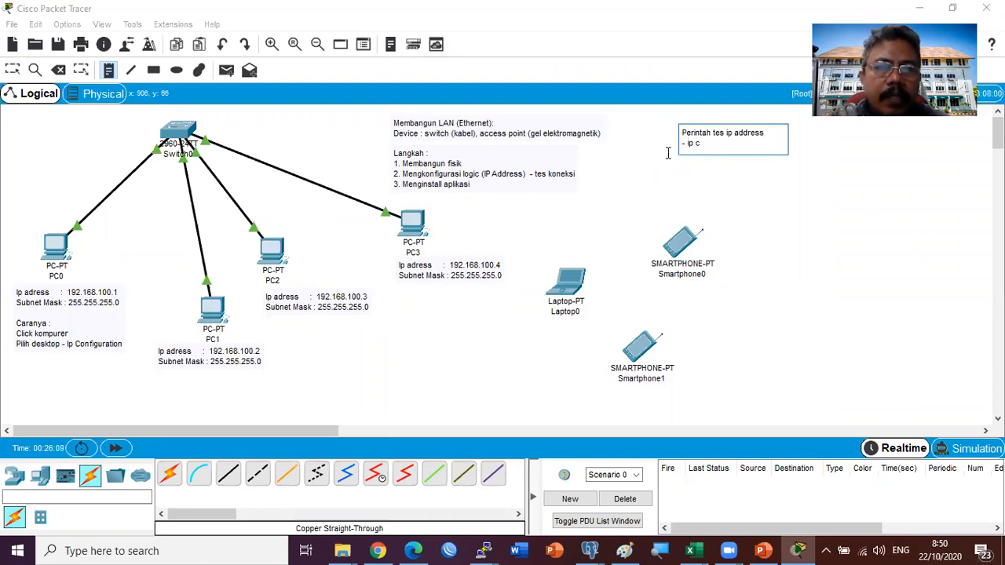
text( c)
key(BackSpace)
text(config)
key(BackSpace)
key(BackSpace)
key(BackSpace)
key(BackSpace)
text(nfig)
key(Return)
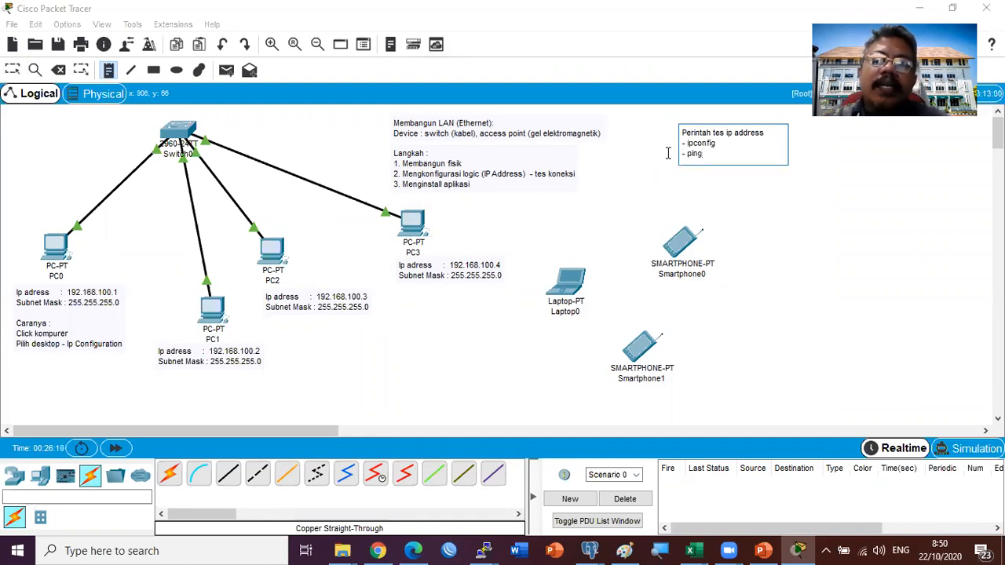
click(772, 231)
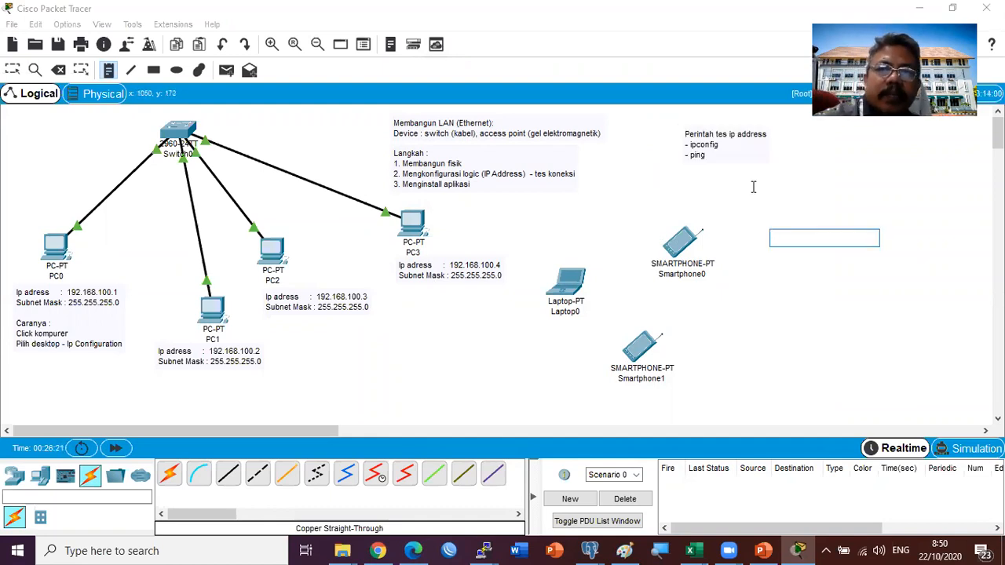
key(Escape)
Step: Align the command note with the top of the "Membangun LAN" note and change its heading to "Perintah CMD tes ip address"
click(701, 147)
drag(701, 146, 684, 136)
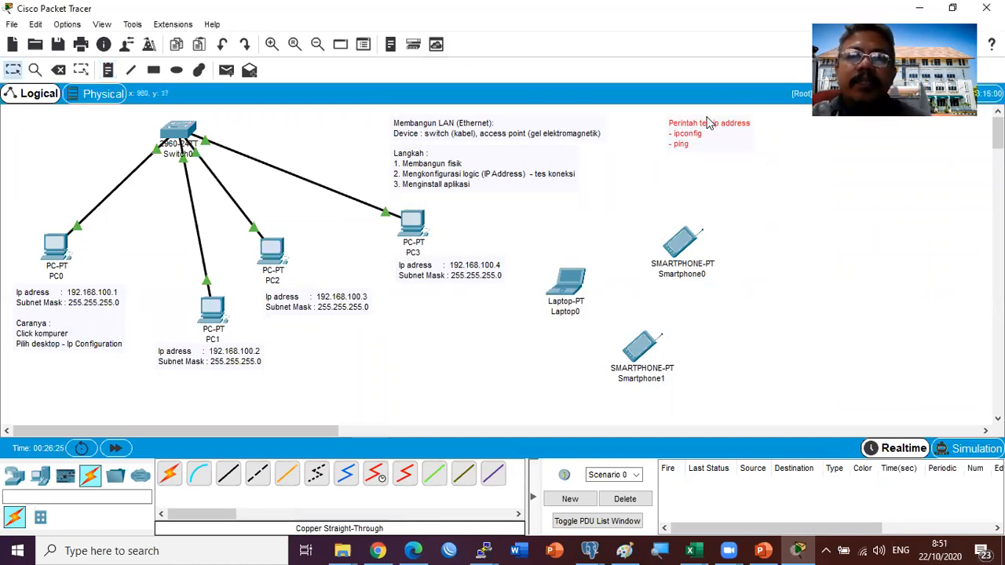
click(706, 122)
text(CMD)
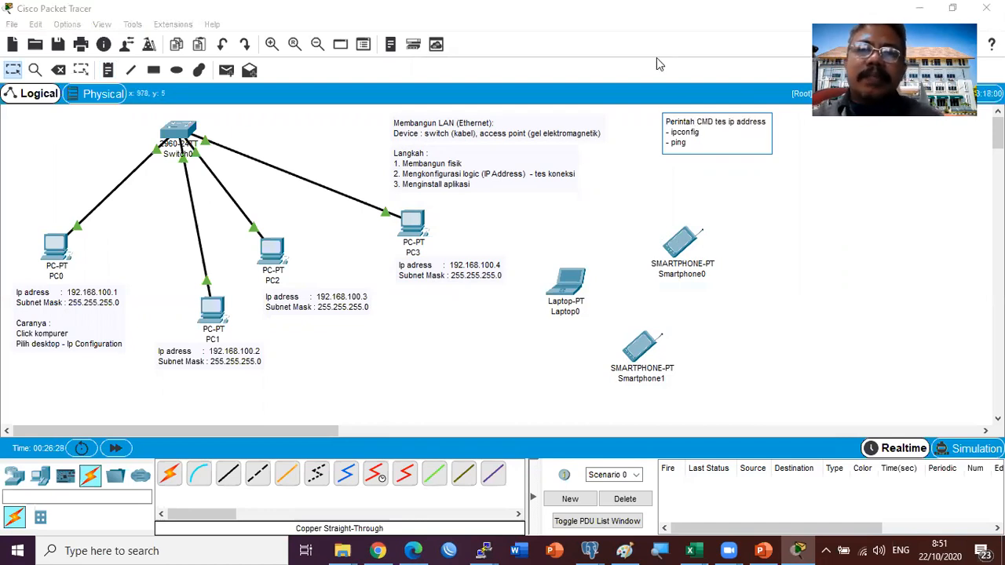
click(756, 204)
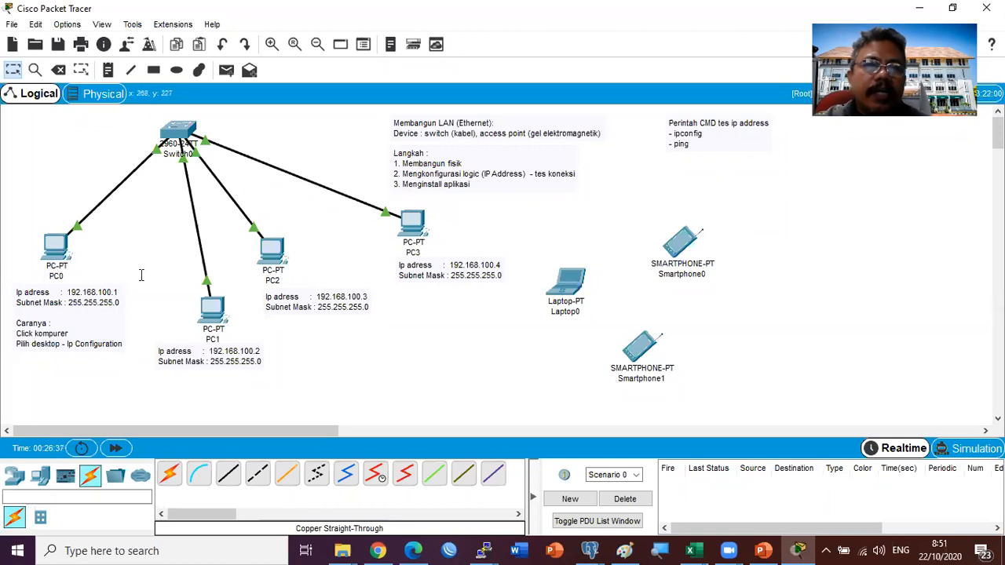
Step: Reopen PC0's Command Prompt and run ipconfig again to check its IPv4 address and subnet mask
click(53, 250)
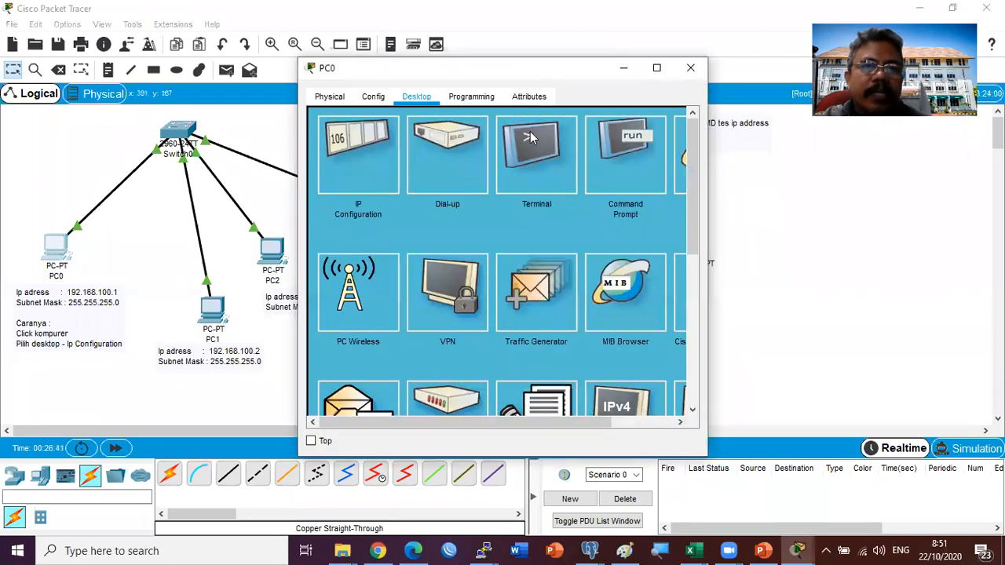
click(632, 166)
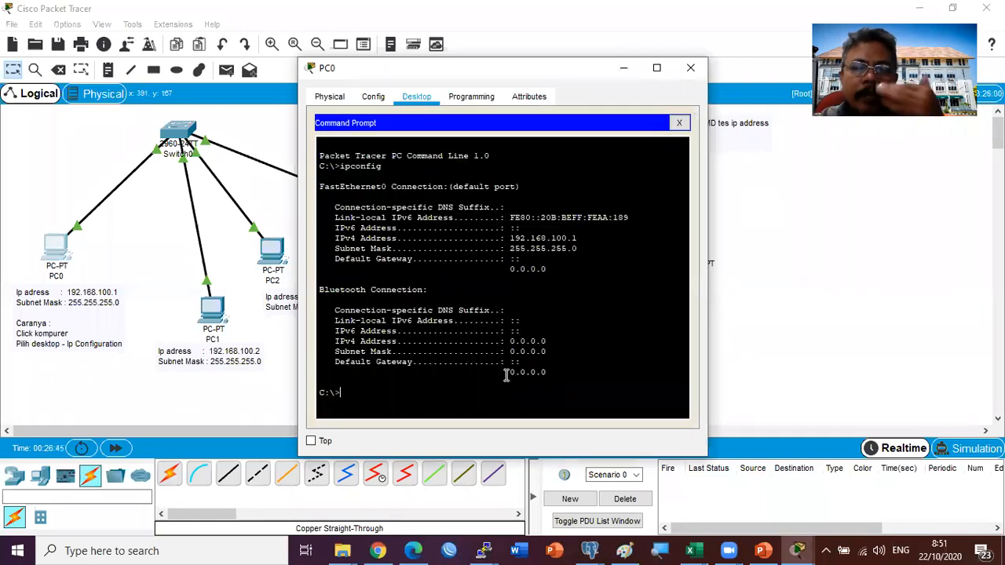
text(ipcon)
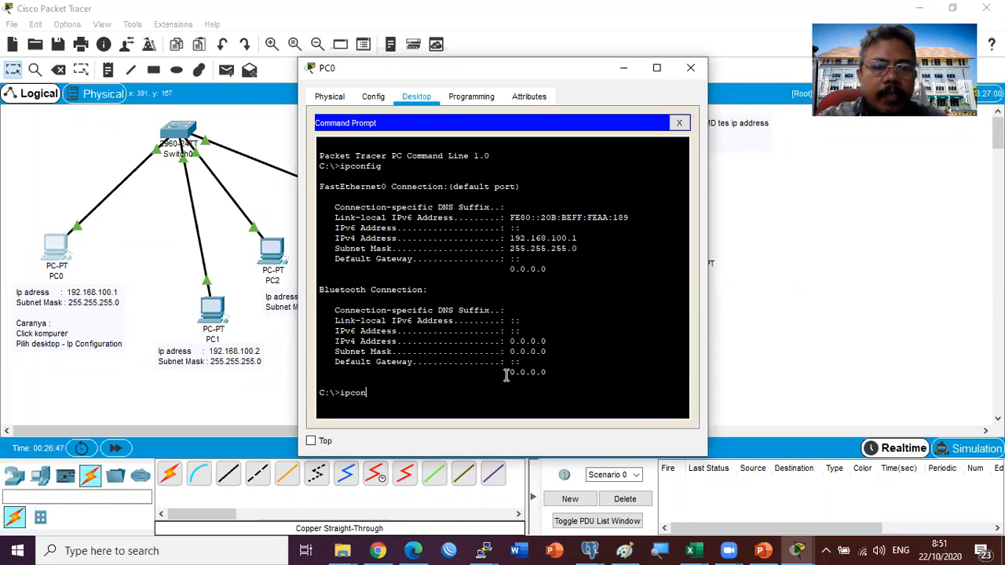
text(fig)
key(Return)
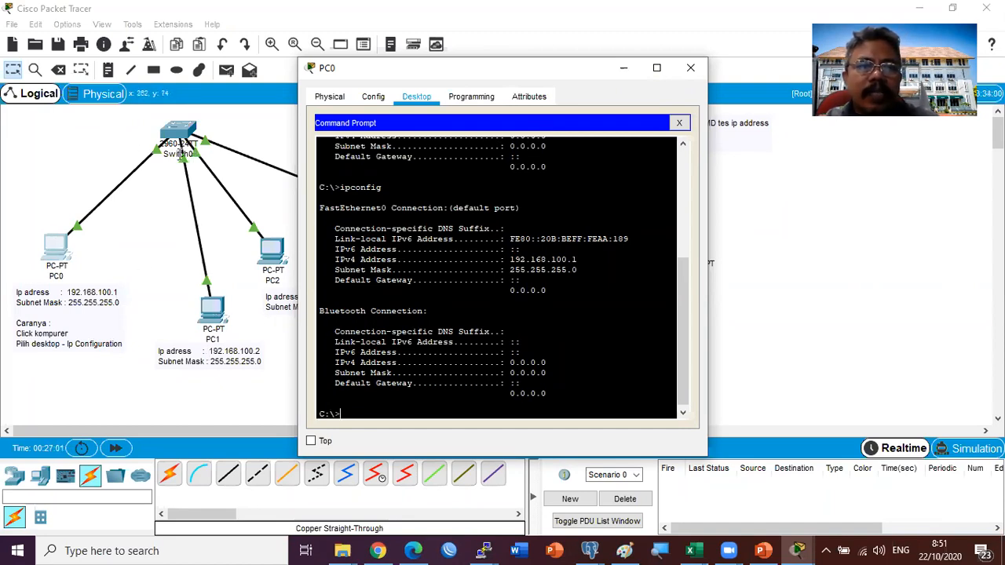
Step: Ping PC1 at 192.168.100.2 from PC0's Command Prompt to test the connection
text(ping 192.1)
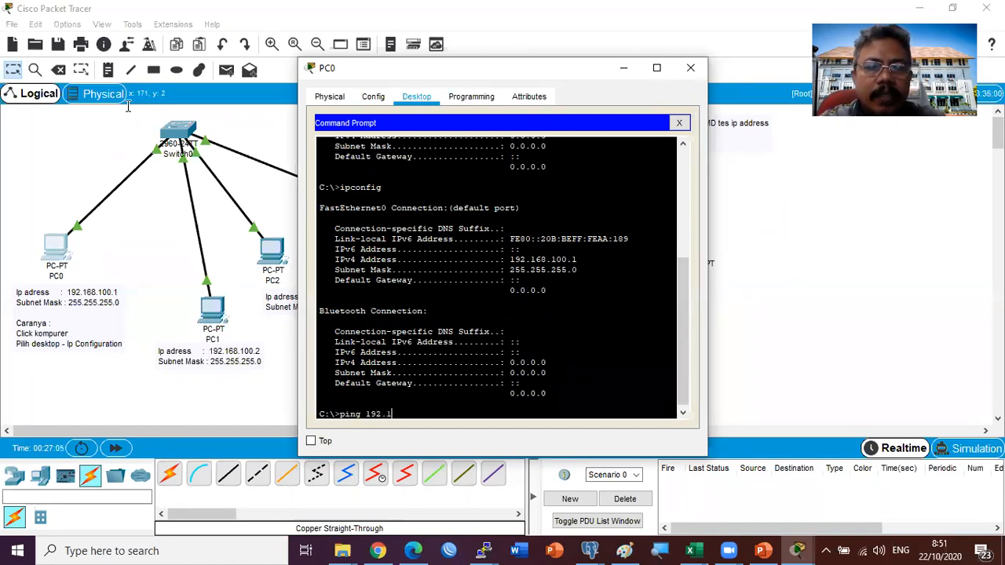
text(68.100.2)
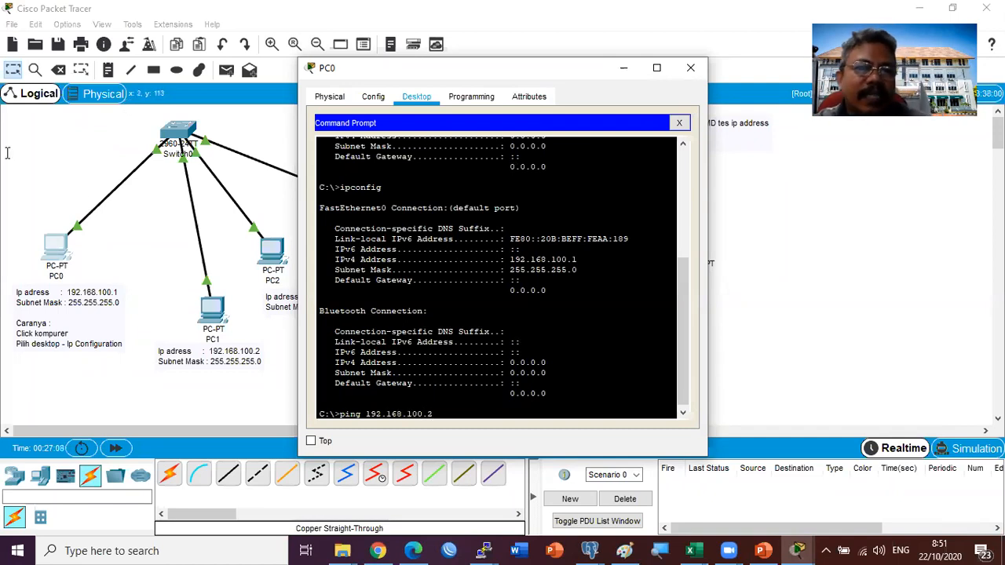
Step: Shift the IP address and subnet mask note below PC1 slightly to the right
mouse_move(214, 349)
mouse_down()
mouse_move(251, 348)
mouse_move(220, 349)
mouse_up()
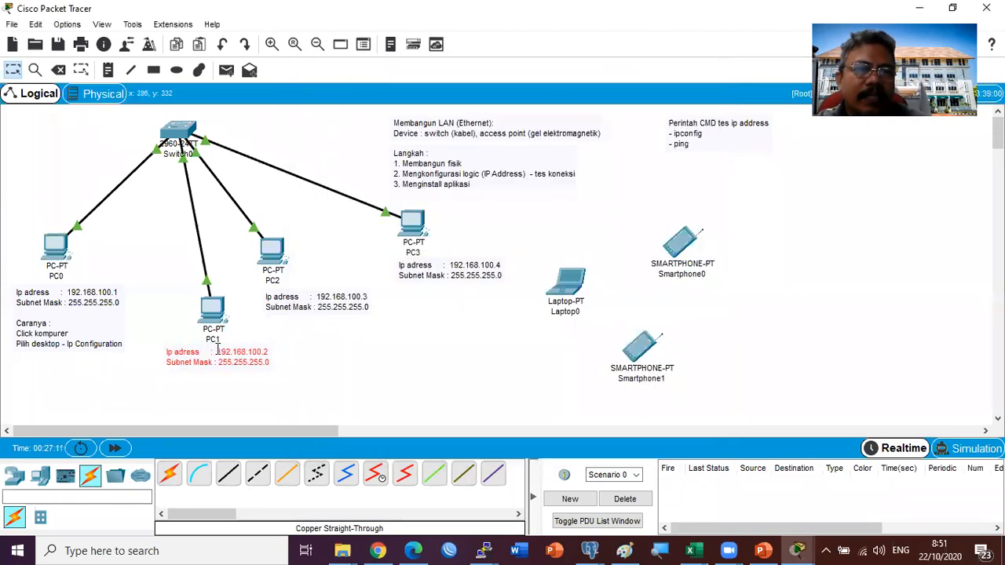
click(216, 350)
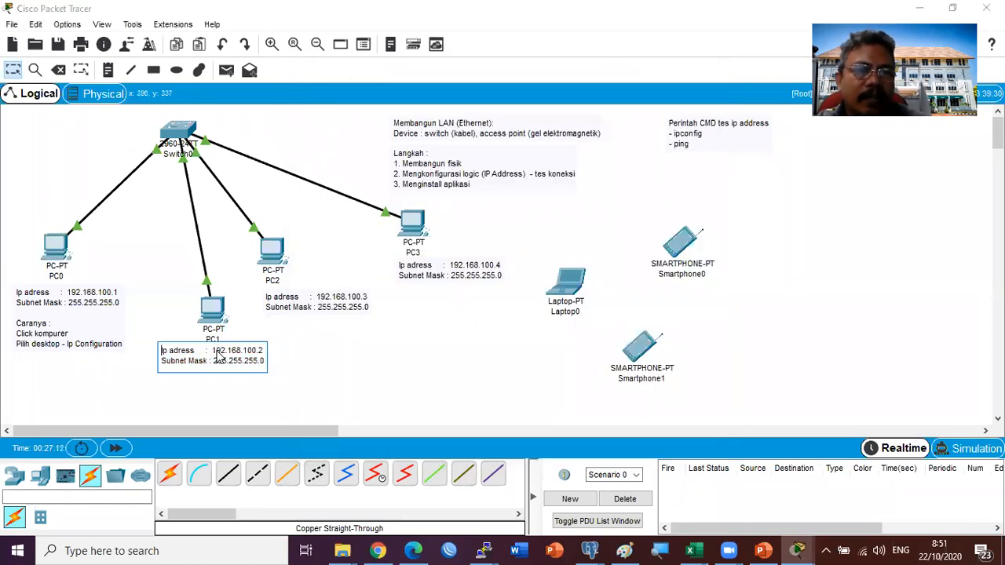
click(328, 379)
Step: Ping 192.168.100.2 from PC0's command prompt and highlight the four reply lines
click(55, 248)
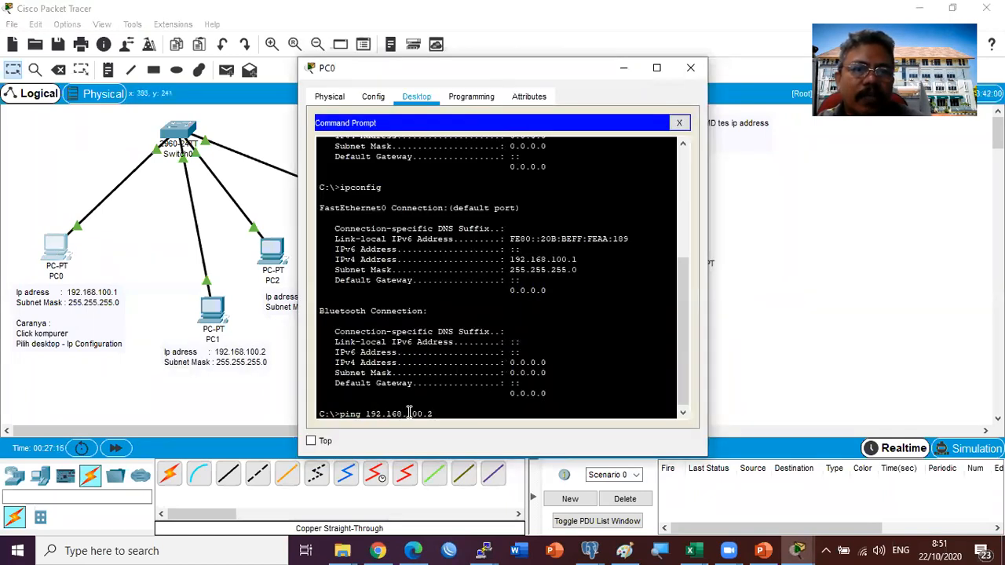
key(Return)
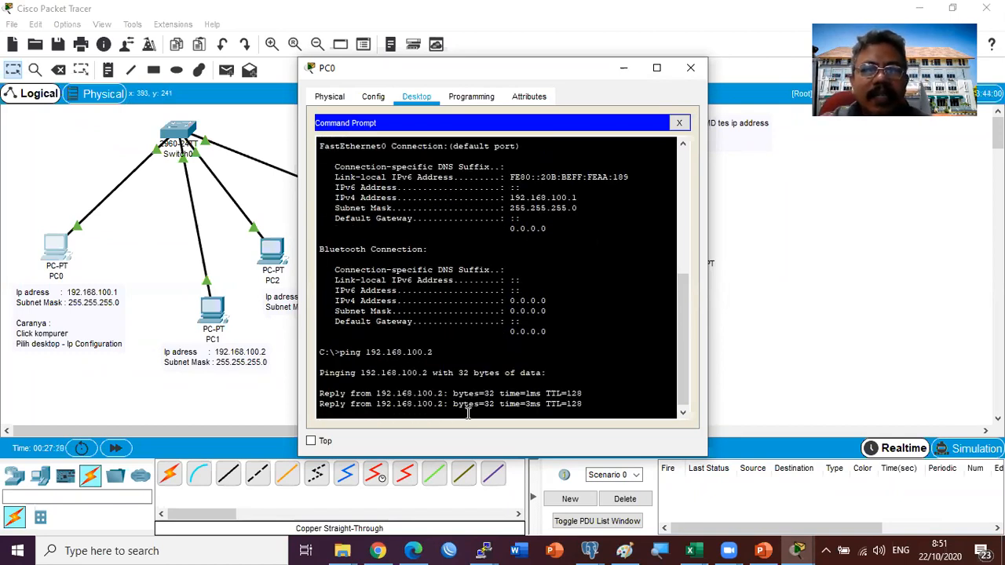
drag(321, 311, 586, 342)
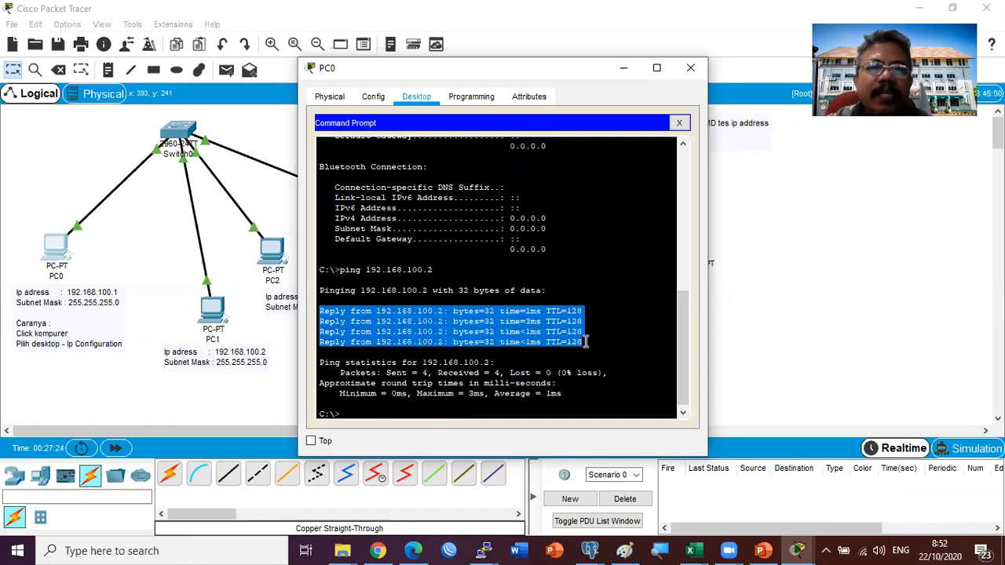
click(500, 362)
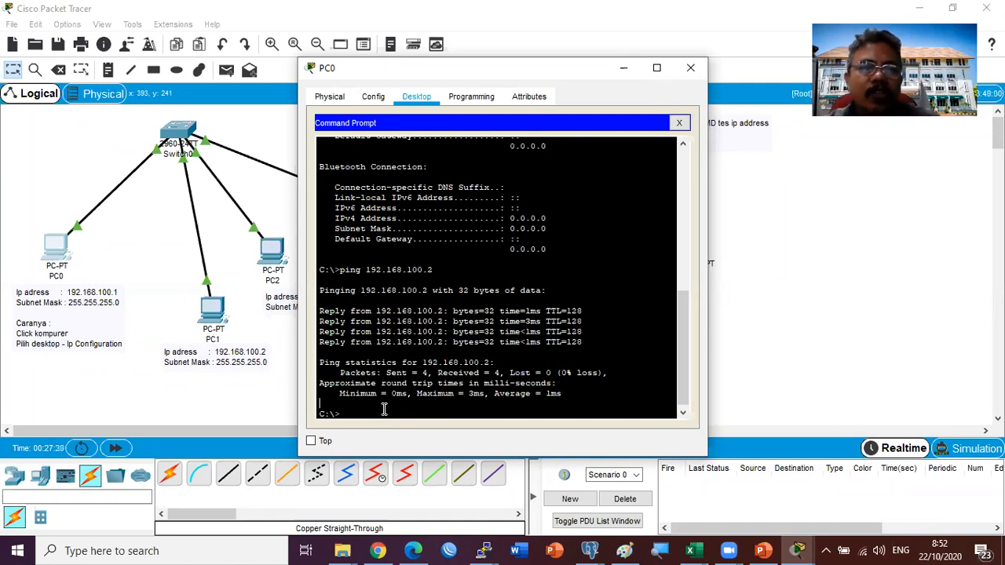
Step: Ping the unassigned address 192.168.100.20 from PC0, compare the output with the previous ping's replies, and close PC0's window
key(Return)
text(ping 192.168)
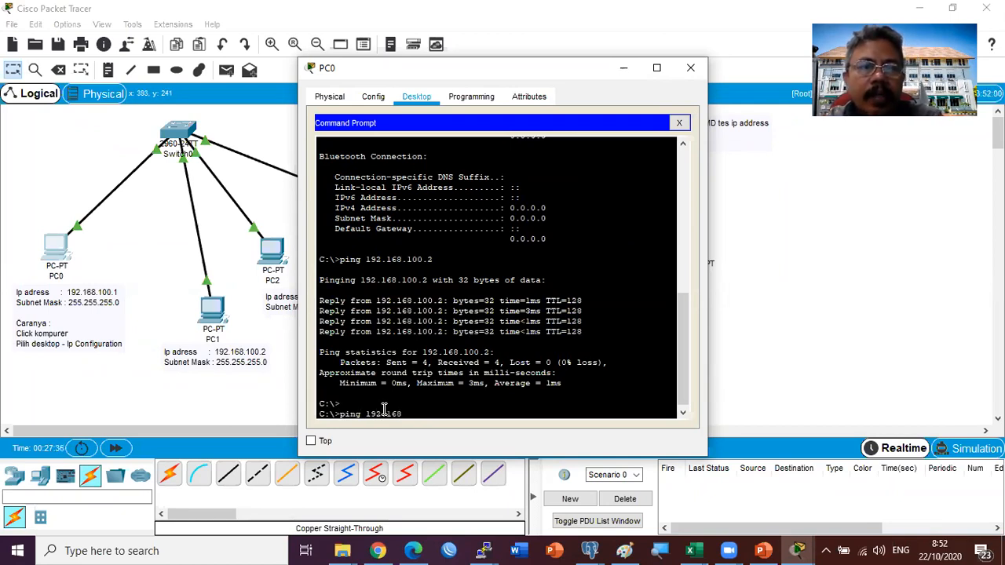
text(.100.20)
key(Return)
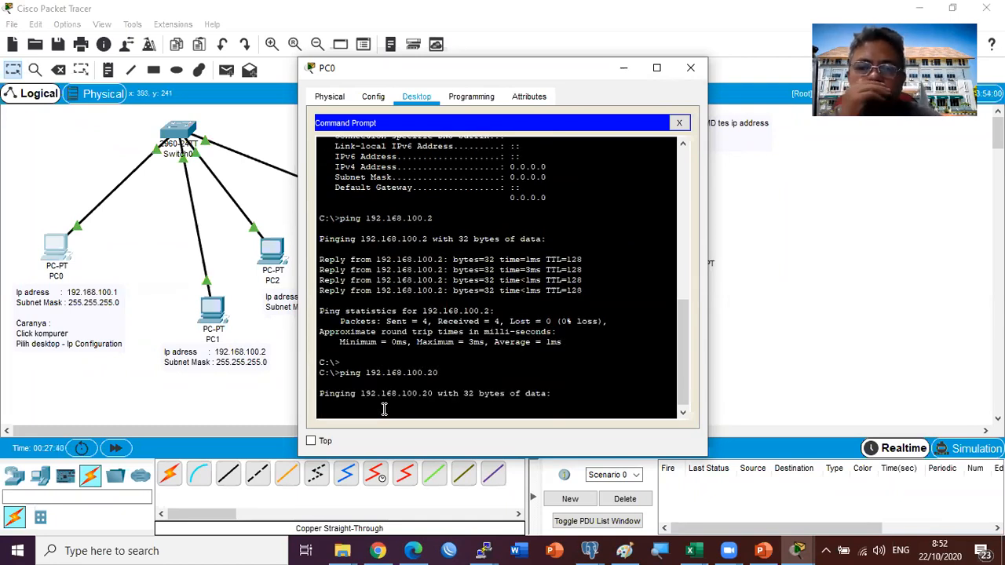
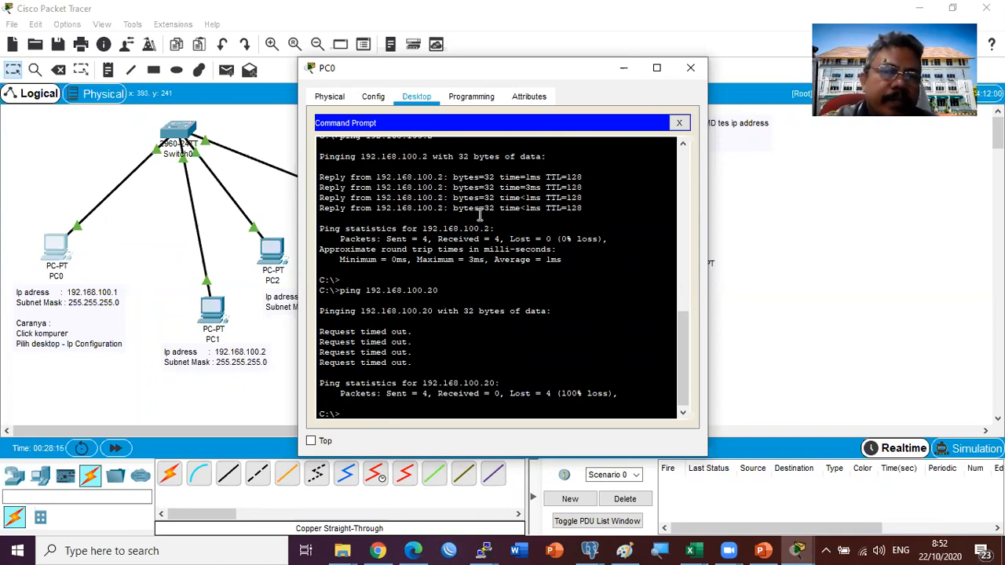
drag(322, 177, 564, 208)
click(690, 68)
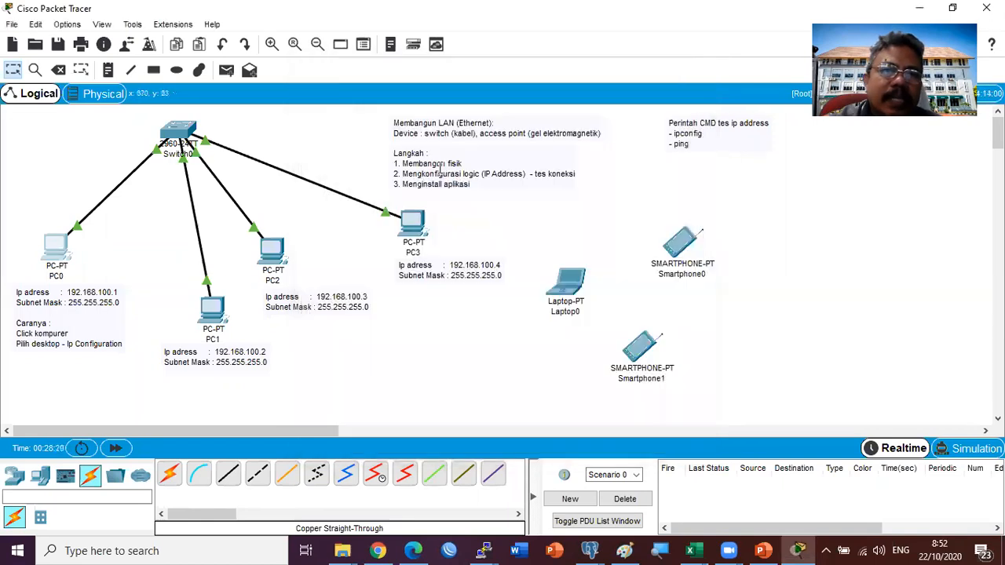
click(453, 173)
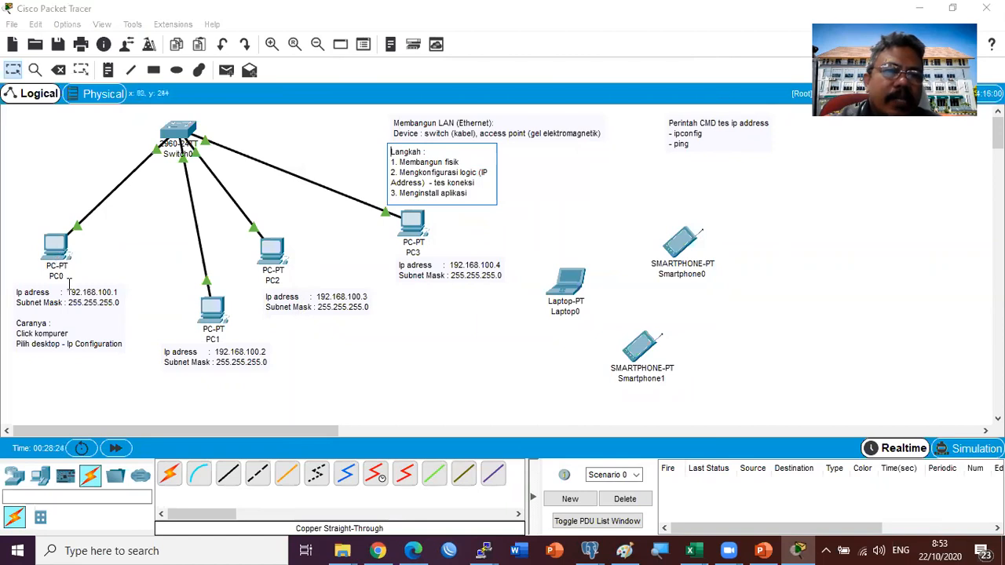
click(66, 278)
drag(41, 276, 71, 281)
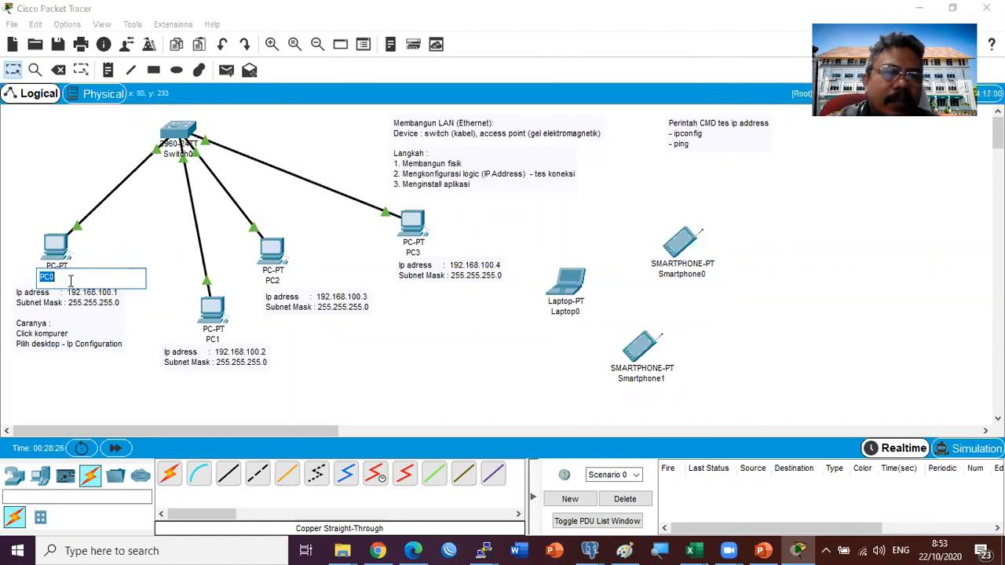
click(184, 242)
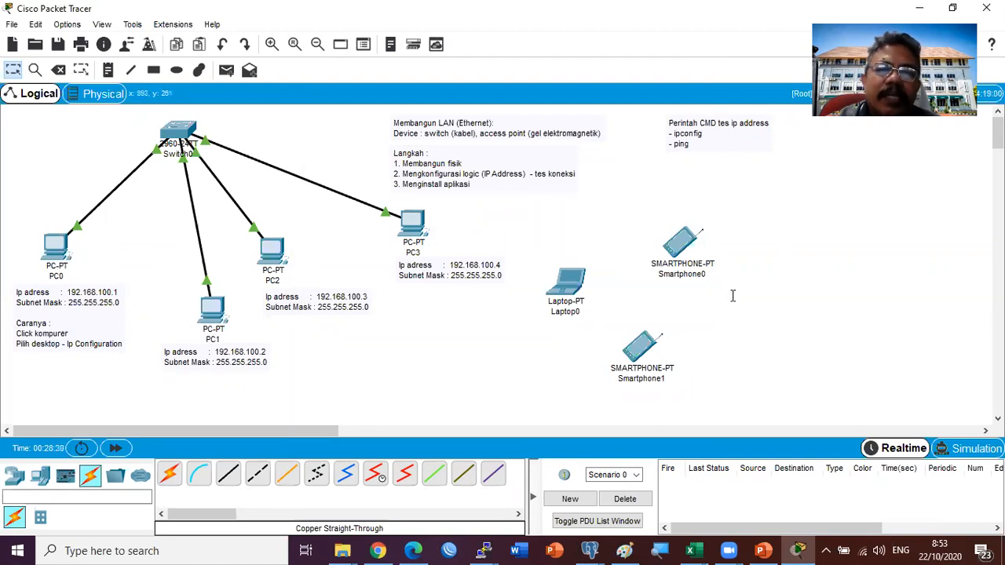
Step: Add "(untuk melihat ip sendiri)" after ipconfig in the "Perintah CMD tes ip address" note
click(709, 140)
click(718, 130)
text(()
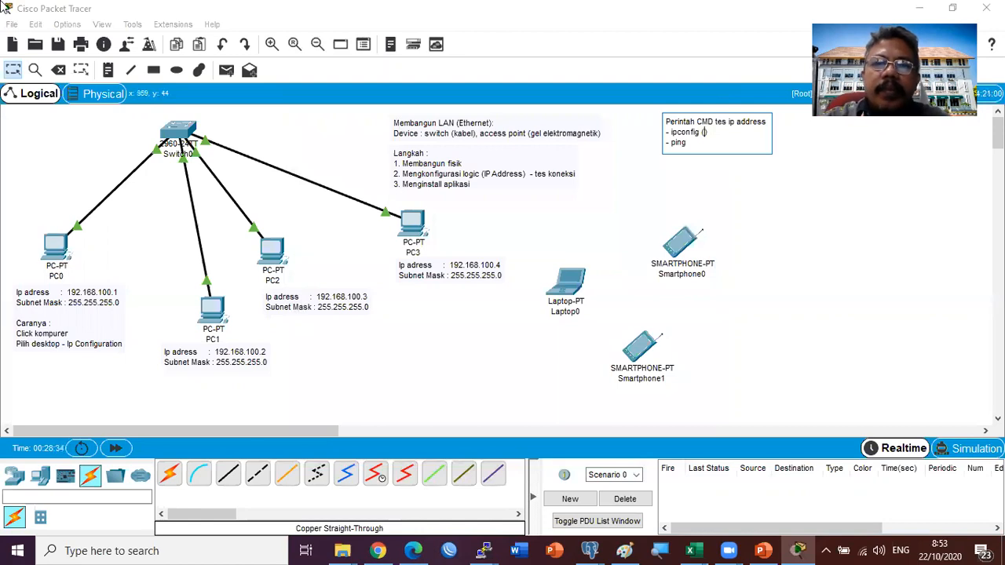
text(untuk melihat ip sendiri)
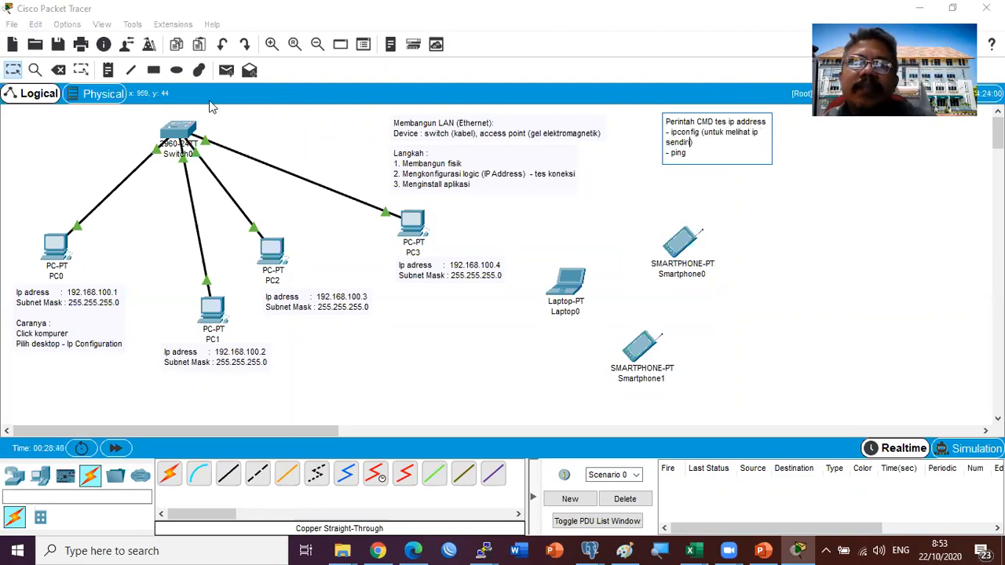
click(722, 196)
Step: Add "(untuk tes koneksi ke ip lain)" after ping in the CMD commands note
double_click(714, 144)
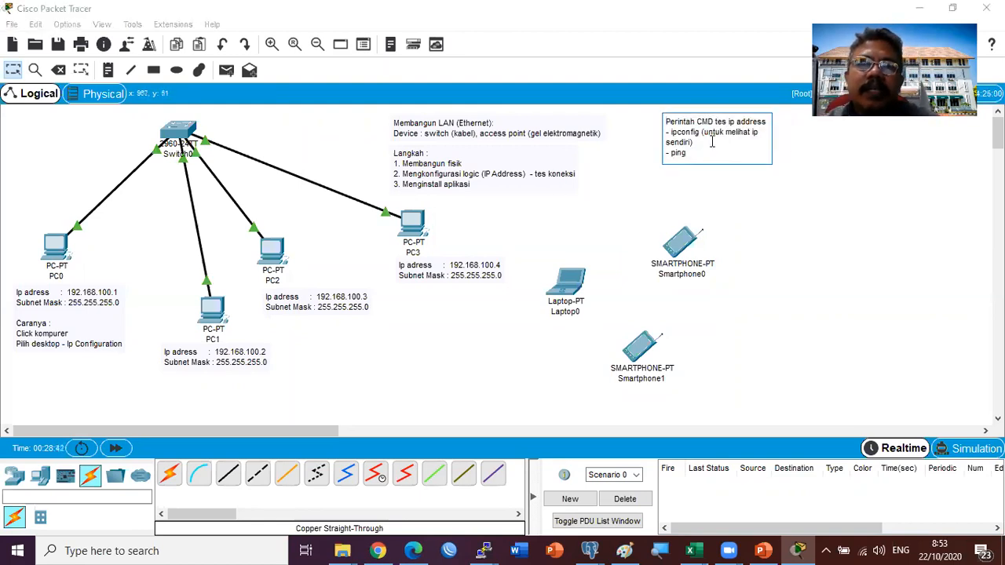
key(Left)
text(untuk mente)
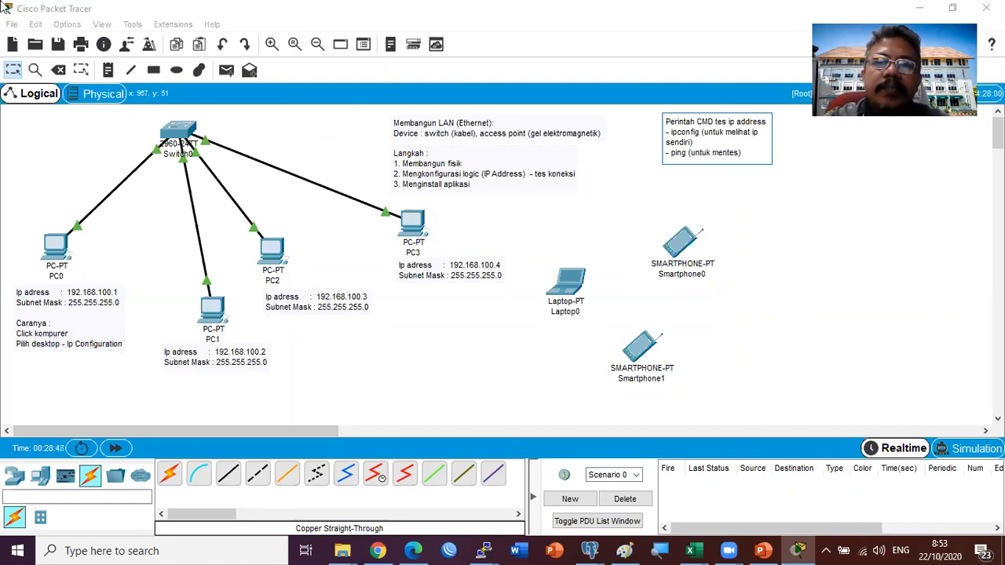
key(BackSpace)
key(BackSpace)
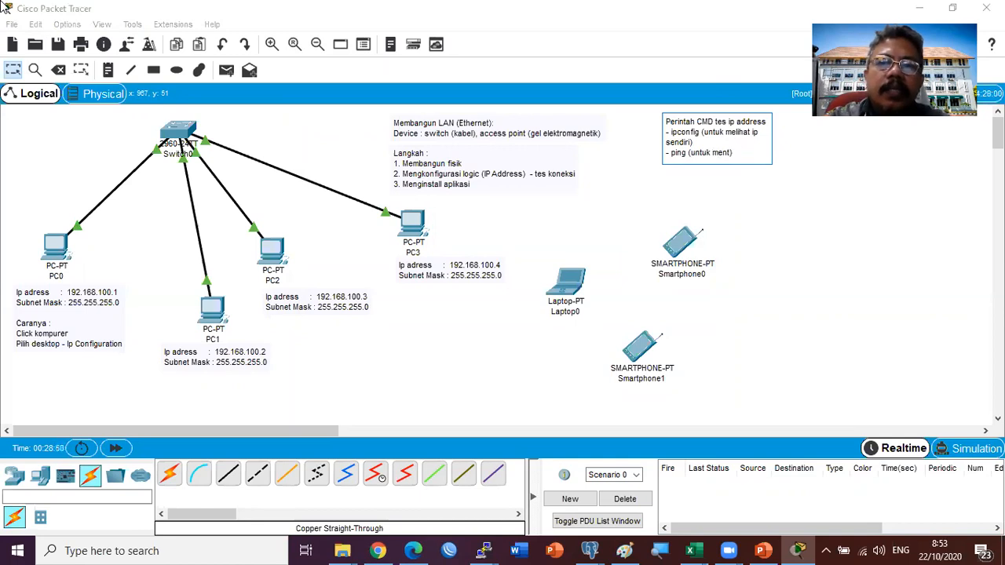
text(tes koneksi ke)
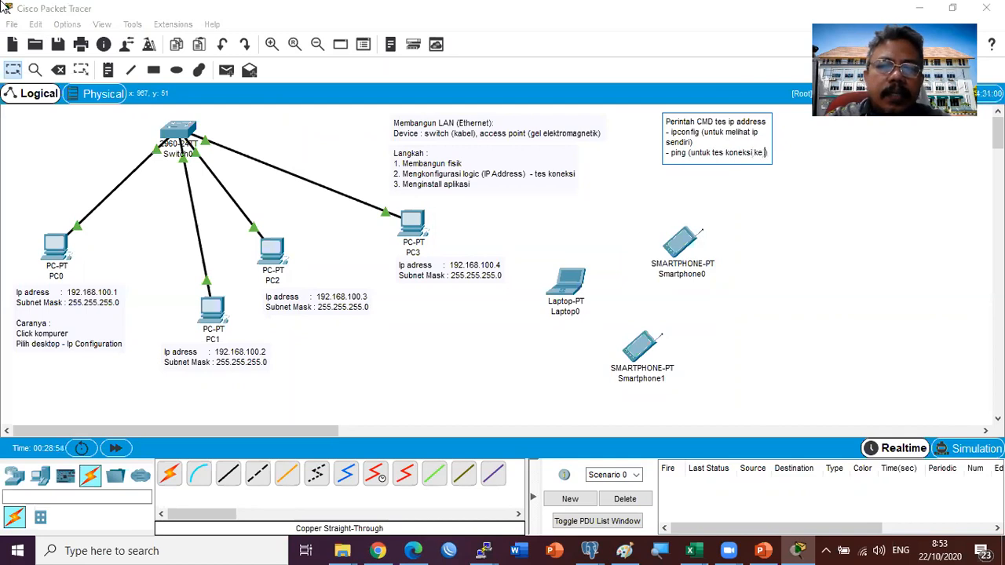
text( ip lain)
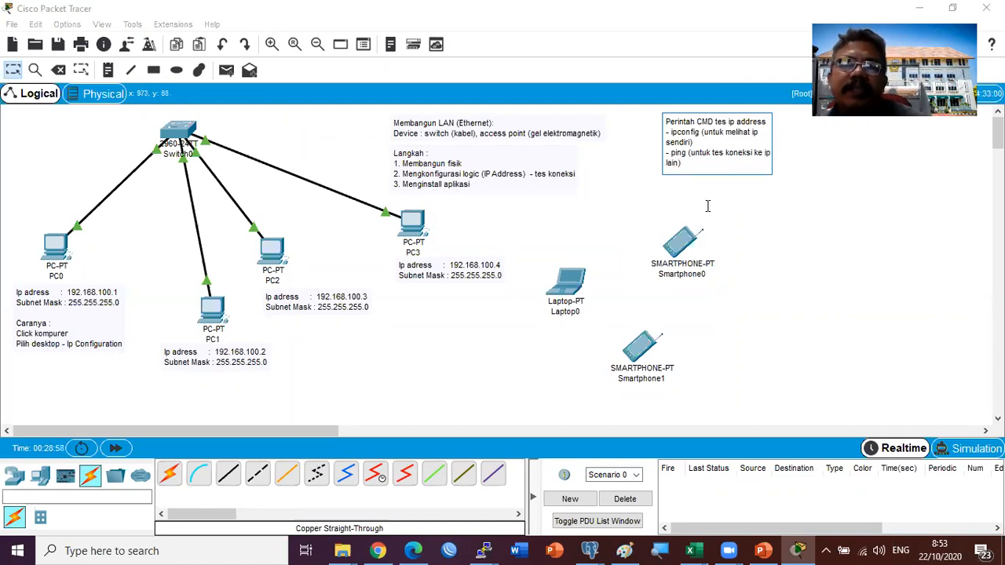
click(825, 255)
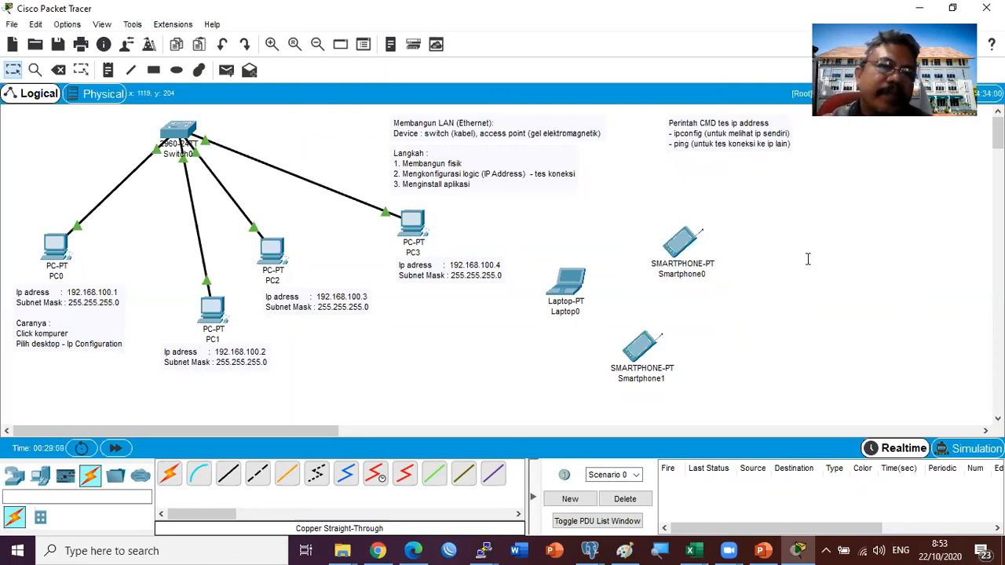
Step: Move PC1 slightly to the left, then ping 192.168.100.3 from PC0's command prompt and highlight the start of the first reply
drag(209, 310, 201, 311)
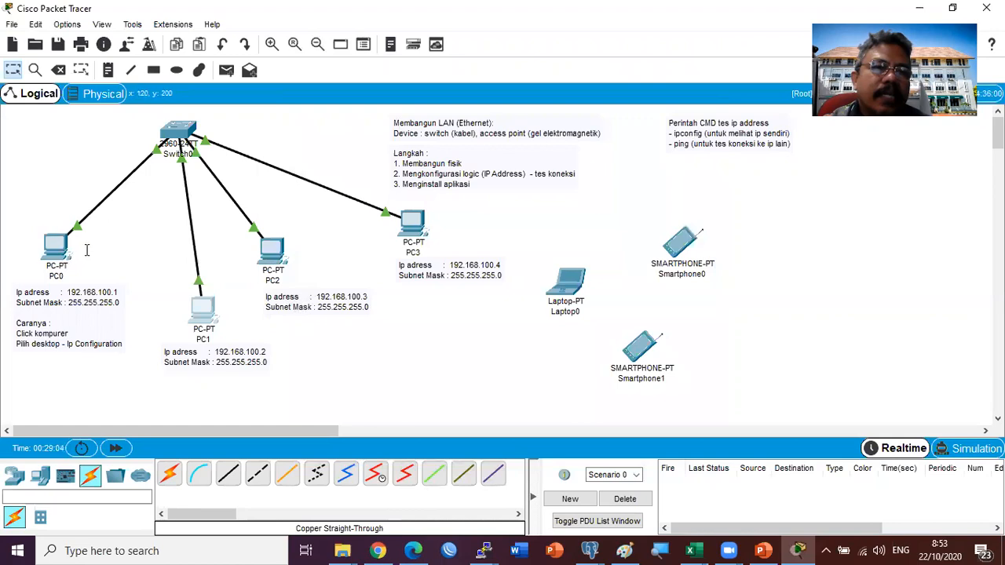
click(59, 244)
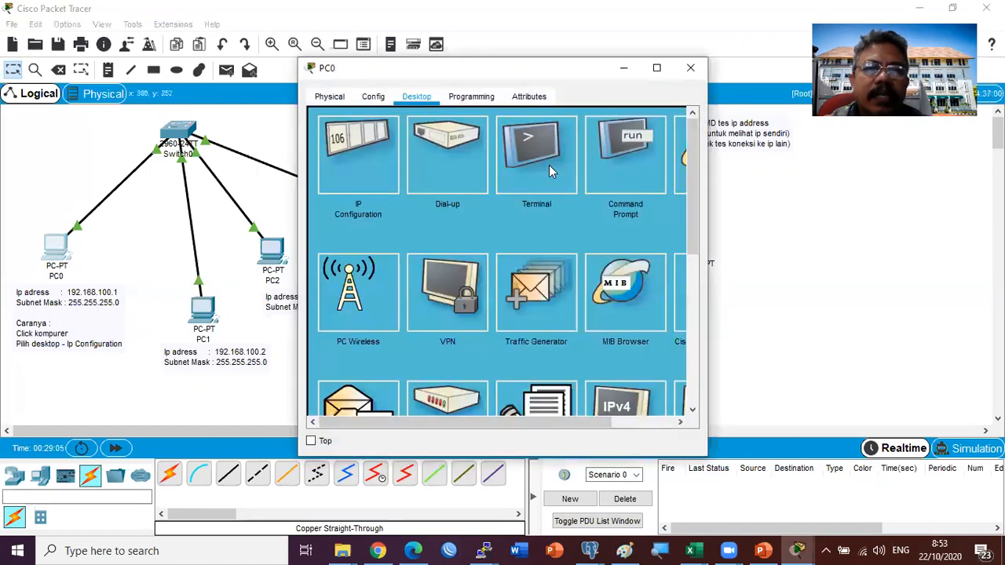
click(624, 170)
scroll(482, 323, down, 10)
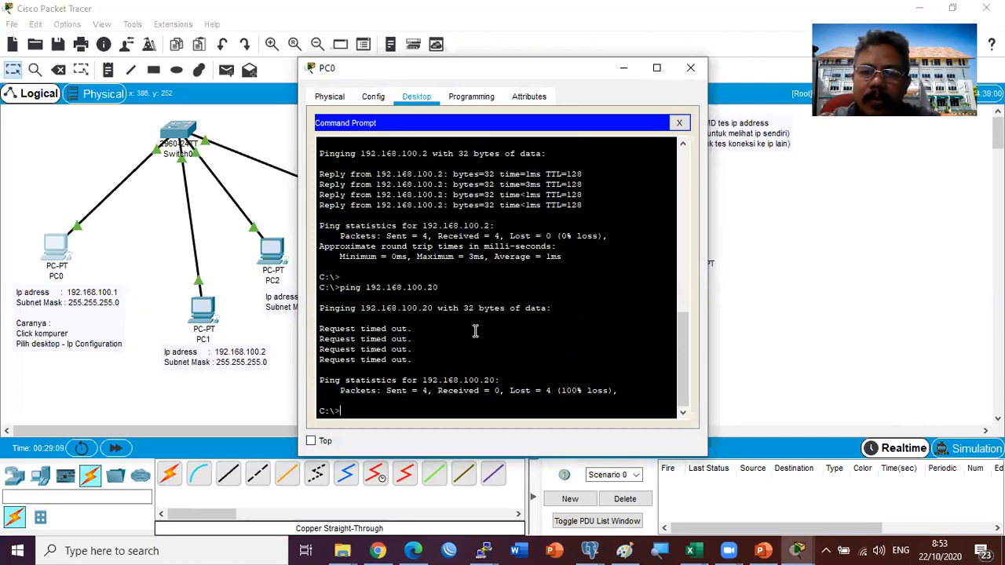
key(Up)
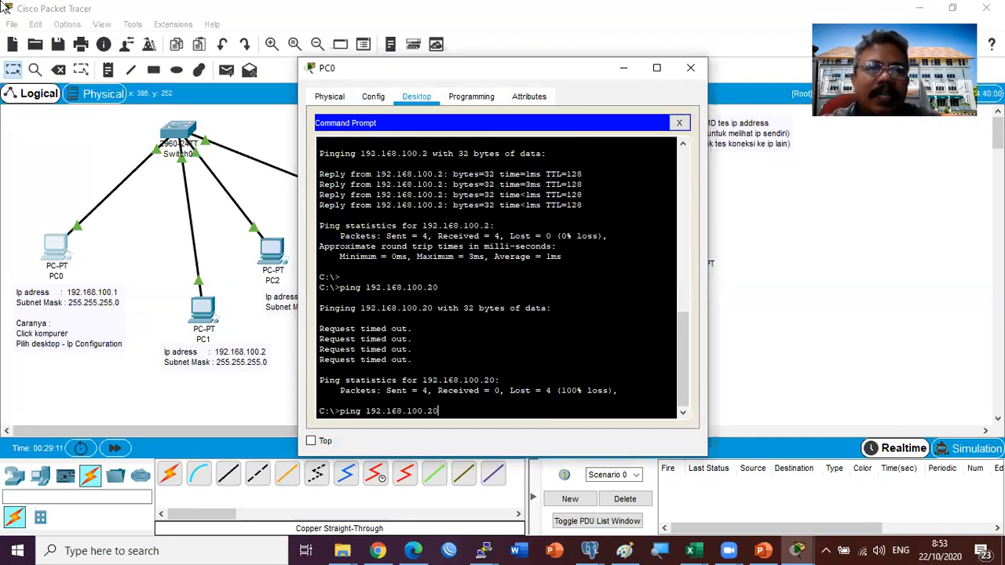
text(3)
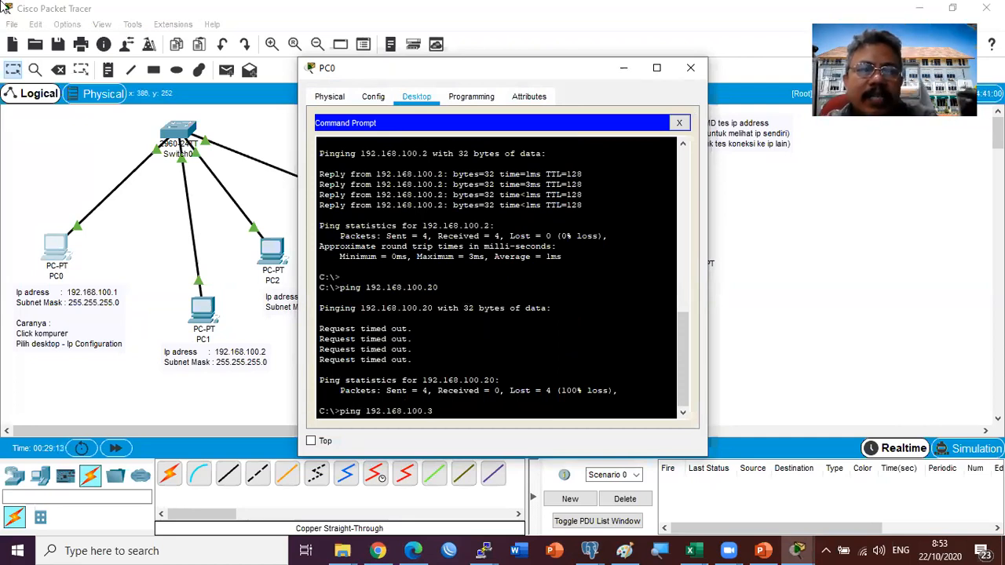
key(Return)
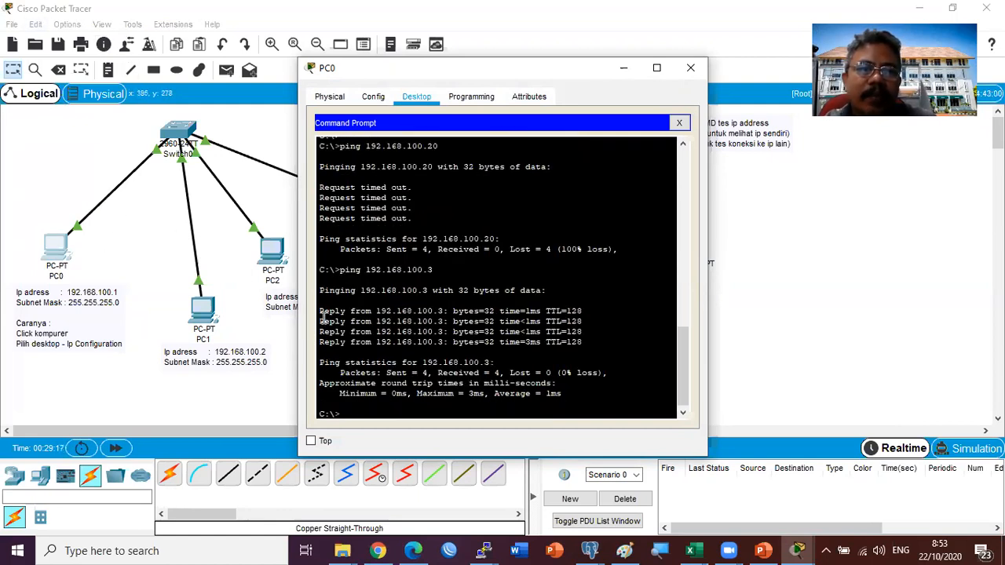
drag(319, 311, 353, 311)
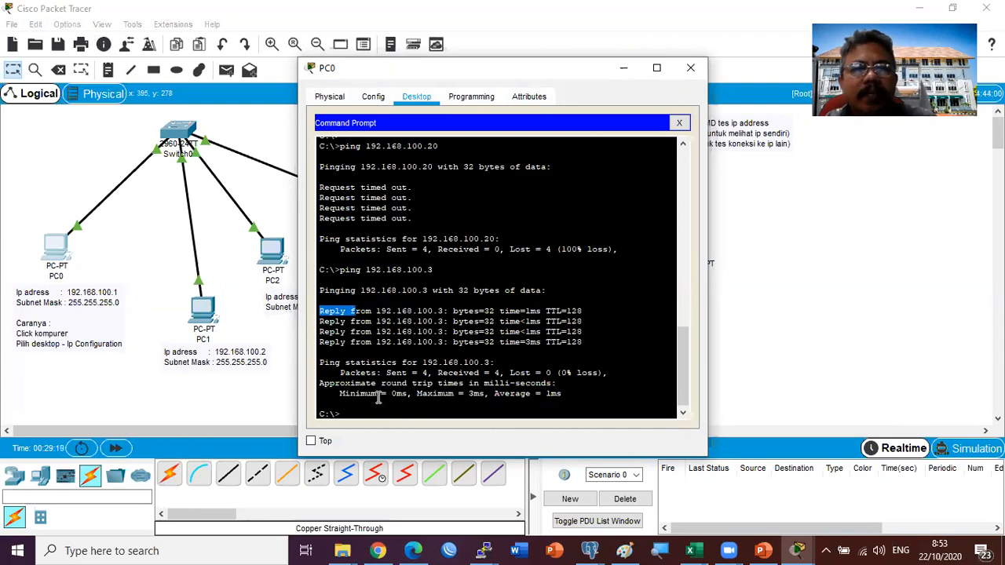
Step: Ping 192.168.100.4 from PC0's command prompt and close PC0's window
click(379, 402)
key(Up)
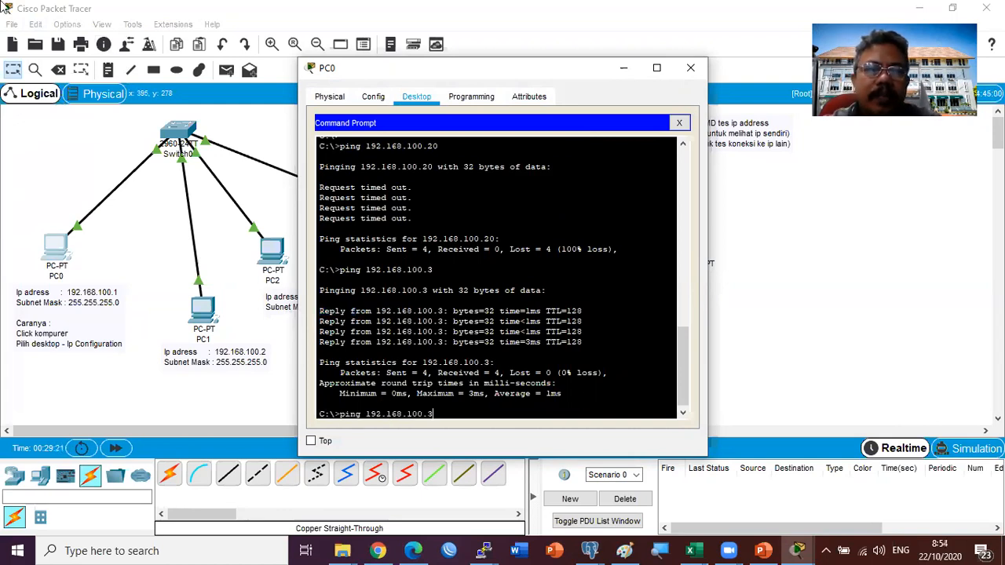
text(4)
key(Return)
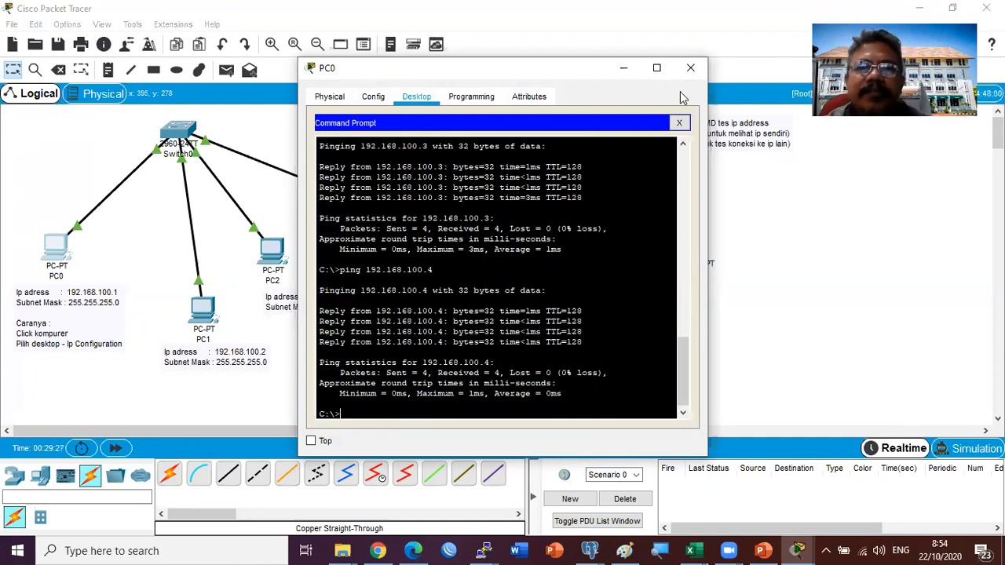
click(691, 67)
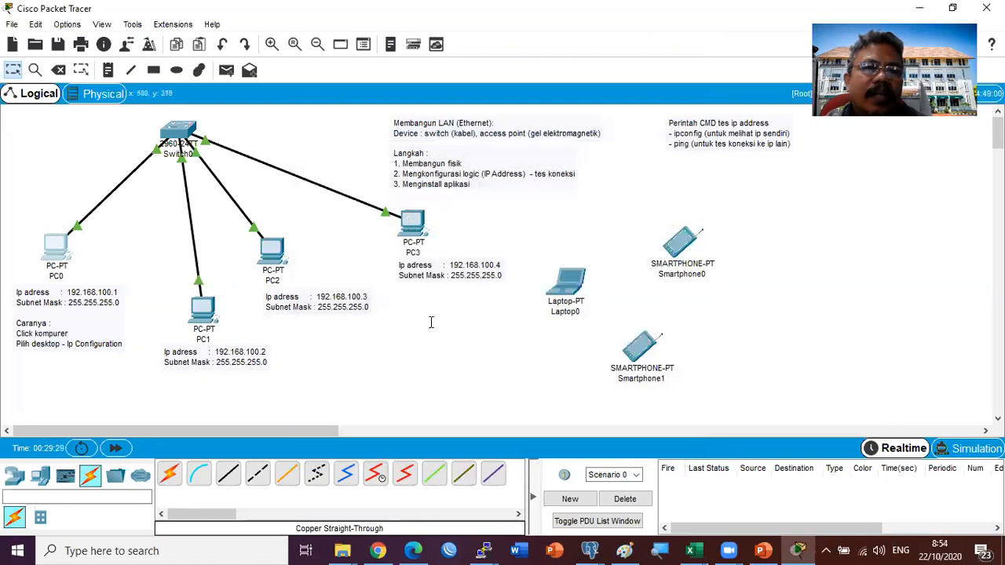
click(435, 167)
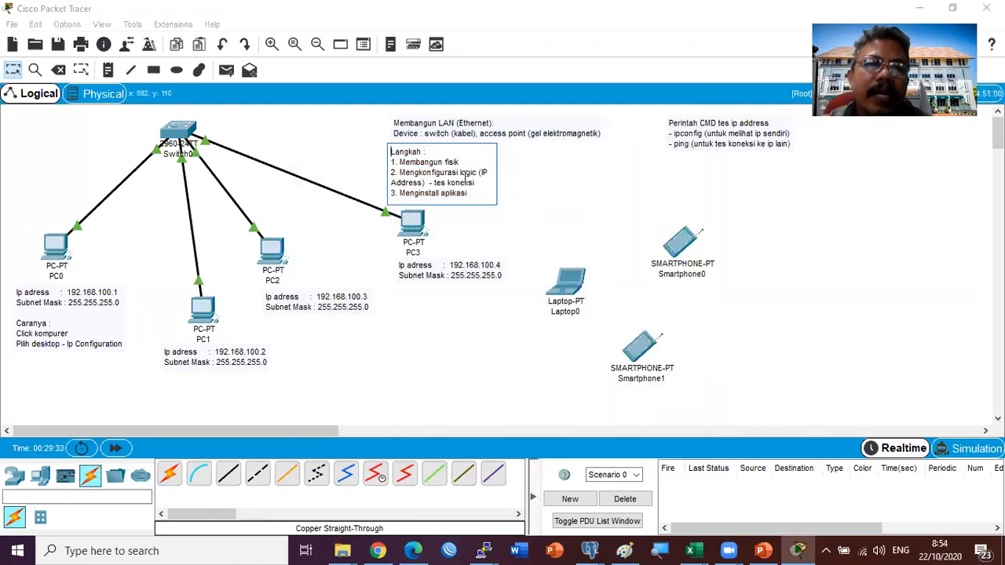
click(369, 396)
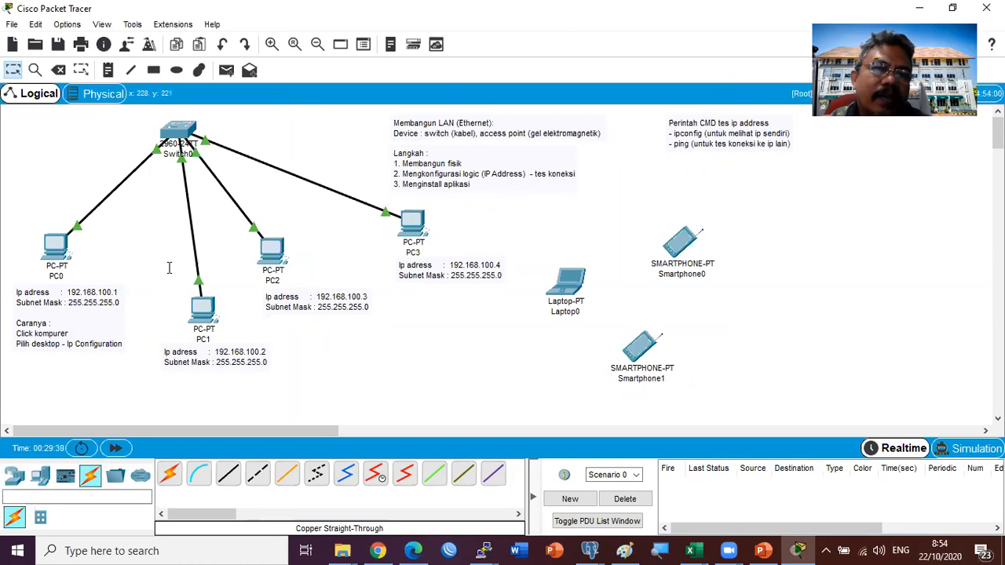
double_click(406, 181)
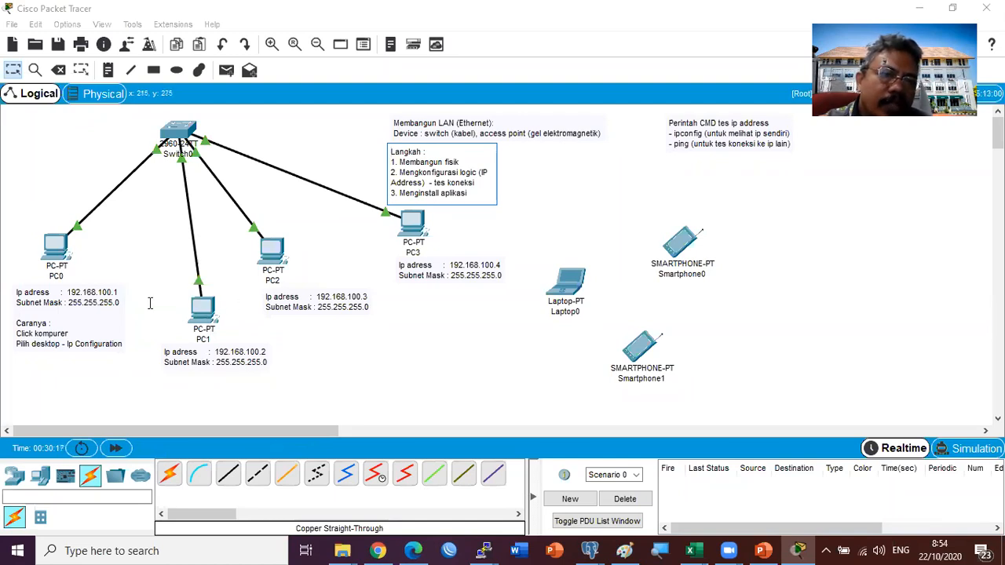
drag(405, 193, 464, 196)
click(462, 220)
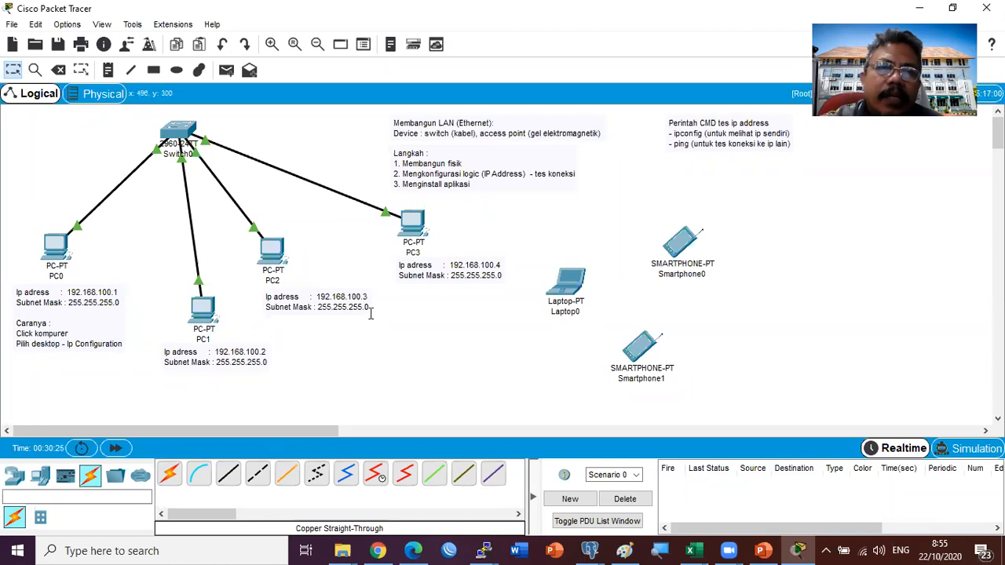
Step: Move PC3 and its IP address note closer to PC2, and shift PC1 slightly to the left
drag(412, 226, 369, 222)
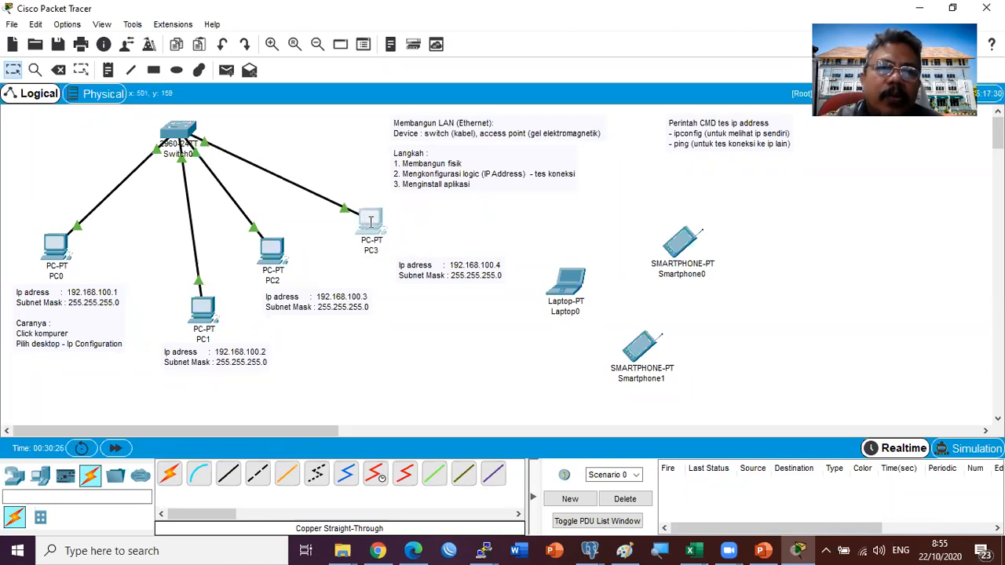
click(420, 259)
click(413, 292)
drag(426, 267, 380, 267)
click(444, 172)
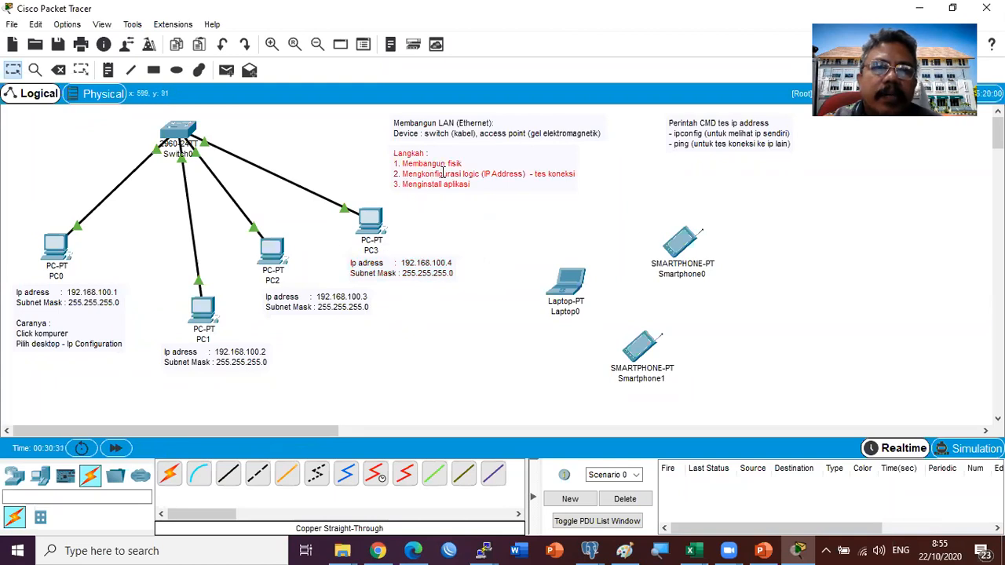
click(444, 173)
click(403, 329)
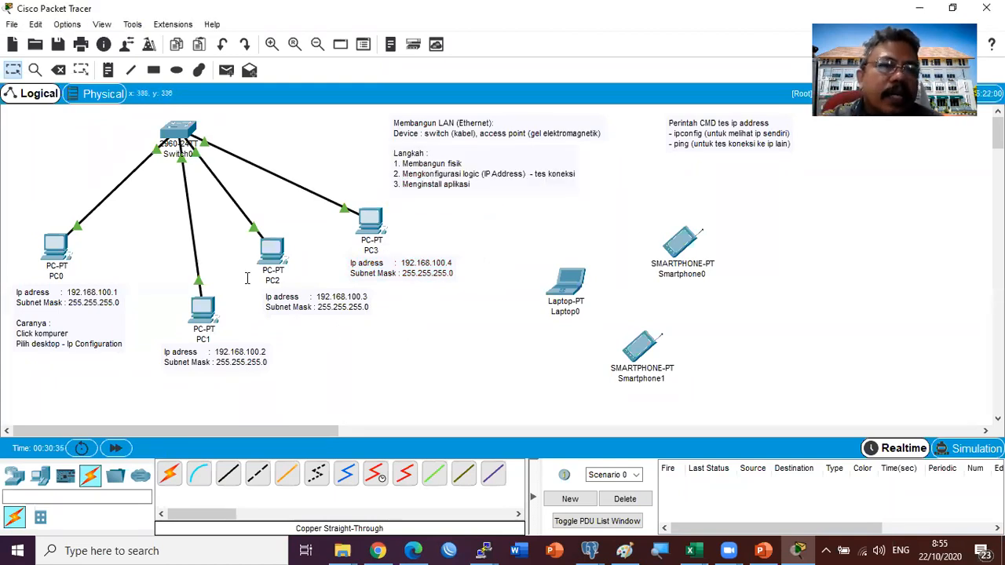
drag(204, 301, 195, 300)
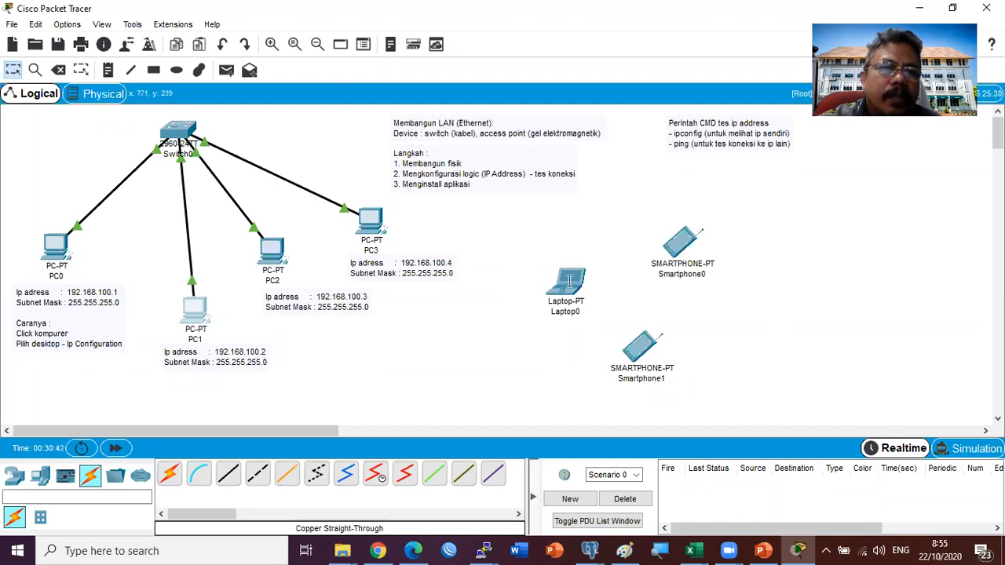
Step: Add a second laptop to the workspace and arrange both laptops between PC3 and the smartphones
click(41, 477)
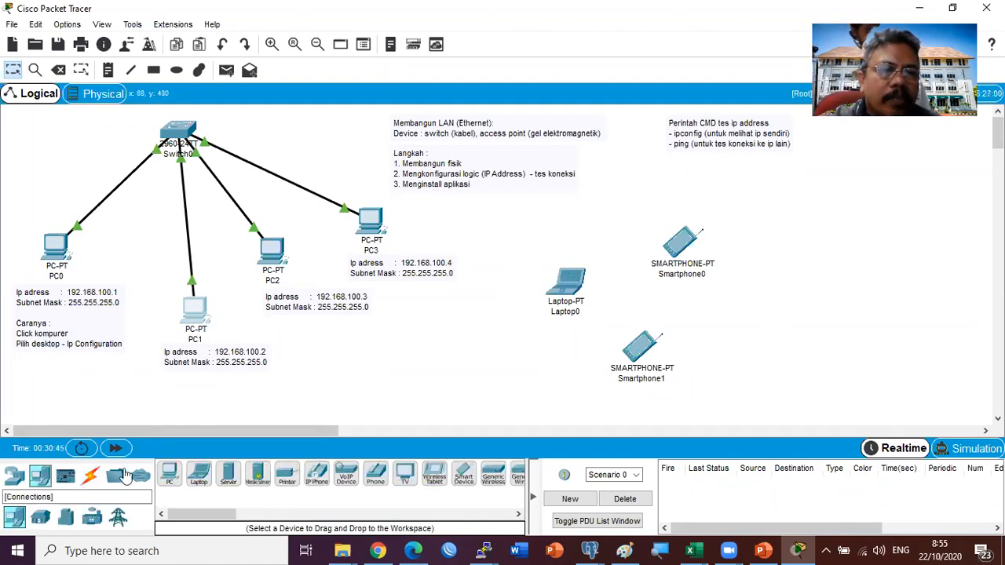
click(199, 476)
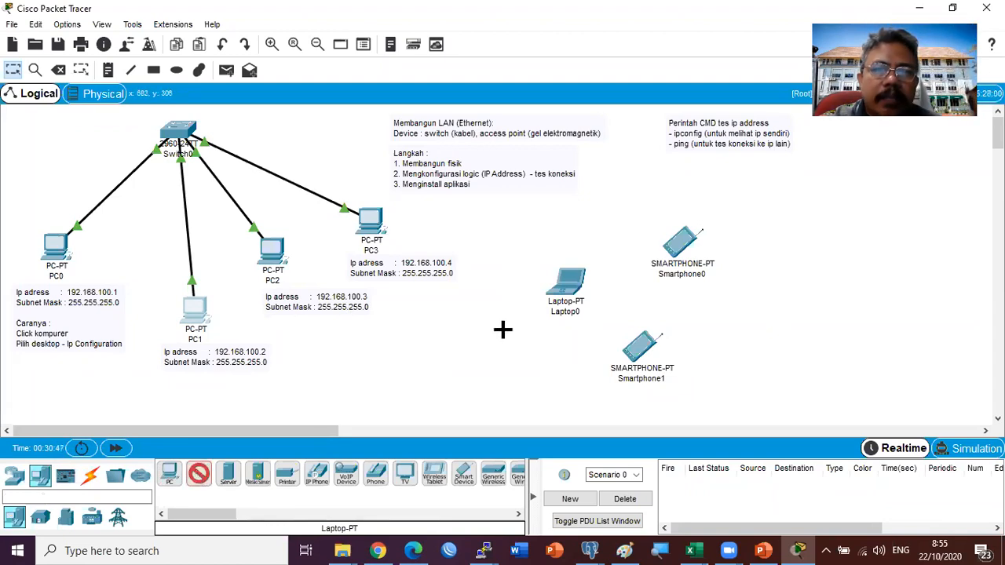
click(476, 351)
drag(476, 352, 555, 221)
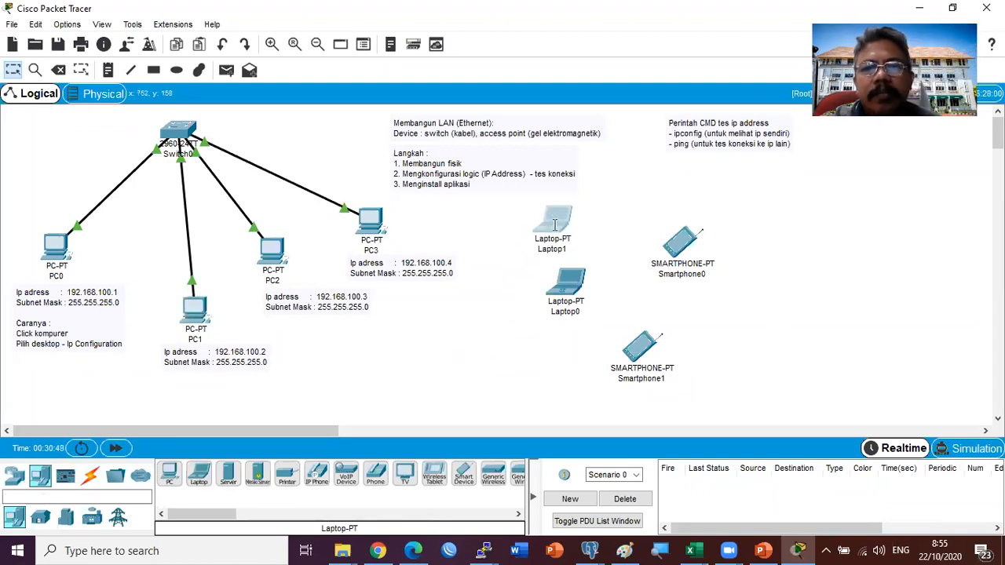
drag(579, 275, 534, 299)
drag(556, 228, 604, 273)
drag(516, 314, 509, 344)
drag(601, 272, 582, 285)
click(415, 381)
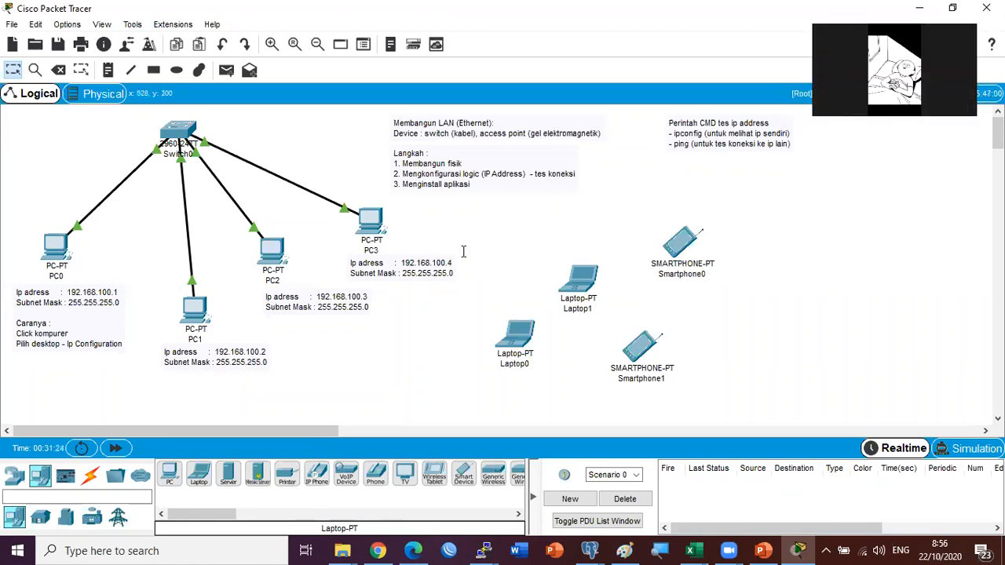
Step: Move the "Membangun LAN (Ethernet)" and "Langkah" notes to the right, keeping one above the other
drag(436, 173, 478, 175)
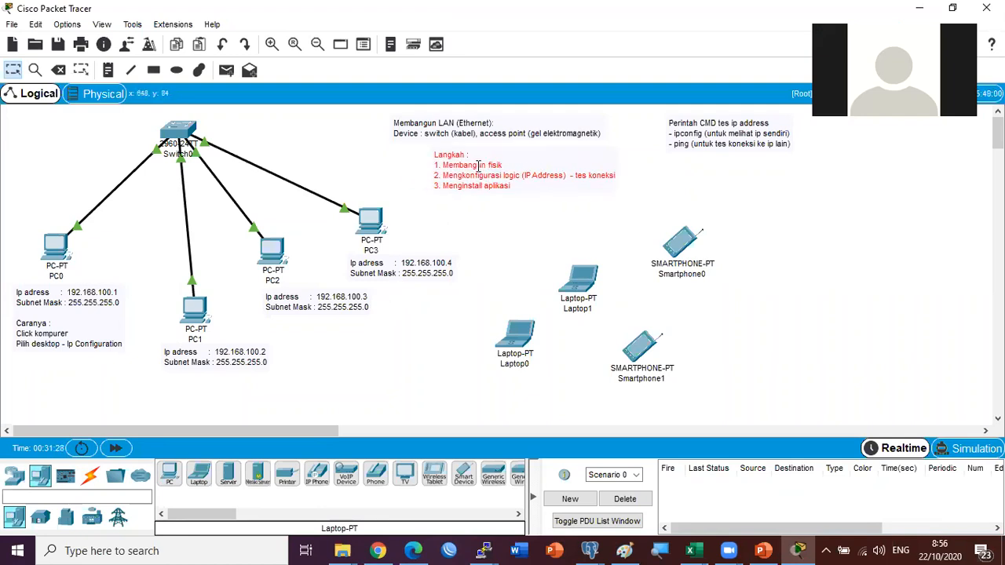
double_click(466, 129)
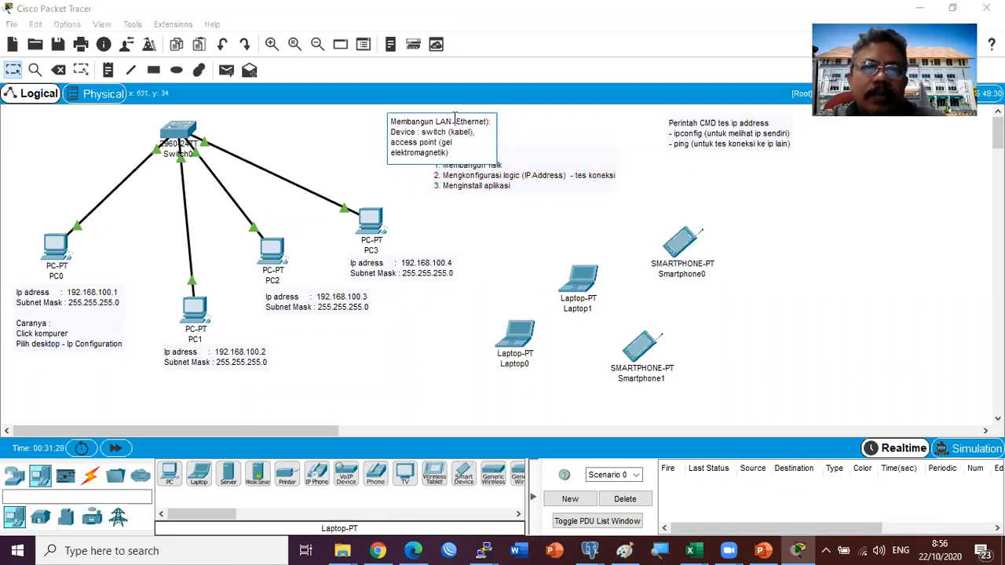
click(477, 234)
drag(450, 123, 506, 123)
click(496, 121)
click(551, 201)
drag(477, 169, 473, 159)
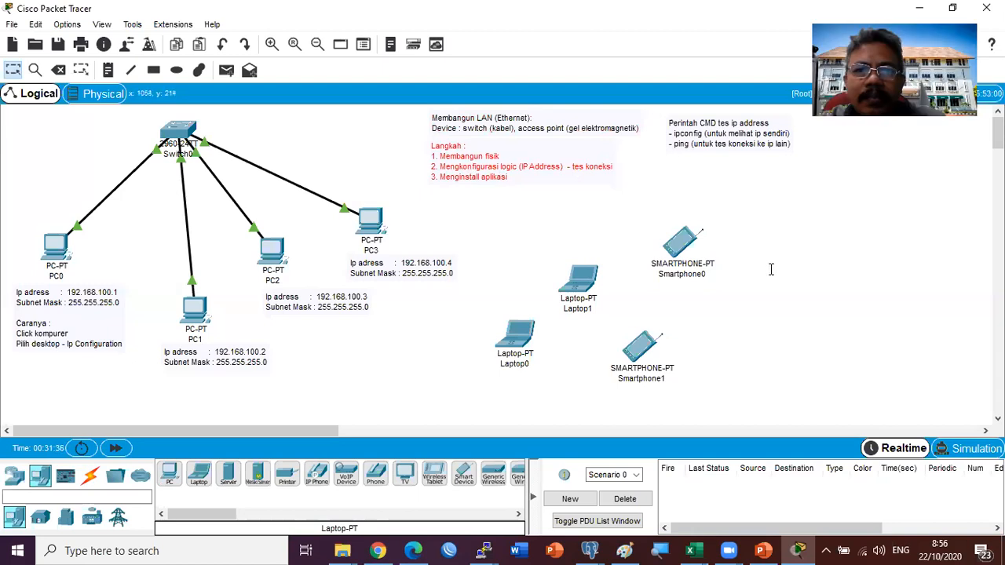
Step: Move both smartphones and Laptop1 farther right, and reposition Laptop0 on its own nearer to the PCs
drag(681, 250, 743, 245)
drag(636, 354, 716, 365)
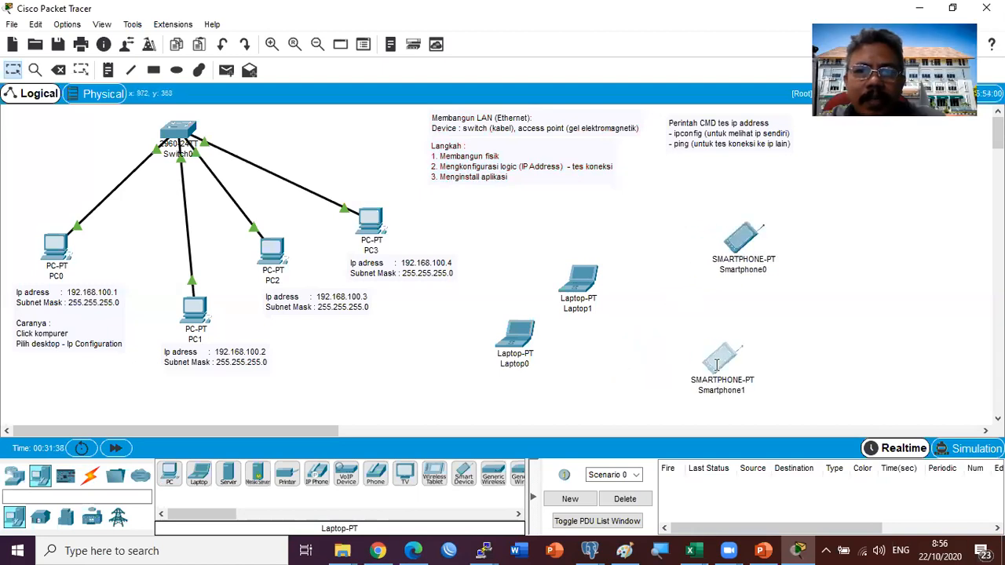
drag(580, 277, 665, 274)
drag(517, 334, 559, 305)
drag(557, 306, 539, 324)
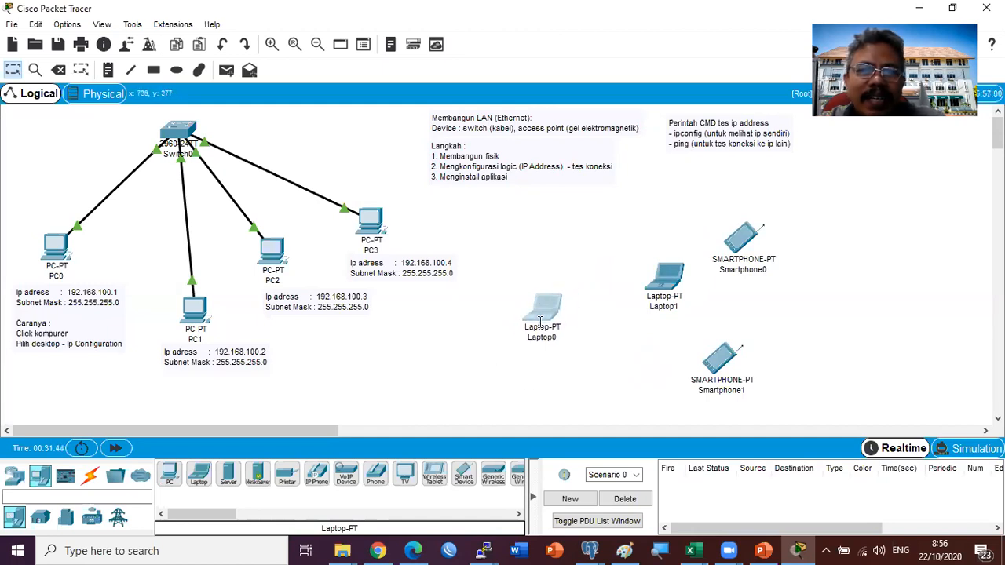
click(483, 331)
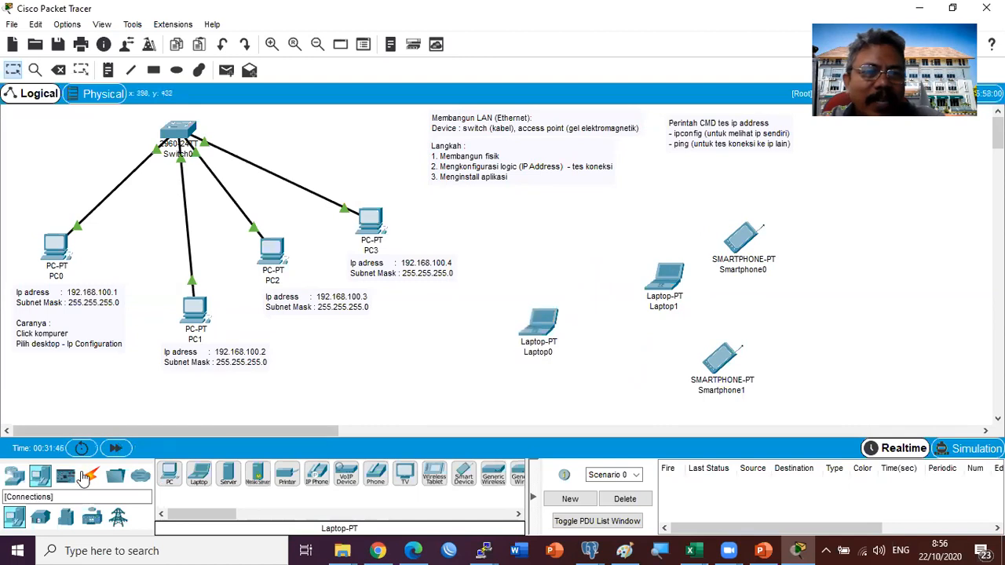
Step: Connect Switch0's FastEthernet0/5 to Laptop0's FastEthernet0 with a copper straight-through cable, and move Laptop0 level with PC3
click(85, 477)
click(255, 478)
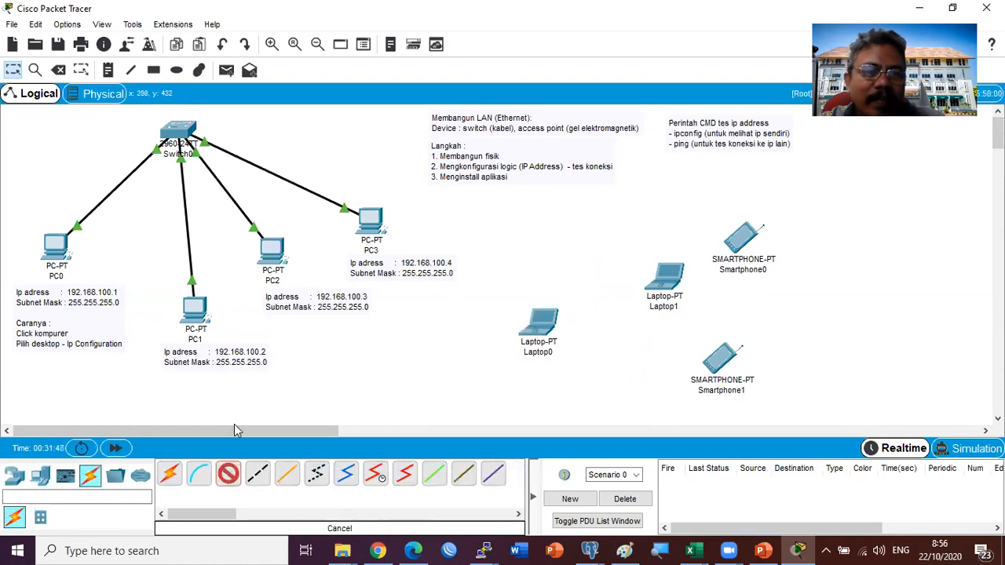
click(178, 128)
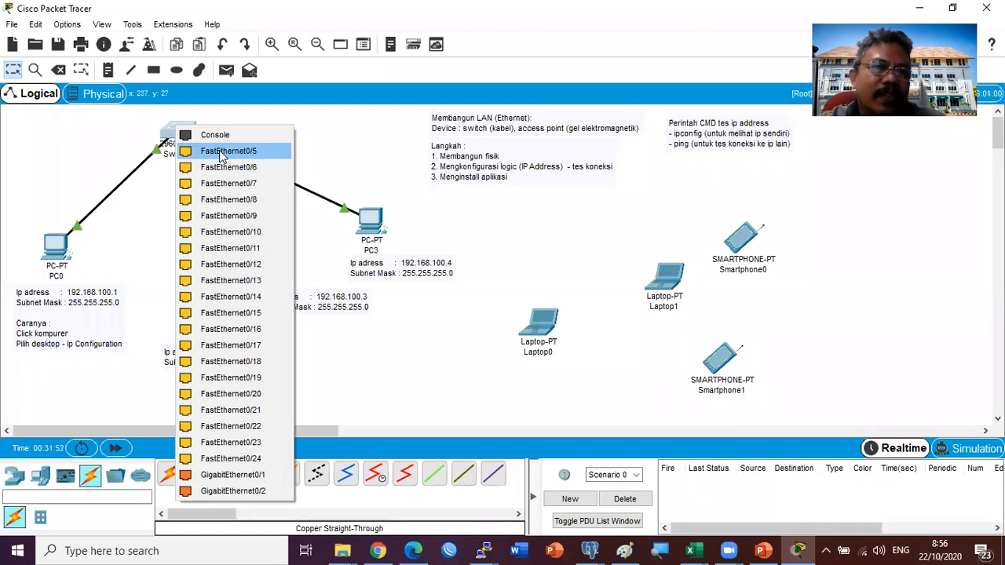
click(223, 152)
click(550, 336)
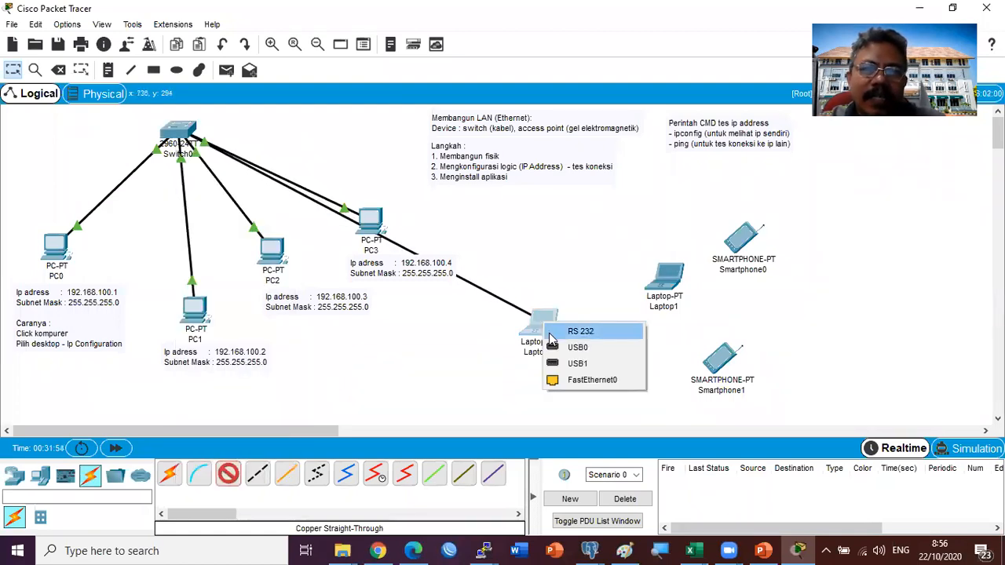
click(571, 380)
drag(548, 325, 531, 227)
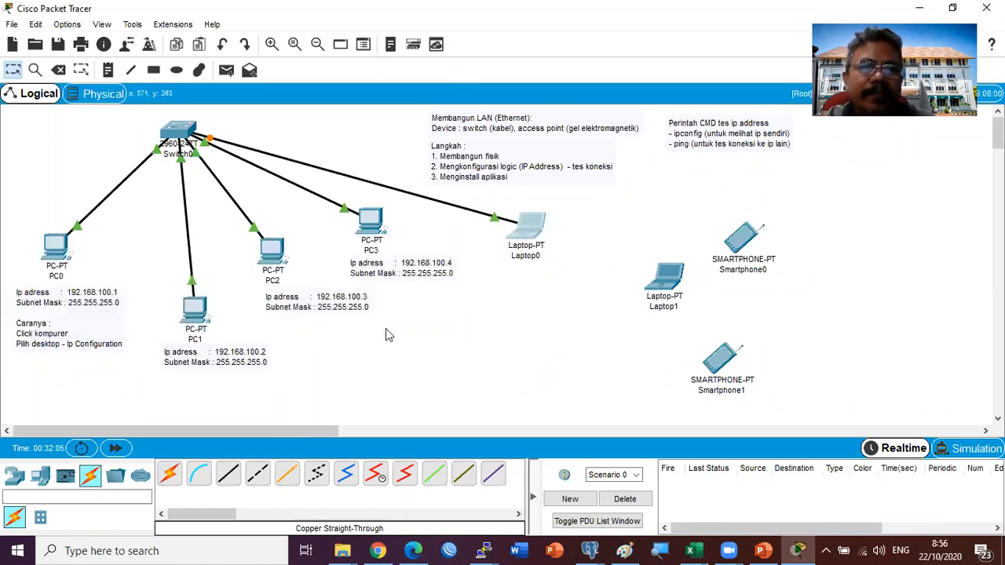
Step: Copy PC3's IP address note beneath Laptop0 and change the copied address to 192.168.100.5
drag(387, 268, 515, 274)
double_click(585, 269)
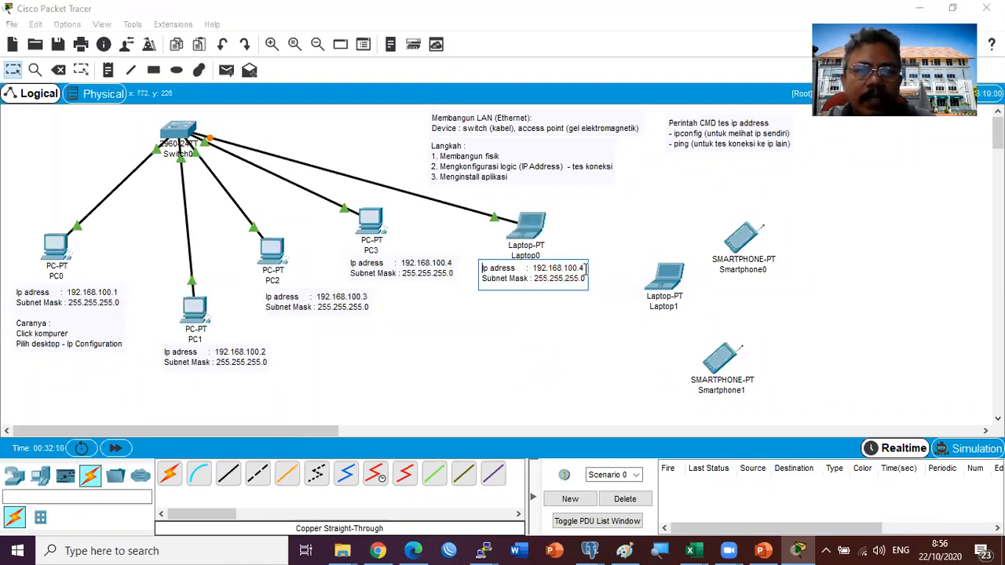
key(Left)
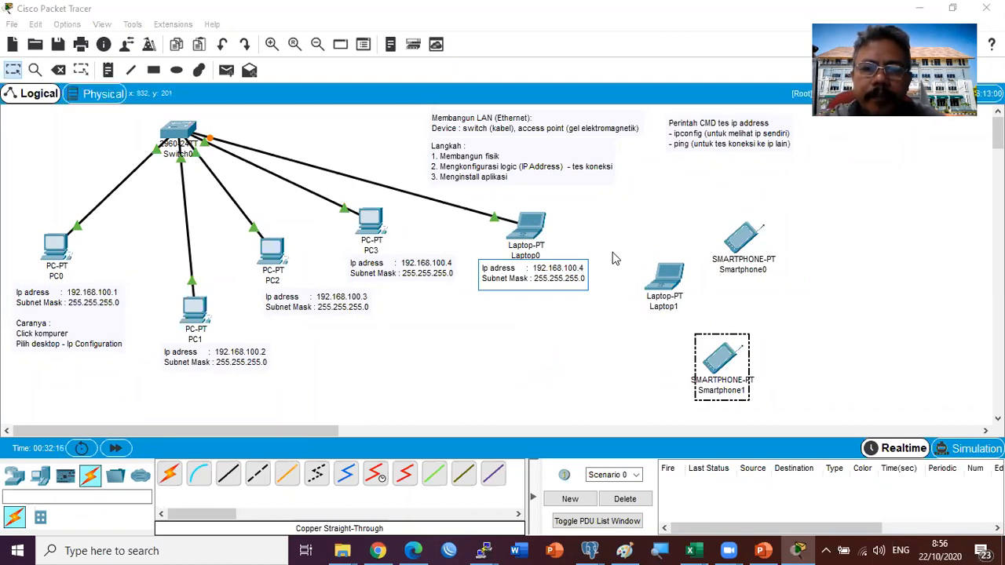
click(515, 344)
mouse_move(522, 272)
mouse_down()
mouse_move(513, 267)
mouse_move(518, 281)
mouse_up()
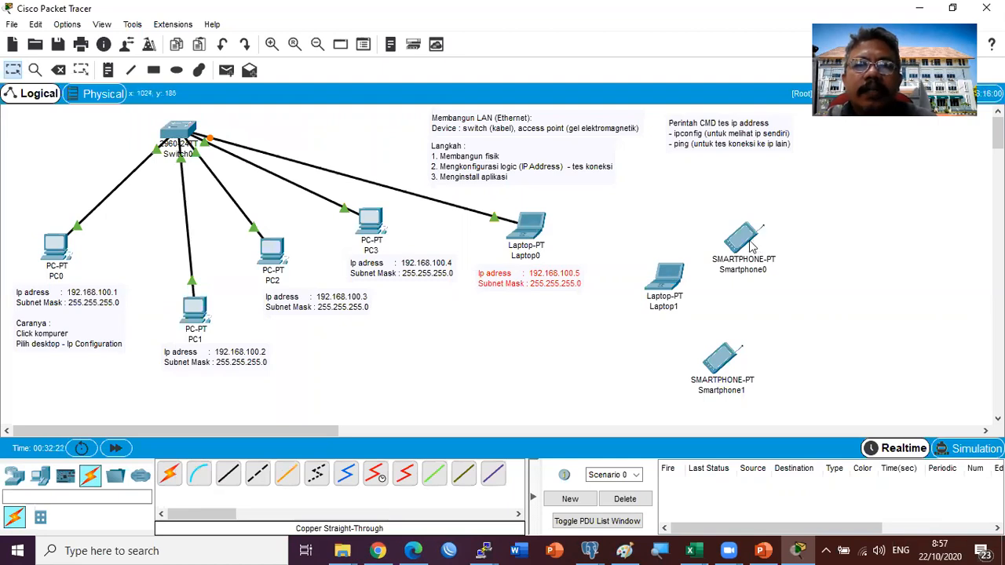
Step: Move Smartphone0, Smartphone1 and Laptop1 farther right, leaving free space between them and Laptop0
drag(749, 242, 821, 242)
drag(670, 287, 727, 292)
drag(718, 358, 817, 363)
drag(726, 290, 738, 324)
drag(814, 237, 863, 255)
drag(821, 366, 853, 363)
mouse_move(738, 323)
mouse_down()
mouse_move(760, 319)
mouse_move(752, 311)
mouse_up()
click(712, 313)
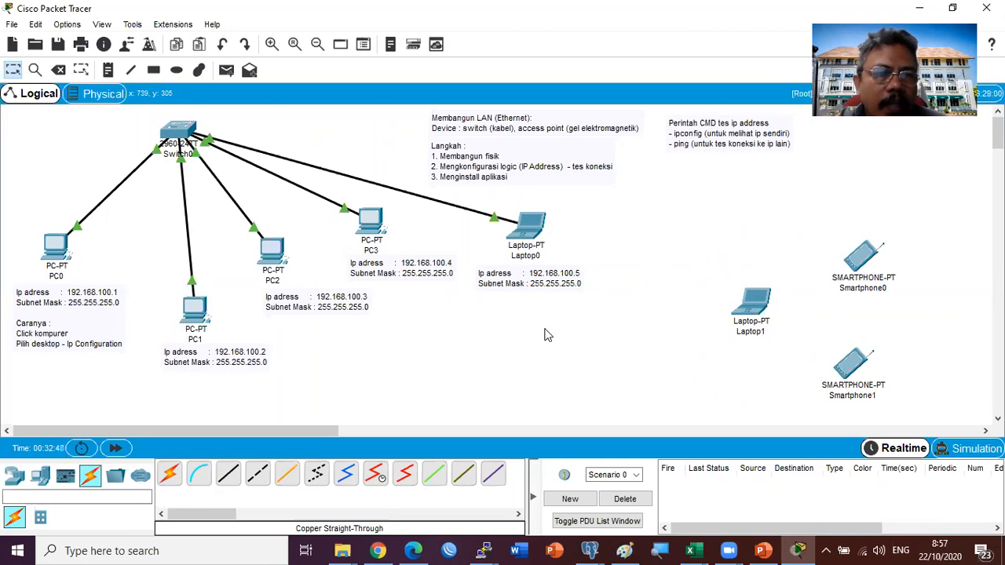
Step: Place an AccessPoint-PT wireless device above Laptop1, view its physical device view and close its window
click(15, 476)
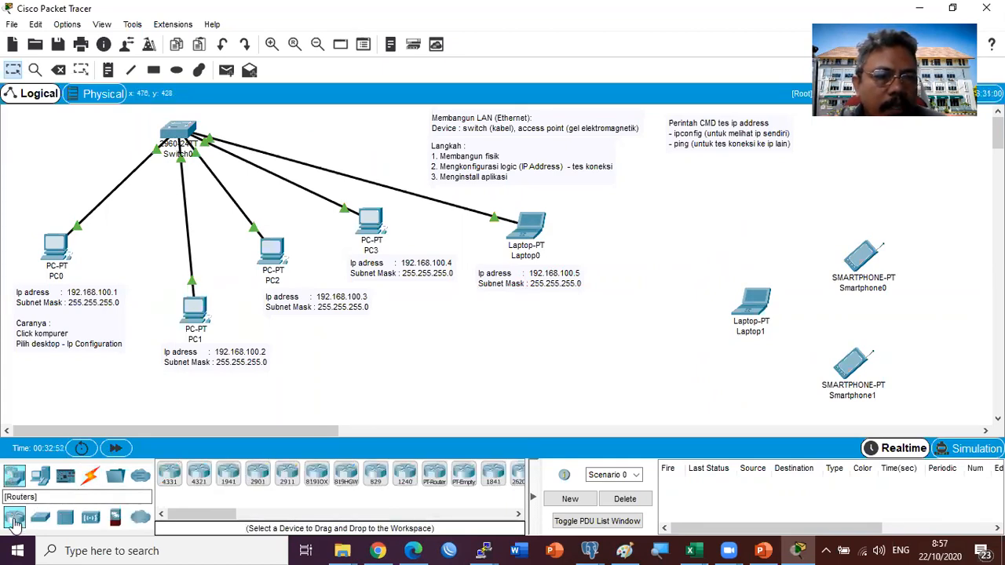
click(91, 520)
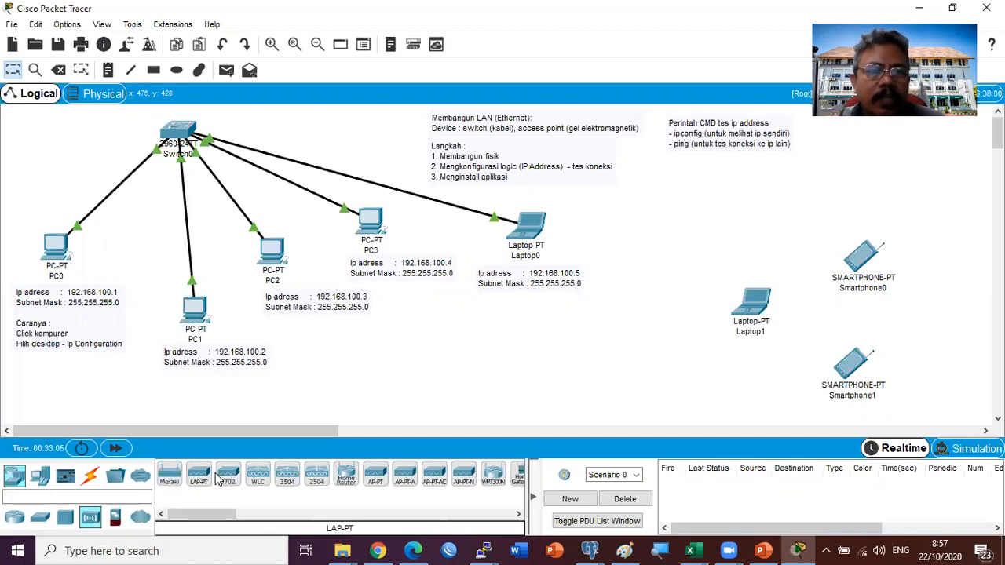
click(377, 481)
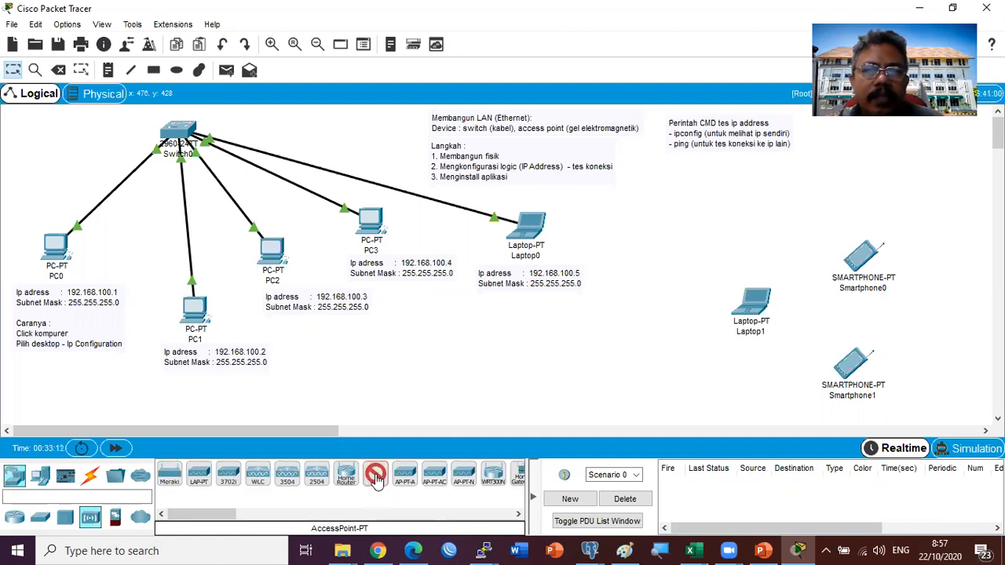
click(713, 206)
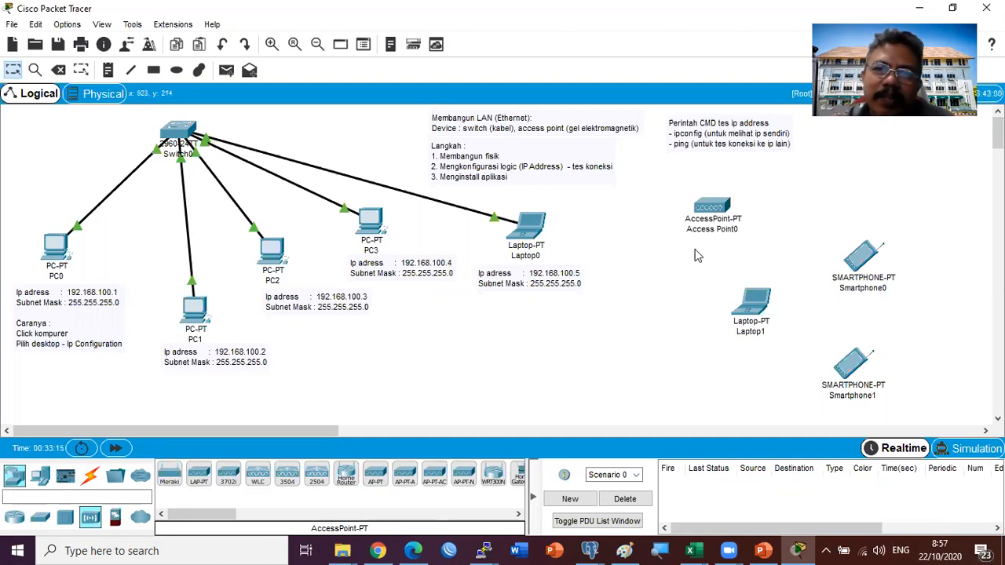
click(714, 208)
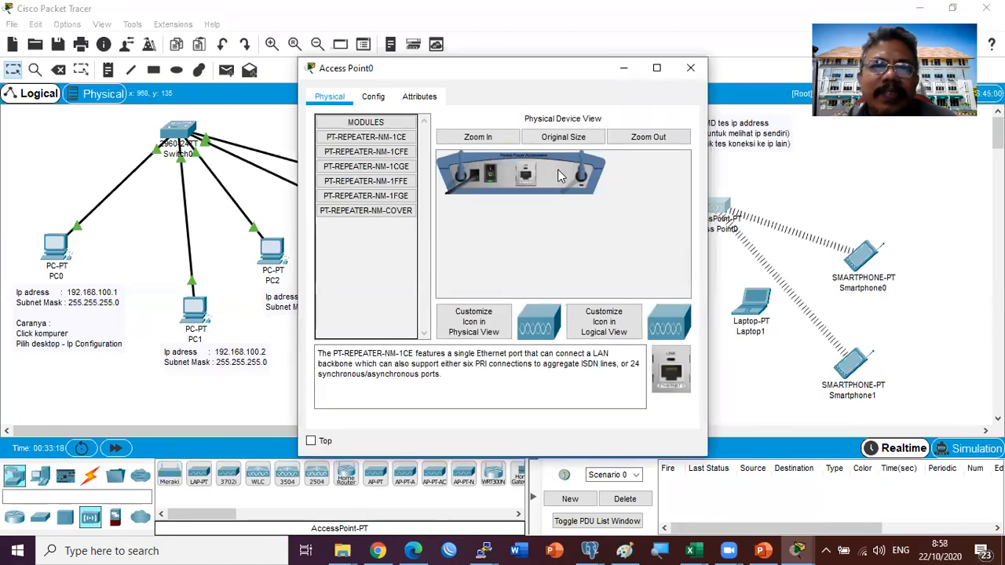
click(691, 67)
Step: Switch to Chrome and search Google Images for "access point" in place of "utp cable"
click(378, 551)
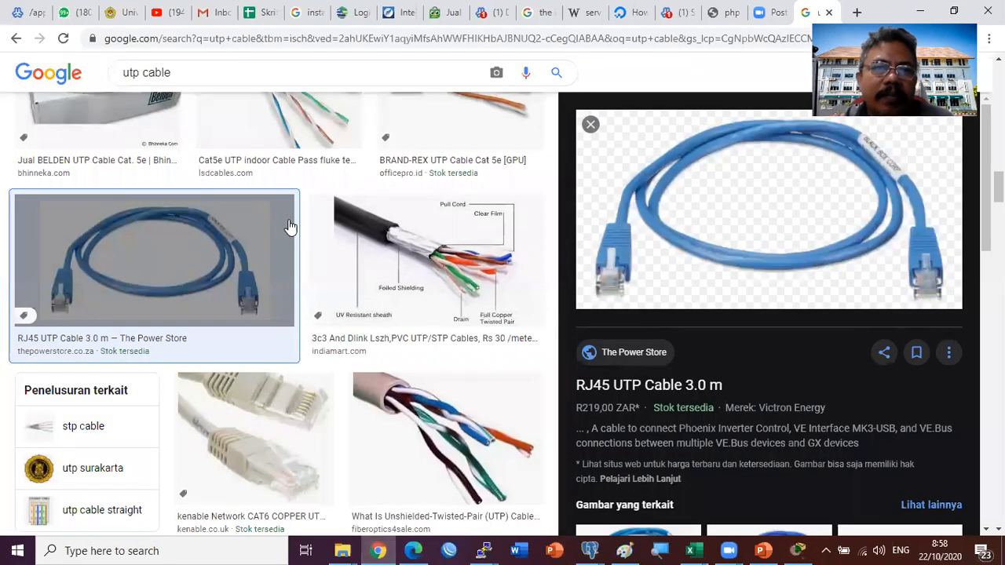
scroll(384, 266, down, 5)
scroll(192, 191, up, 6)
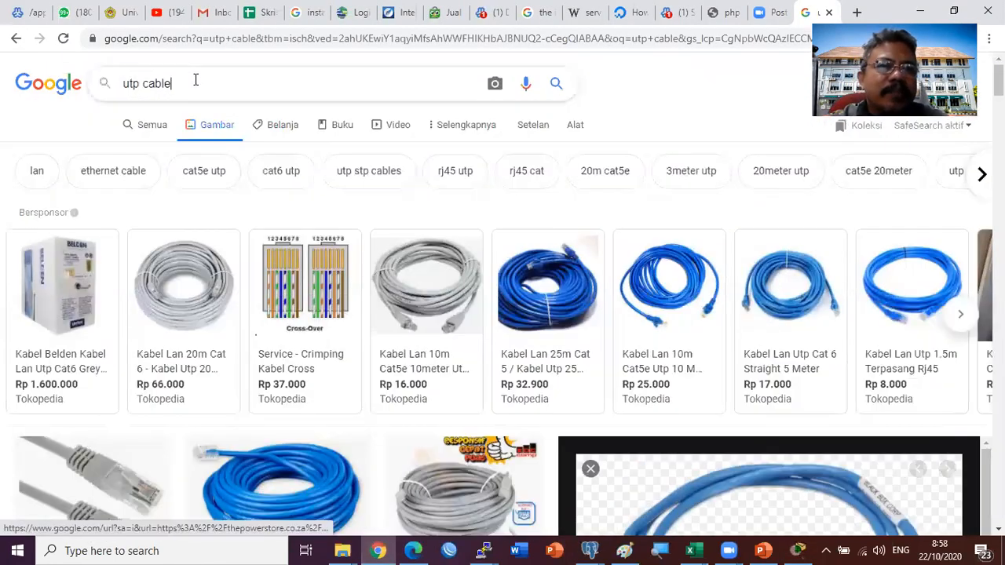
triple_click(195, 79)
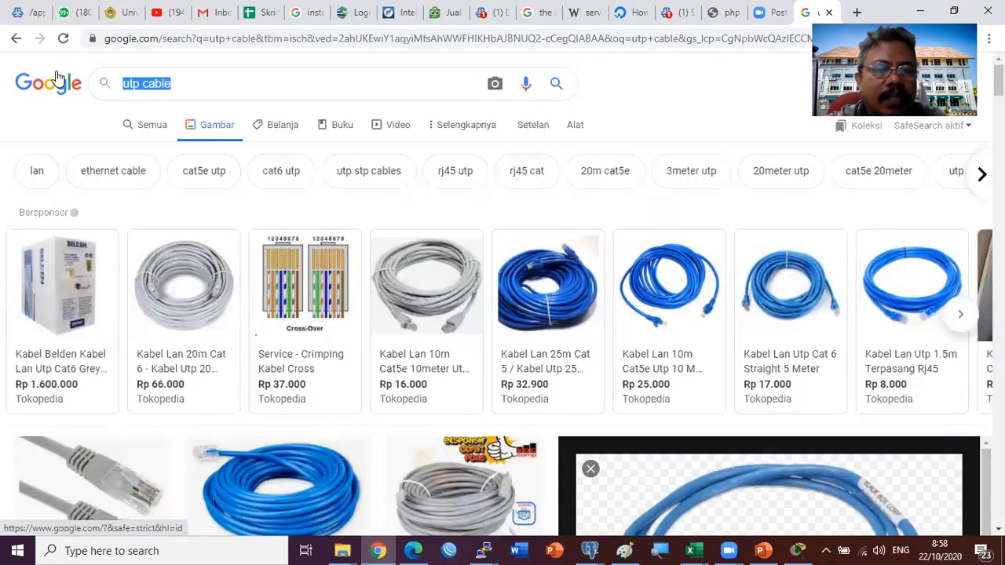
text(access)
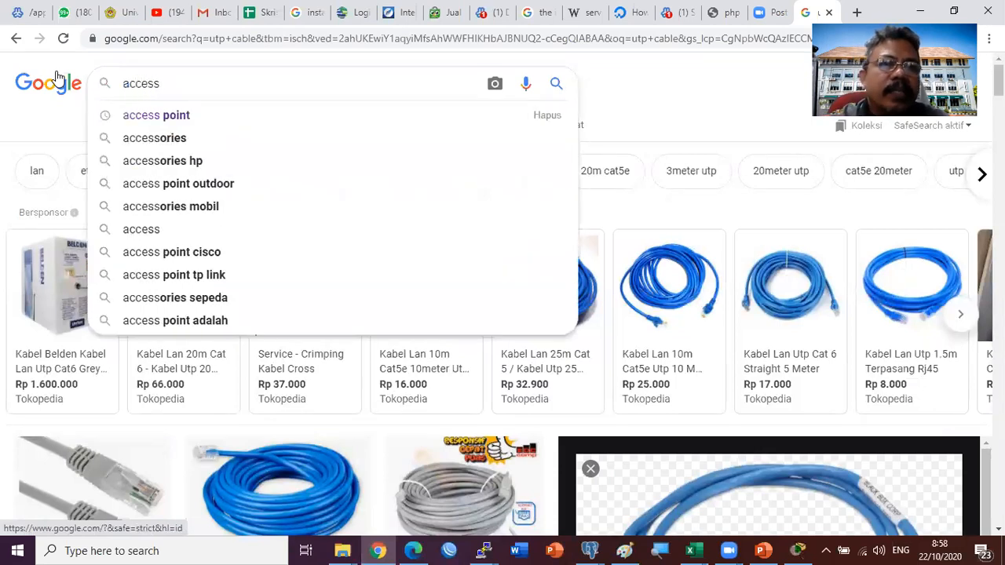
key(Down)
key(Return)
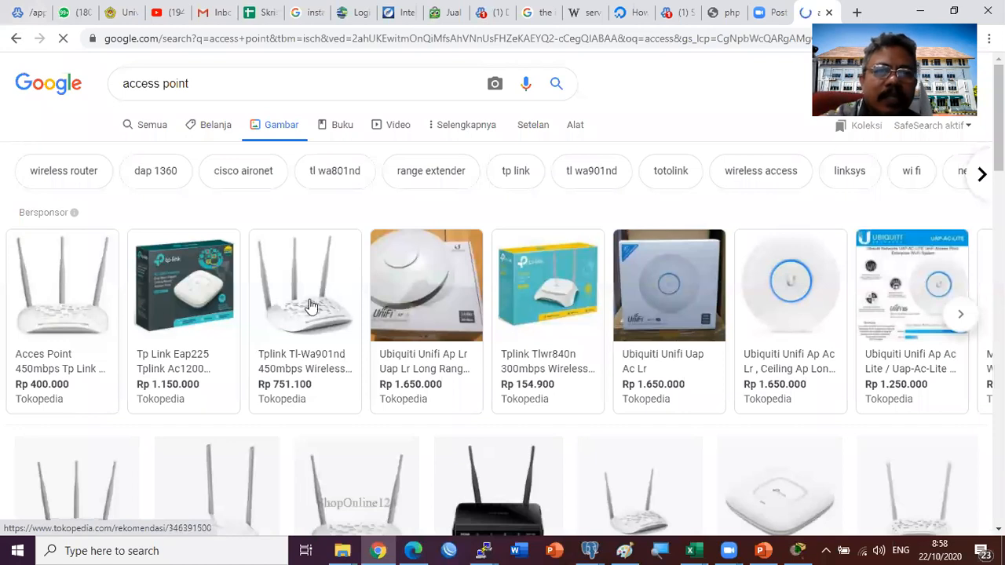
Step: Open the Ubiquiti Unifi AP LR product listing, close its tab, and browse the access point image results
click(431, 306)
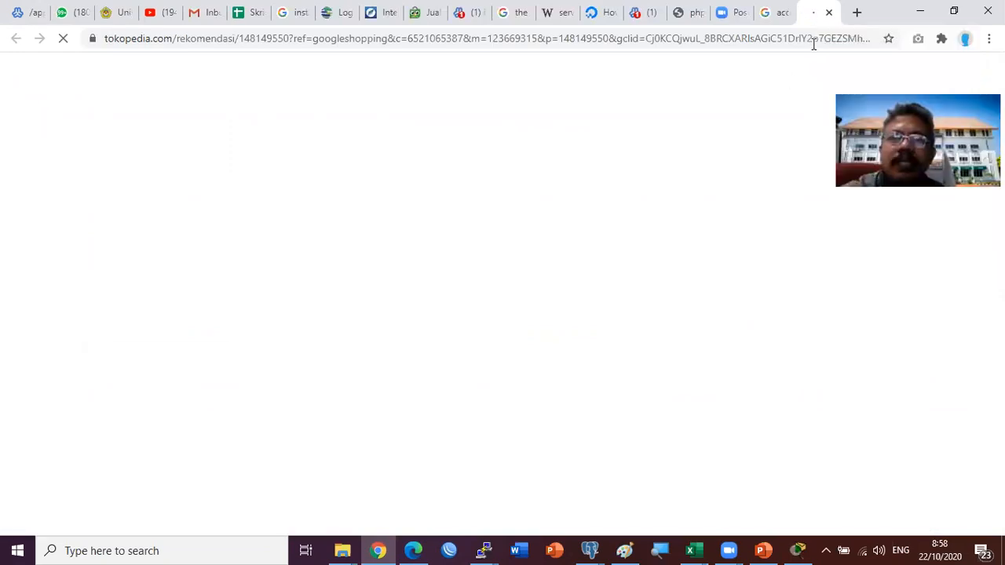
key(ctrl+w)
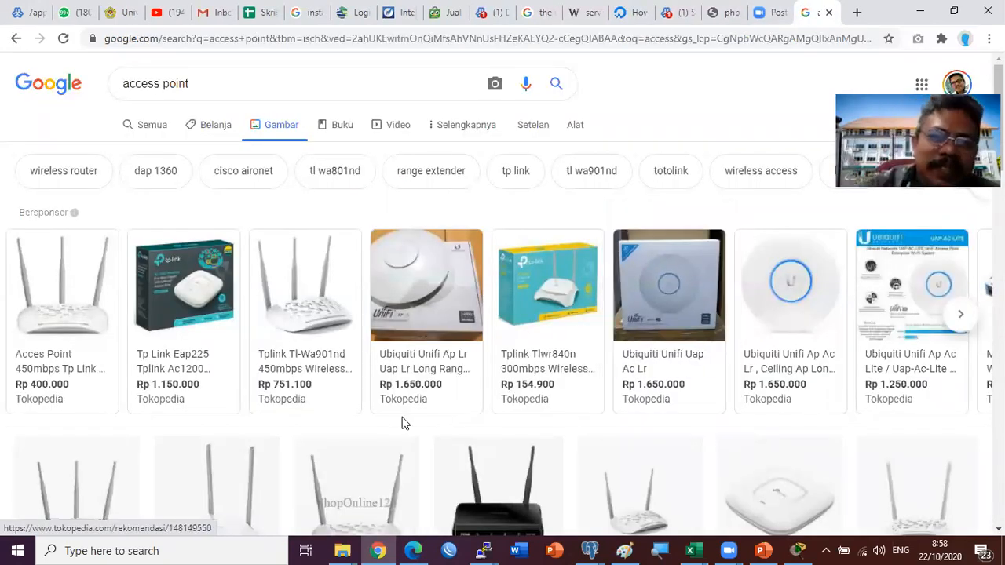
scroll(616, 506, down, 2)
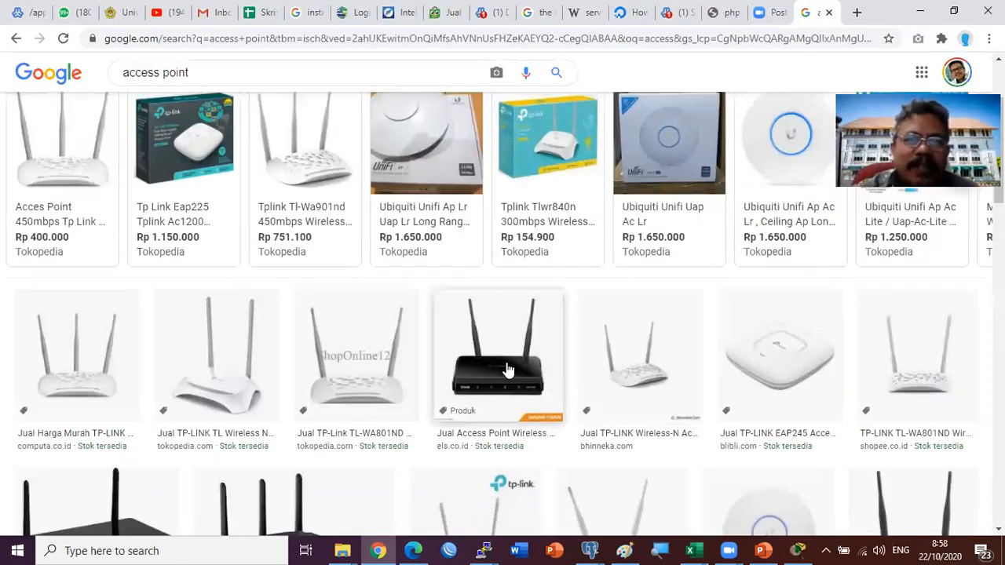
Step: Preview the D-Link, TP-Link EAP245 and other TP-Link access point images from the search results
click(509, 372)
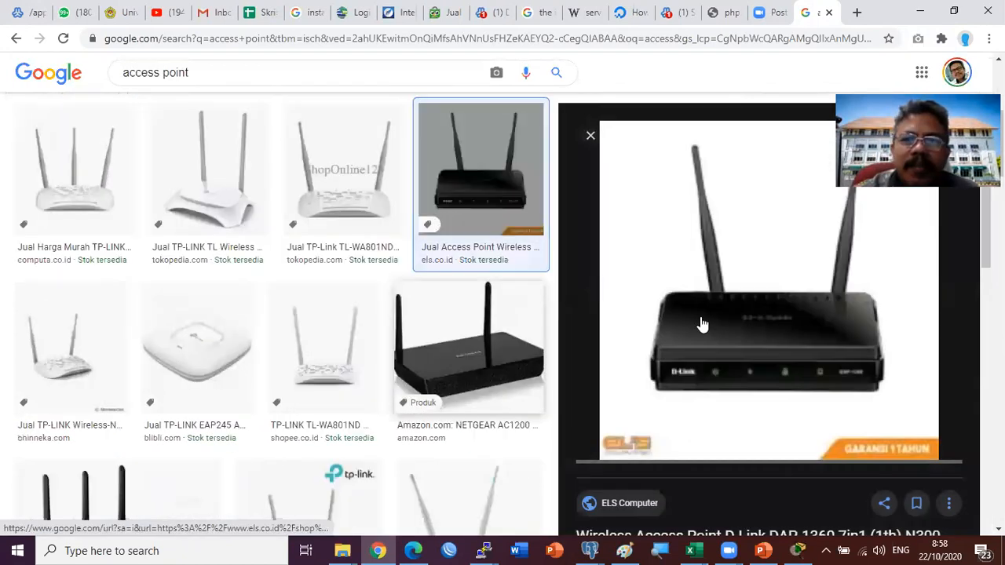
click(185, 366)
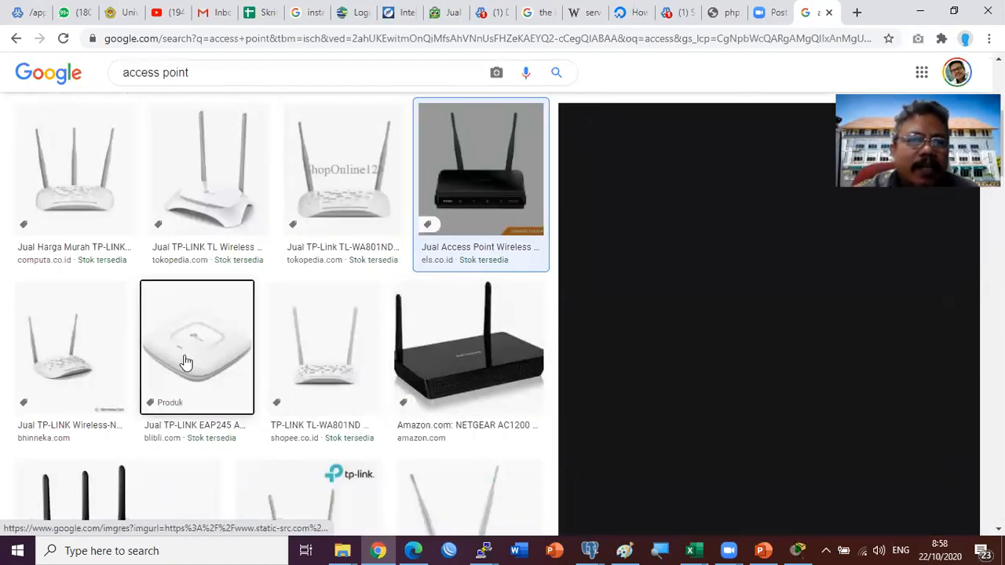
click(51, 336)
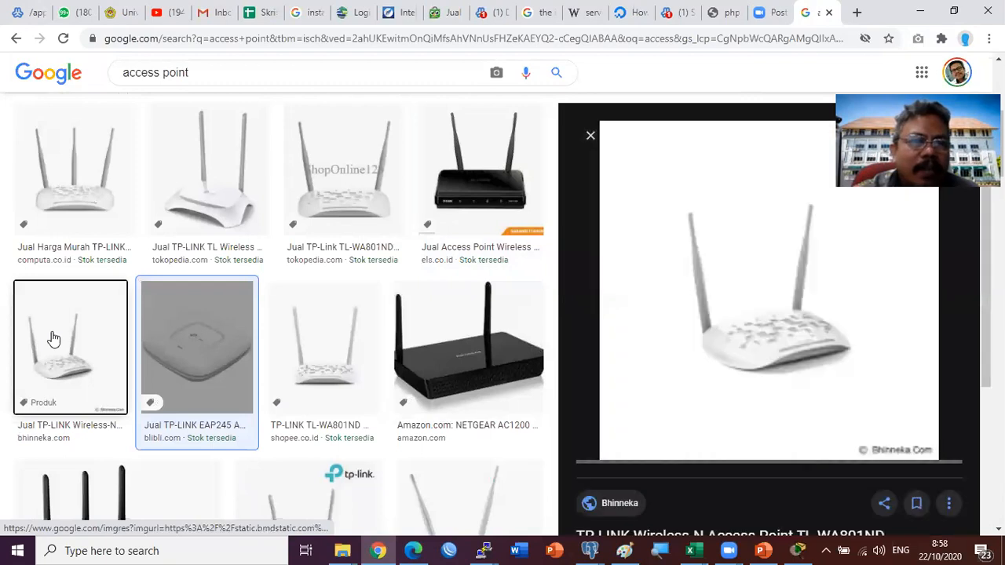
click(202, 195)
click(78, 201)
Step: Browse further through the access point image results to examine the different indoor, ceiling and outdoor models
scroll(442, 410, down, 6)
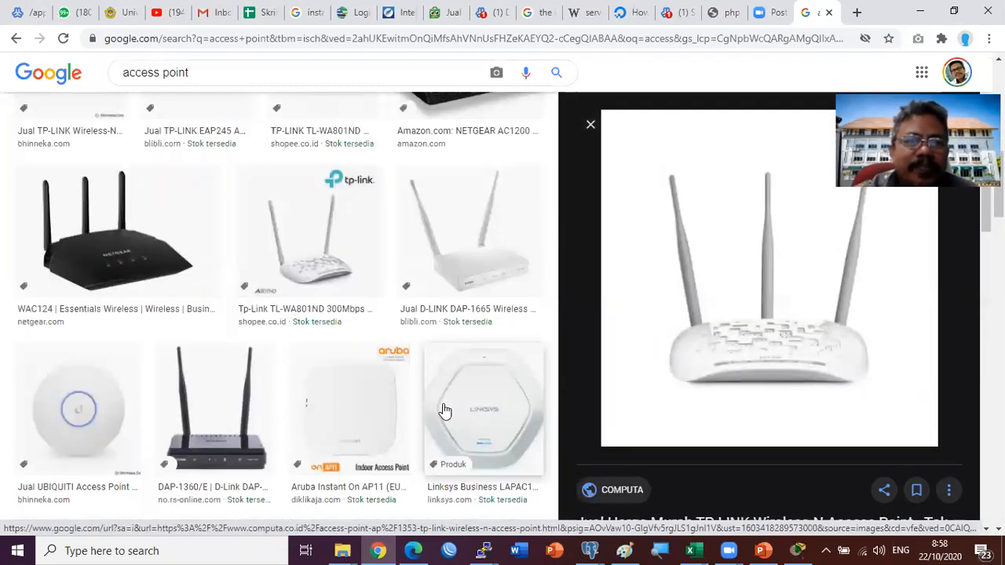
scroll(446, 414, down, 6)
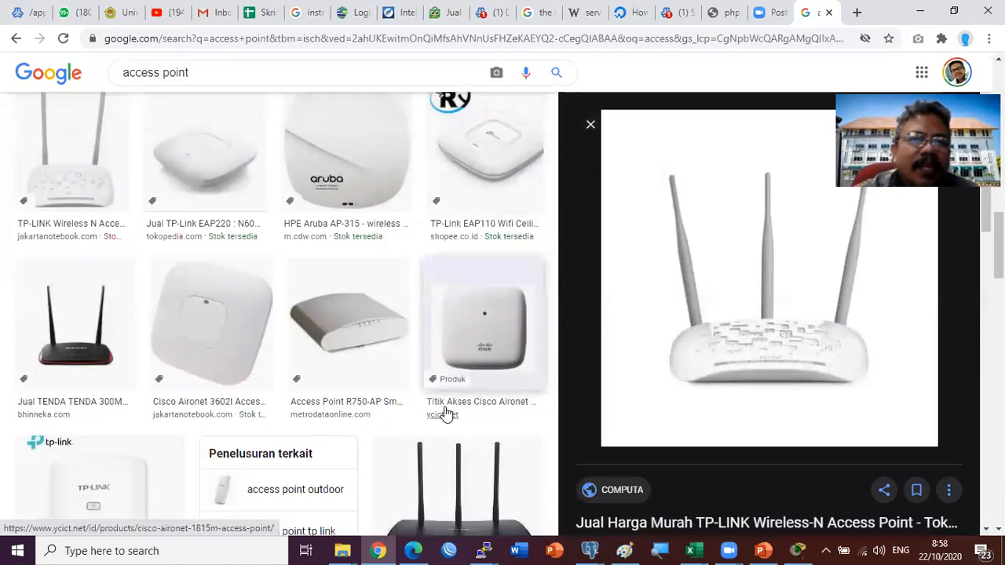
scroll(446, 415, down, 1)
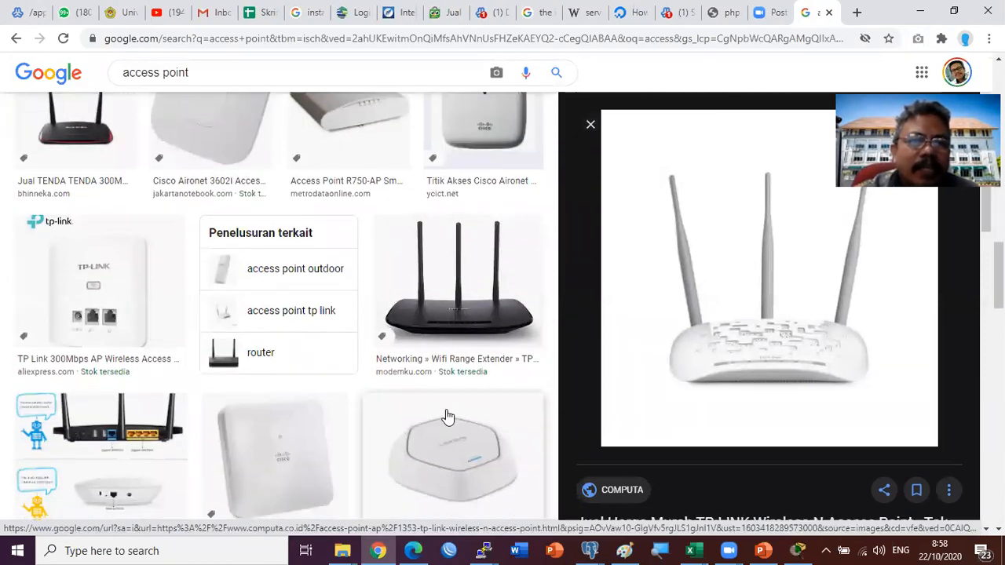
scroll(448, 416, down, 6)
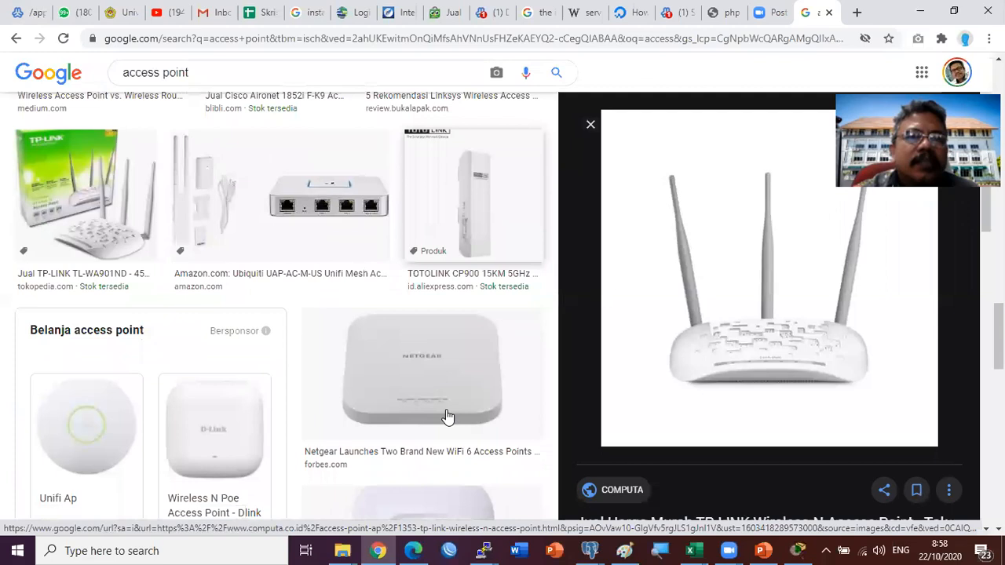
scroll(447, 416, down, 4)
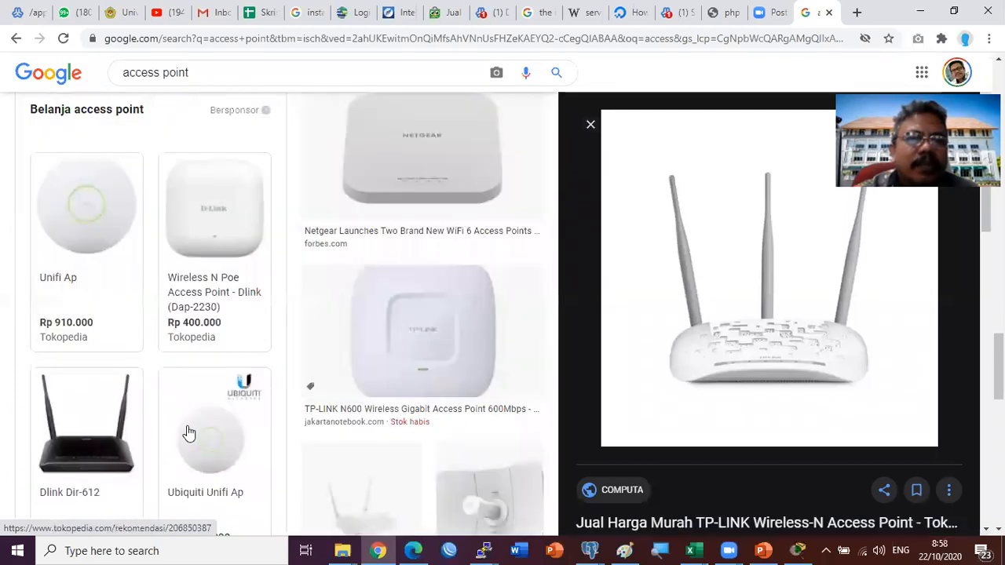
scroll(189, 432, down, 4)
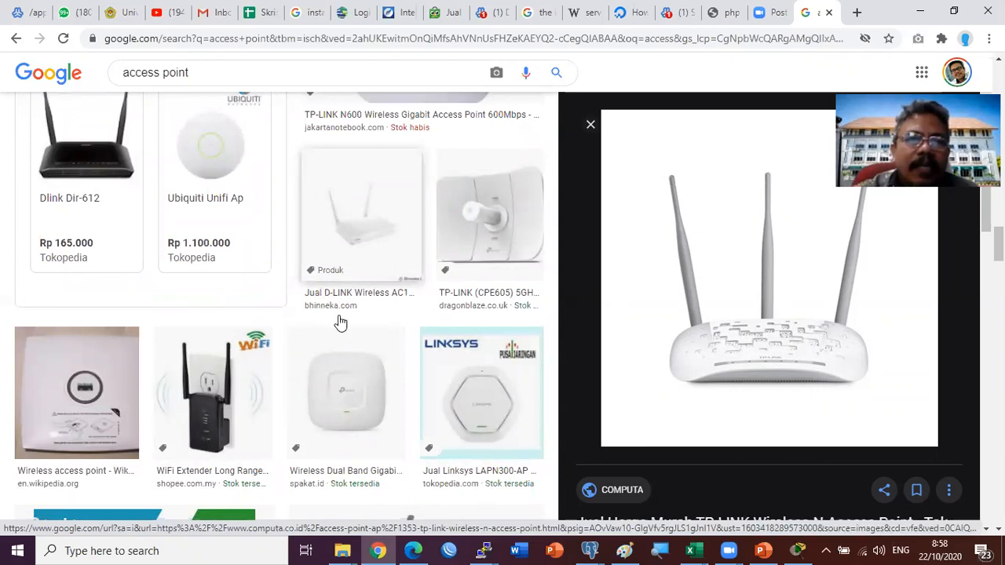
scroll(389, 402, down, 7)
scroll(385, 403, up, 5)
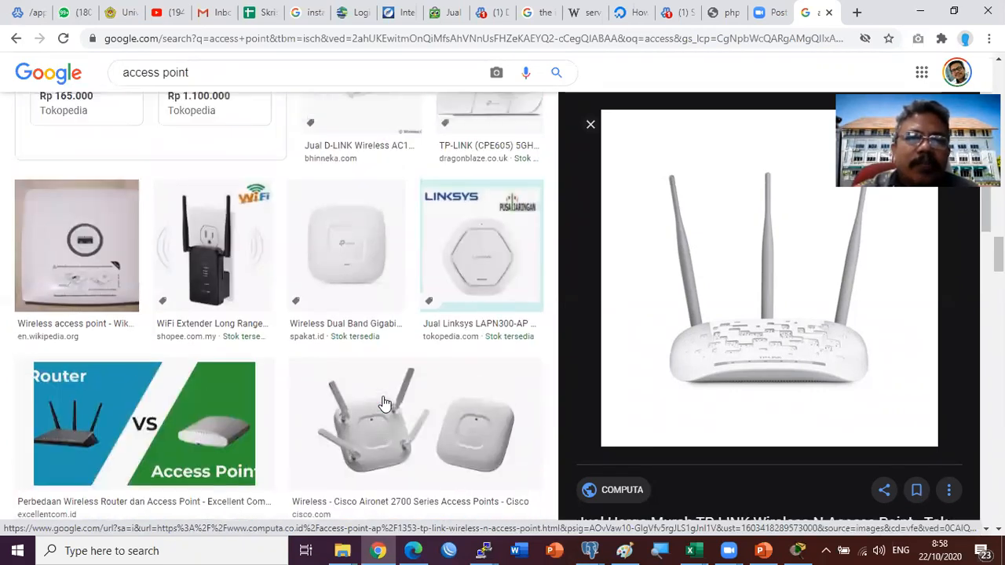
scroll(385, 403, up, 10)
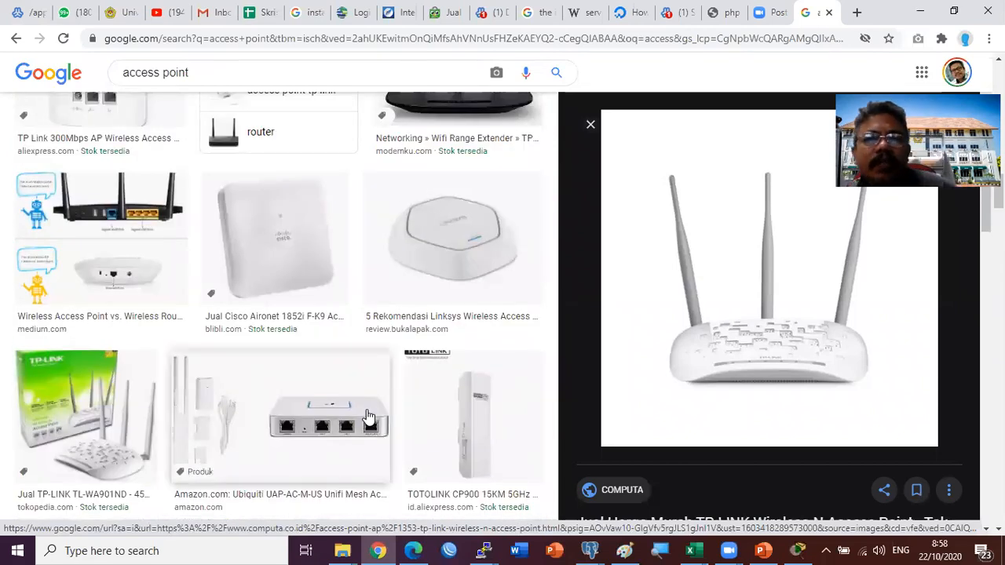
Step: Preview the Linksys wireless access point image and the picture comparing a wireless access point with a wireless router
click(458, 233)
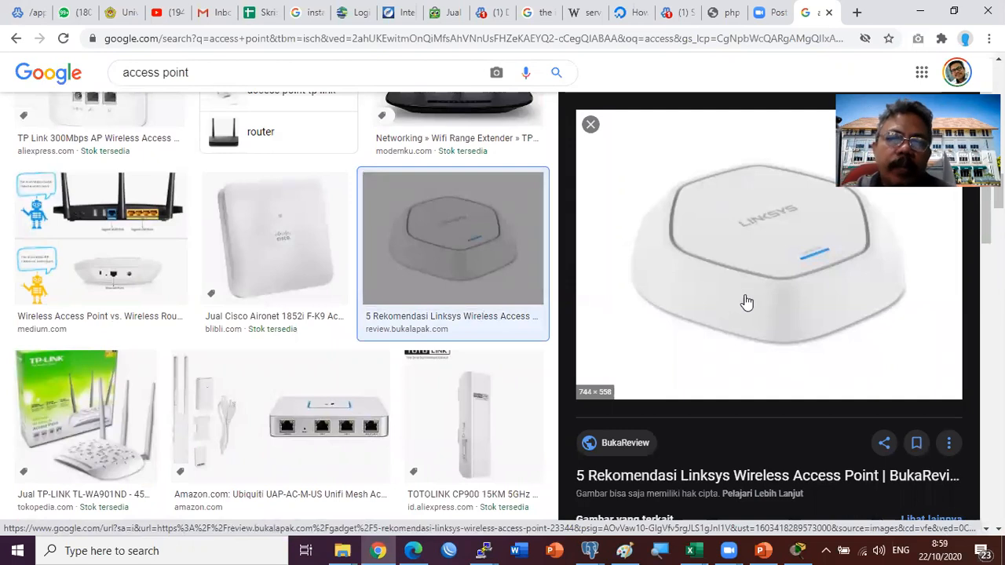
scroll(314, 373, up, 4)
scroll(208, 370, down, 2)
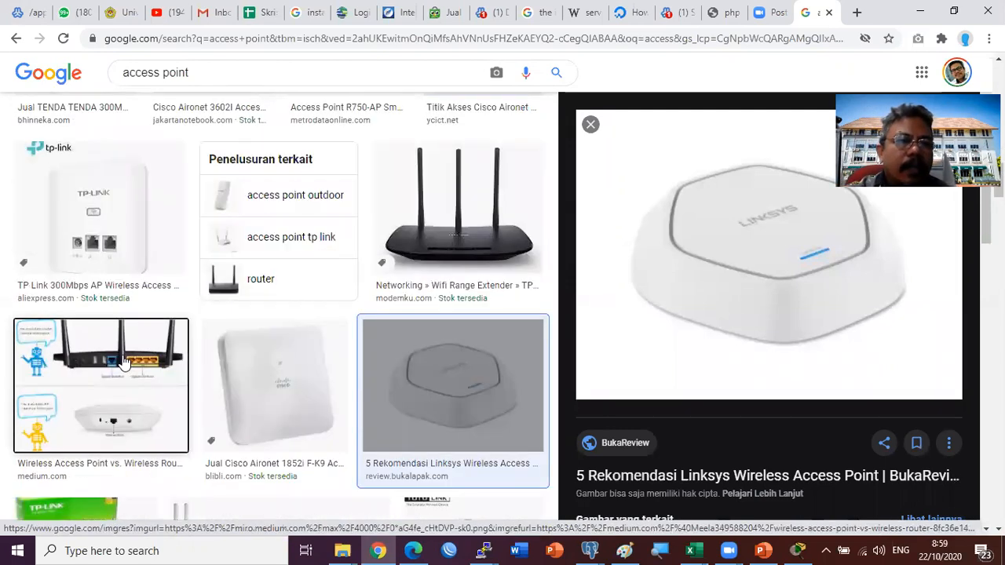
click(125, 365)
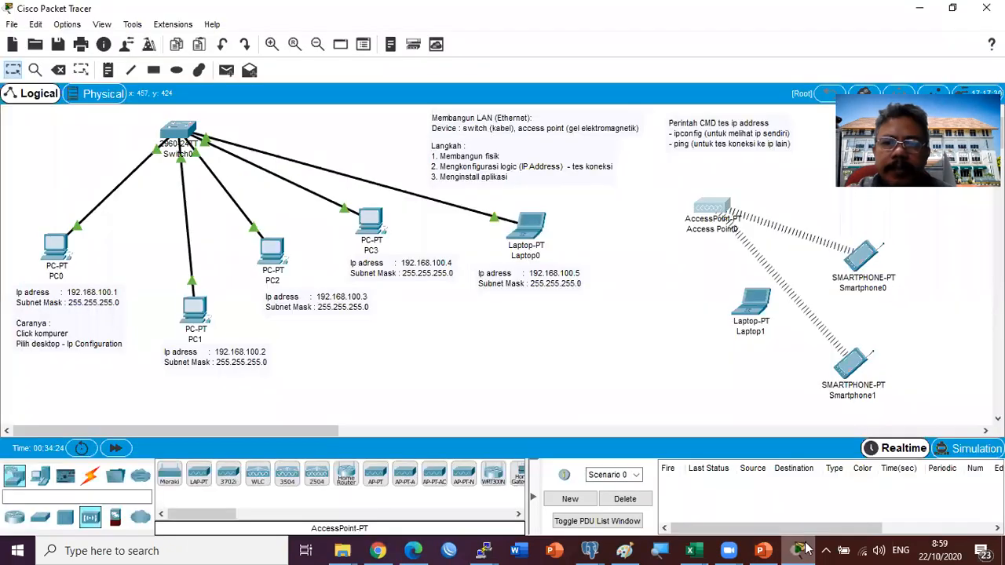
Step: Switch to Cisco Packet Tracer and spread the wireless devices out, moving Access Point0 right and Laptop1 lower left
click(798, 551)
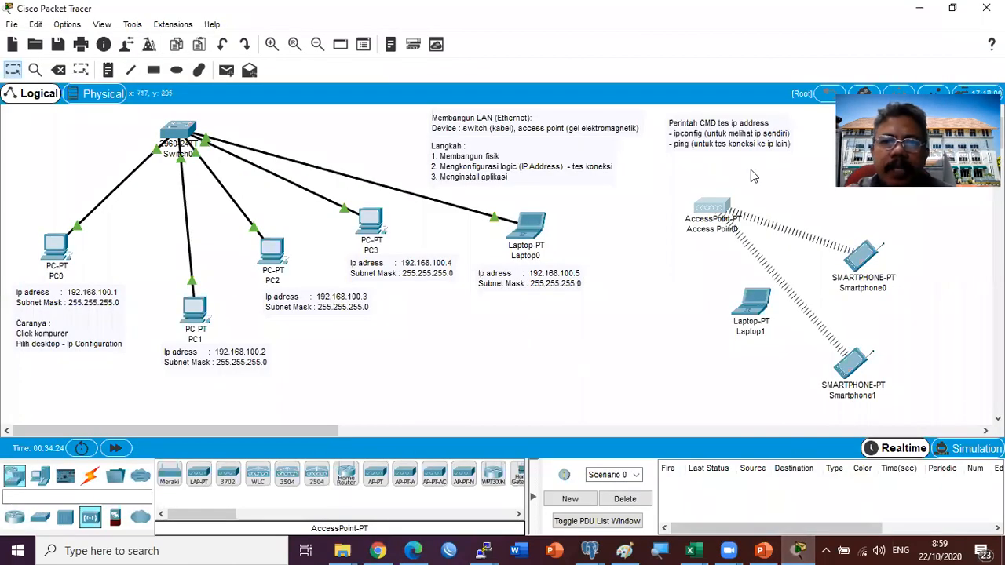
drag(716, 207, 761, 196)
drag(744, 311, 680, 323)
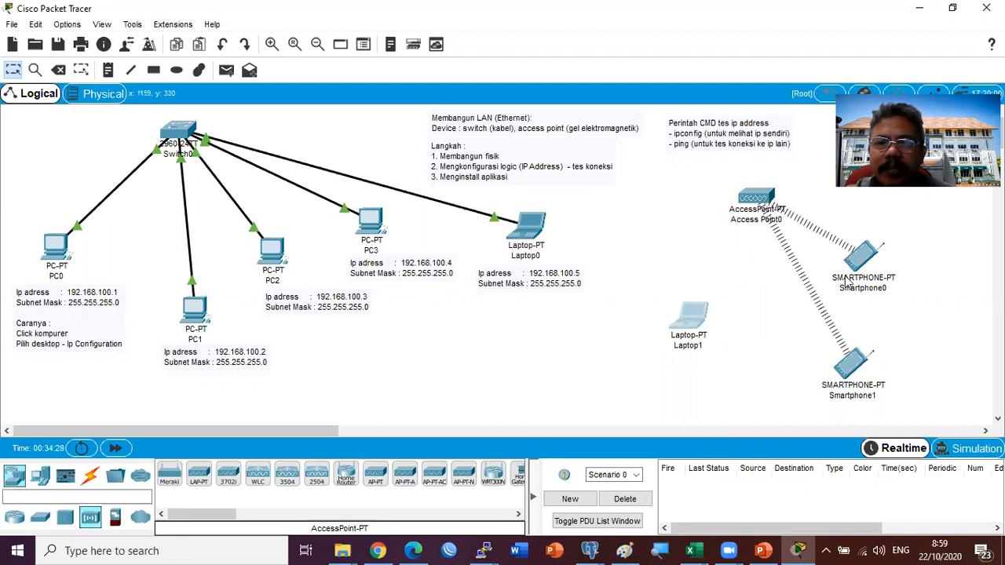
drag(772, 205, 769, 216)
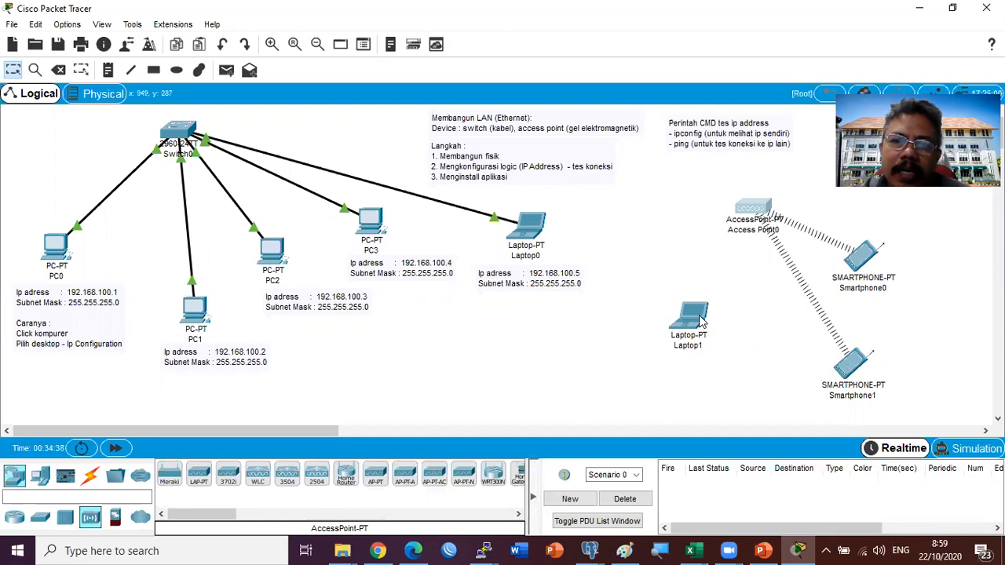
Step: Check Laptop1's port summary and shift the laptop slightly farther left, away from Smartphone1
mouse_move(698, 322)
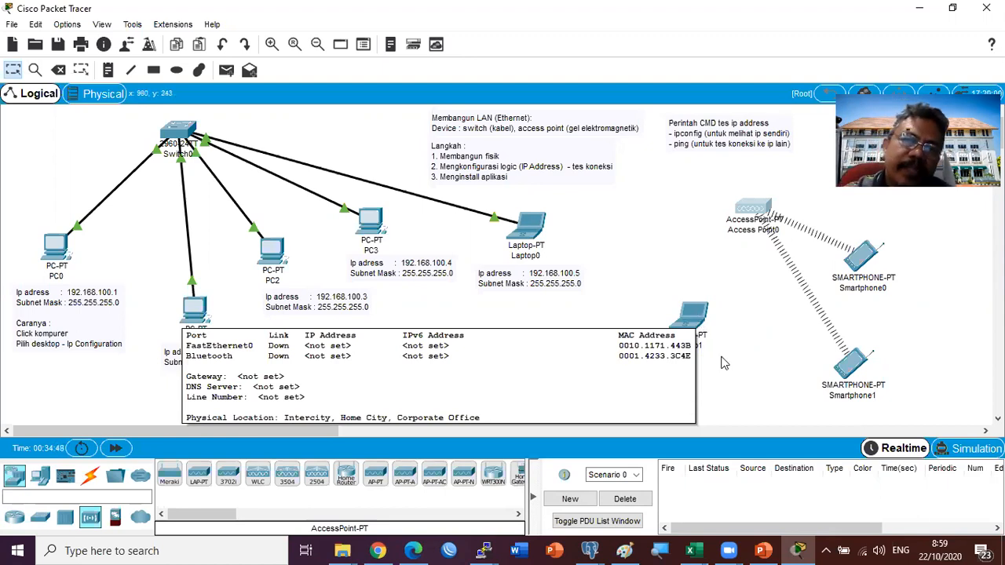
drag(697, 325, 696, 335)
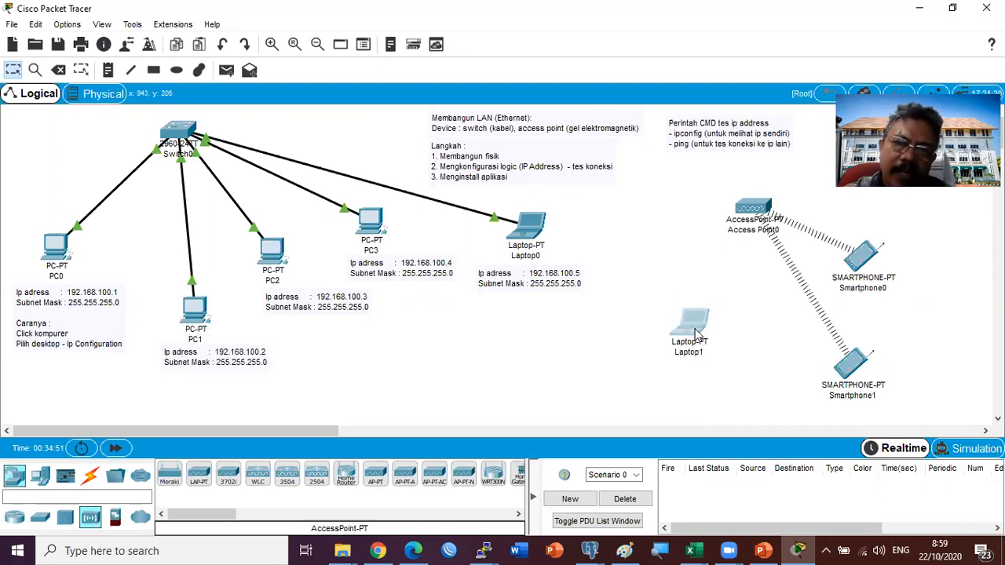
click(715, 376)
drag(689, 336, 680, 344)
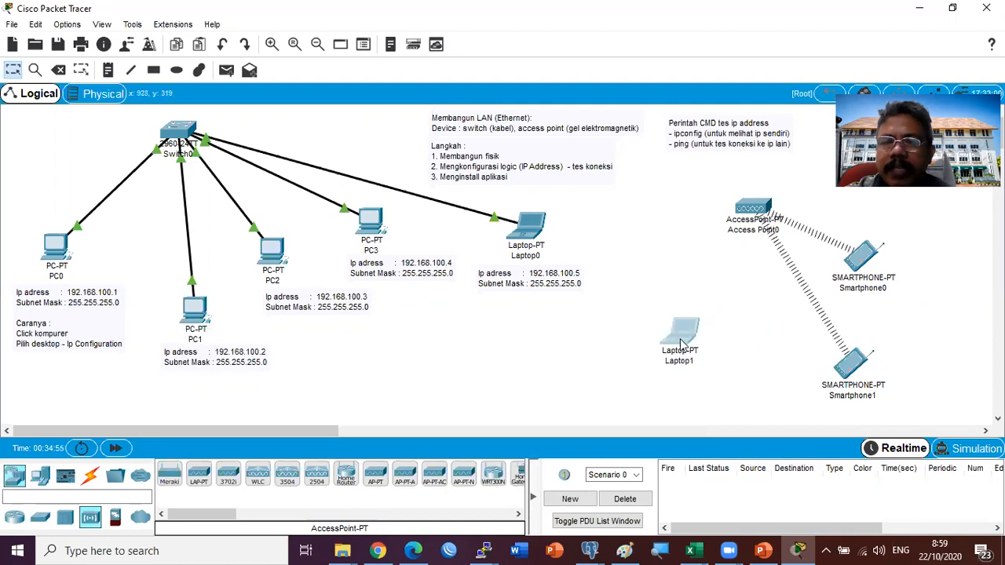
mouse_move(680, 343)
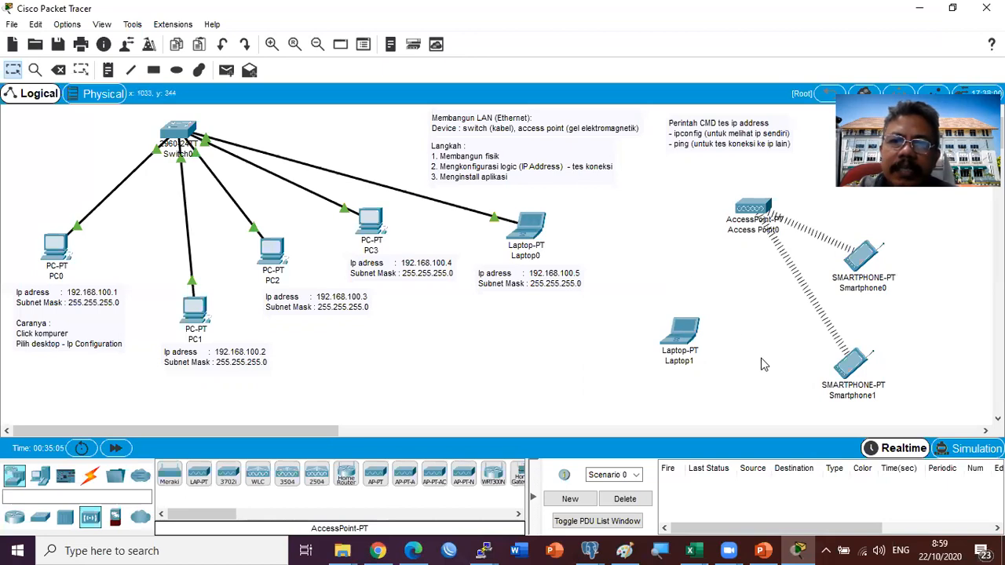
mouse_move(686, 334)
mouse_down()
mouse_move(691, 326)
mouse_move(679, 326)
mouse_up()
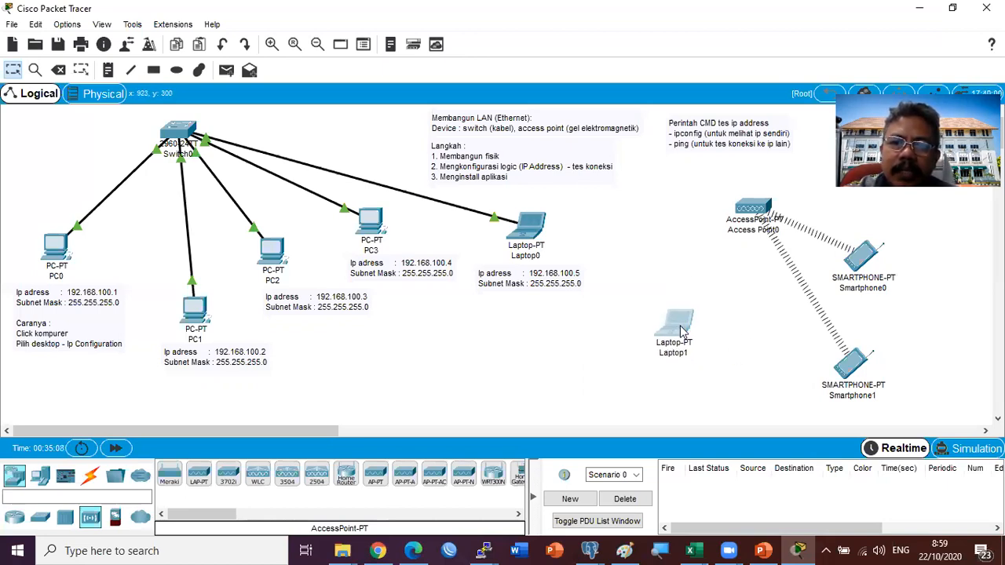
Step: Open Laptop1's physical device view and, with its power off, remove the PT-LAPTOP-NM-1CFE module
click(680, 331)
drag(686, 249, 689, 318)
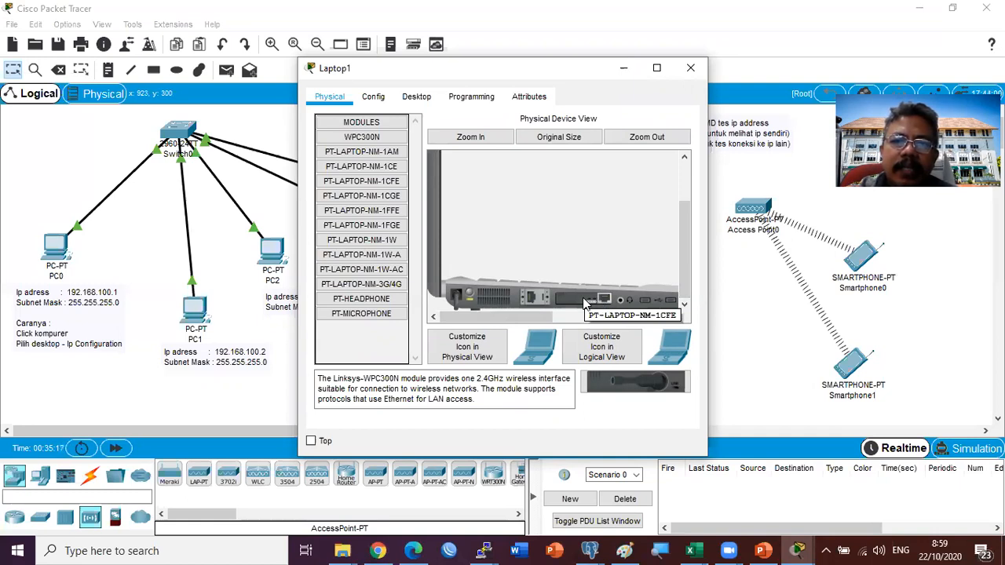
drag(583, 303, 350, 332)
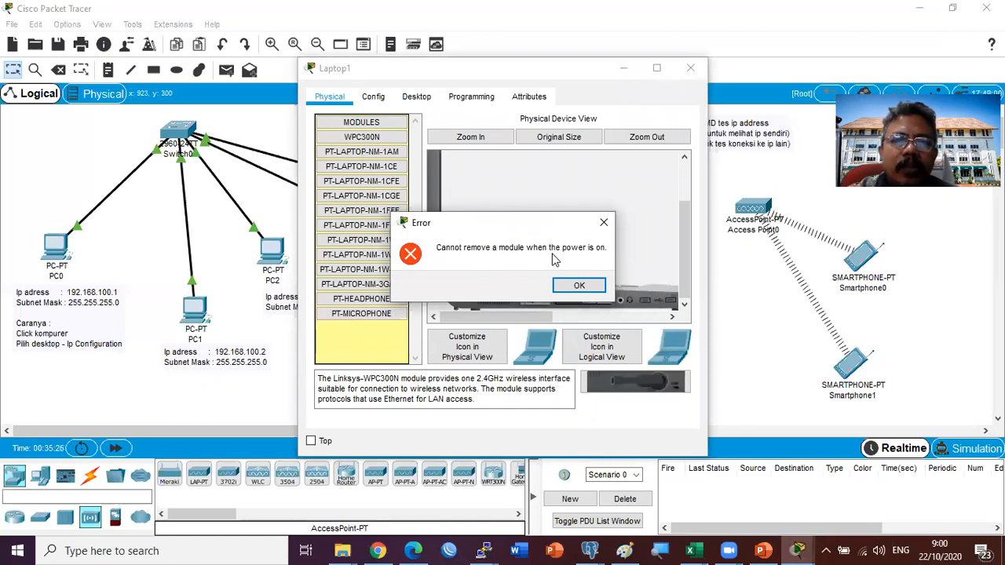
click(604, 223)
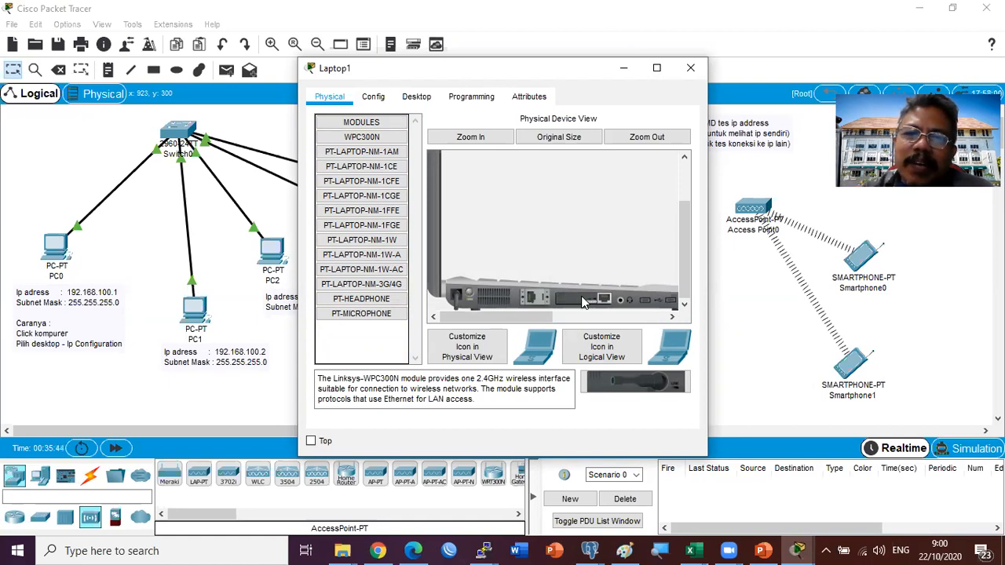
drag(596, 302, 362, 336)
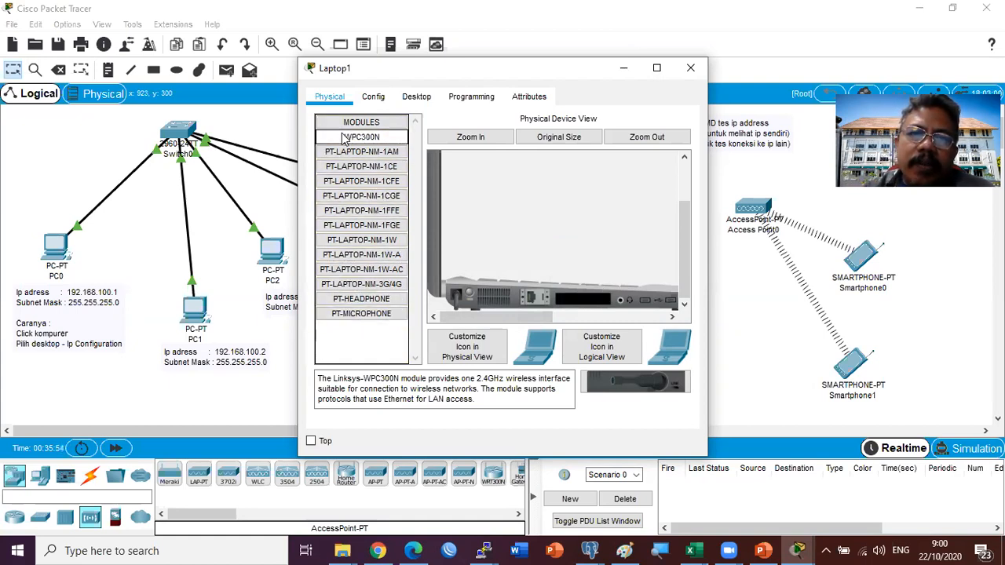
Step: Install the WPC300N wireless module in Laptop1's empty slot, power the laptop on and close its window
drag(362, 140, 594, 310)
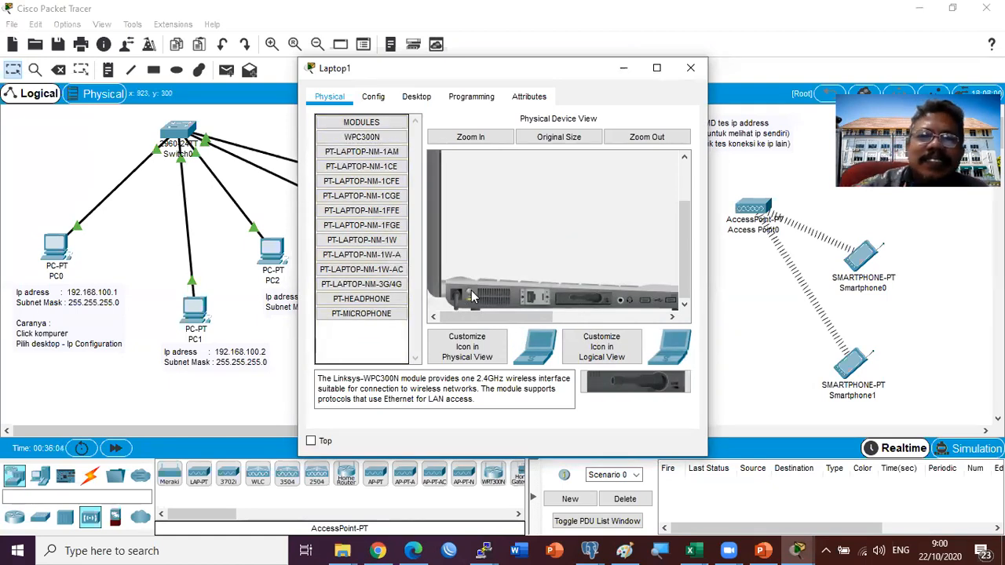
scroll(636, 224, up, 3)
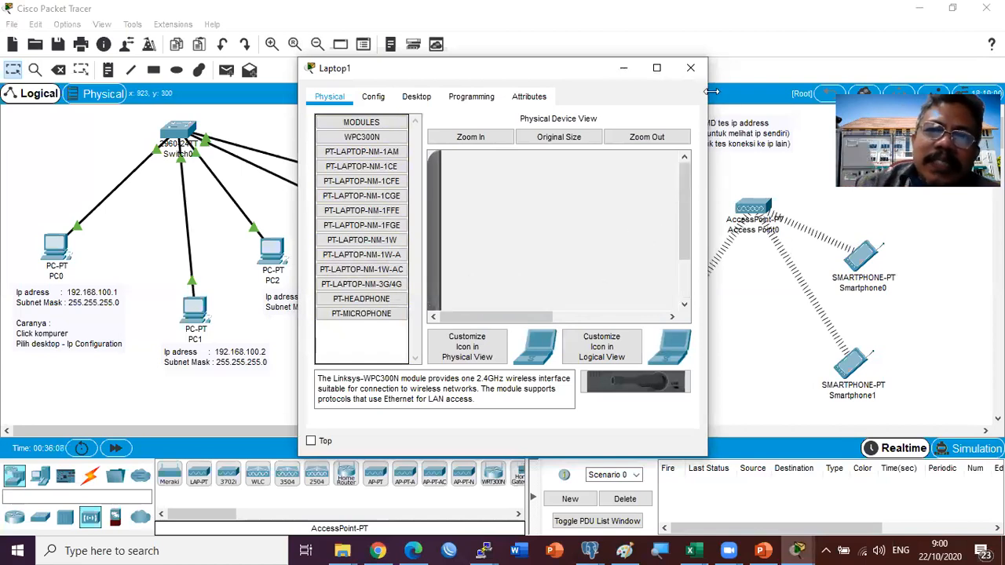
click(691, 69)
Step: Arrange the wireless devices around Access Point0, with Laptop1 at lower left, Smartphone1 closer below and Smartphone0 farther right
drag(674, 343, 643, 339)
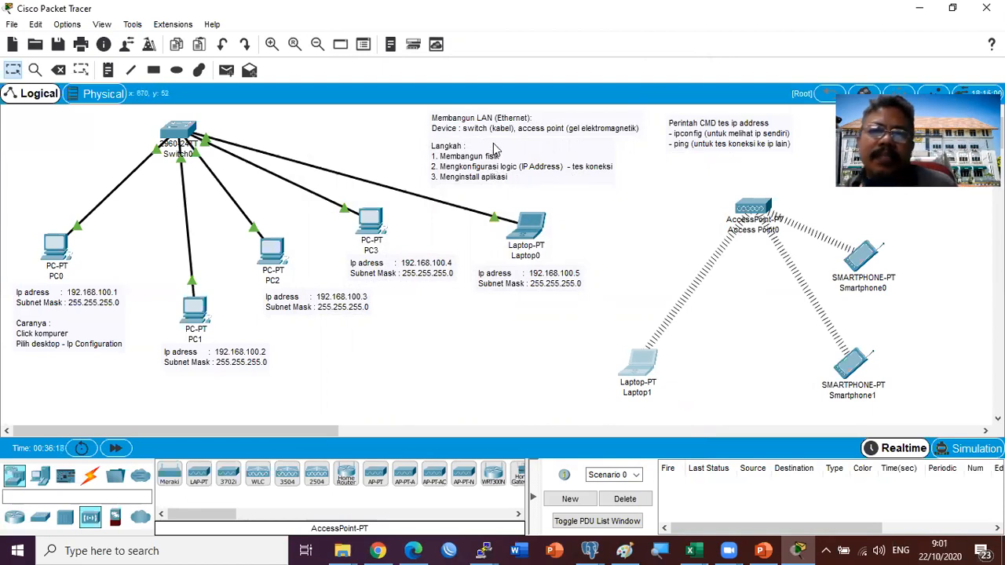
drag(641, 366, 672, 318)
drag(866, 265, 902, 255)
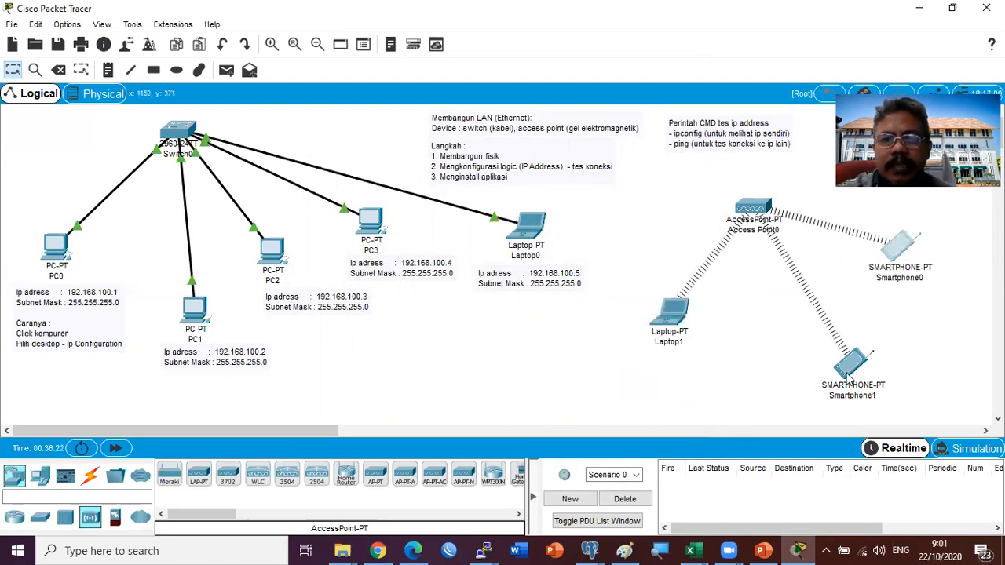
drag(851, 376, 813, 333)
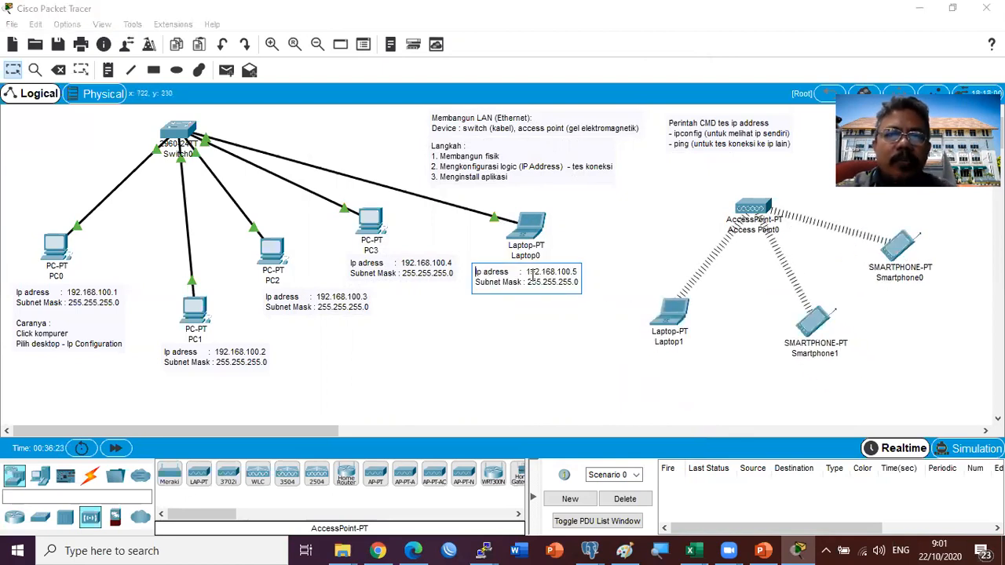
Step: Place a copy of Laptop0's address note under Laptop1 and change its IP address to 192.168.100.6
drag(655, 362, 648, 360)
double_click(717, 357)
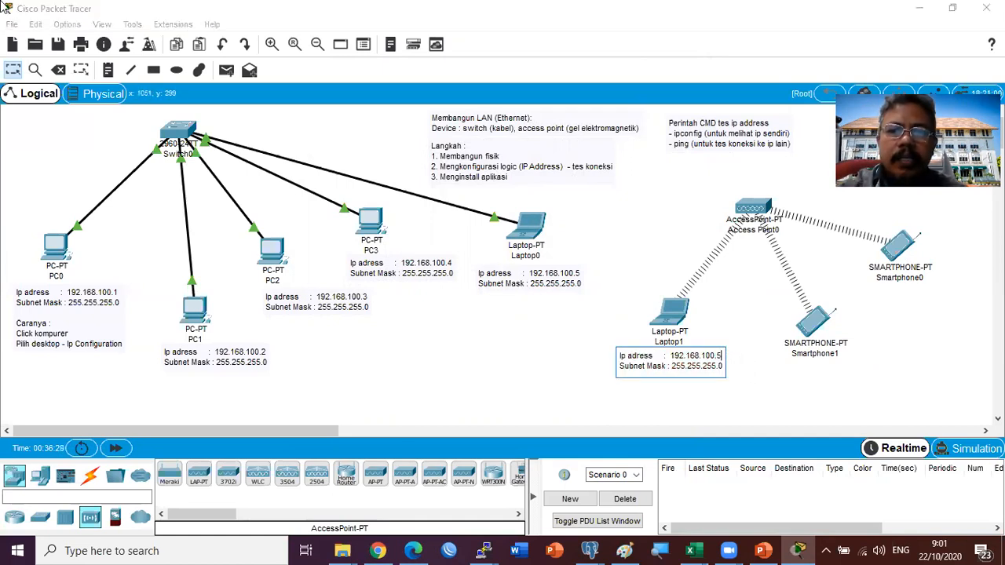
text(6)
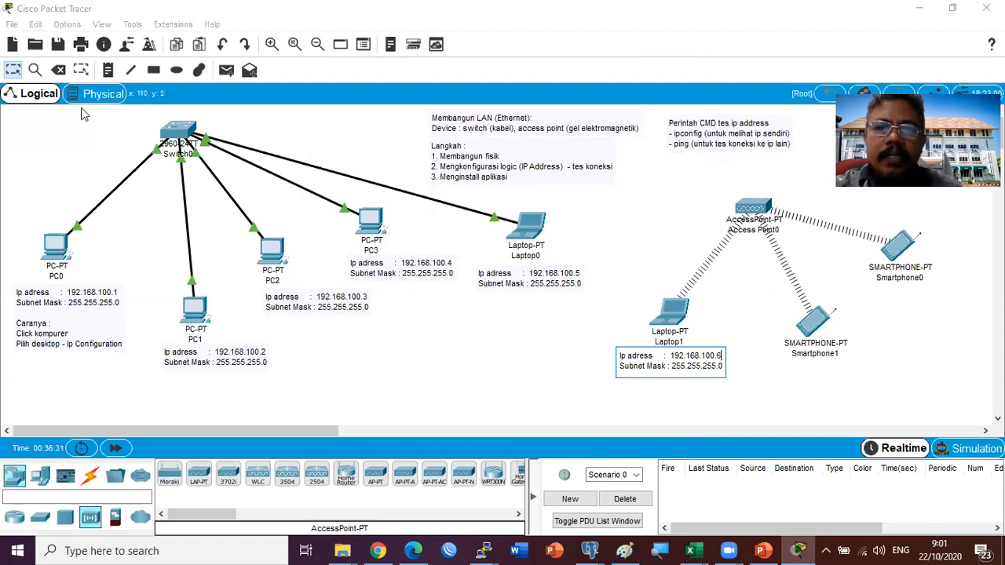
Step: Place another copy of the address note under Smartphone1 and change its IP address to 192.168.100.7
click(873, 386)
drag(848, 374, 817, 369)
click(885, 372)
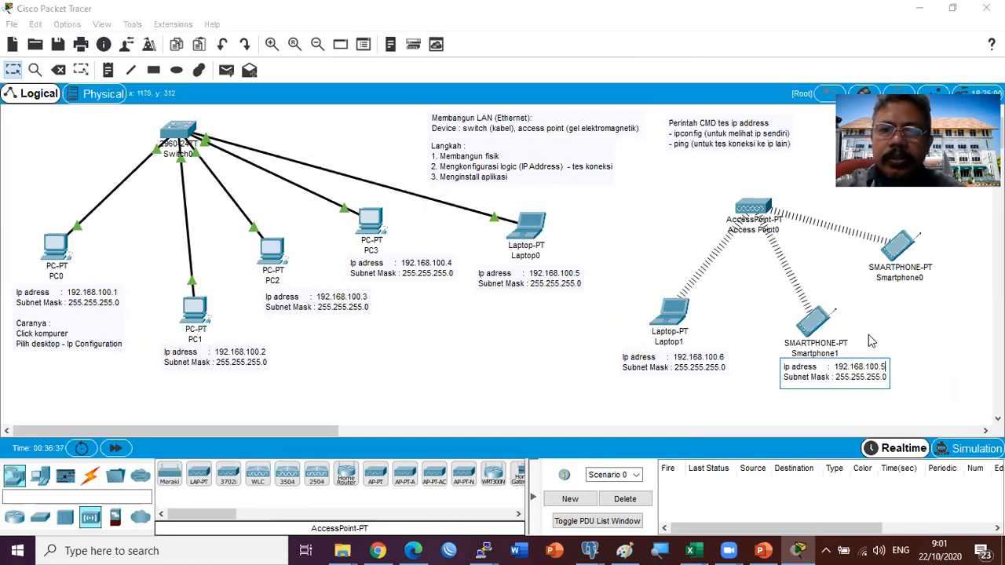
click(879, 406)
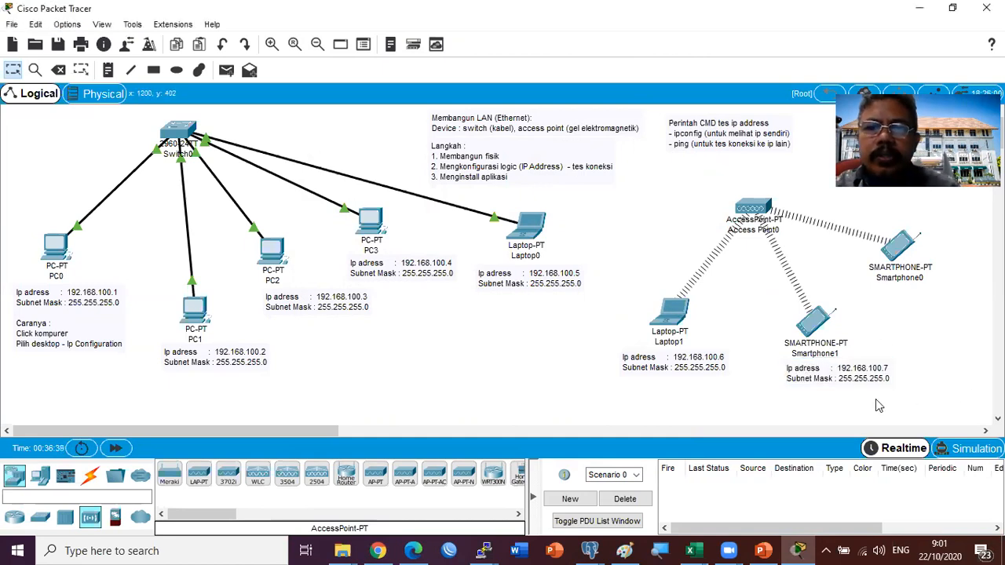
Step: Position a copy of the address note under Smartphone0 and change its IP address to 192.168.100.8
drag(945, 293, 881, 301)
double_click(949, 297)
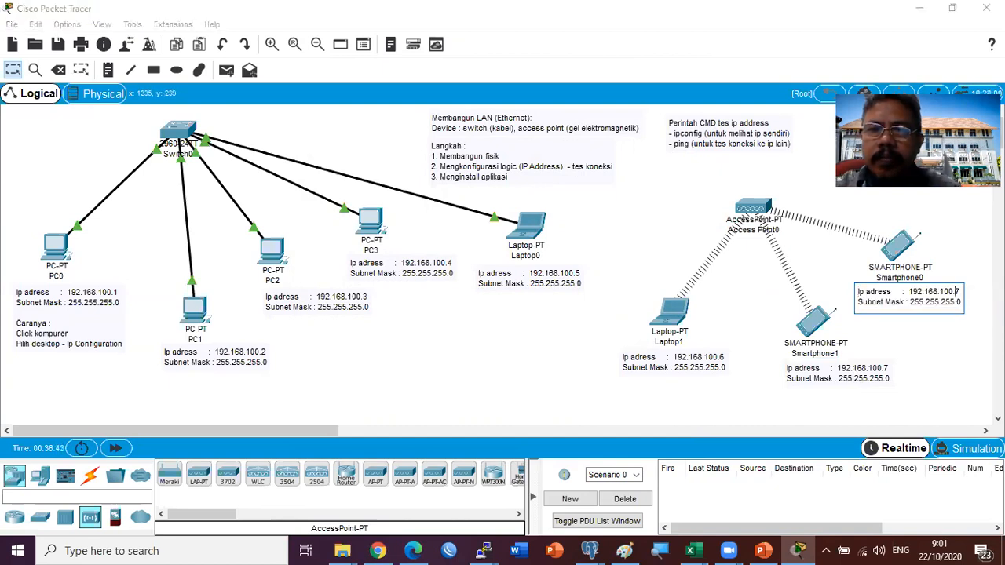
text(8)
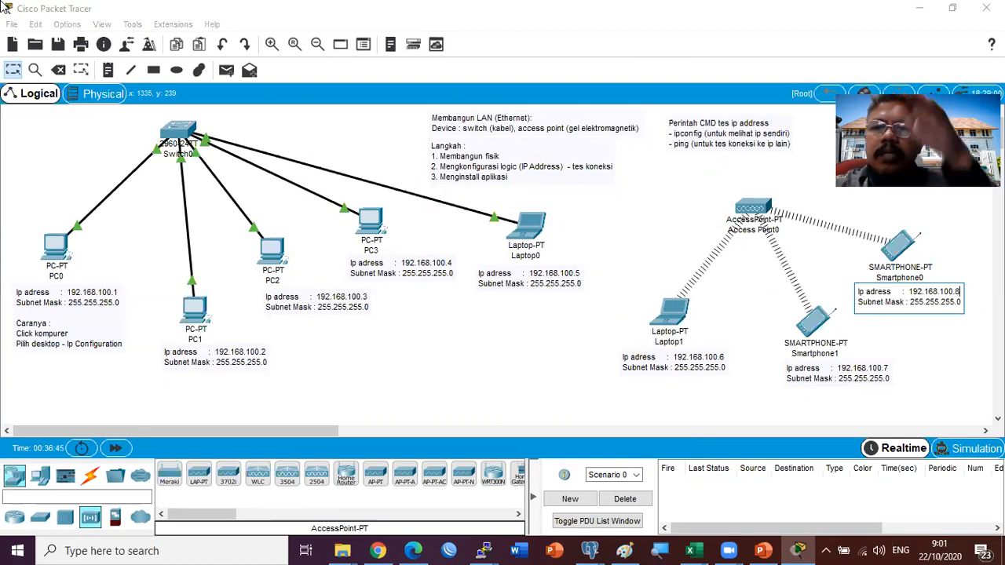
click(530, 369)
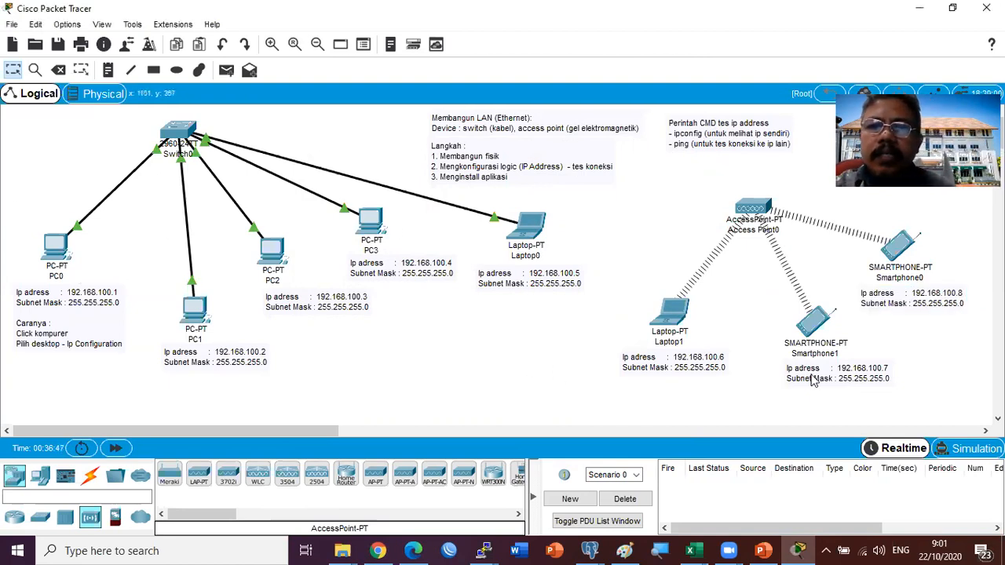
Step: Shift Laptop1 and its note slightly down-left and give Laptop1 the static IPv4 address 192.168.100.6 with subnet mask 255.255.255.0
drag(669, 314, 650, 328)
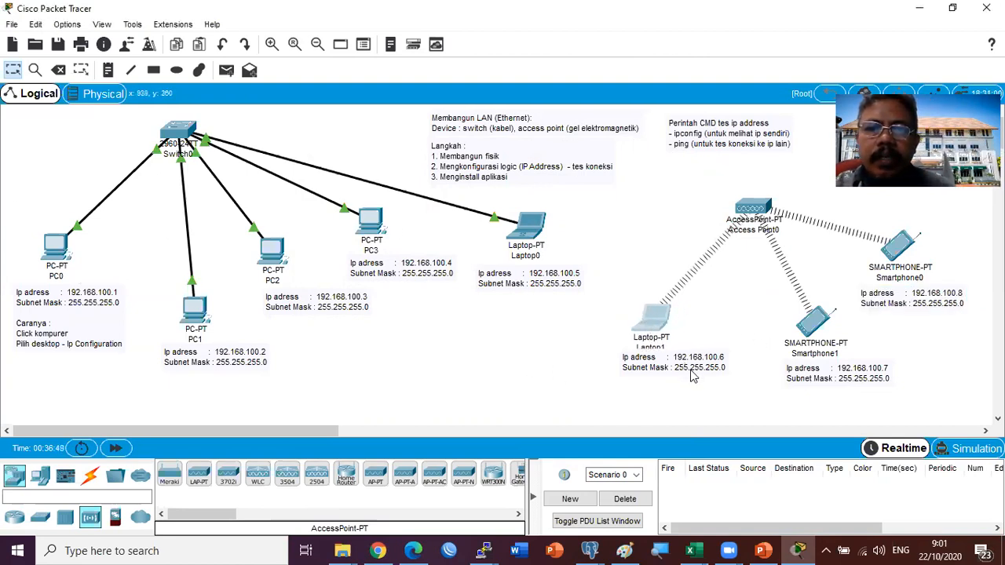
drag(684, 363, 659, 367)
click(658, 329)
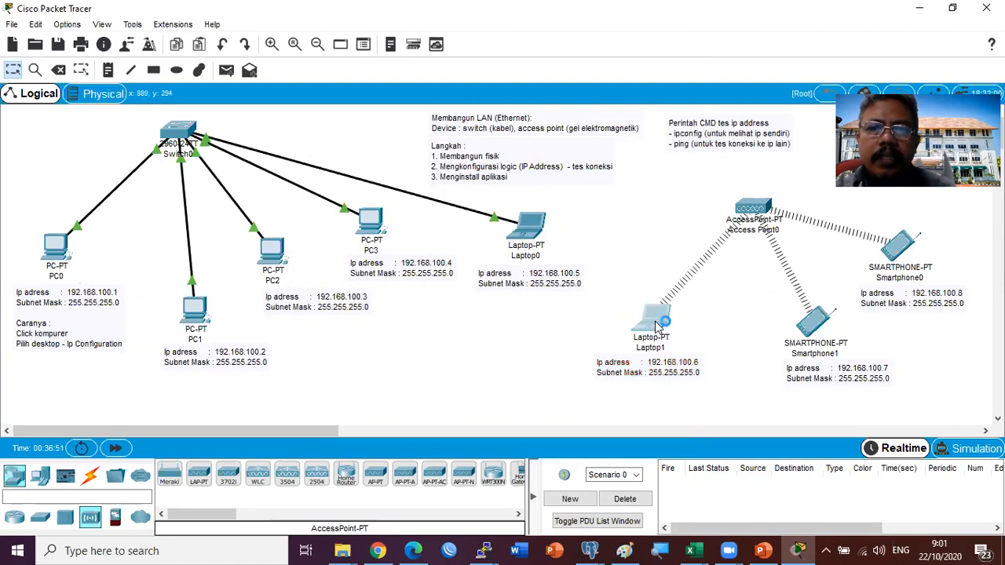
click(422, 97)
click(350, 170)
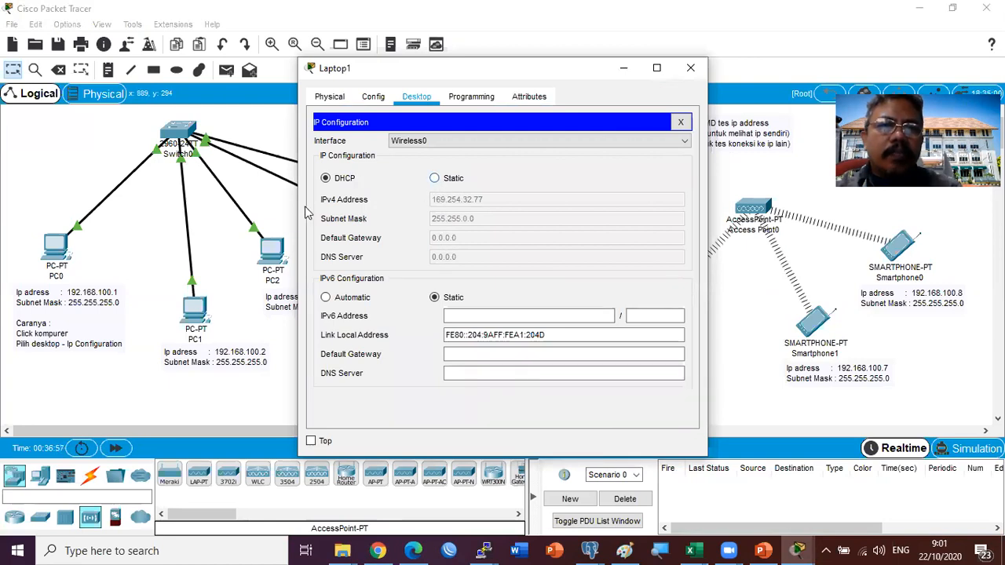
click(436, 180)
click(461, 200)
text(192.168.100.)
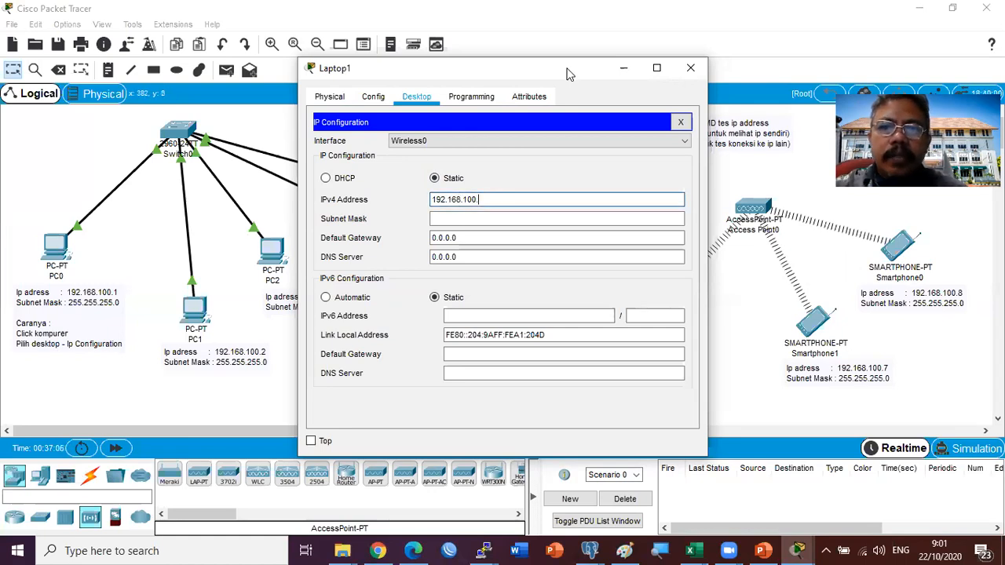
drag(570, 74, 549, 85)
text(6)
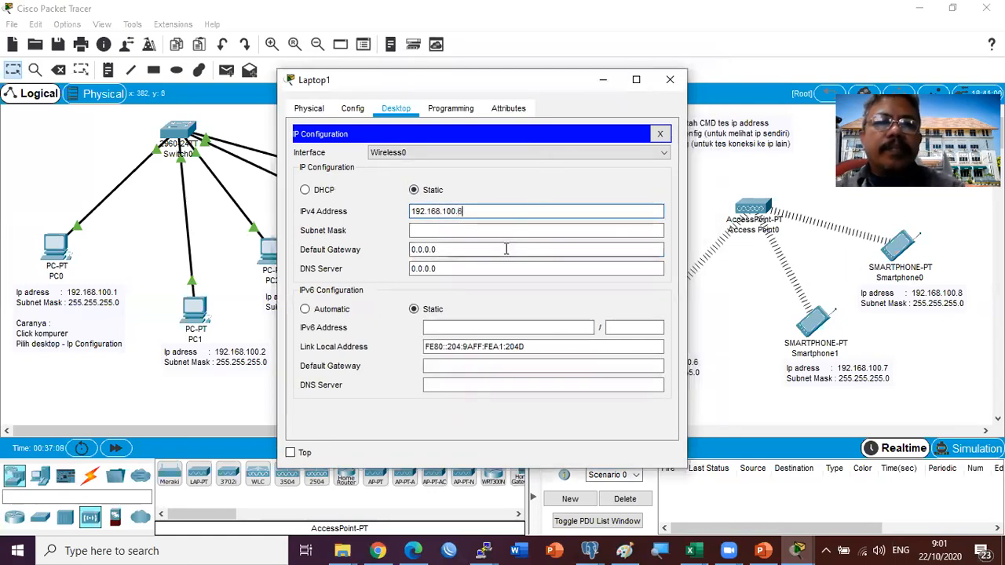
click(426, 230)
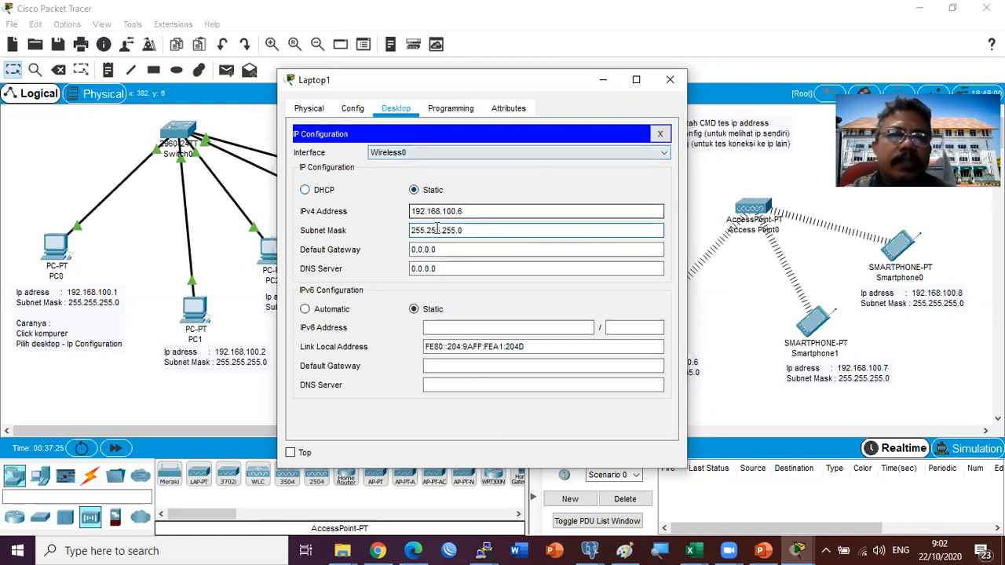
click(668, 79)
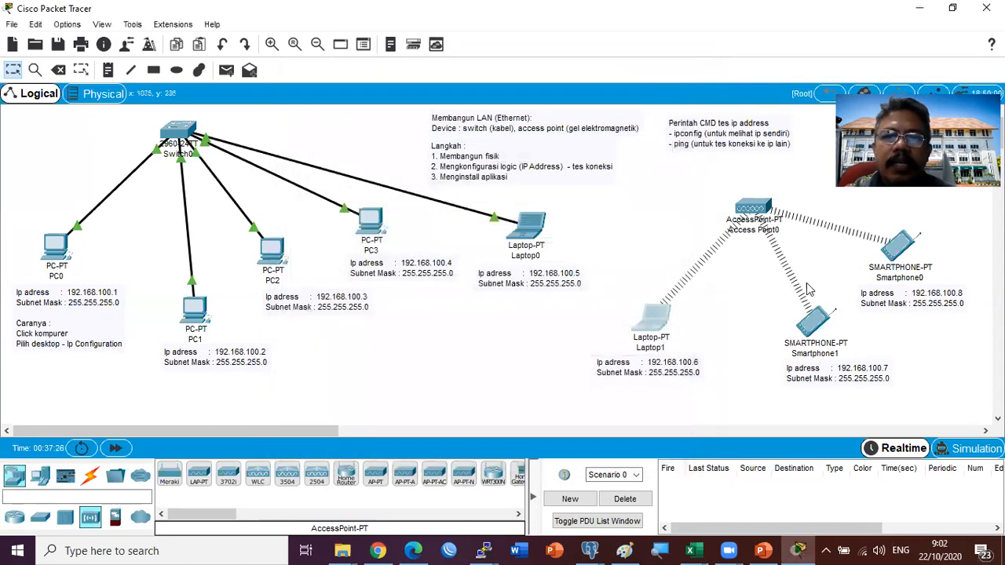
Step: Give Smartphone1 the static IPv4 address 192.168.100.7 with subnet mask 255.255.255.0 and close its window
click(817, 324)
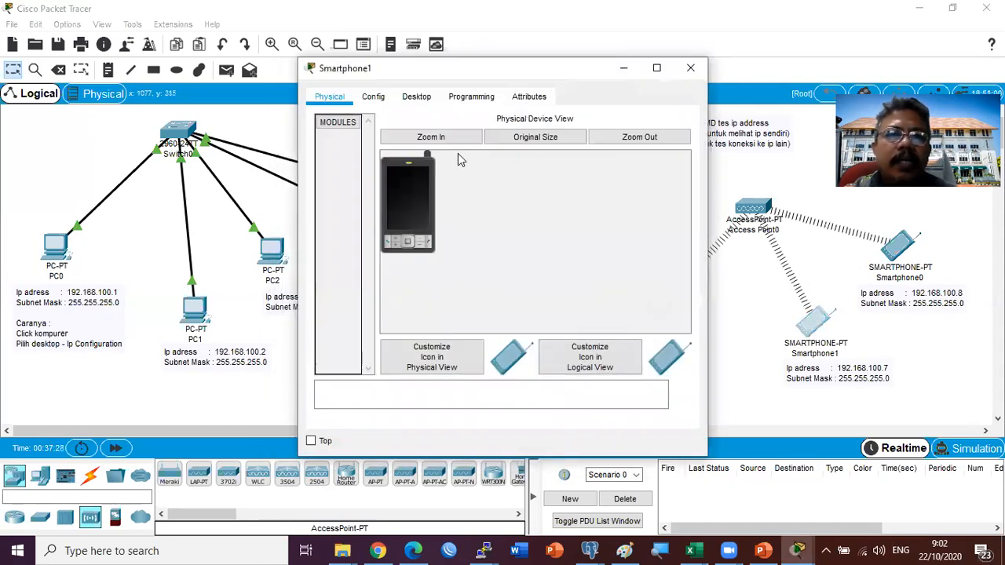
click(429, 99)
click(363, 161)
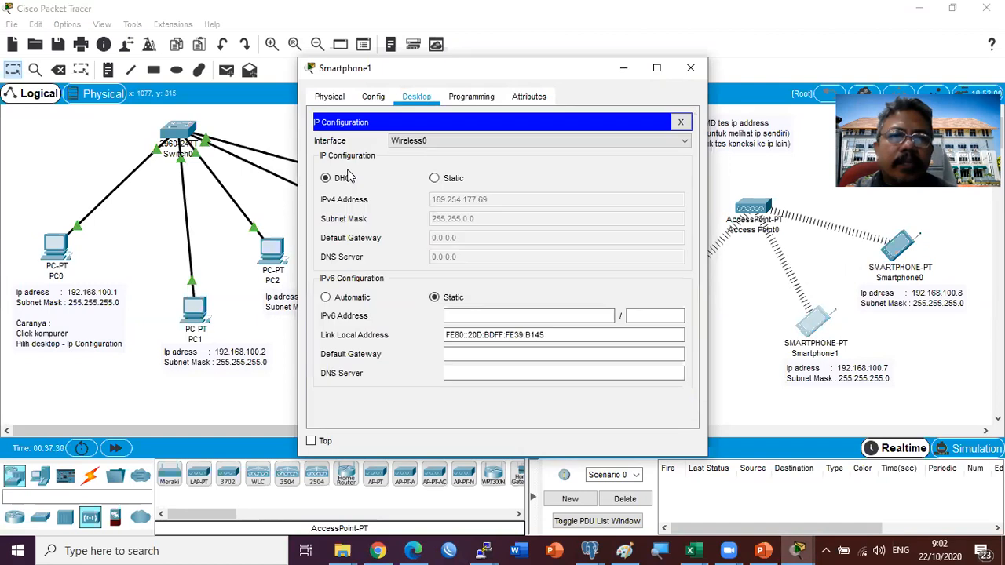
click(435, 179)
click(455, 198)
text(192.168.100)
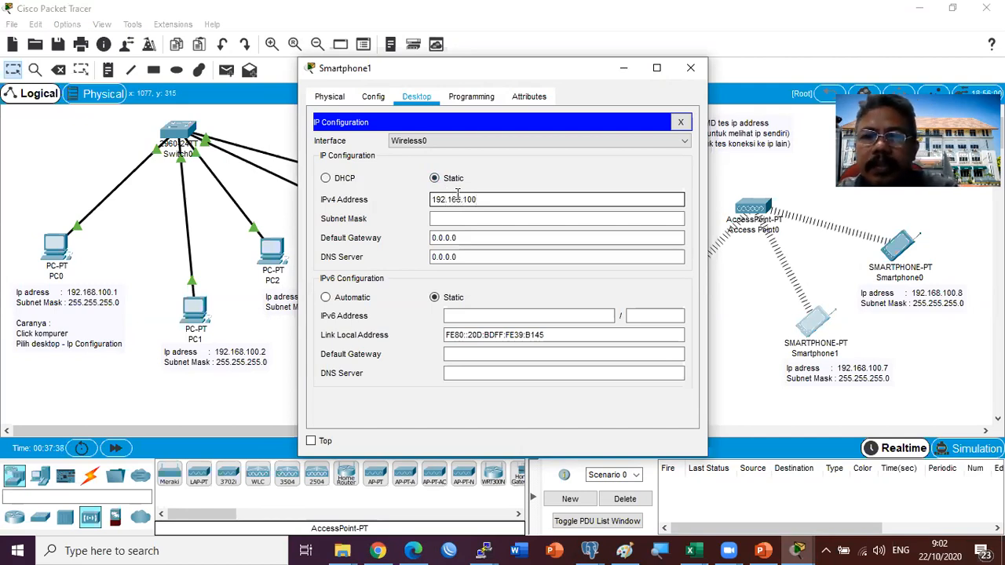
text(.7)
click(471, 219)
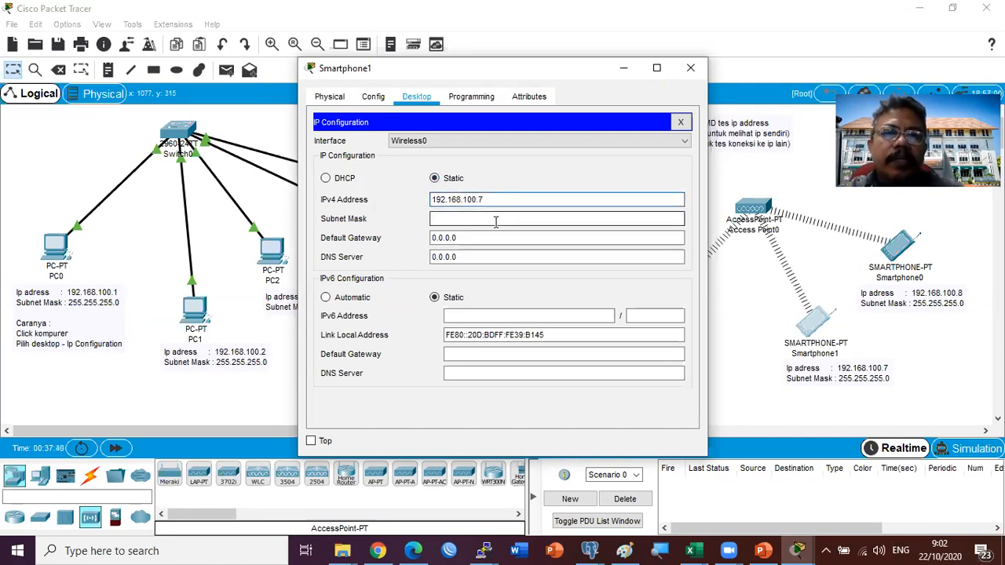
click(691, 68)
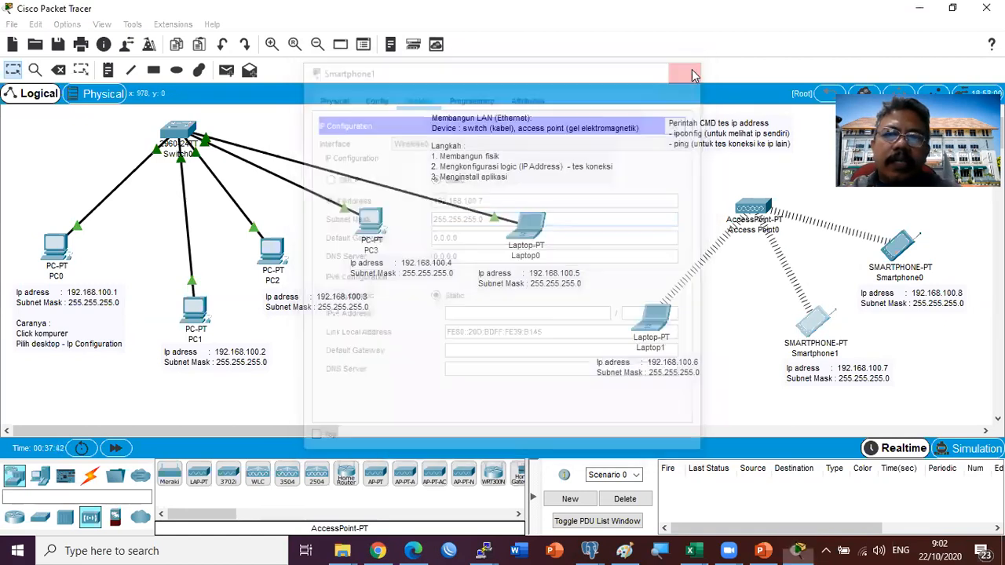
Step: Move Laptop1 farther down-left and place Smartphone1 with its address note directly below Access Point0
drag(652, 336, 577, 383)
drag(817, 329, 748, 317)
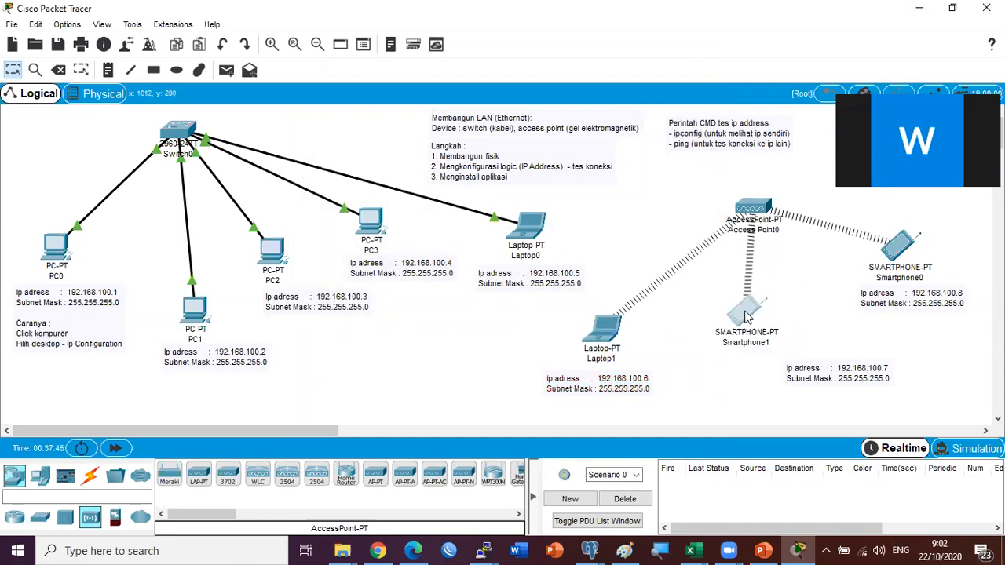
drag(840, 377, 752, 365)
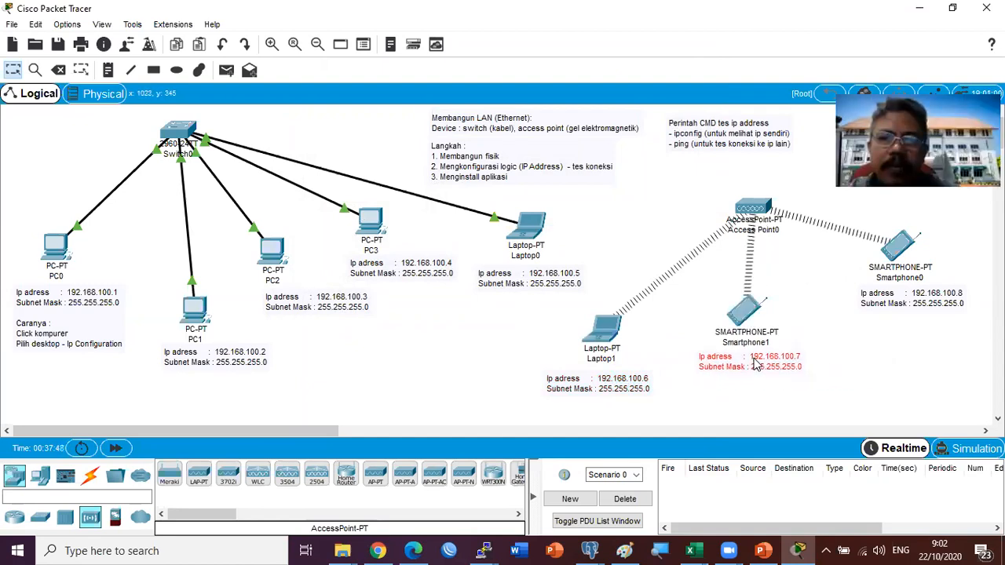
Step: Examine Laptop1's desktop applications and the module slot on its physical device view
click(605, 332)
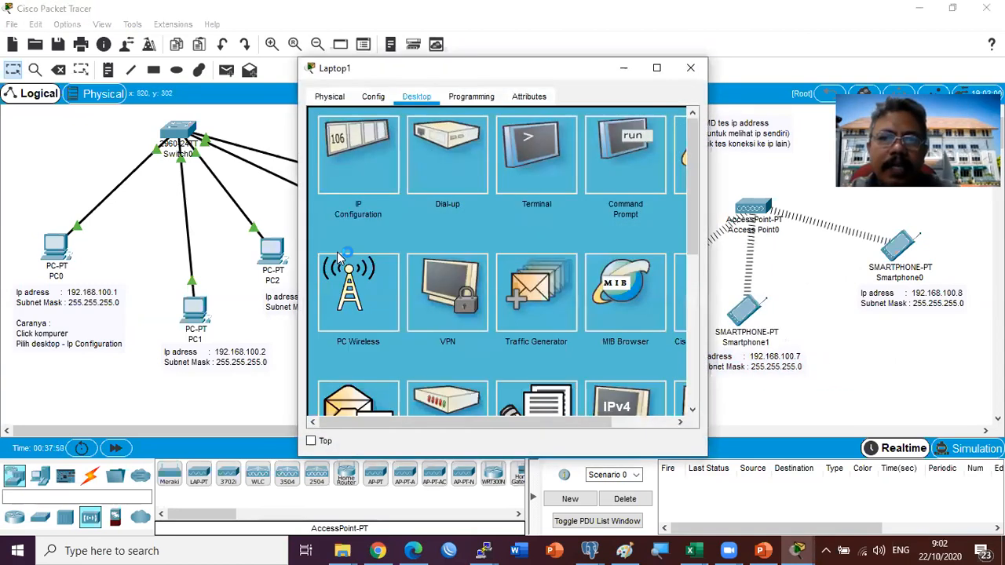
click(690, 68)
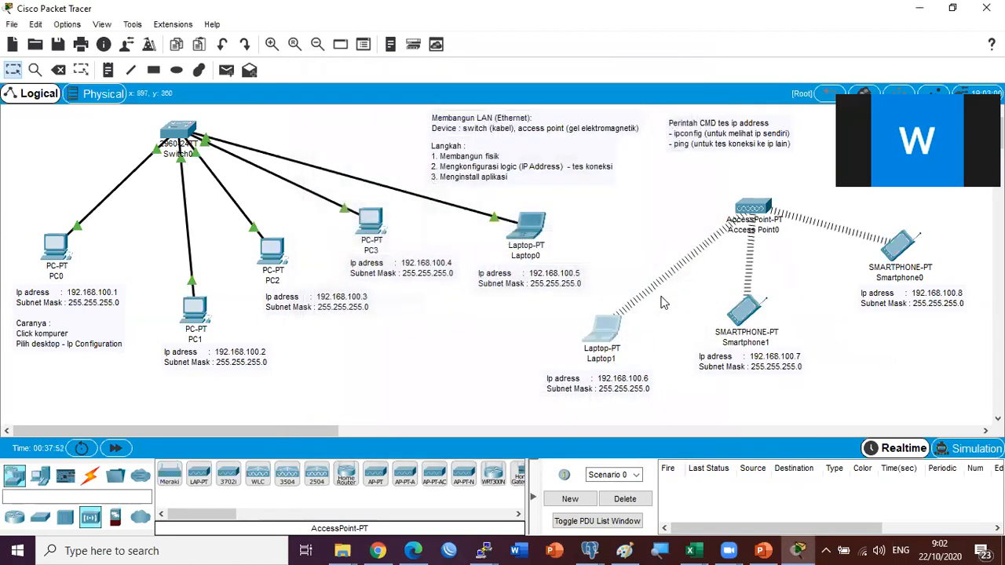
click(606, 334)
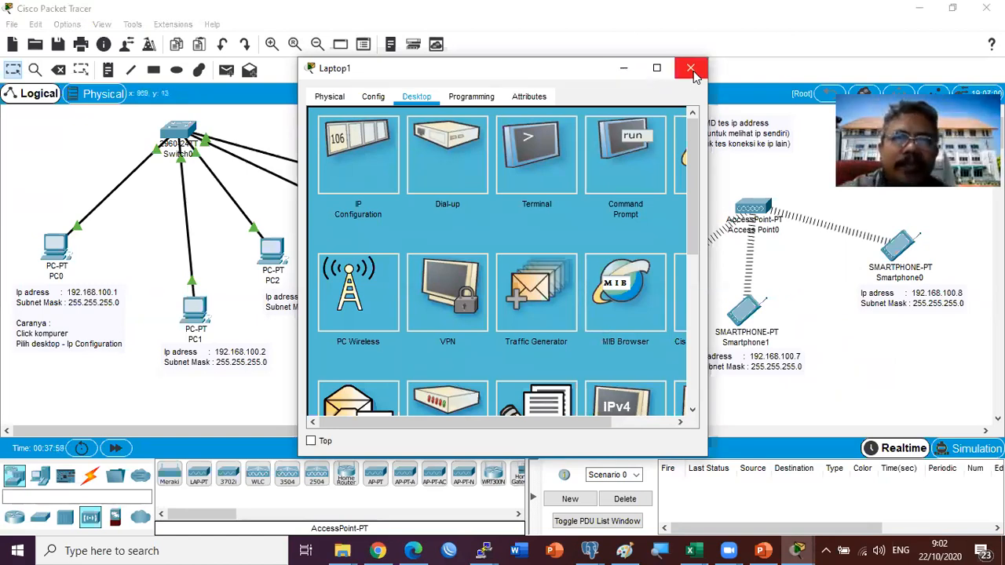
click(690, 67)
click(603, 328)
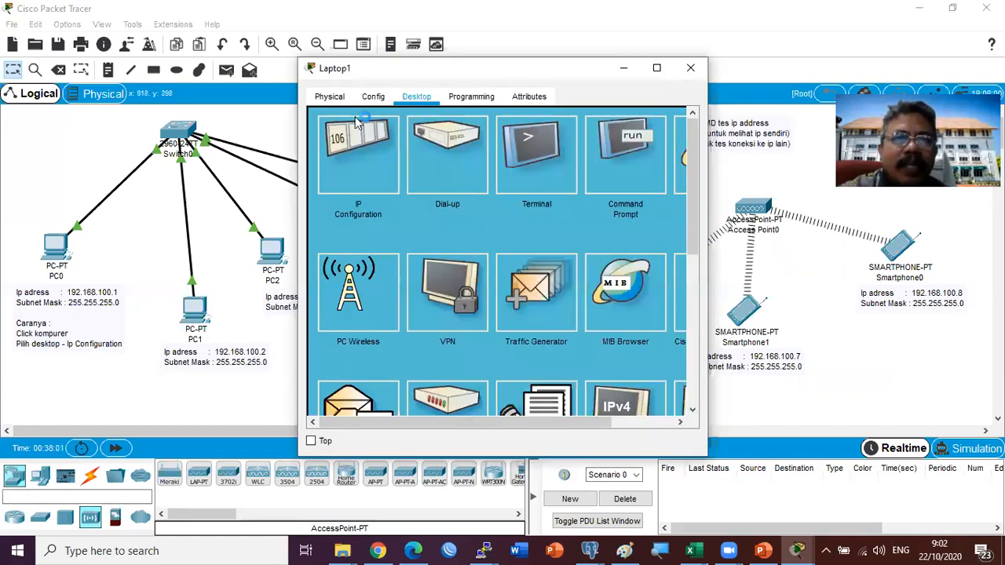
click(328, 96)
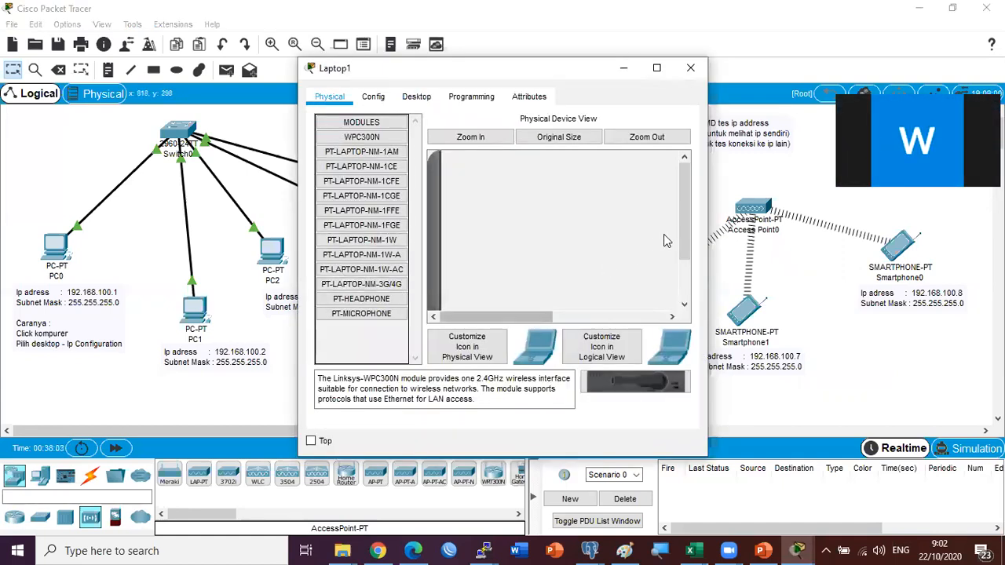
drag(685, 241, 685, 278)
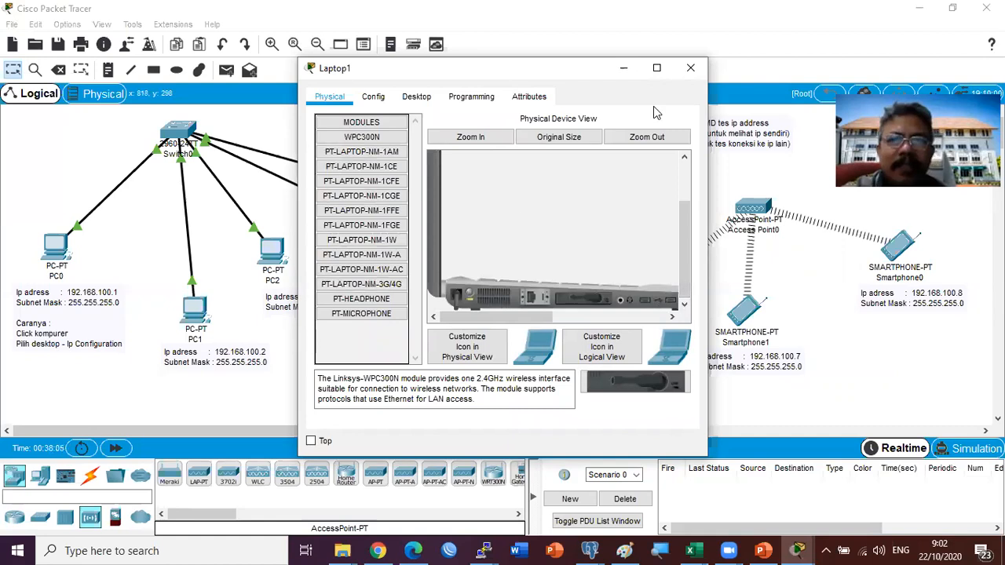
click(698, 73)
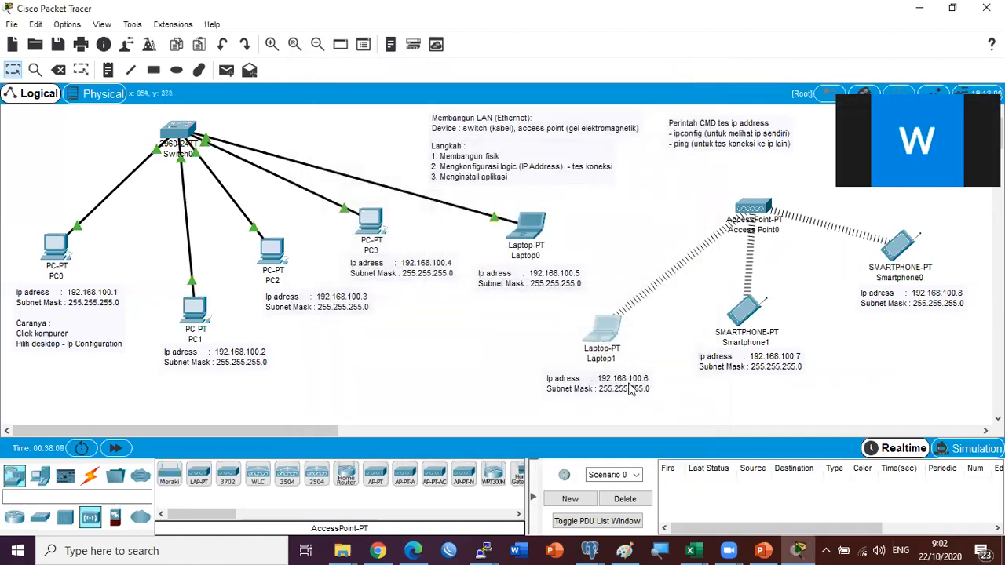
Step: Move Laptop1 and Smartphone1 with their notes farther left, and bring Smartphone0 with its note closer to Access Point0
drag(633, 378, 590, 380)
drag(607, 336, 556, 336)
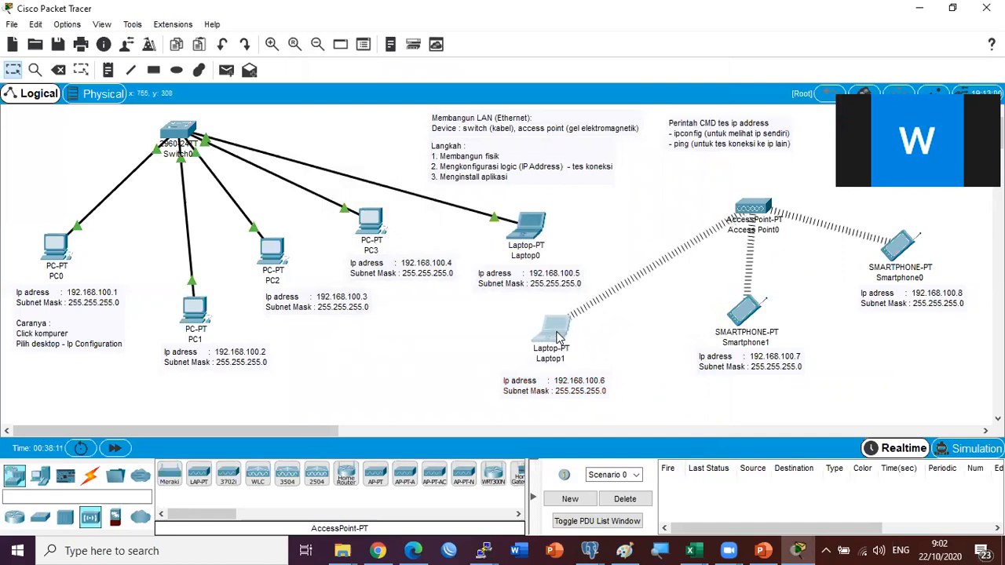
drag(743, 318, 715, 320)
drag(753, 368, 724, 372)
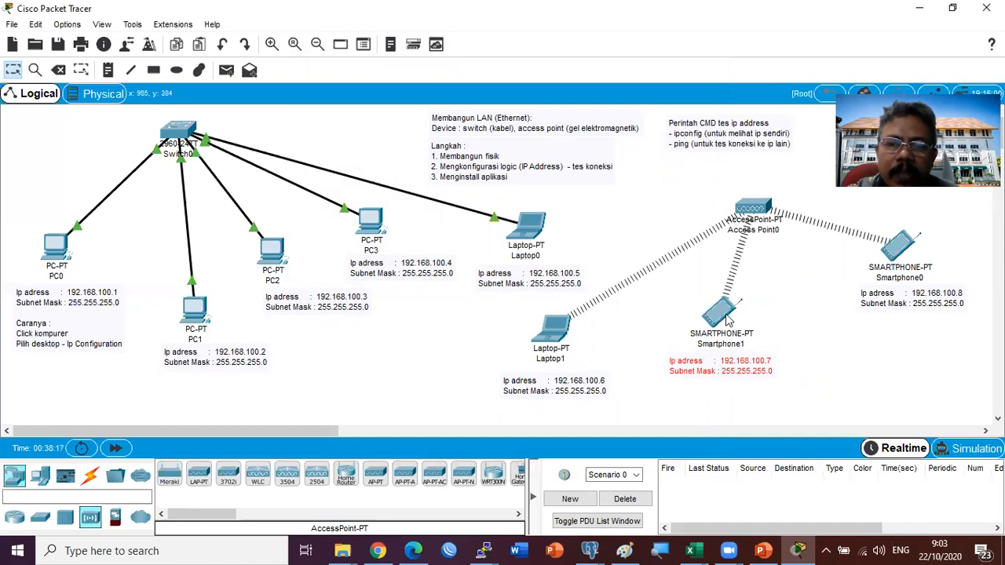
mouse_move(728, 318)
drag(912, 307, 884, 319)
drag(899, 244, 876, 258)
Step: Open Smartphone0's IP configuration and switch its IPv4 addressing to static
click(877, 263)
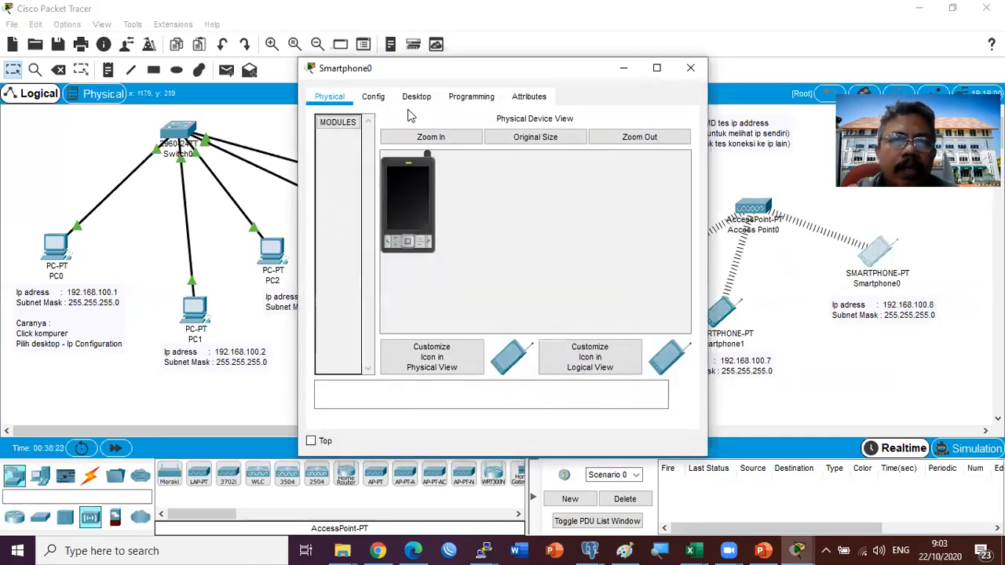
click(416, 96)
click(369, 174)
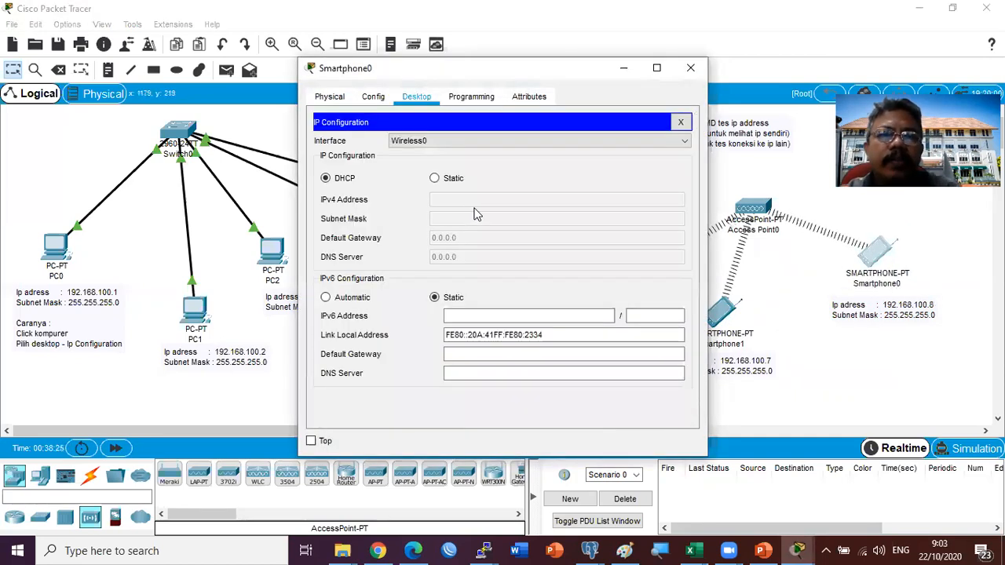
click(435, 179)
Step: Enter the IPv4 address 192.168.100.1 with subnet mask 255.255.255.0 for Smartphone0
click(450, 200)
text(192.168.)
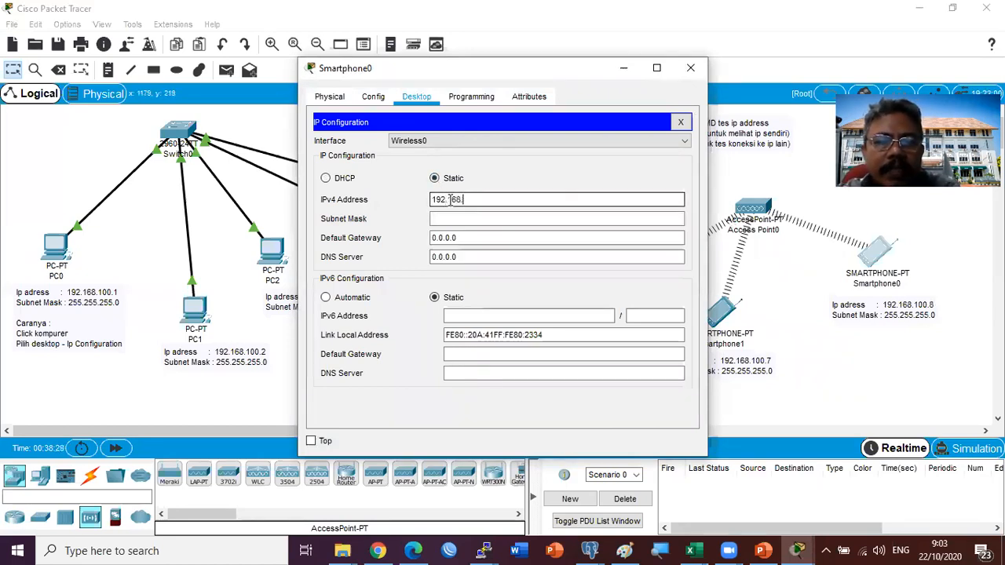
text(100.1)
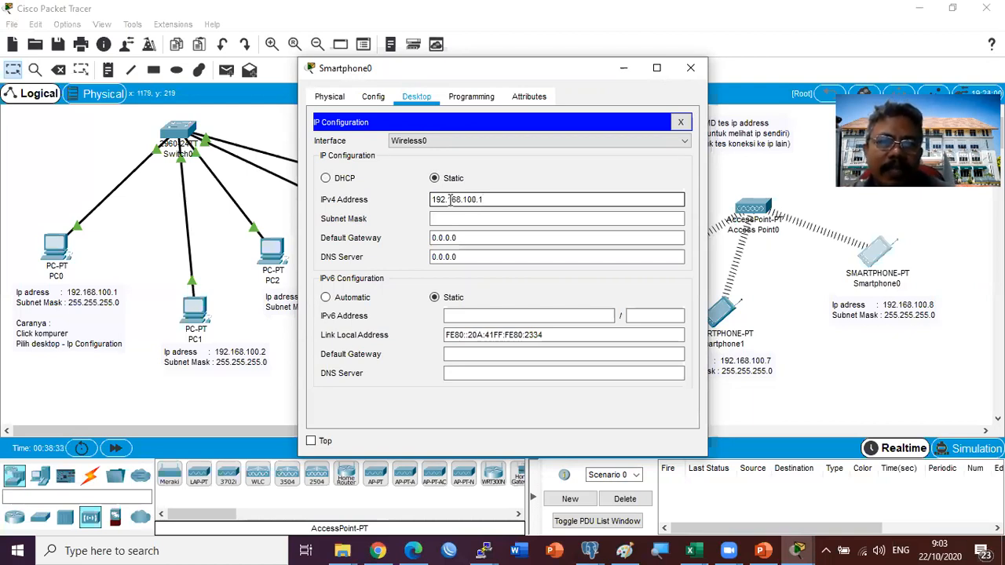
click(467, 219)
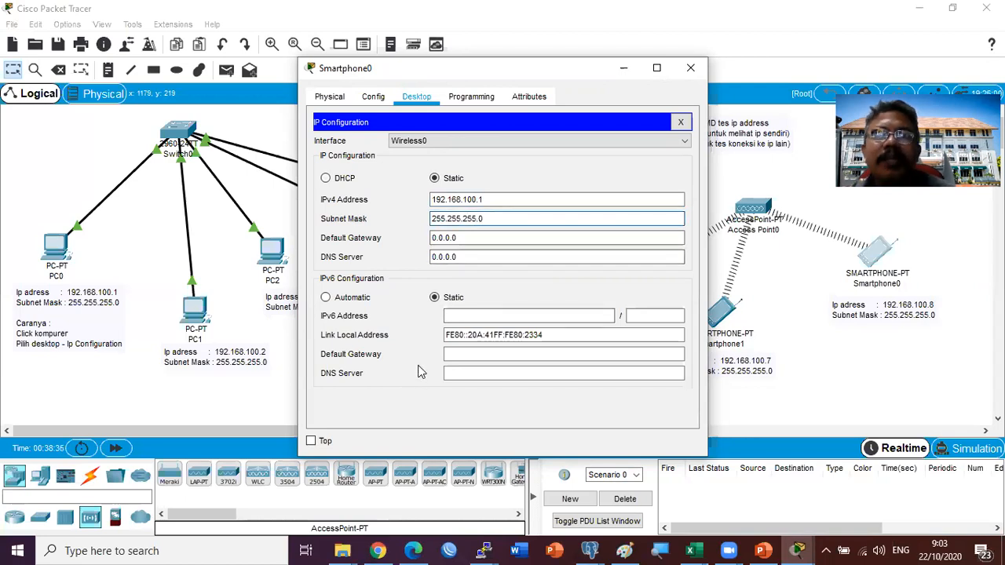
Step: Try to change Smartphone0's IPv4 address to 192.168.100.7
click(505, 203)
key(BackSpace)
text(7)
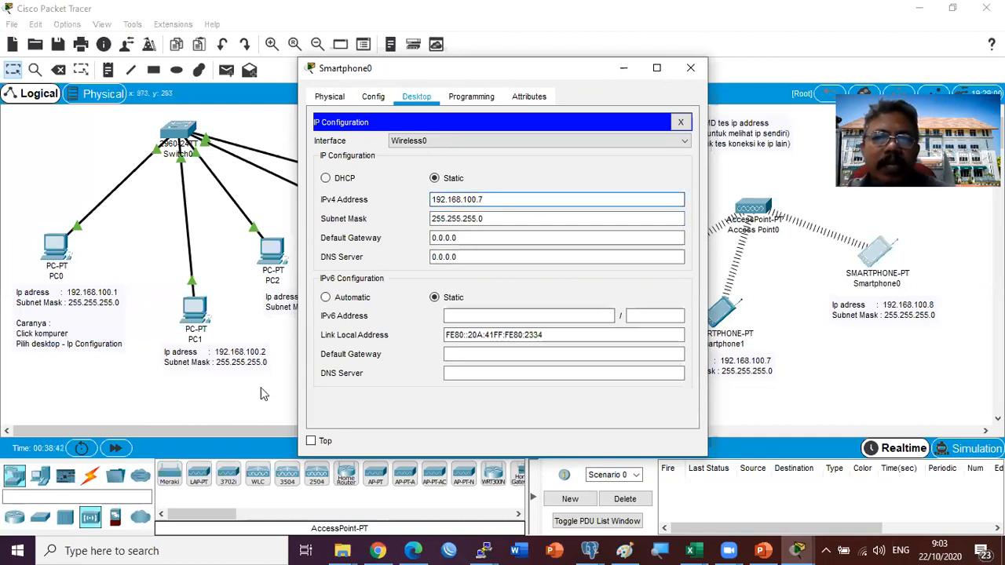
click(492, 218)
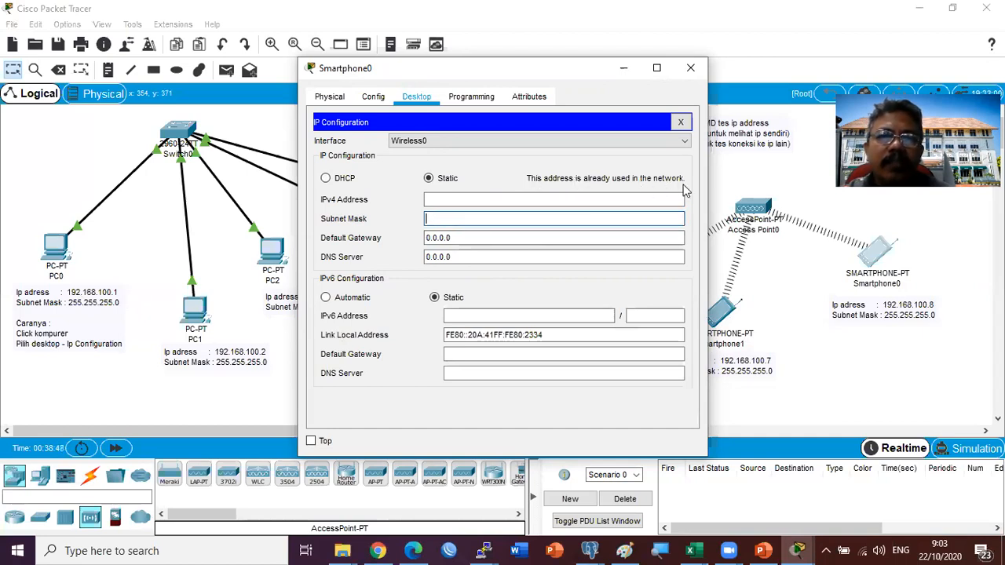
Step: Set Smartphone0's IPv4 address to 192.168.100.8 with subnet mask 255.255.255.0 and close its configuration window
click(524, 201)
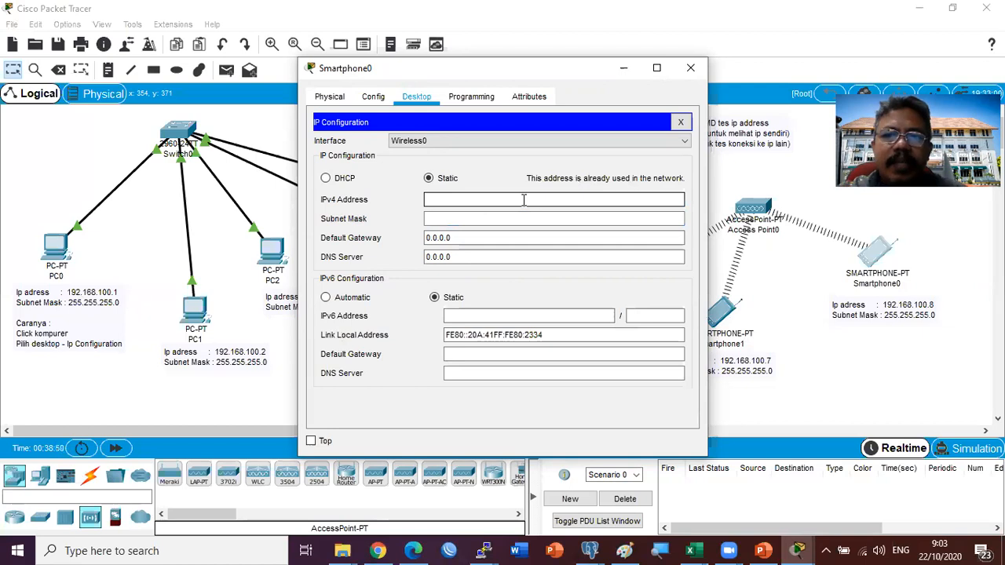
text(192.168.100)
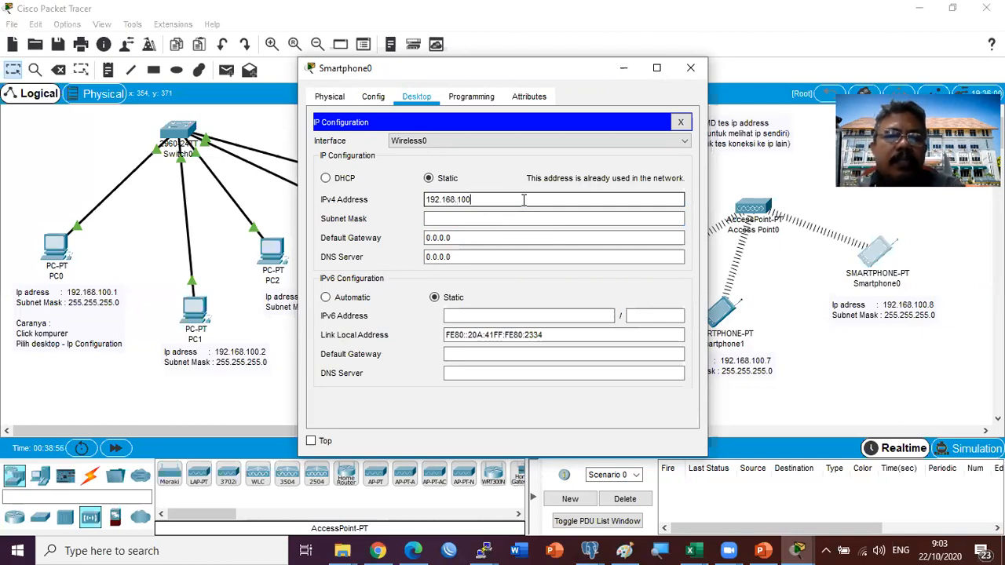
text(.8)
click(514, 218)
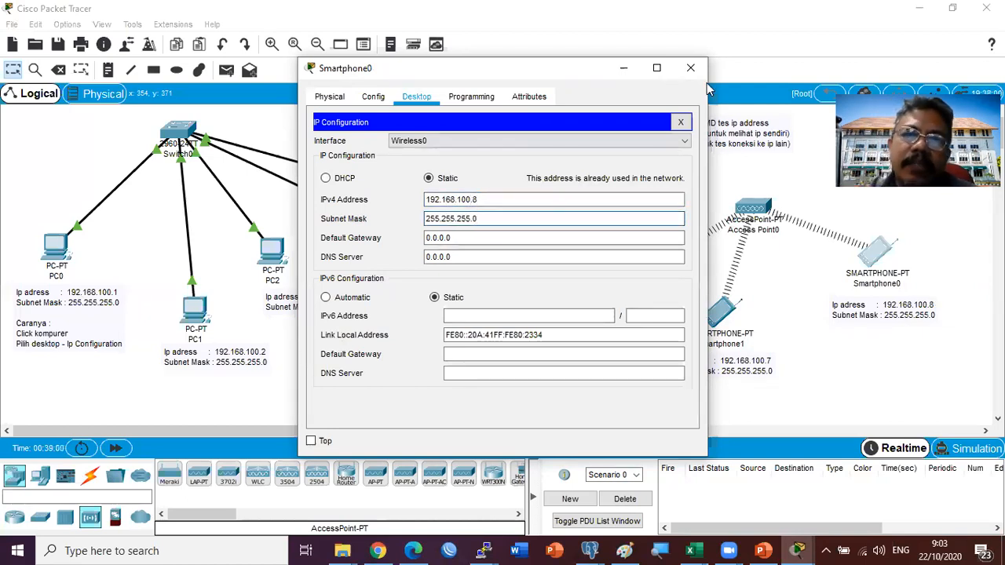
click(689, 68)
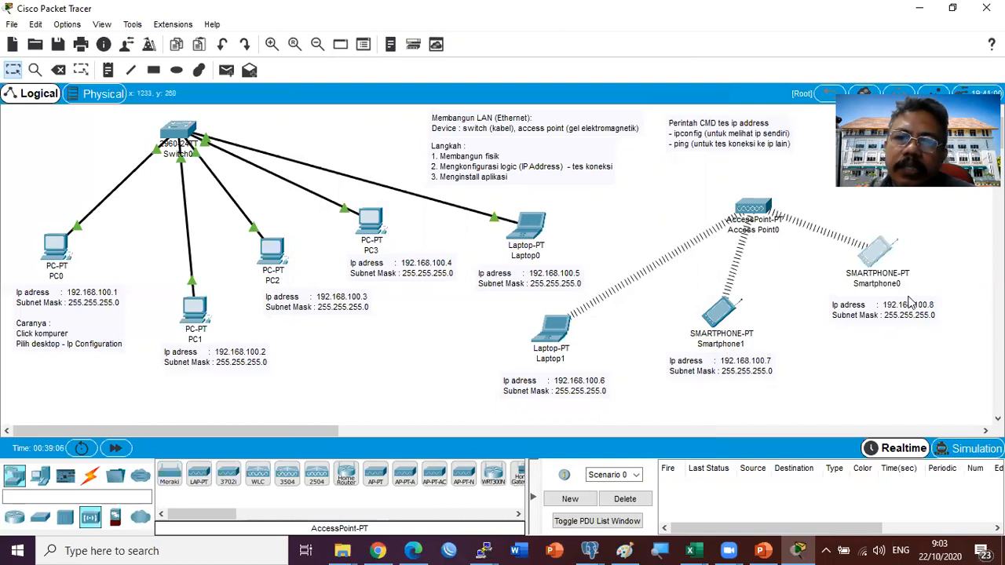
Step: Open Laptop1's Command Prompt and ping Smartphone1 at 192.168.100.7
click(557, 329)
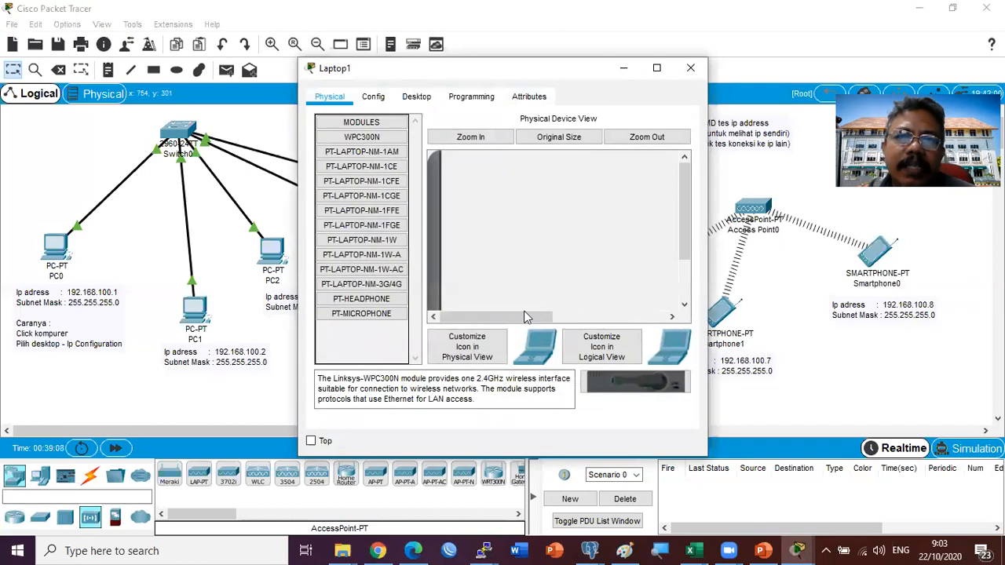
click(409, 103)
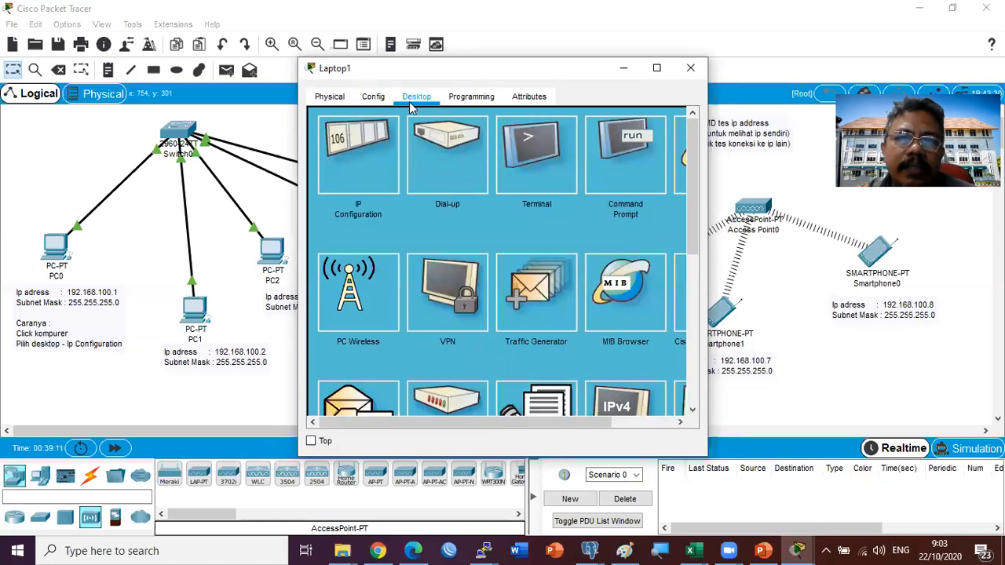
click(642, 174)
key(Return)
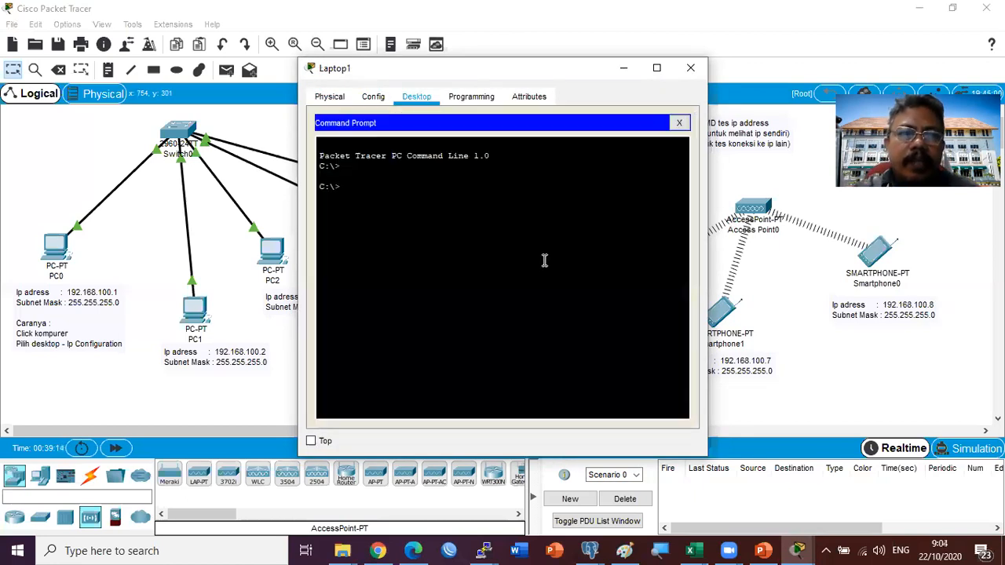
text(ping 192.168.100.7)
key(Return)
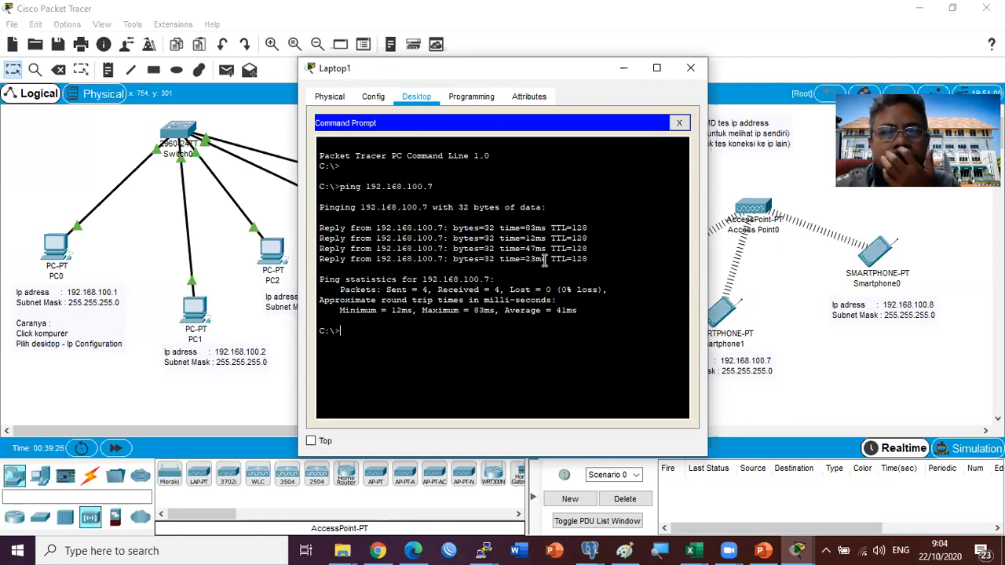
Step: Ping Smartphone0 at 192.168.100.8 from Laptop1 and leave the laptop's window
key(Up)
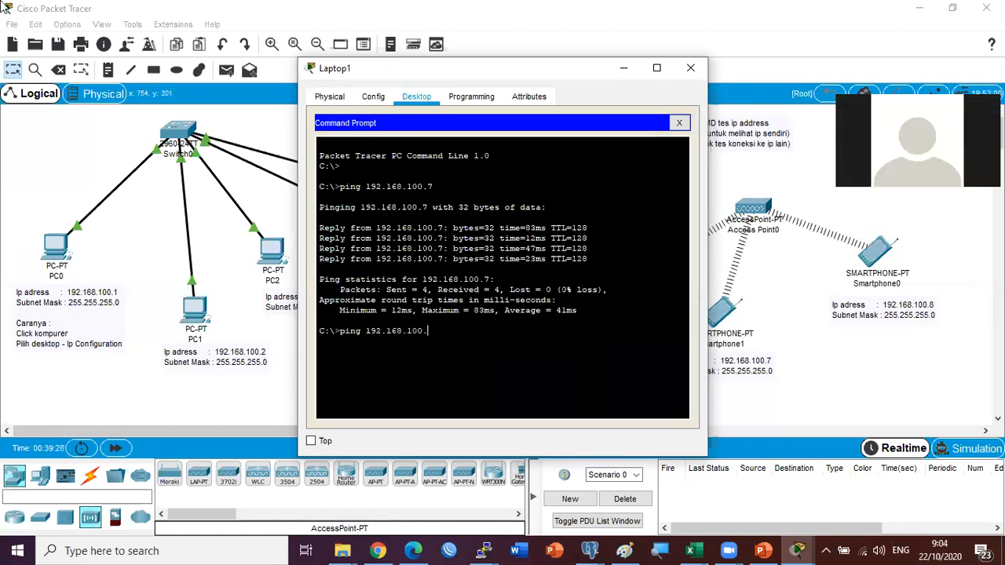
text(8)
key(Return)
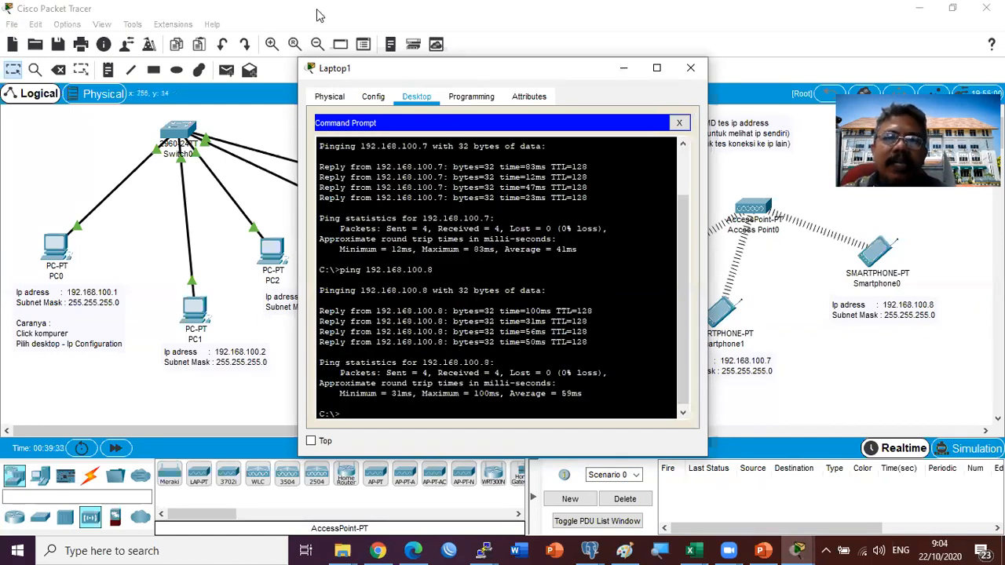
click(731, 318)
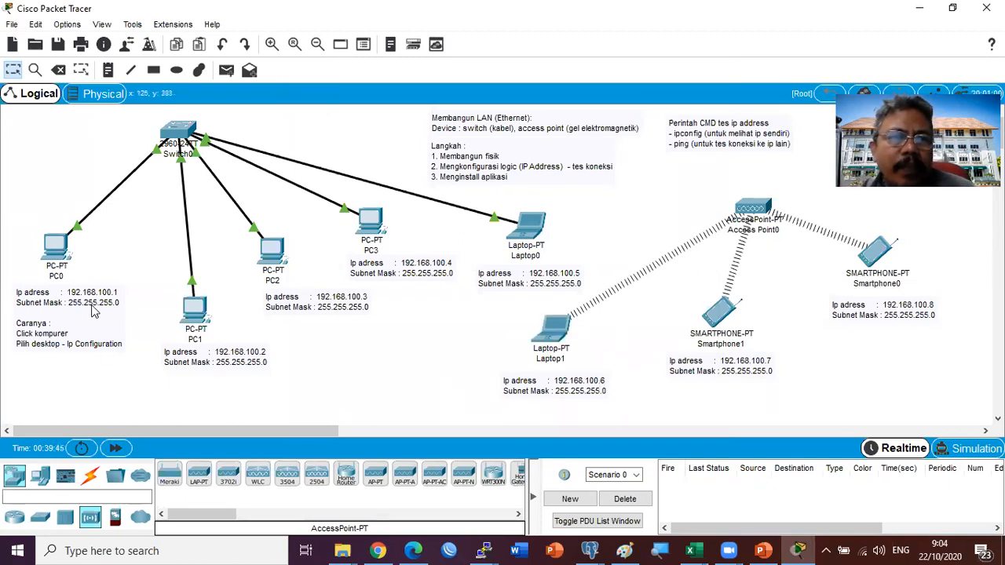
Step: Reopen Laptop1's Command Prompt and run ipconfig to check the laptop's own IP settings
click(556, 330)
click(650, 164)
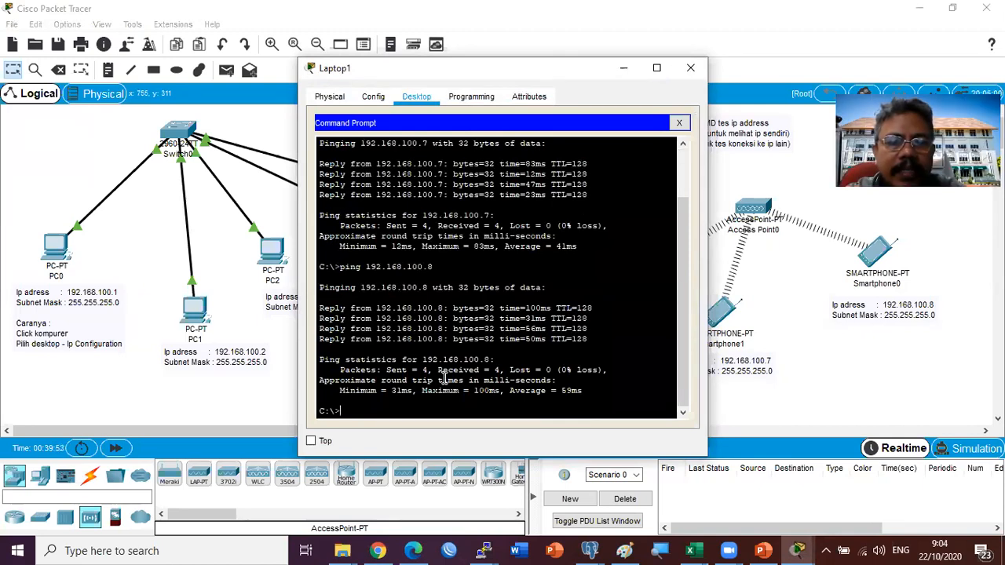
text(ip)
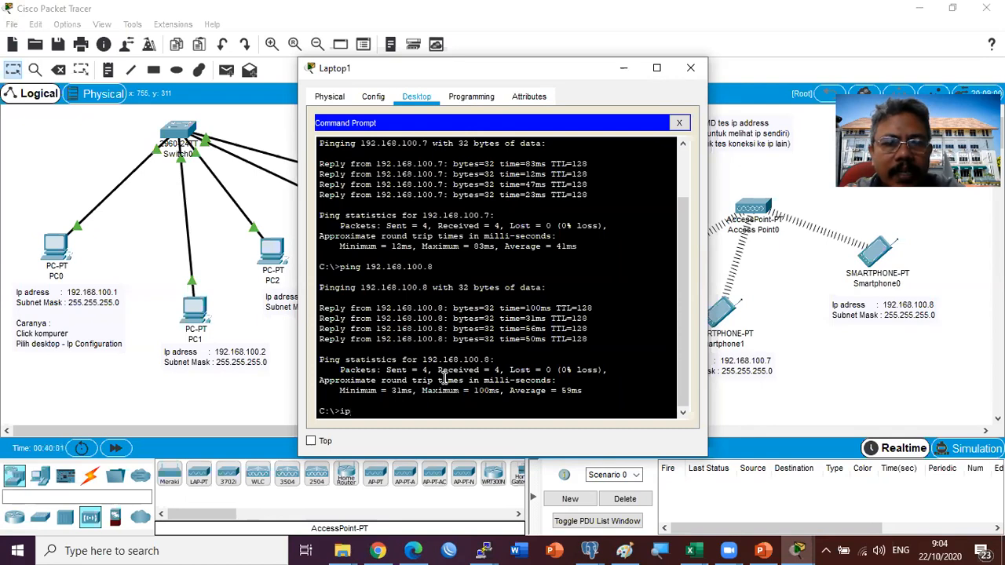
text(co)
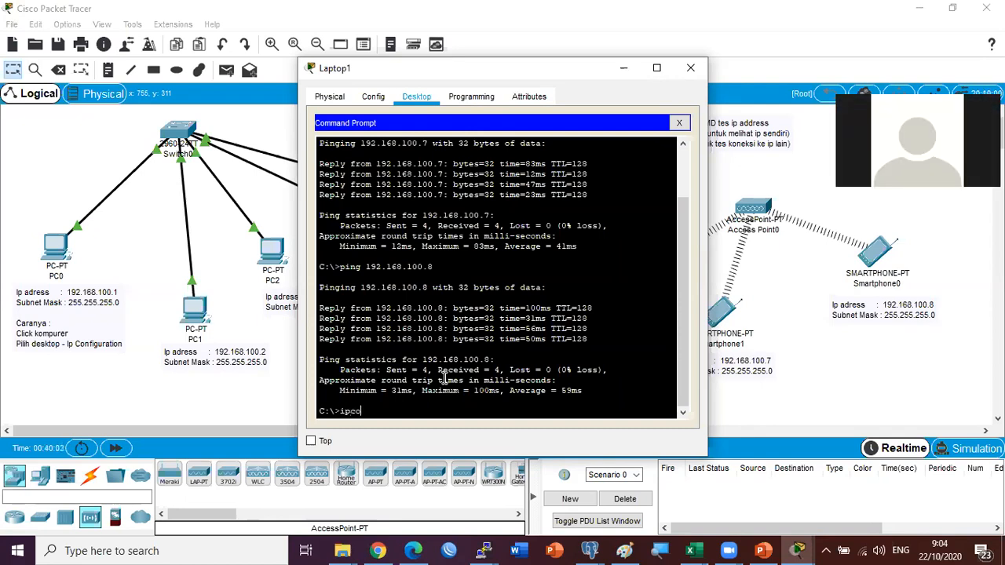
text(nfig)
key(Return)
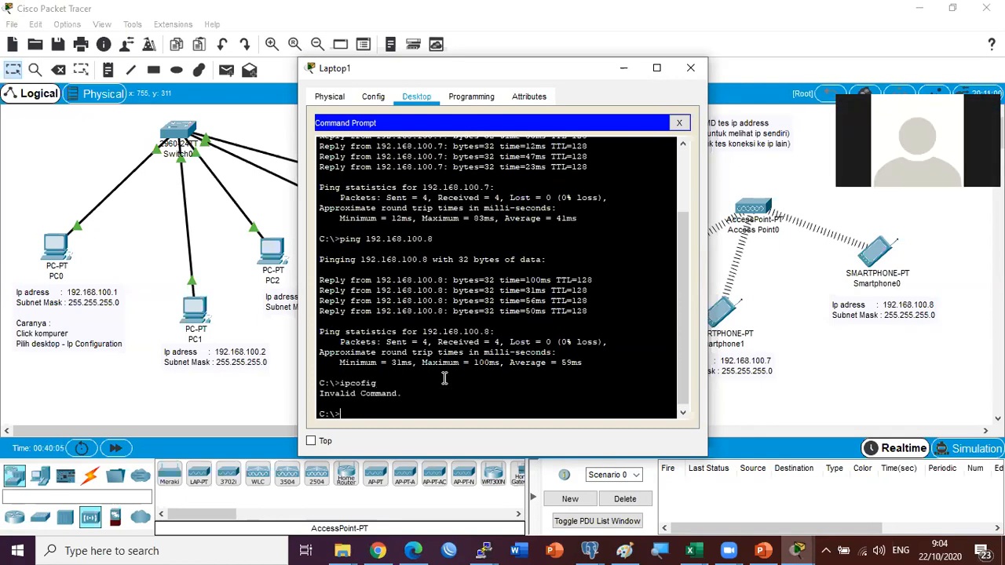
key(Up)
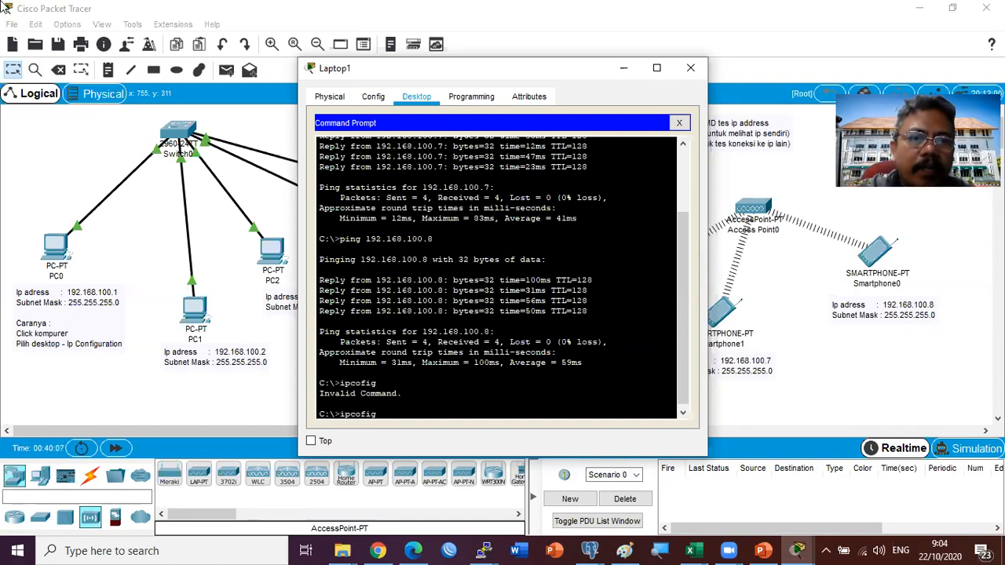
text(n)
key(Return)
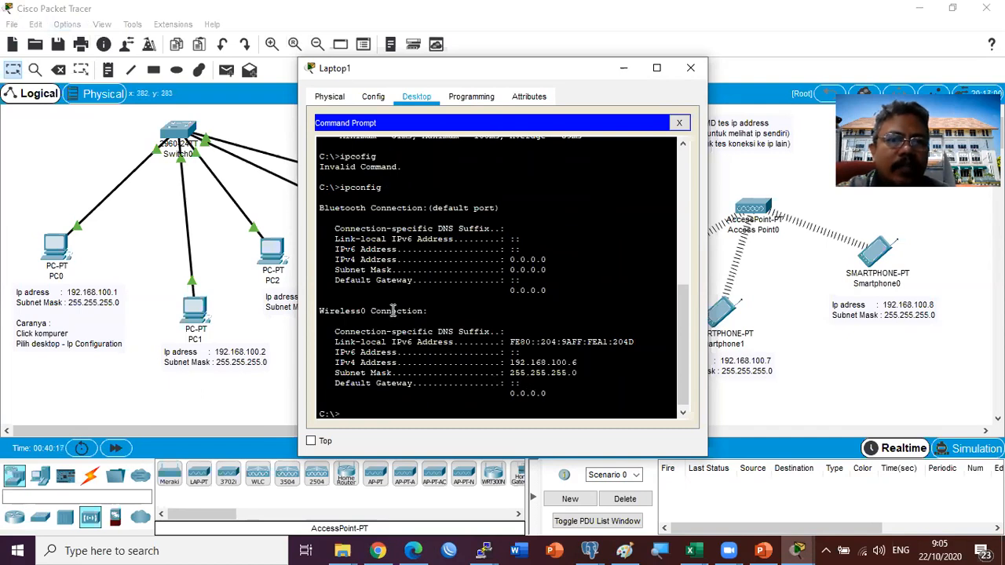
Step: Test the connection from Laptop1 to PC0 by pinging 192.168.100.1, and close the laptop's window
text(g)
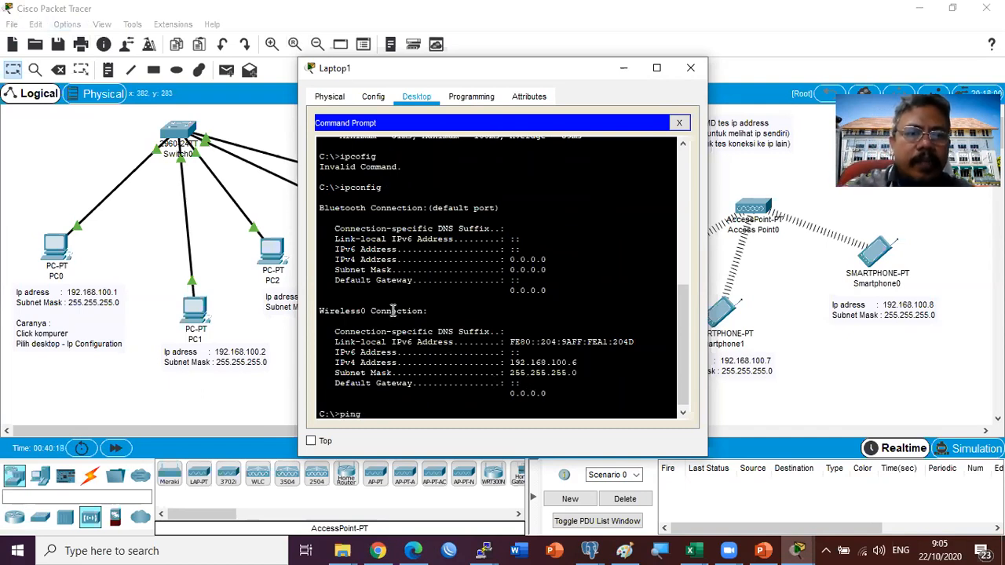
text( 193.168.100.1)
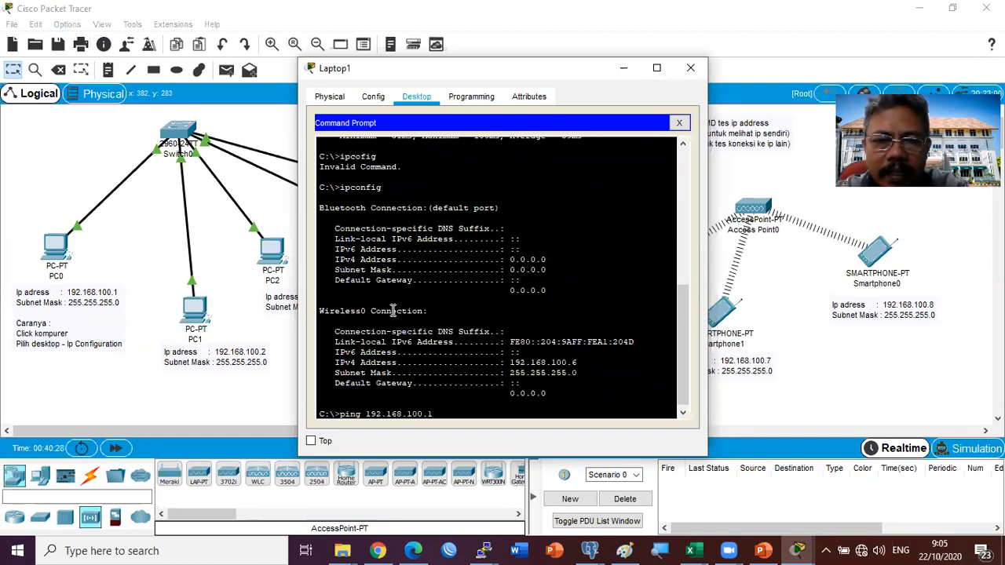
key(Return)
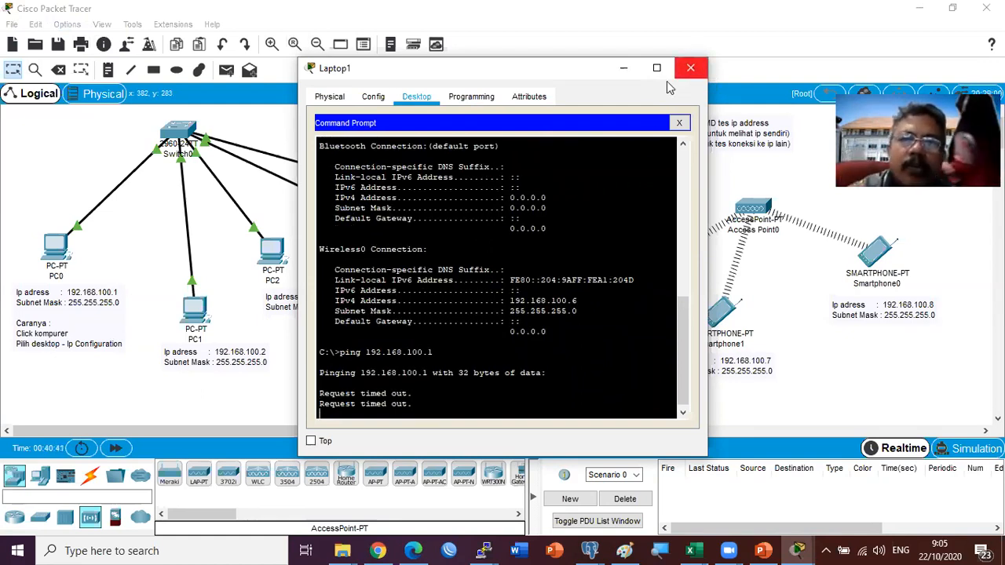
click(690, 68)
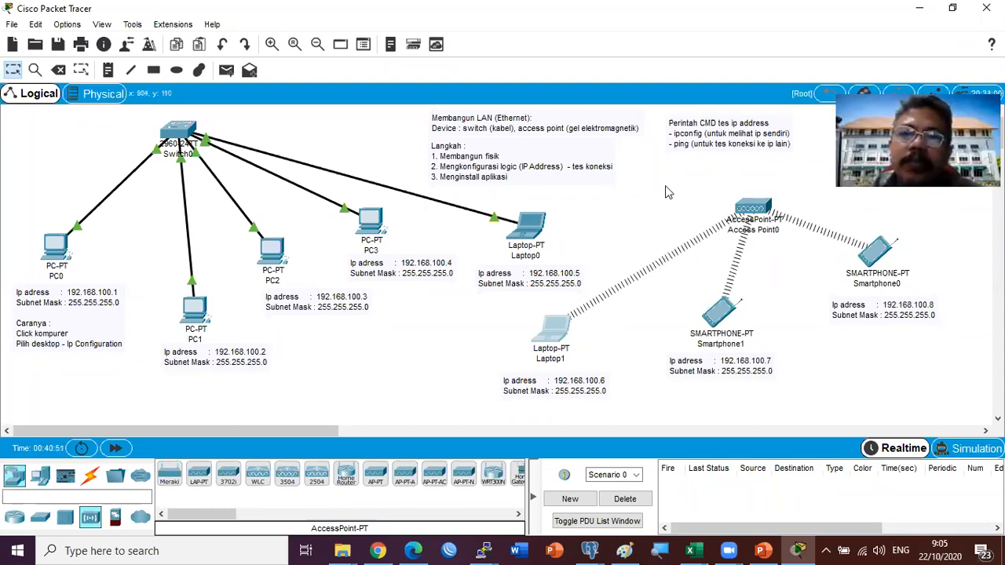
Step: Examine the enlarged physical view of Access Point0 for its Ethernet port, and close the device window
click(752, 210)
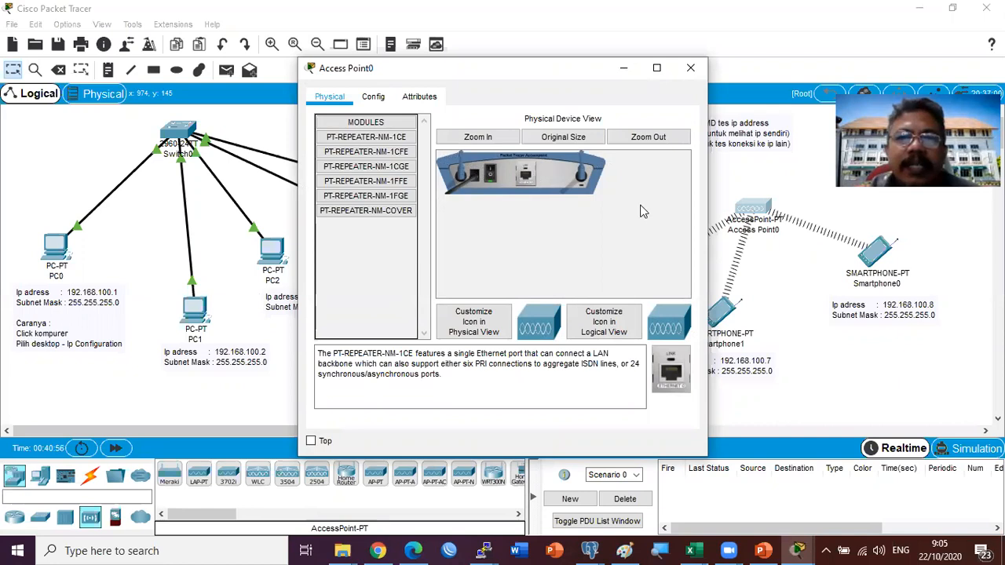
click(659, 76)
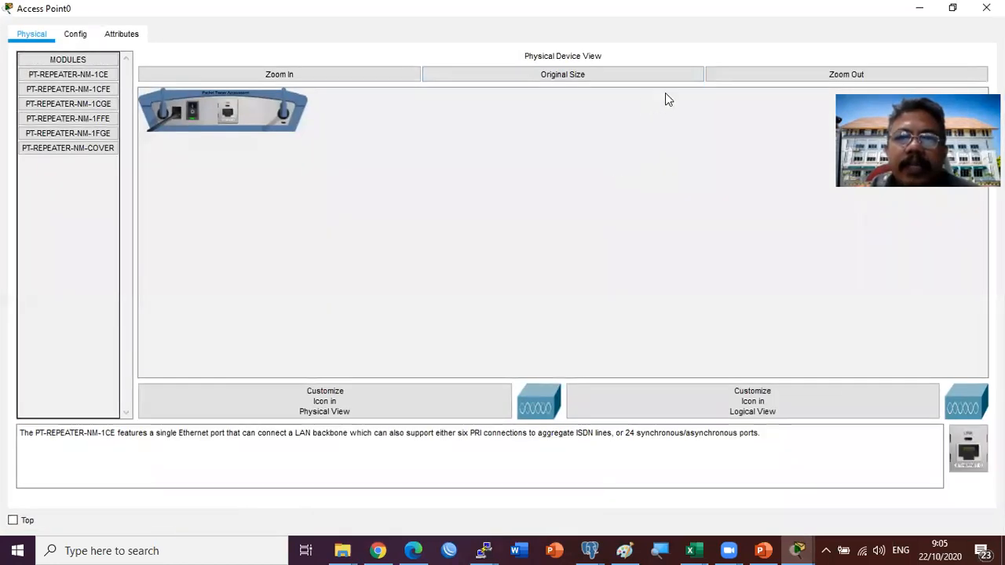
click(362, 76)
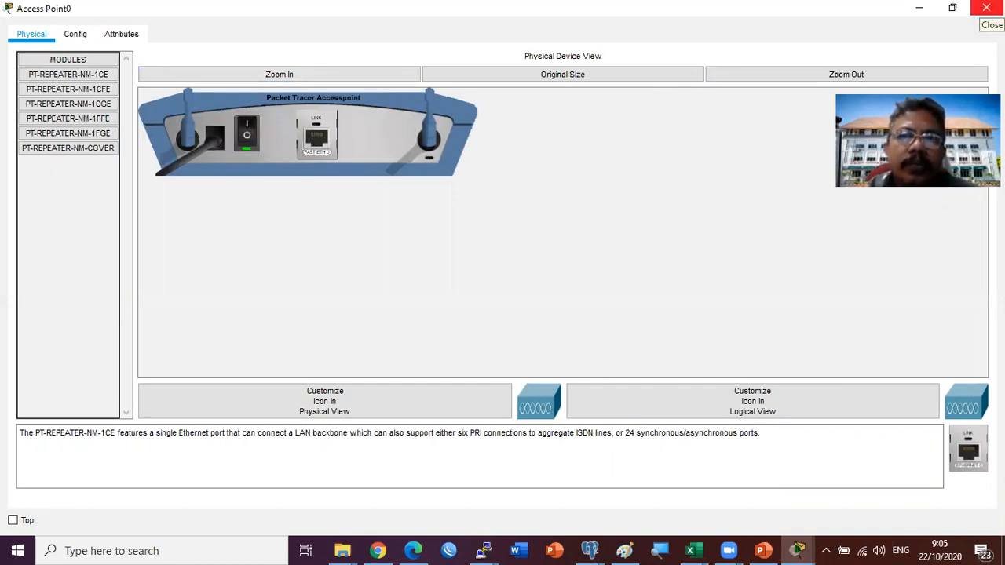
click(986, 8)
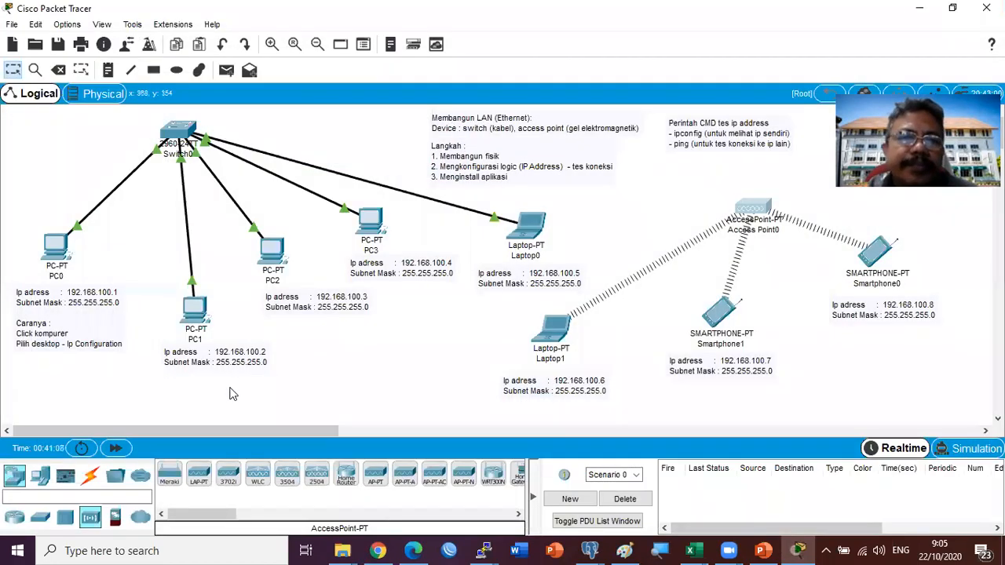
Step: Connect Access Point0's Port 0 to Switch0's FastEthernet0/6 with a copper straight-through cable
click(90, 475)
click(228, 475)
click(752, 209)
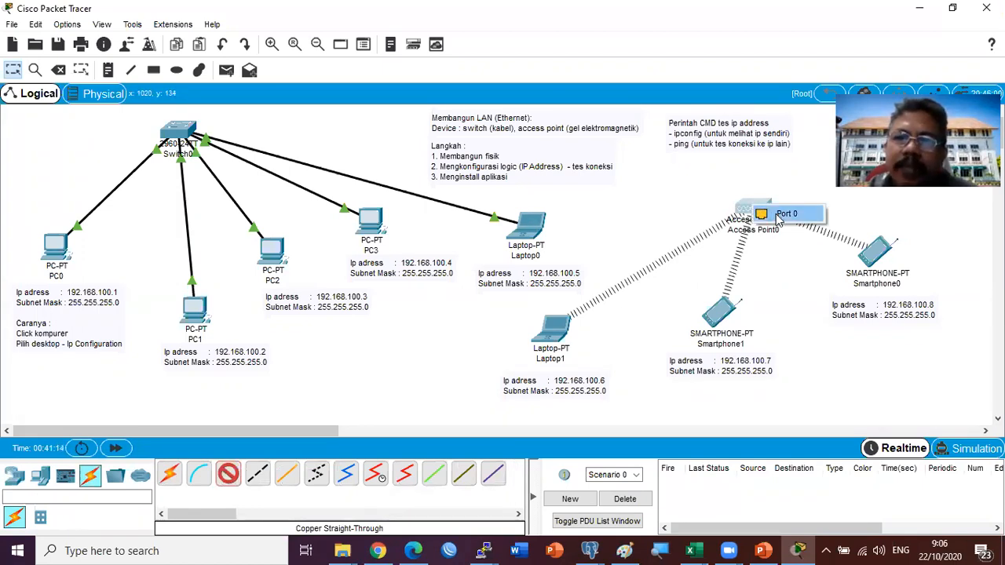
click(785, 213)
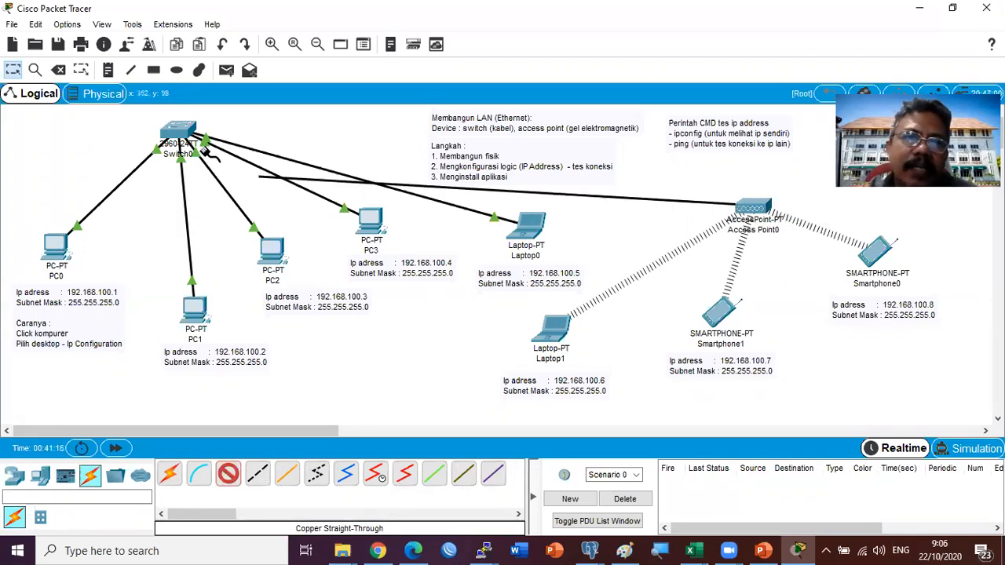
click(185, 135)
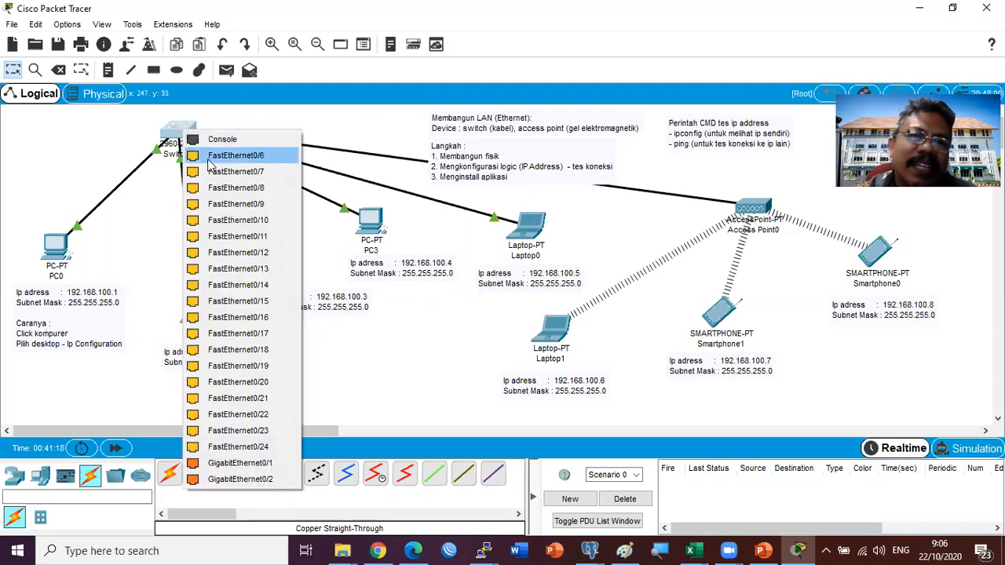
click(210, 157)
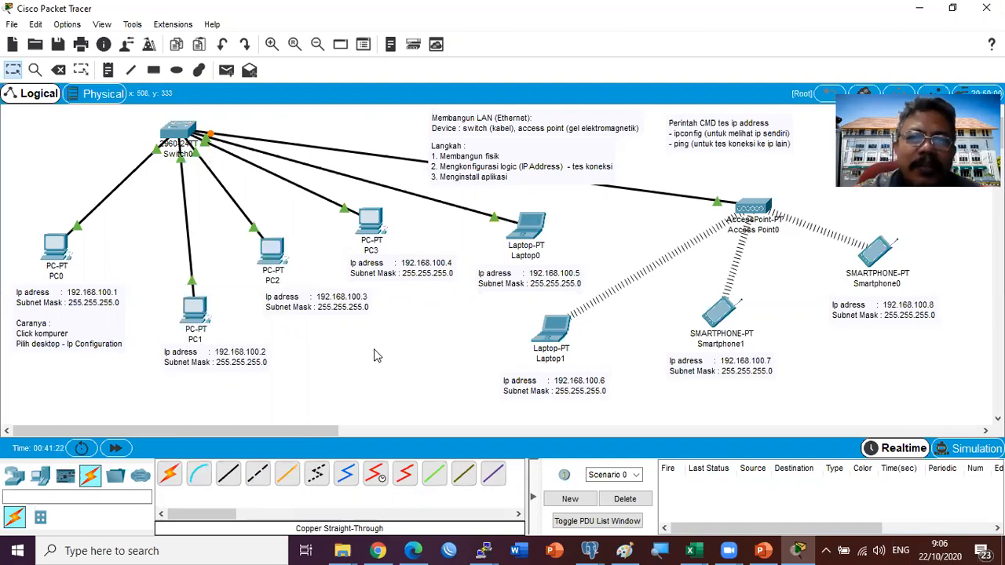
Step: Ping PC0 at 192.168.100.1 again from Laptop1's Command Prompt over the new switch connection
click(553, 329)
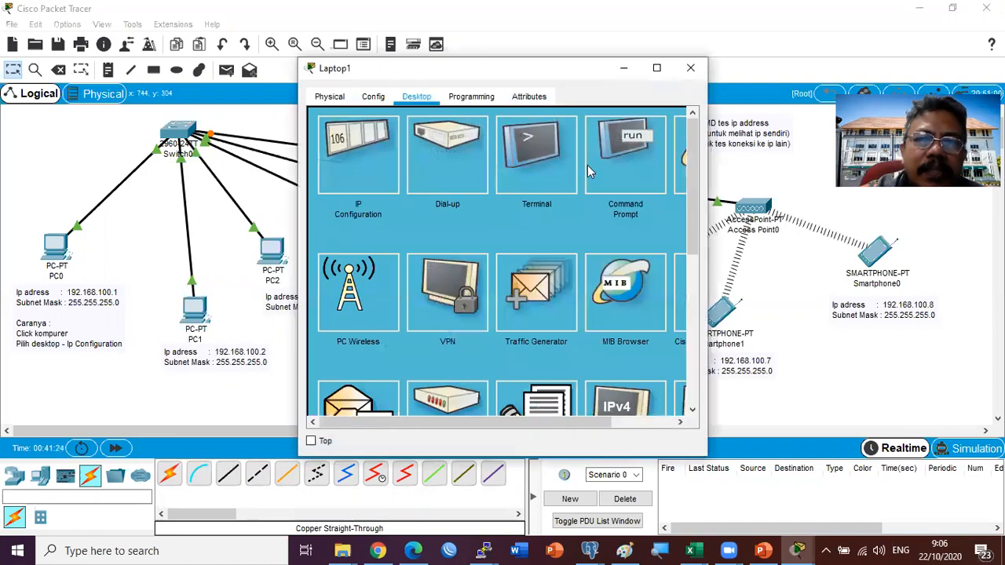
click(599, 166)
scroll(530, 367, down, 3)
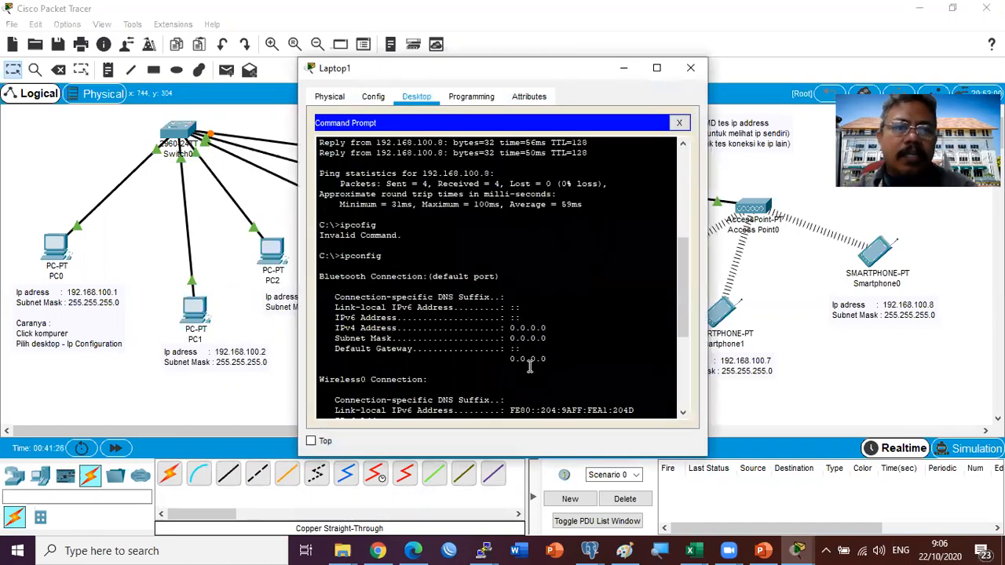
scroll(534, 365, down, 5)
key(Up)
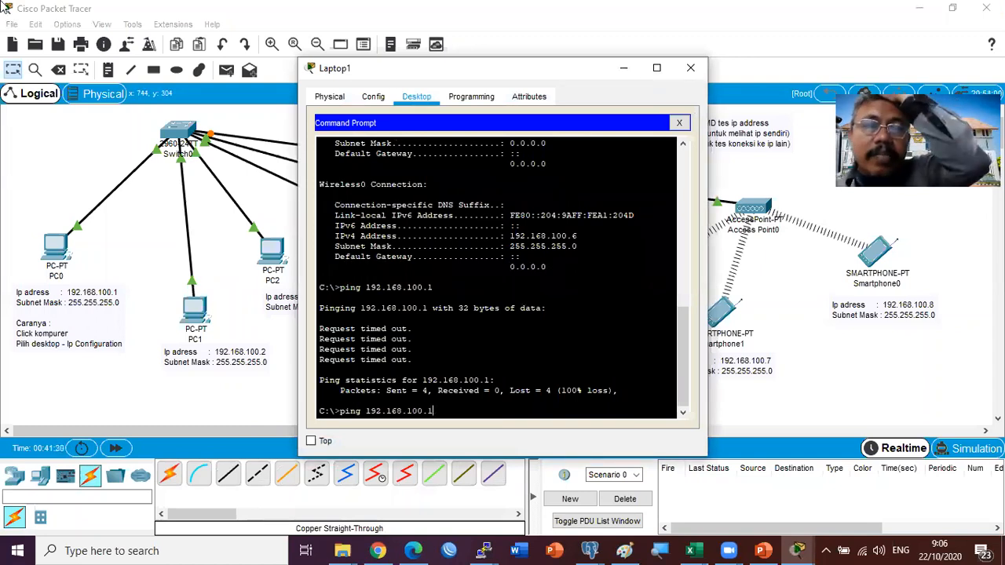
key(Return)
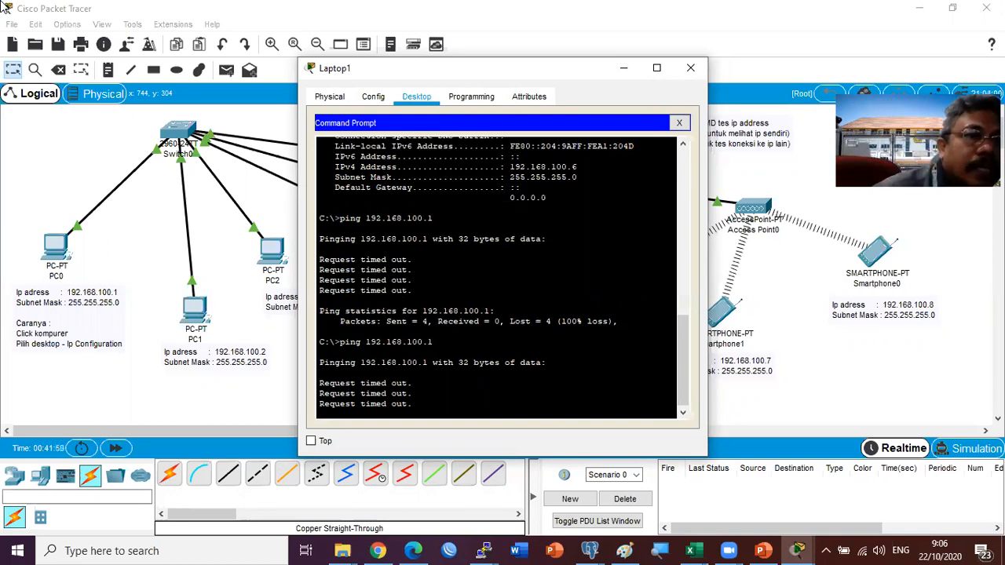
Step: Repeat the ping to 192.168.100.1 from Laptop1's Command Prompt and close the laptop's window
key(Up)
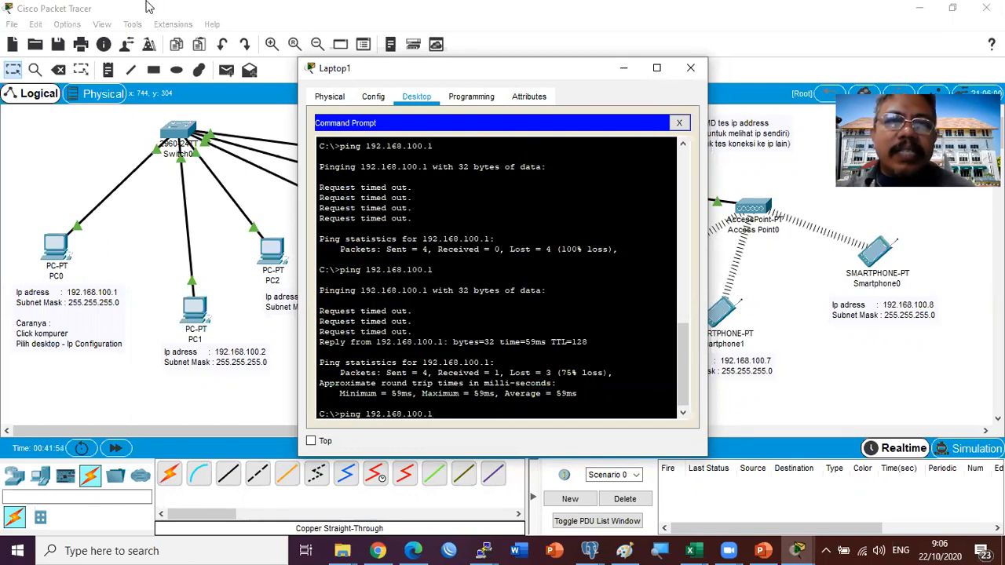
drag(569, 71, 720, 153)
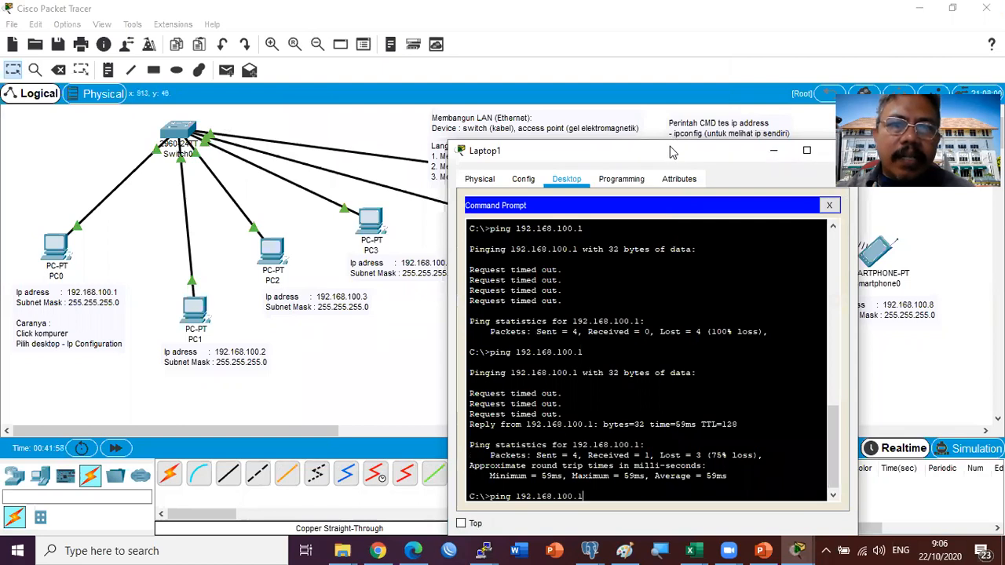
drag(672, 151, 583, 61)
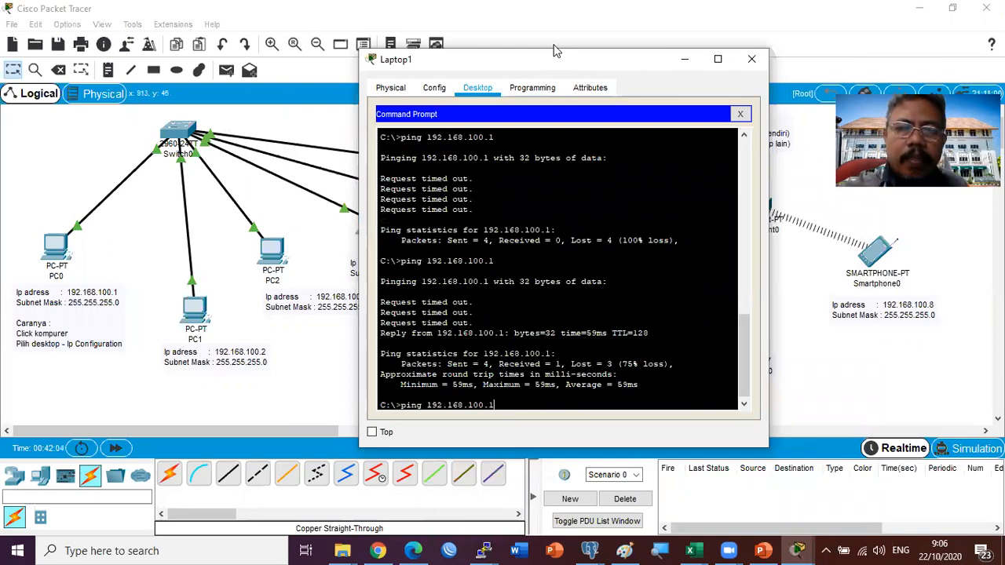
key(Return)
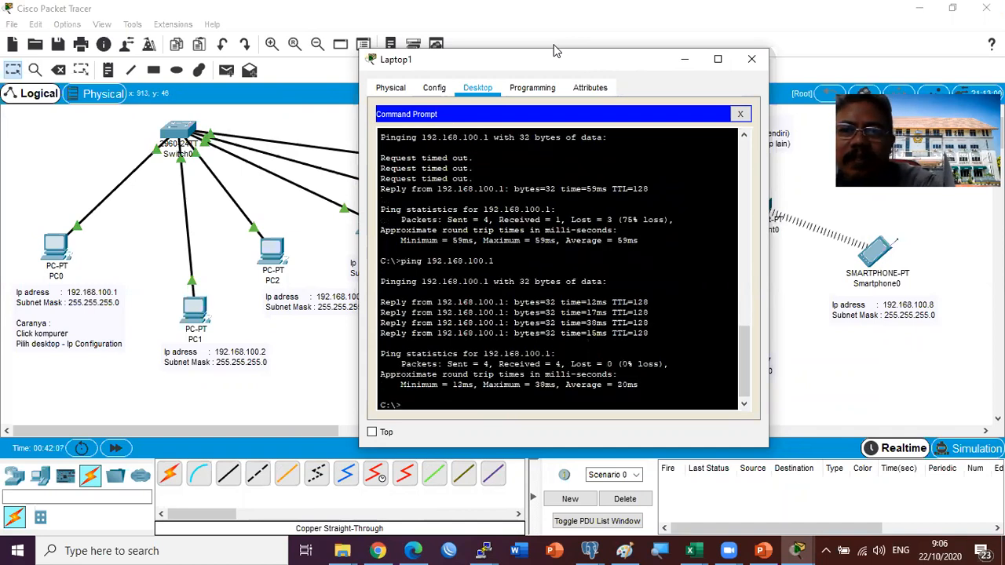
click(752, 59)
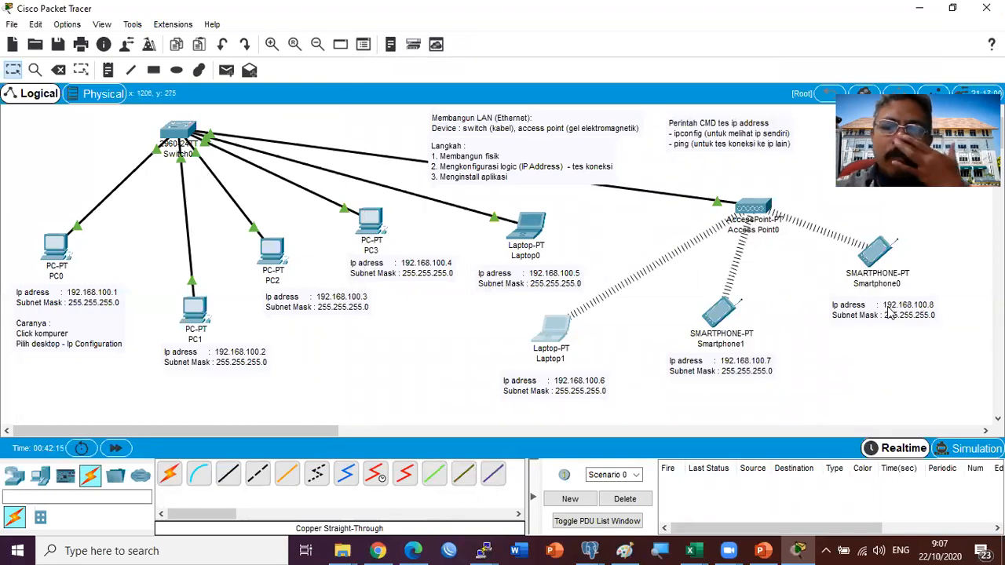
Step: Rearrange Smartphone0, Smartphone1 and Laptop1 together with their IP address notes into an evenly spaced row below Access Point0
drag(880, 250, 961, 270)
drag(884, 314, 927, 343)
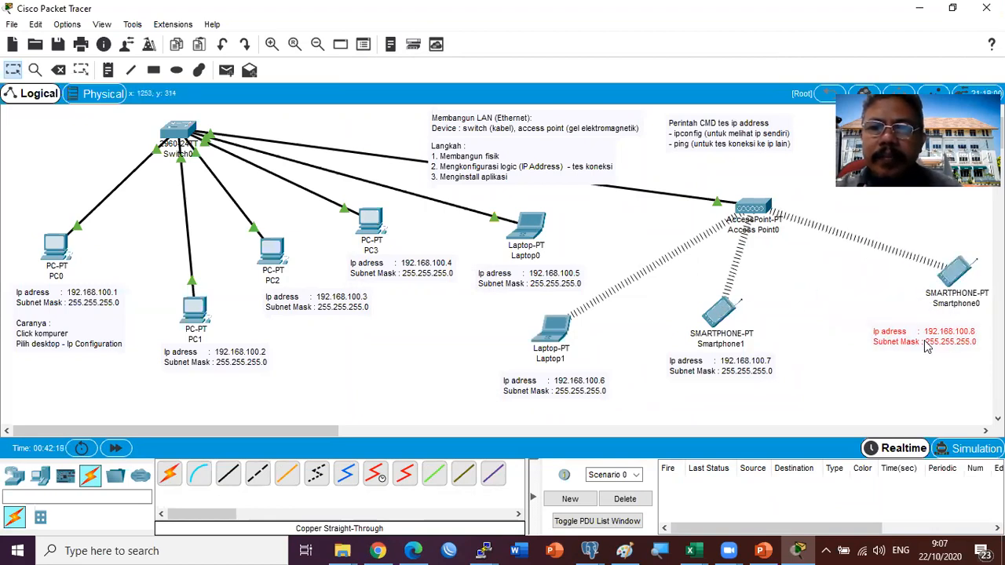
drag(956, 269, 908, 271)
drag(726, 316, 797, 302)
drag(742, 364, 803, 361)
drag(556, 330, 658, 312)
drag(574, 388, 664, 367)
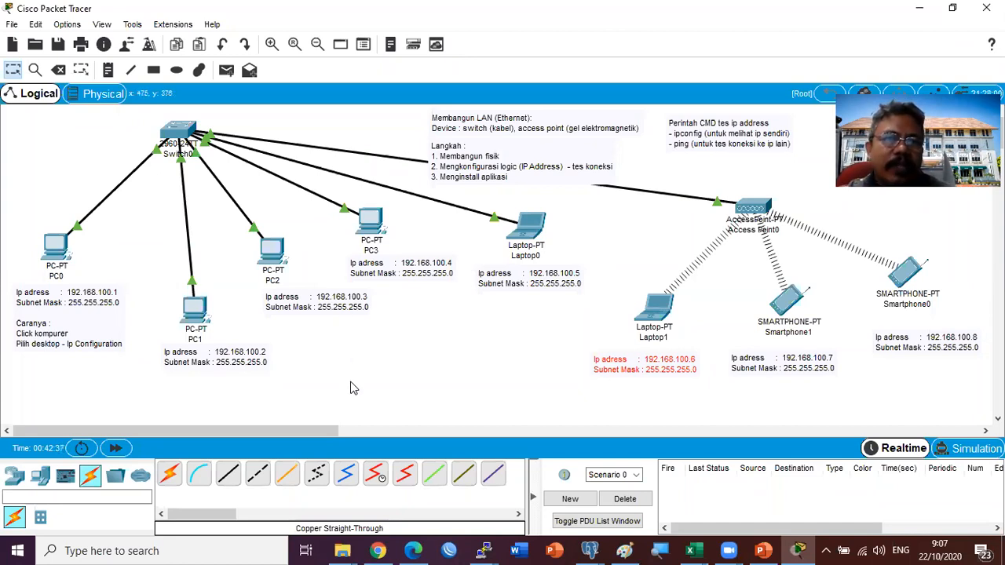
Step: Review PC0's Command Prompt history and its static IP configuration, and close the PC0 window
click(55, 248)
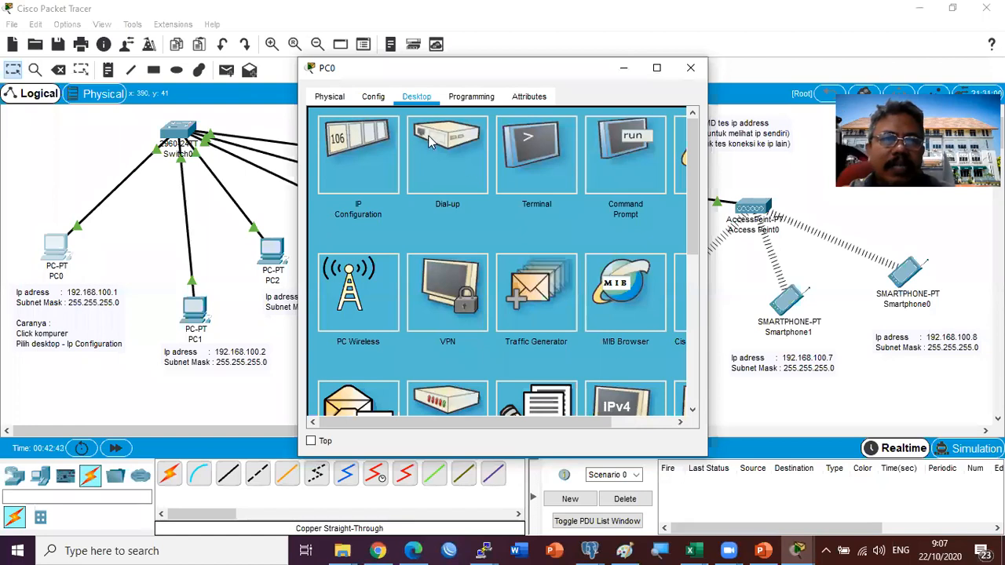
click(619, 174)
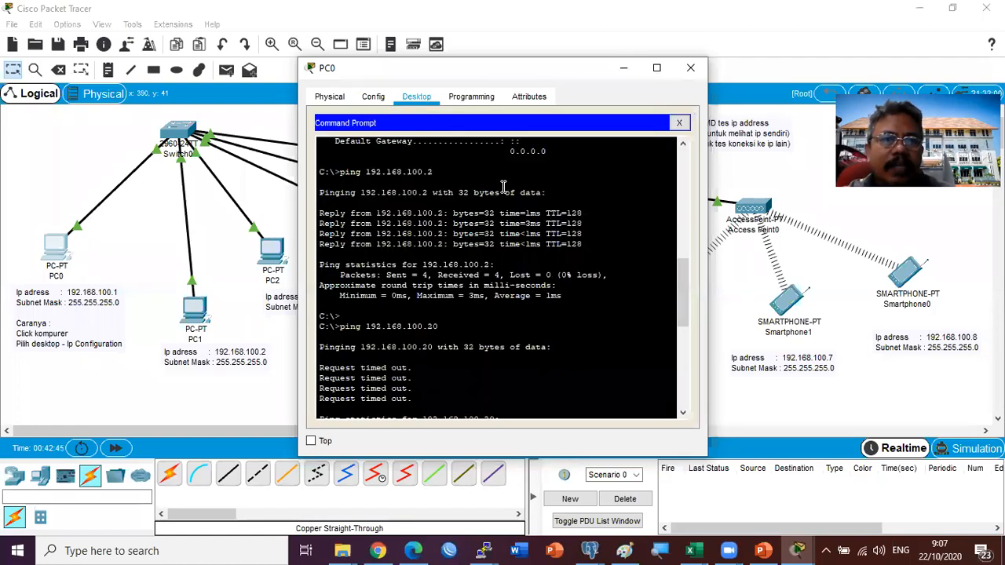
click(679, 123)
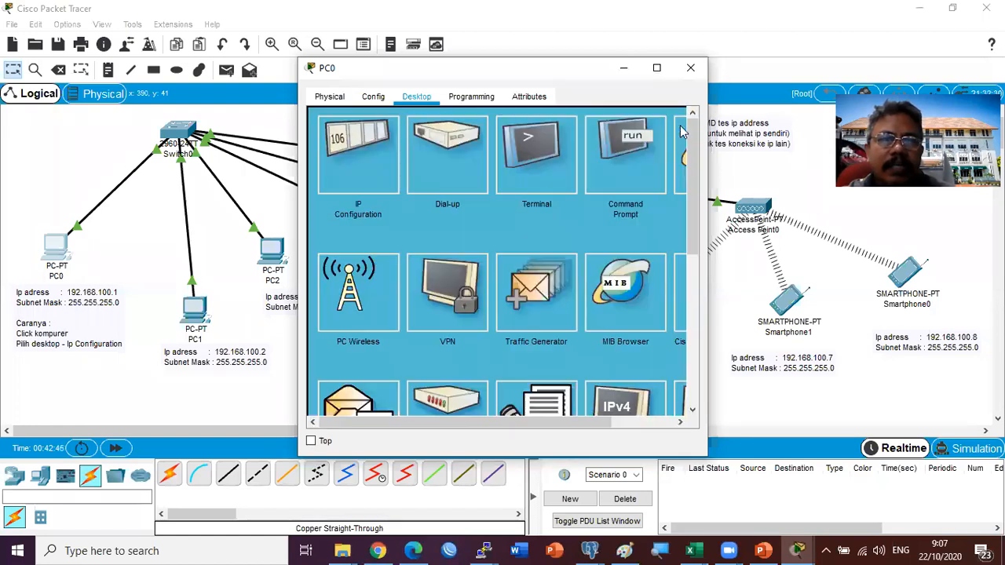
click(359, 163)
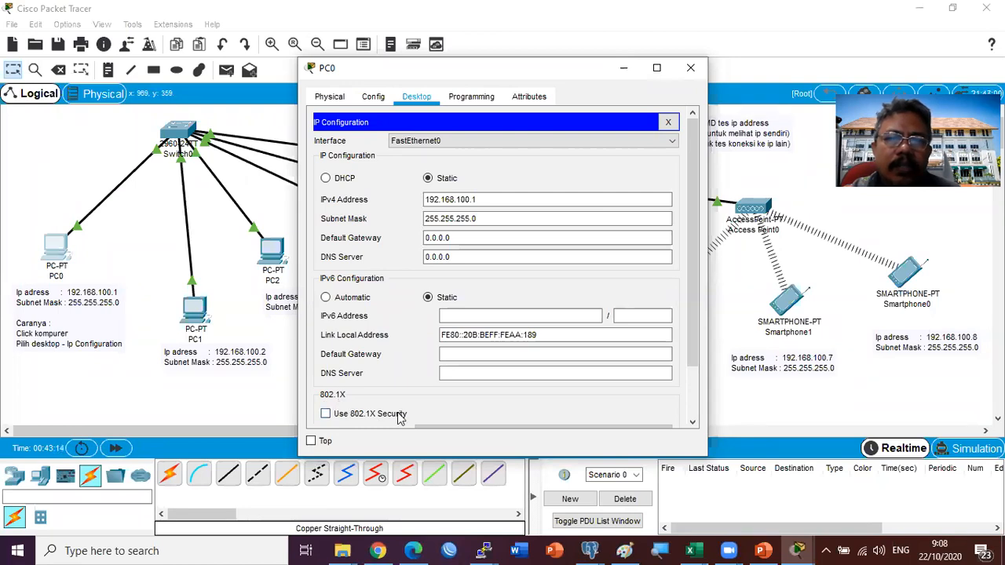
drag(692, 318, 695, 236)
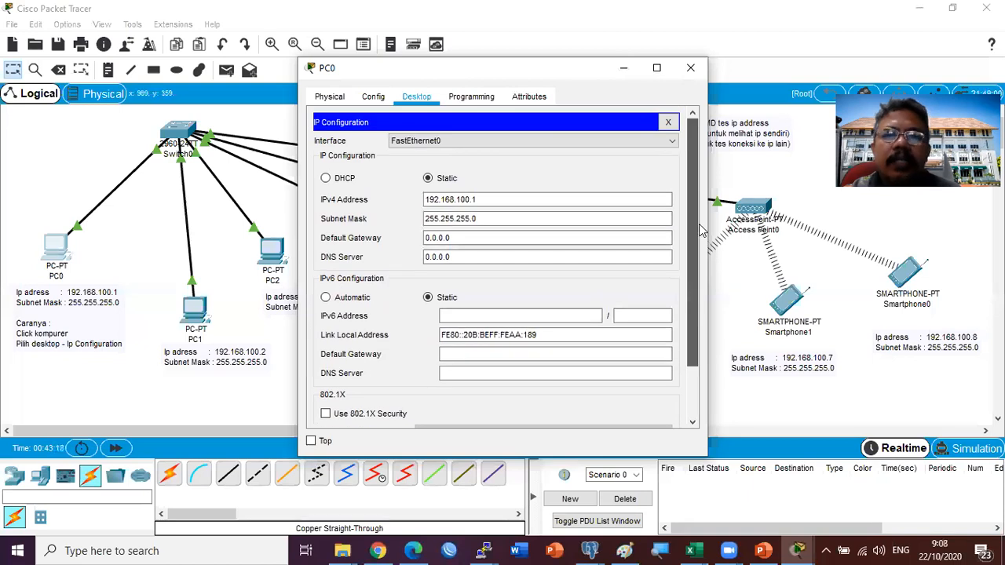
click(690, 67)
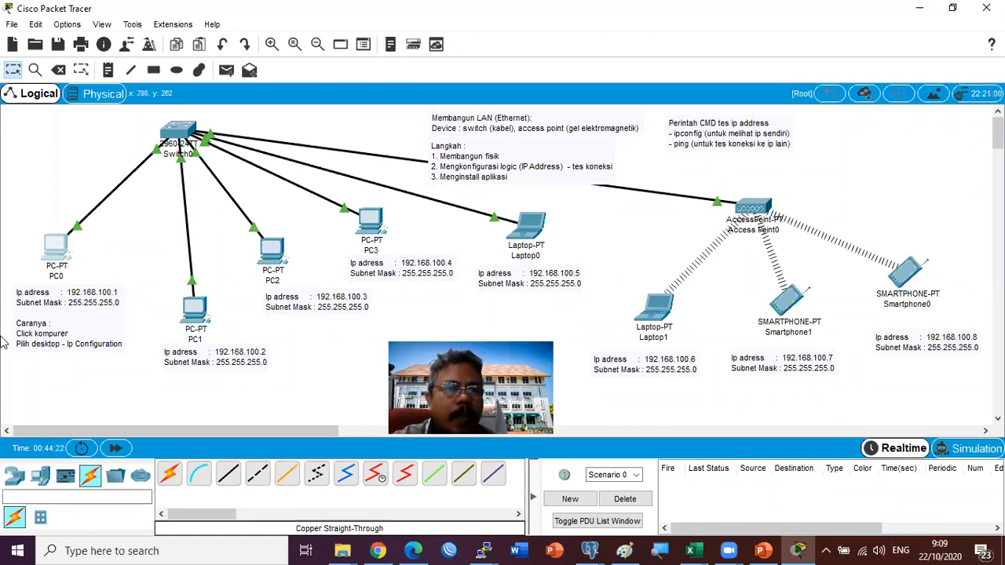
Step: Place a Server-PT end device in the workspace above PC0, beside Switch0
click(19, 477)
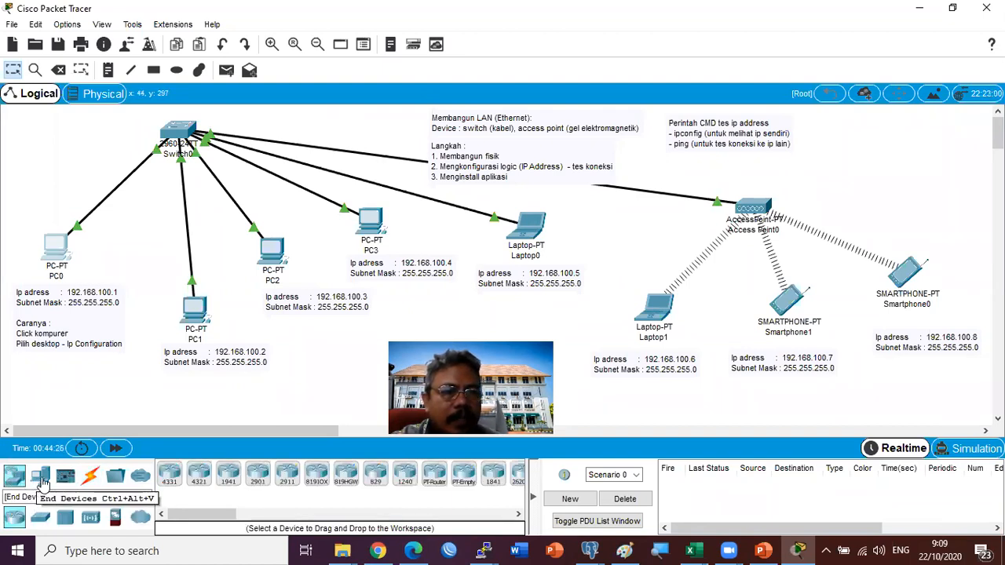
click(40, 476)
drag(230, 477, 64, 146)
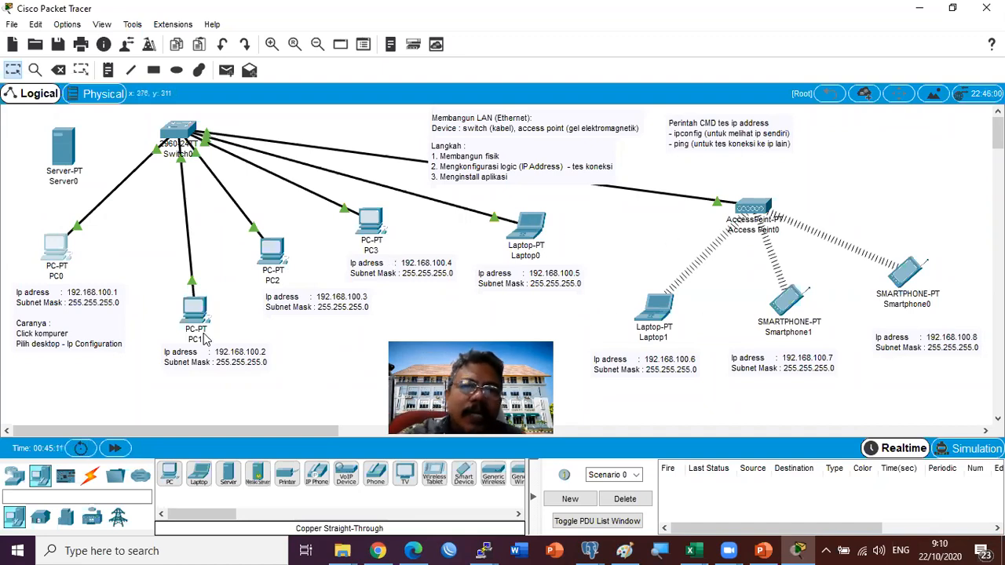
mouse_move(204, 338)
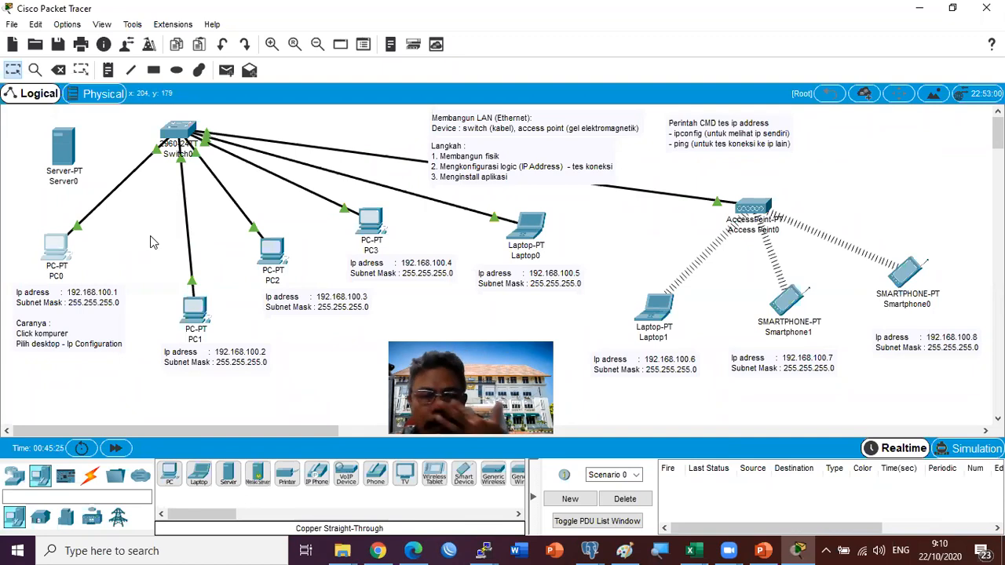
Step: Open the real Windows Command Prompt, maximize it and list the computer's own network settings with ipconfig
click(179, 550)
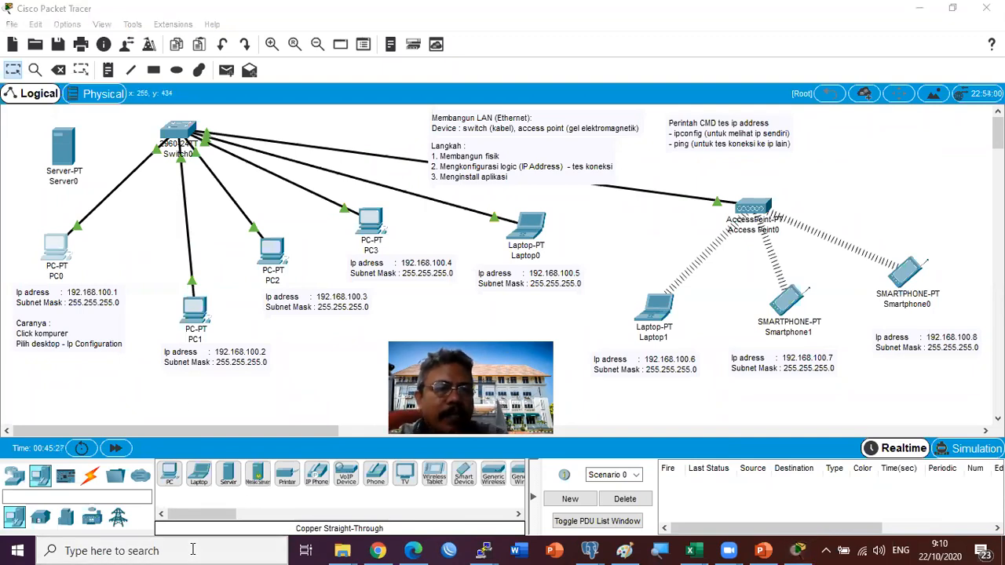
text(cmd)
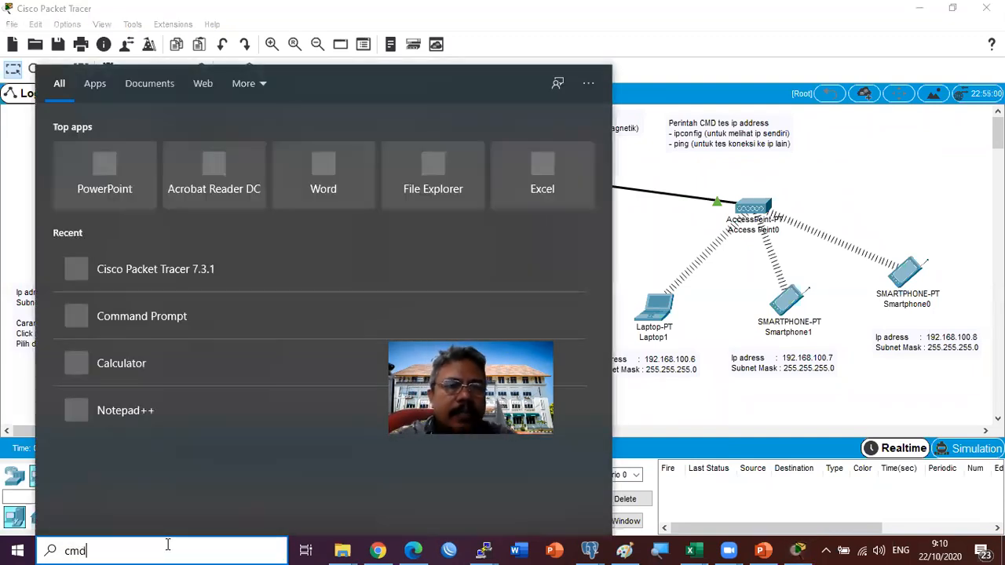
key(Return)
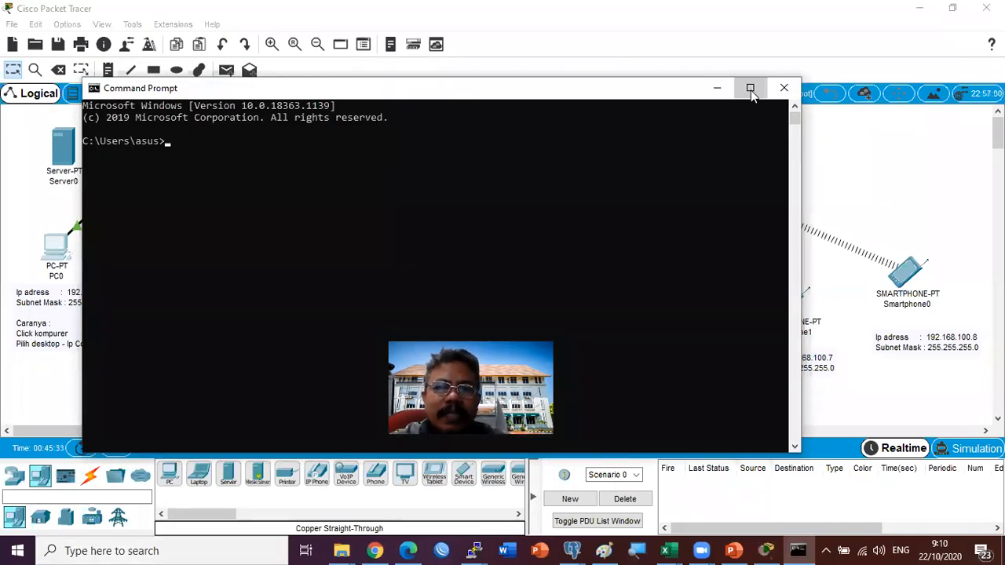
click(750, 87)
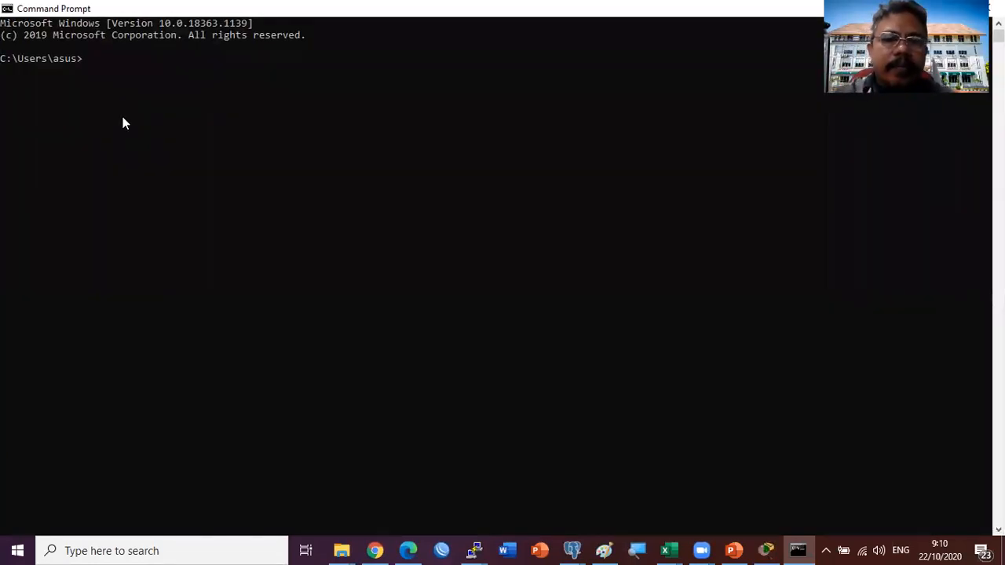
text(ip)
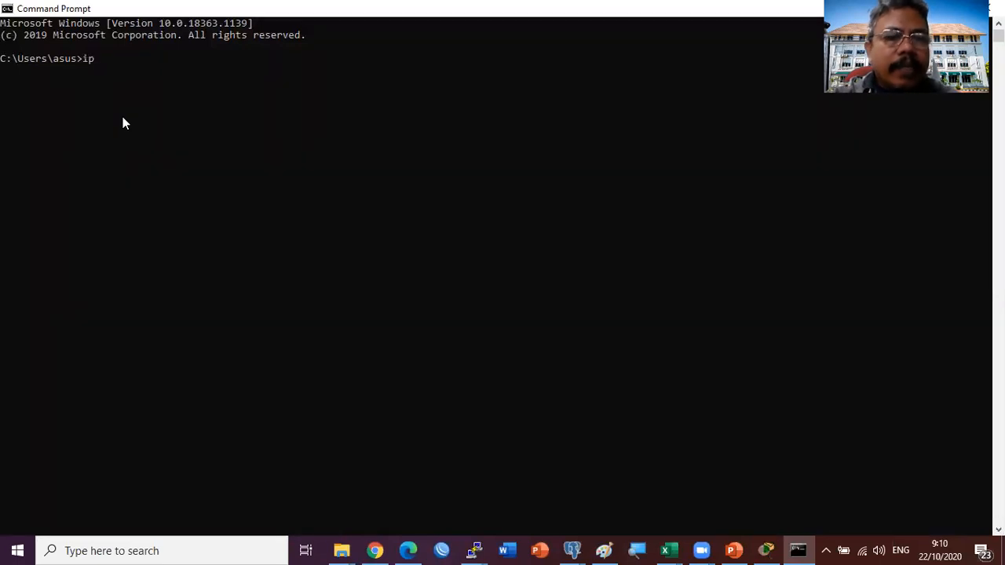
text(config)
key(Return)
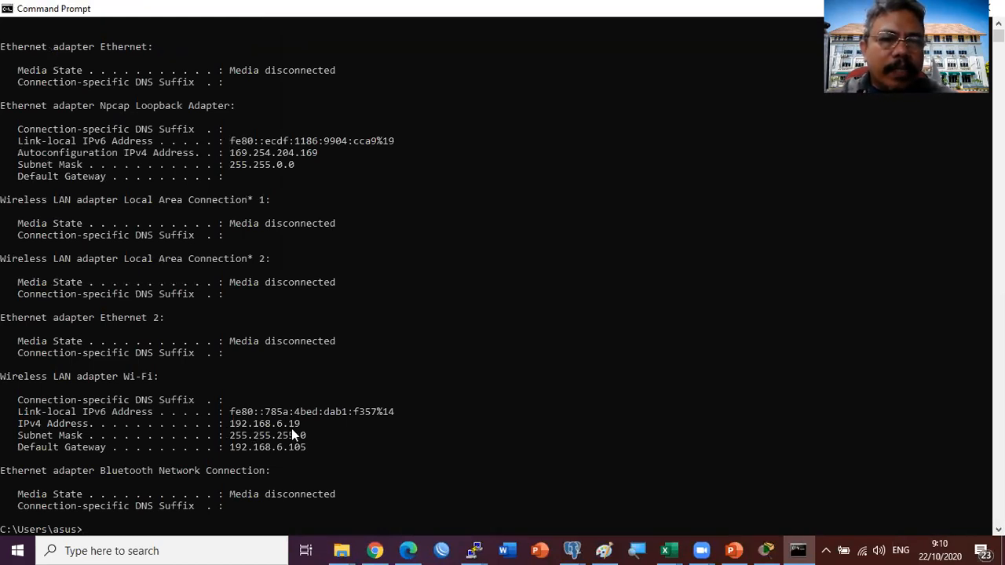
scroll(442, 399, down, 3)
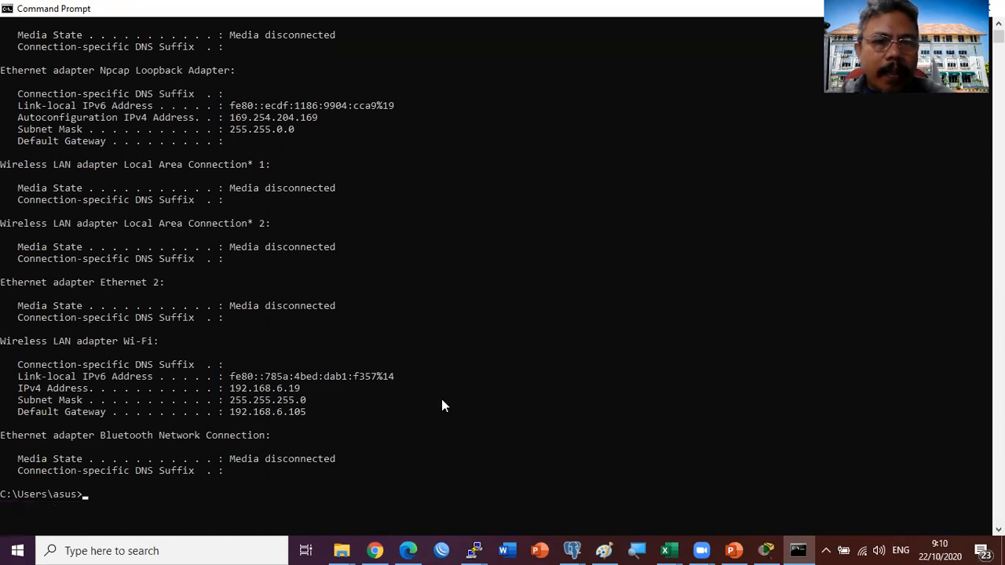
scroll(442, 402, up, 2)
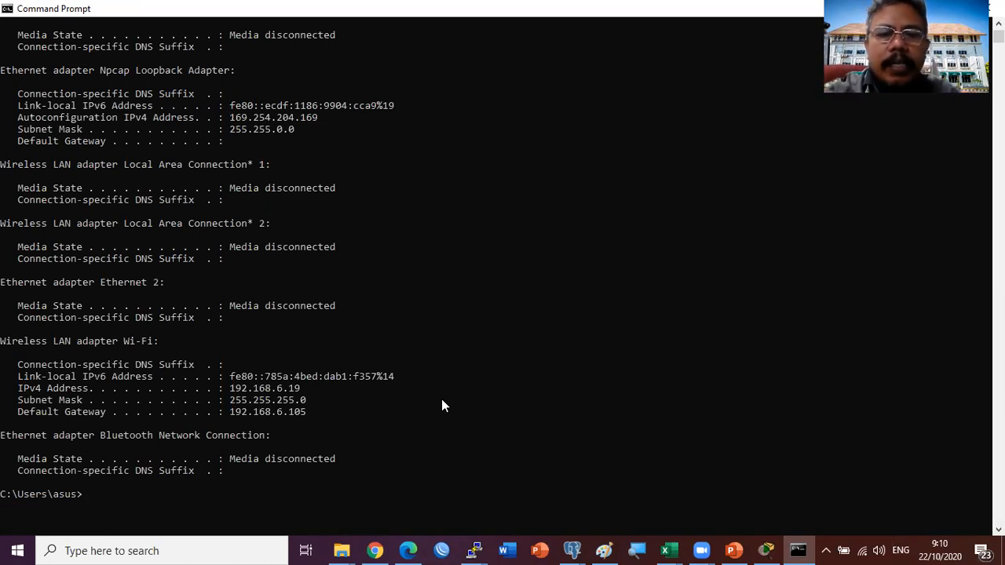
Step: Test the real computer's internet connection by pinging 8.8.8.8 from the Windows Command Prompt
text(ping )
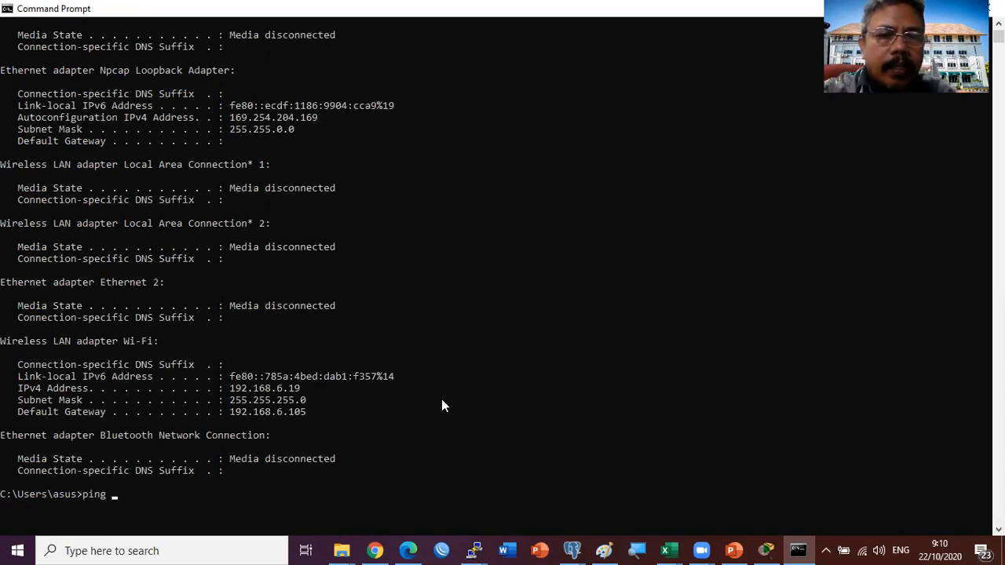
text(8.8.8.8)
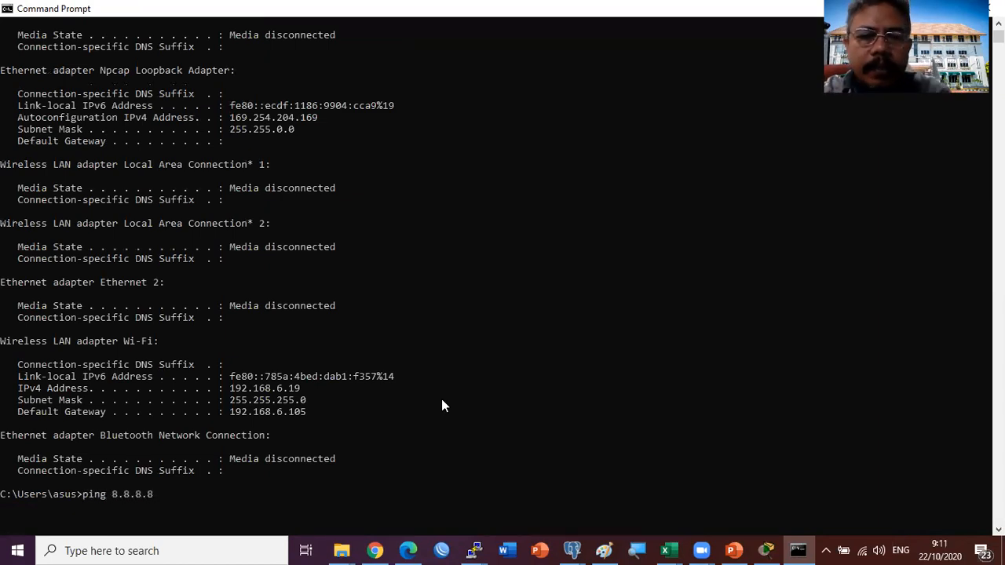
key(Return)
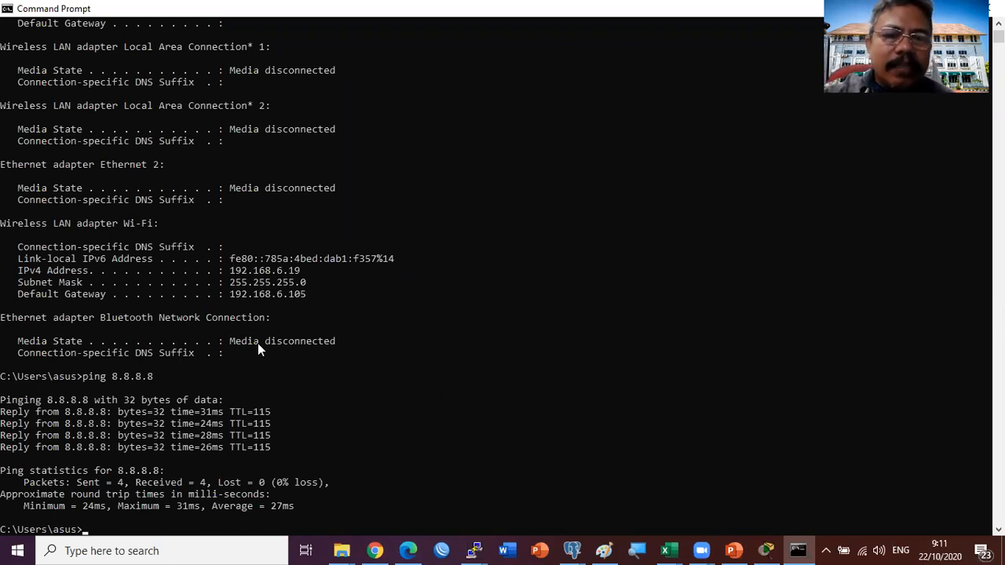
Step: Switch back to Cisco Packet Tracer, take a brief look at Server0's device window, and delete the server from the workspace
click(766, 550)
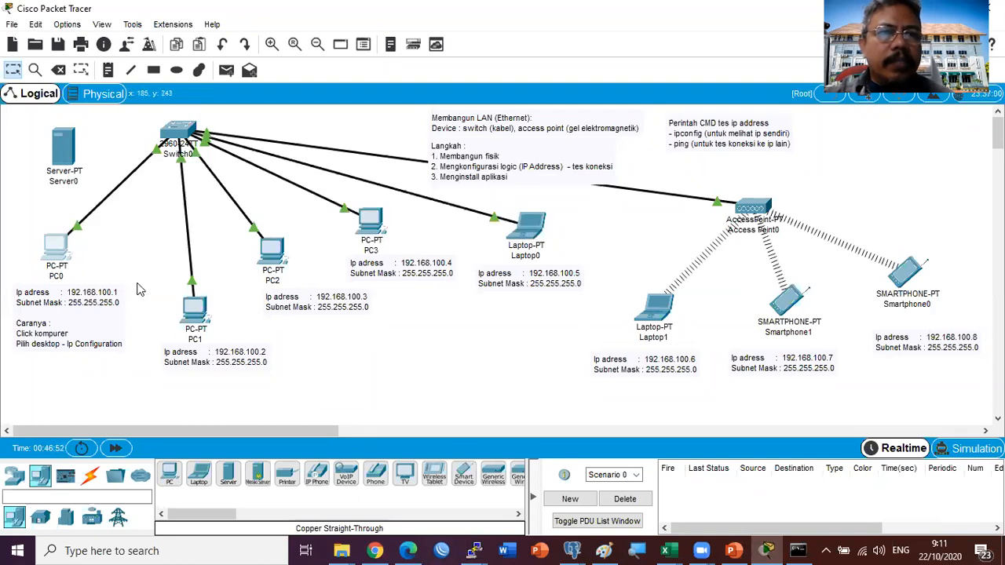
click(63, 150)
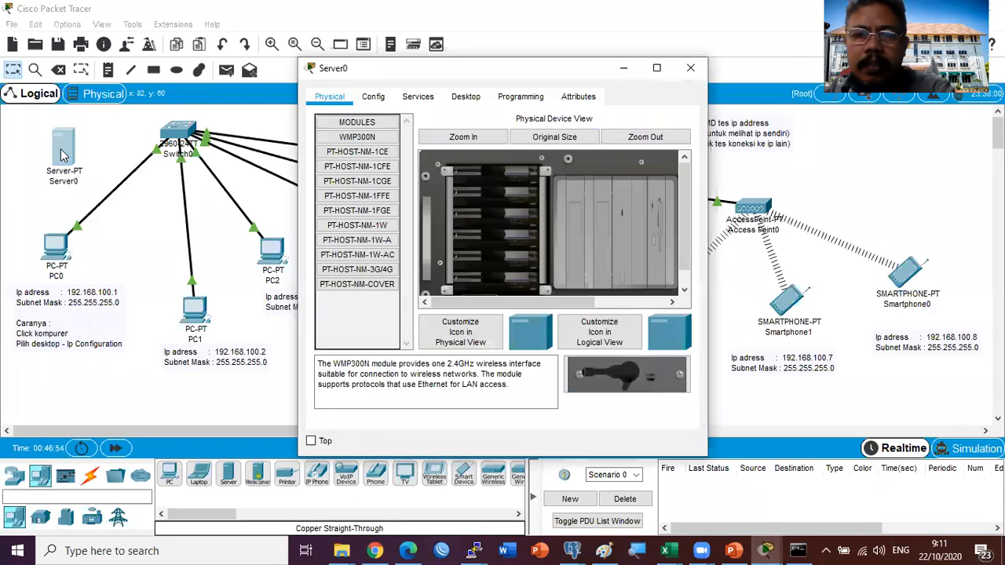
click(690, 68)
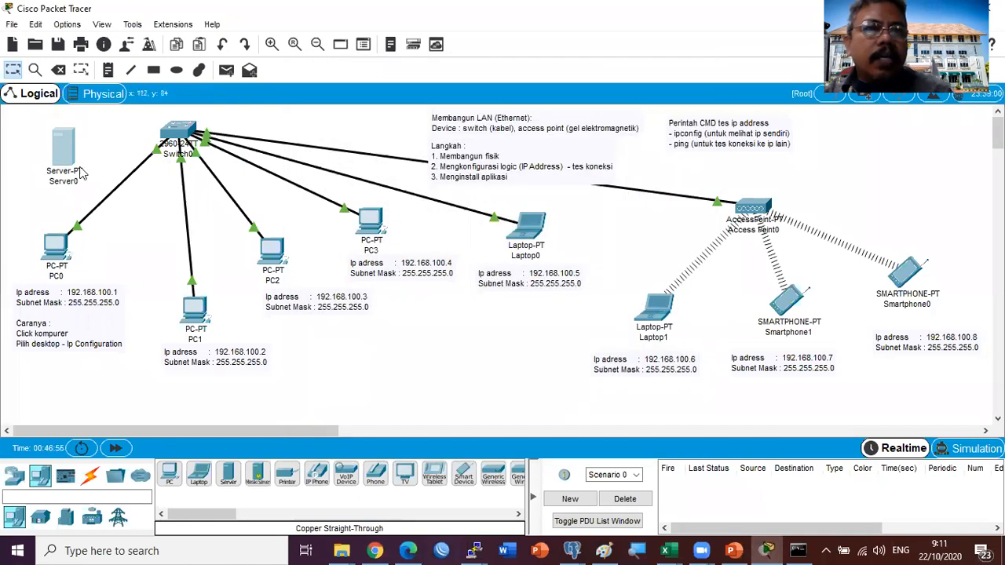
click(59, 69)
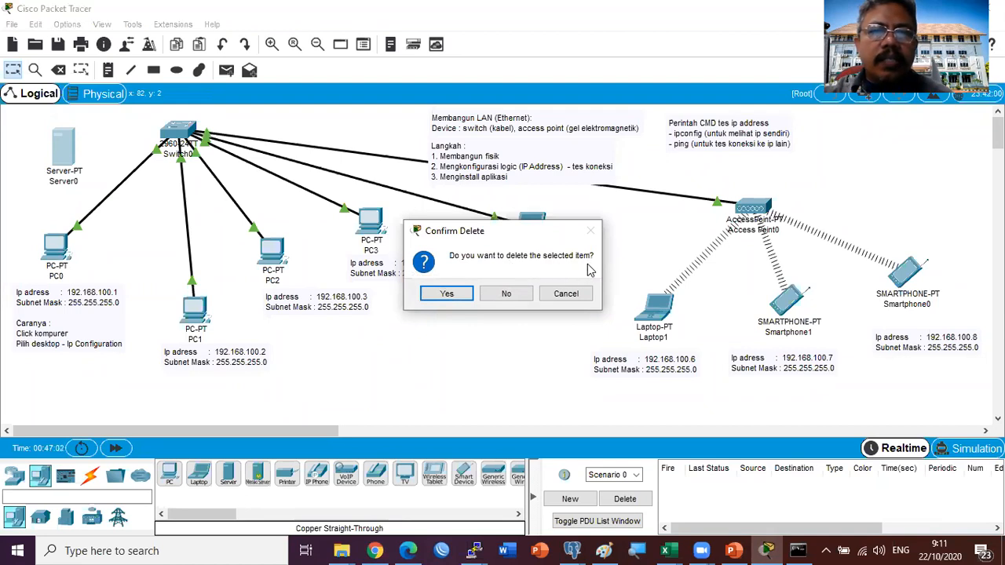
click(447, 294)
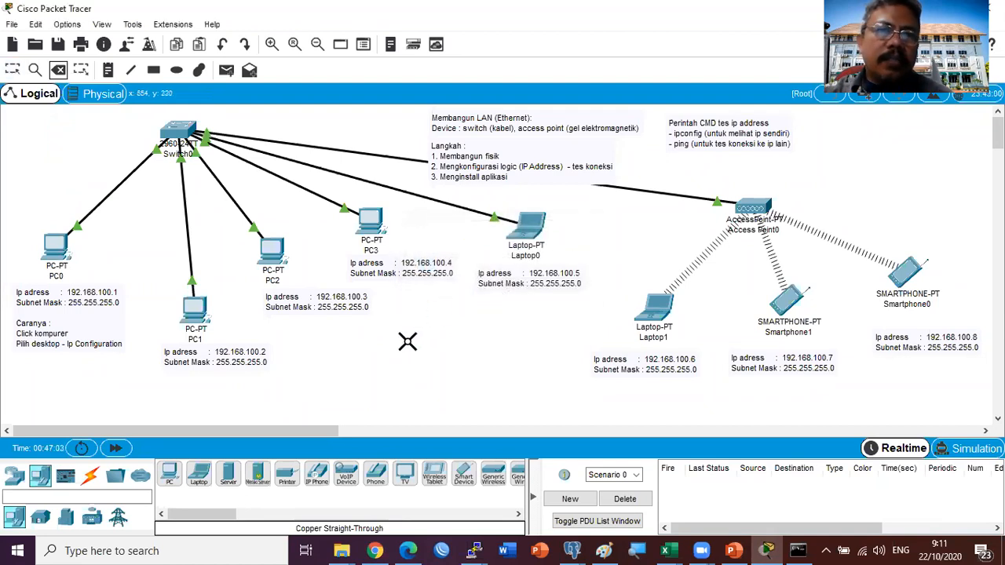
key(Escape)
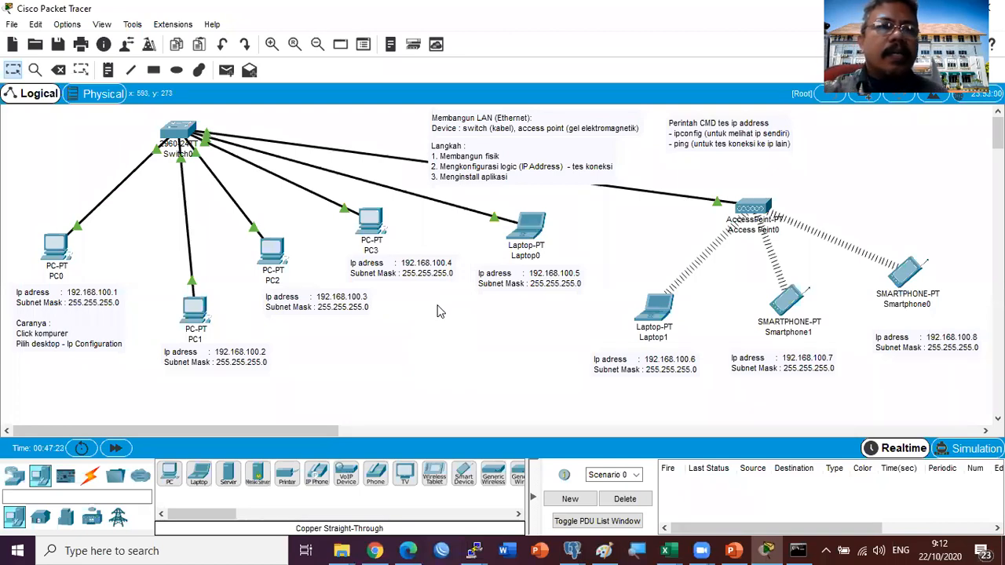
click(271, 44)
click(317, 44)
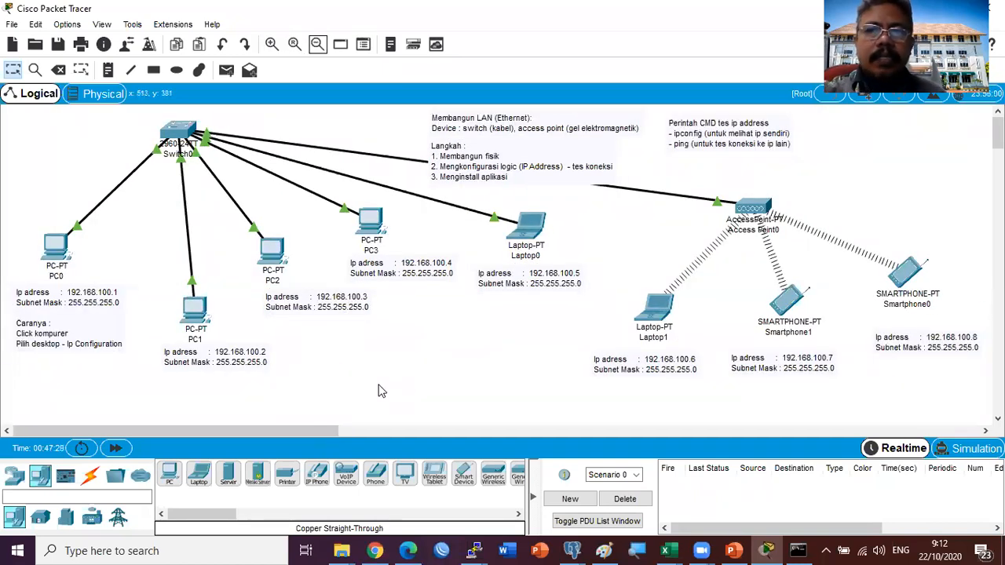
Step: Switch to WhatsApp Web in Chrome, search for jarkom, and send the copied topology screenshot to the Jarkom pagi group
click(375, 550)
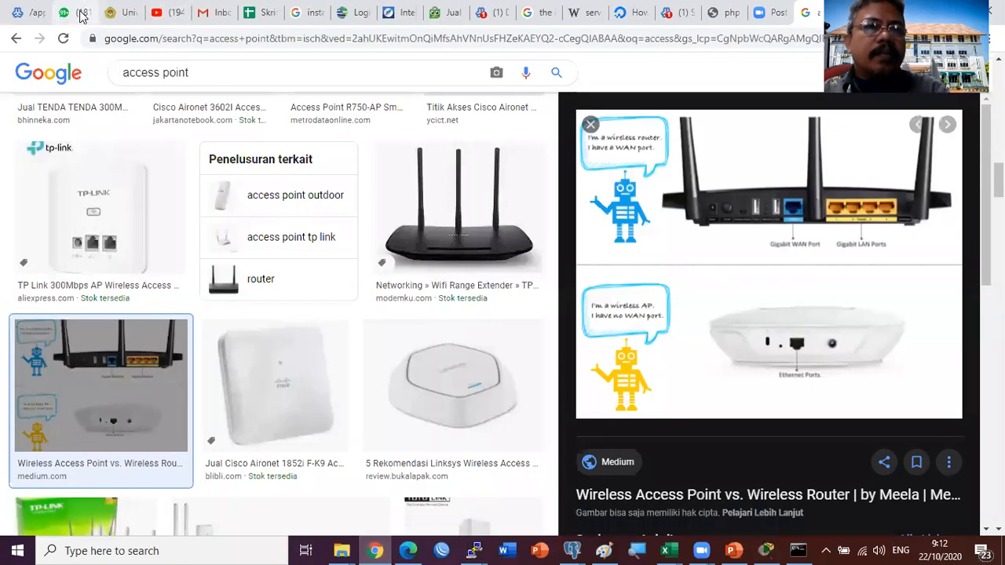
click(74, 13)
click(167, 179)
text(jarkom)
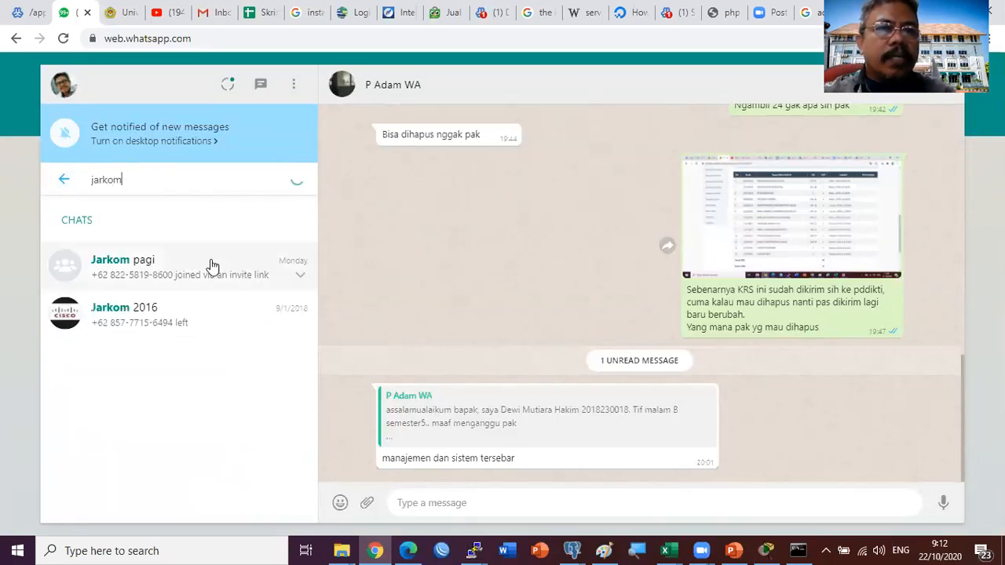
click(212, 266)
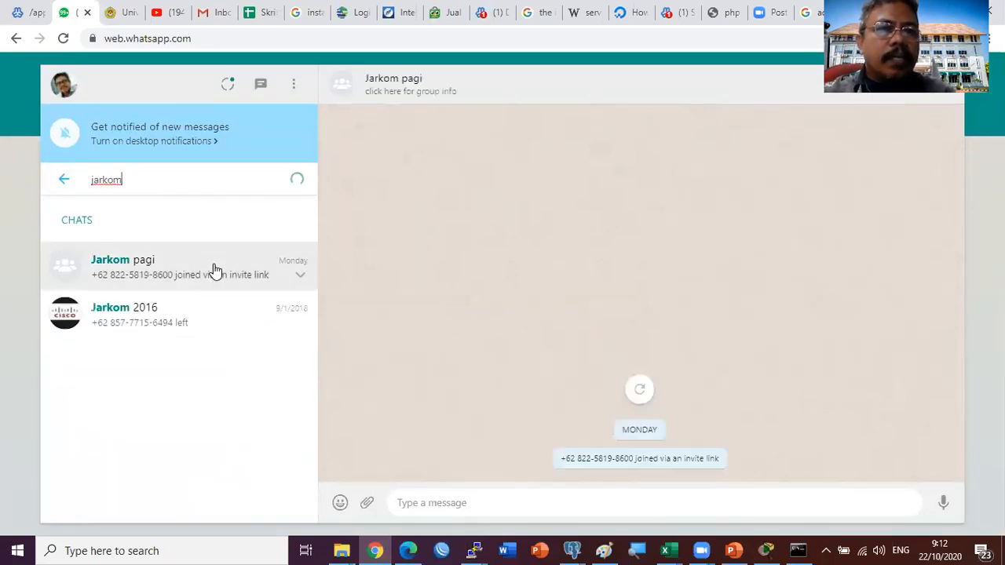
key(ctrl+v)
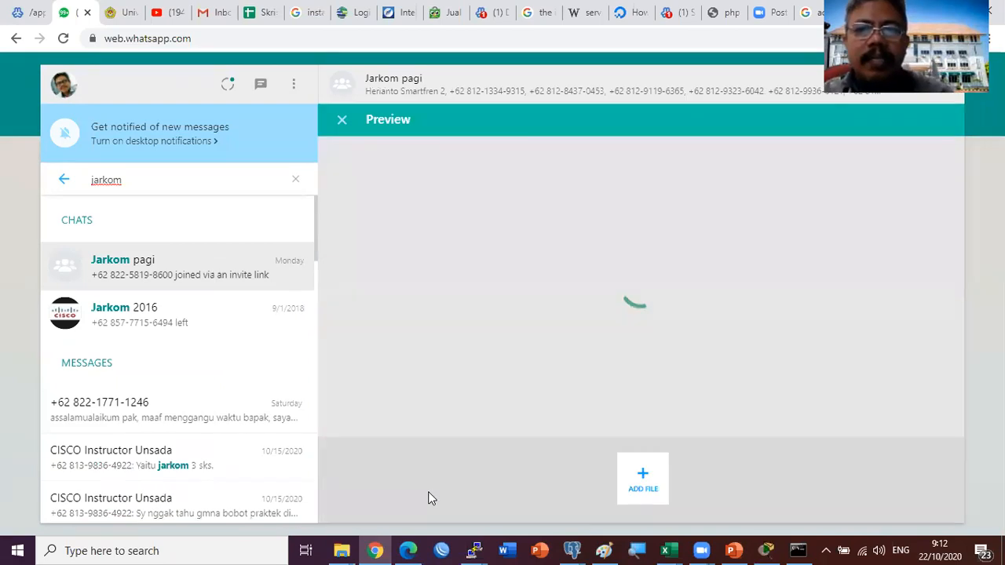
click(929, 444)
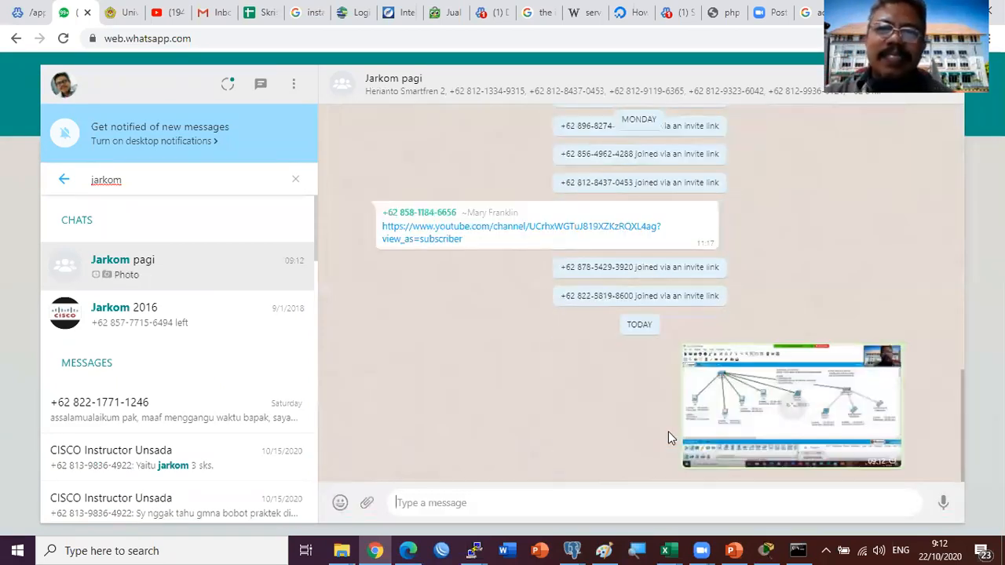
Step: View the sent topology screenshot enlarged, check its detail up close, and return to the group chat
click(776, 424)
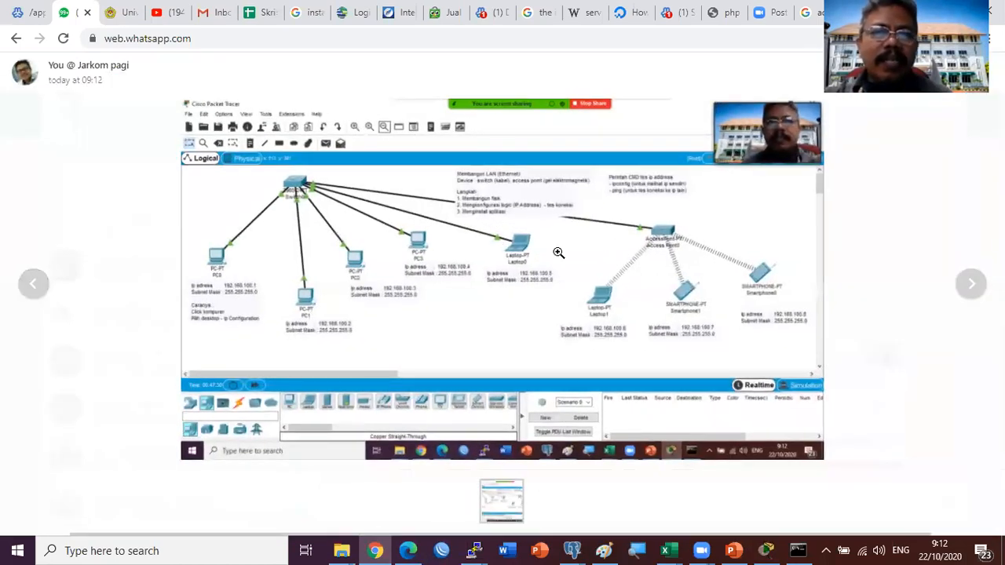
click(479, 326)
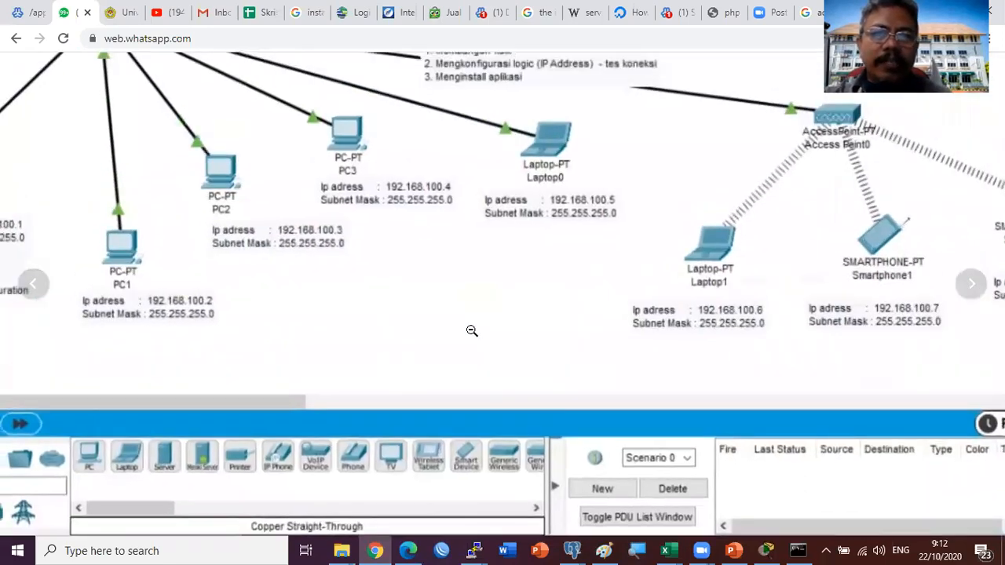
click(471, 332)
key(Escape)
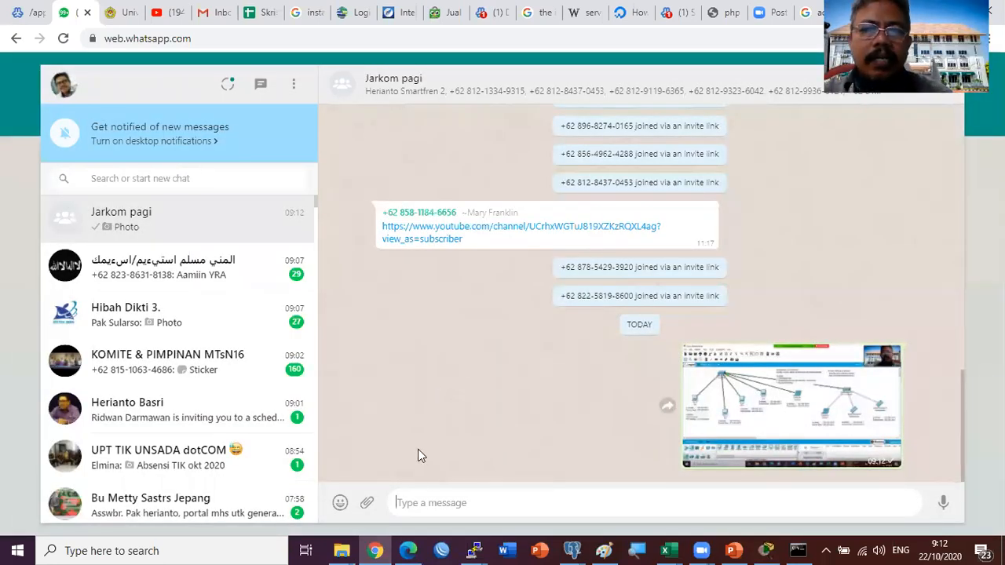
Step: Switch back to Cisco Packet Tracer, start saving the network, and browse to the 2020 folder inside Dokumen_manajemen
click(765, 551)
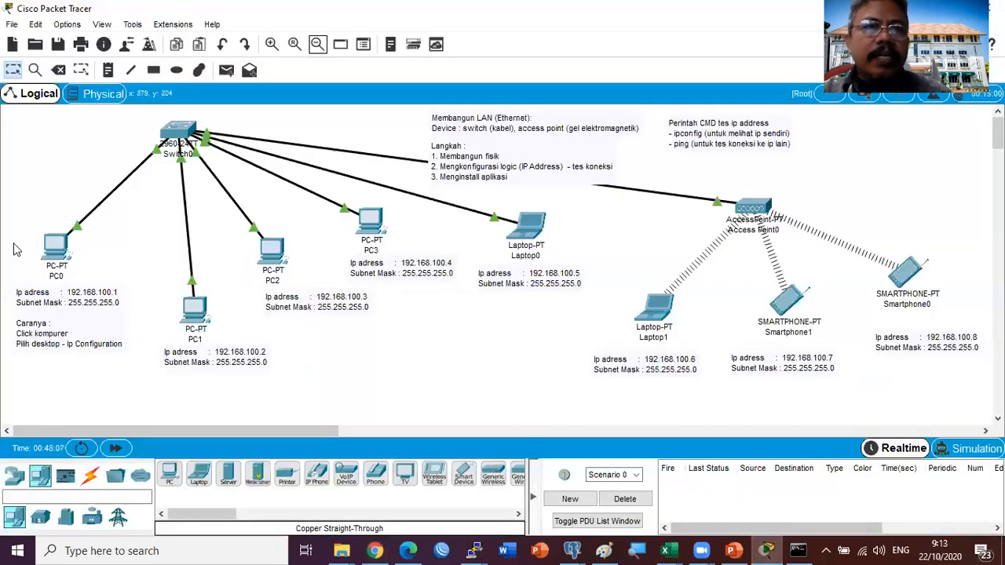
click(13, 24)
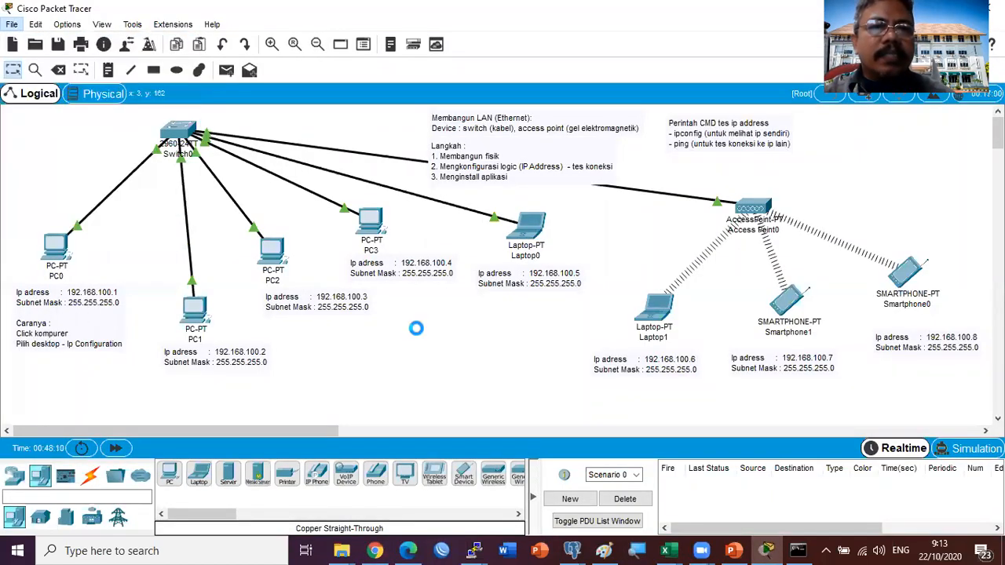
key(ctrl+s)
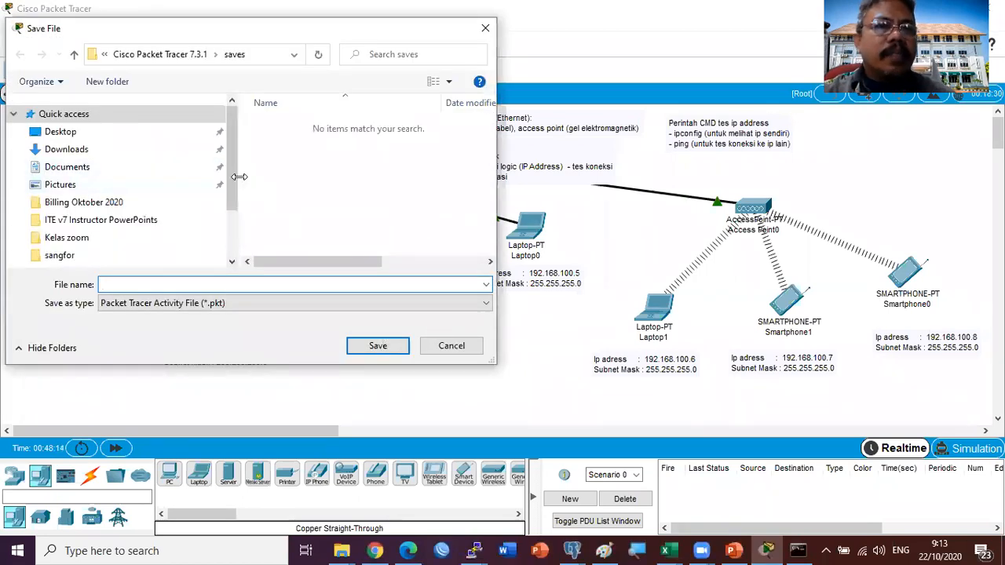
drag(232, 175, 240, 201)
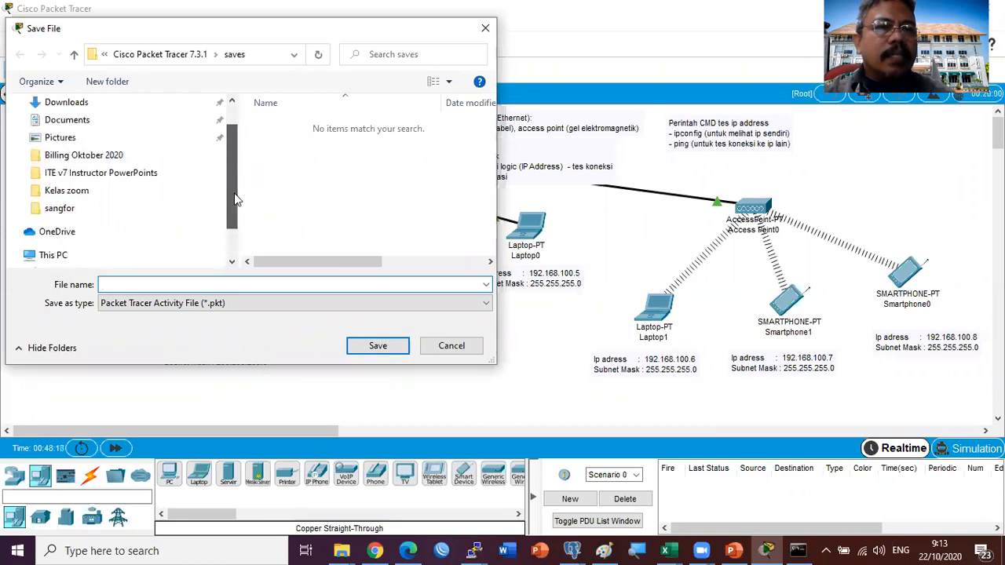
click(83, 157)
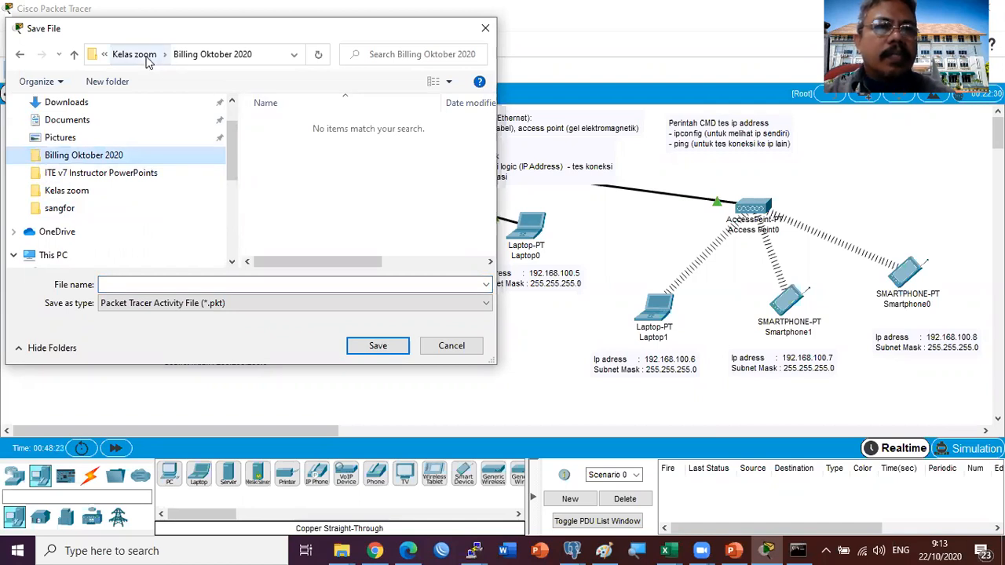
click(118, 55)
click(123, 58)
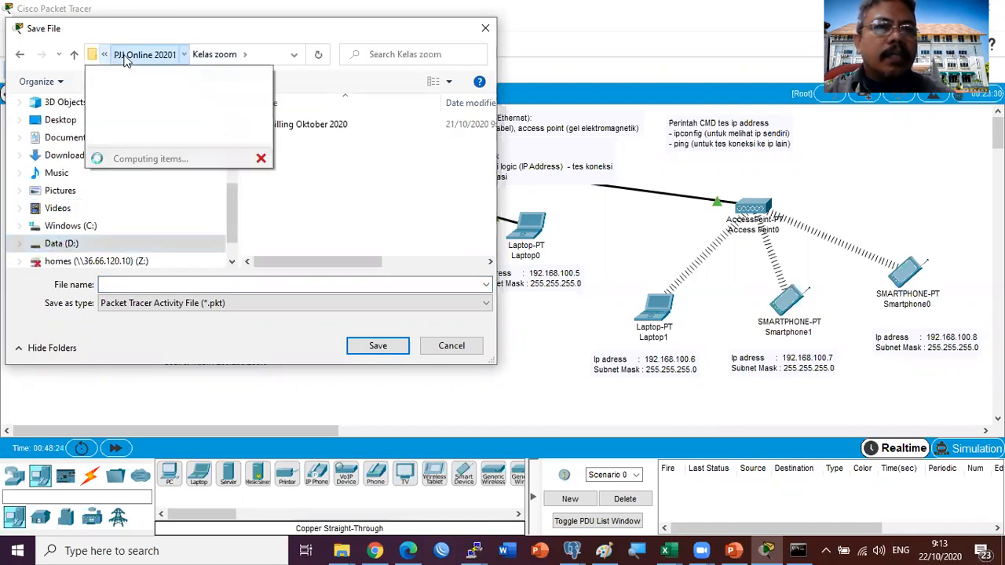
click(122, 58)
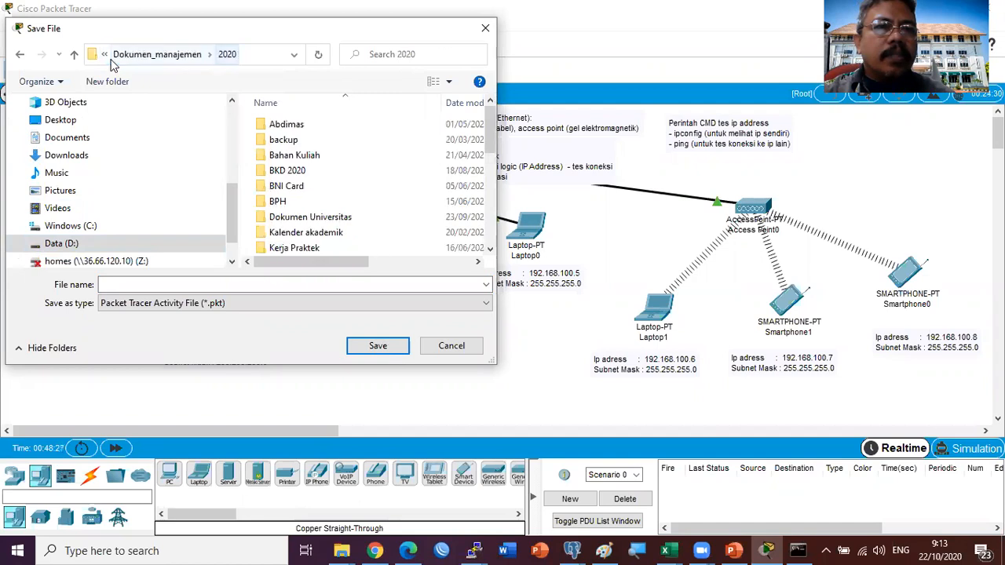
Step: Change the save location to the Dokumen_manajemen\2019\Bahan Kuliah\Jaringan Komputer folder
click(140, 56)
double_click(287, 231)
scroll(330, 216, down, 4)
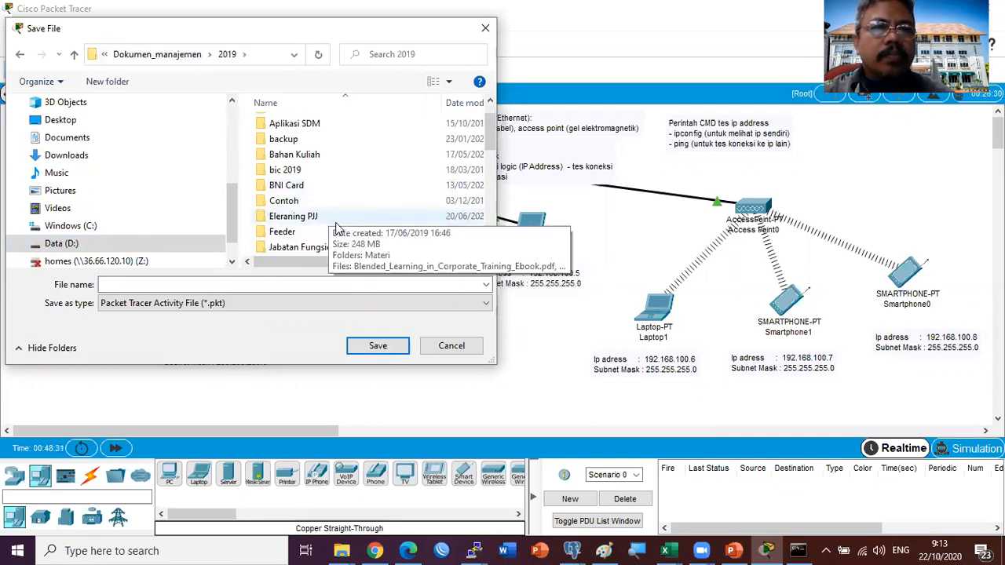
scroll(337, 220, up, 4)
scroll(337, 226, up, 1)
double_click(321, 187)
double_click(336, 189)
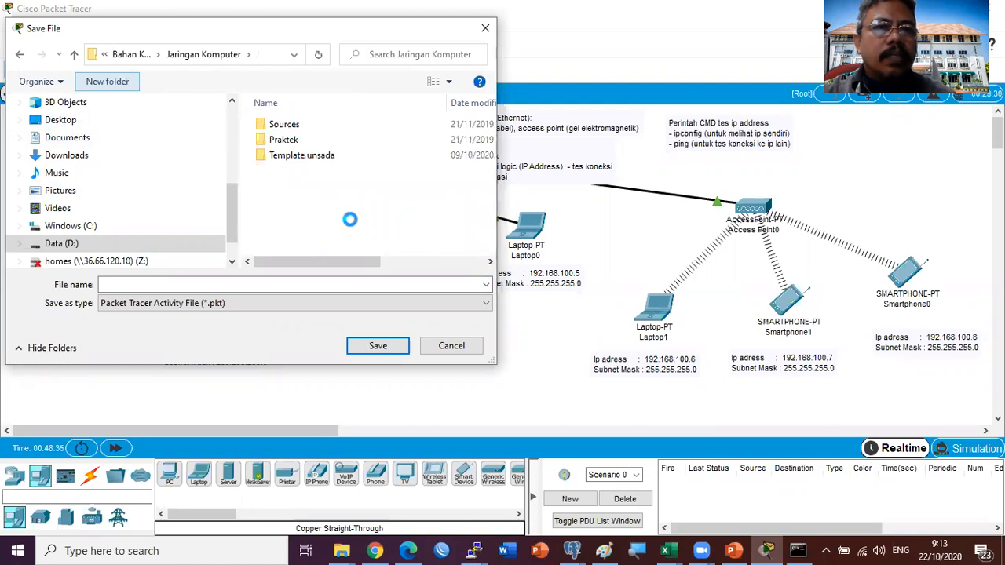
Step: Create a new folder named 20201 Jarkom Pagi A inside Jaringan Komputer
text(202)
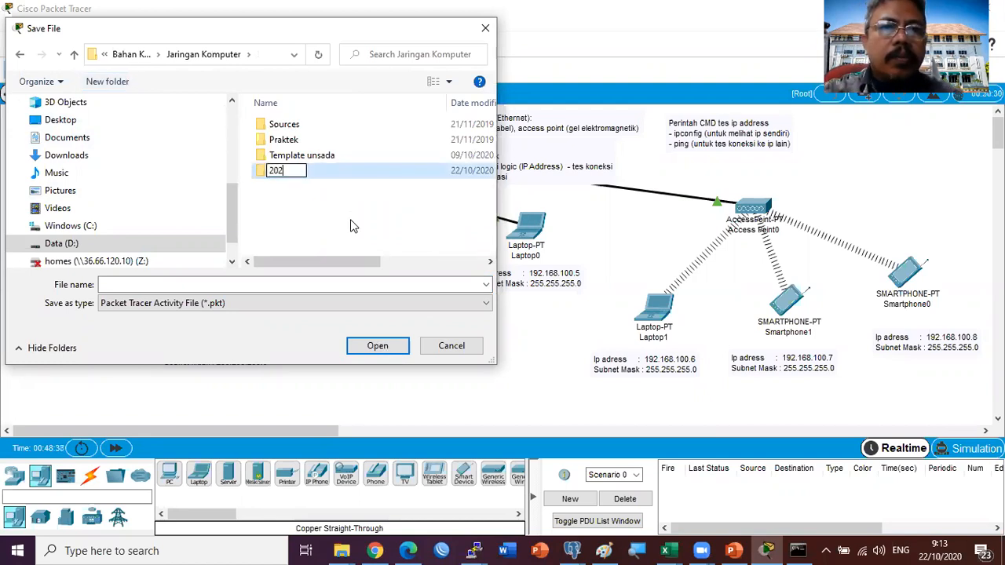
text(01 Jarkom Pagi A)
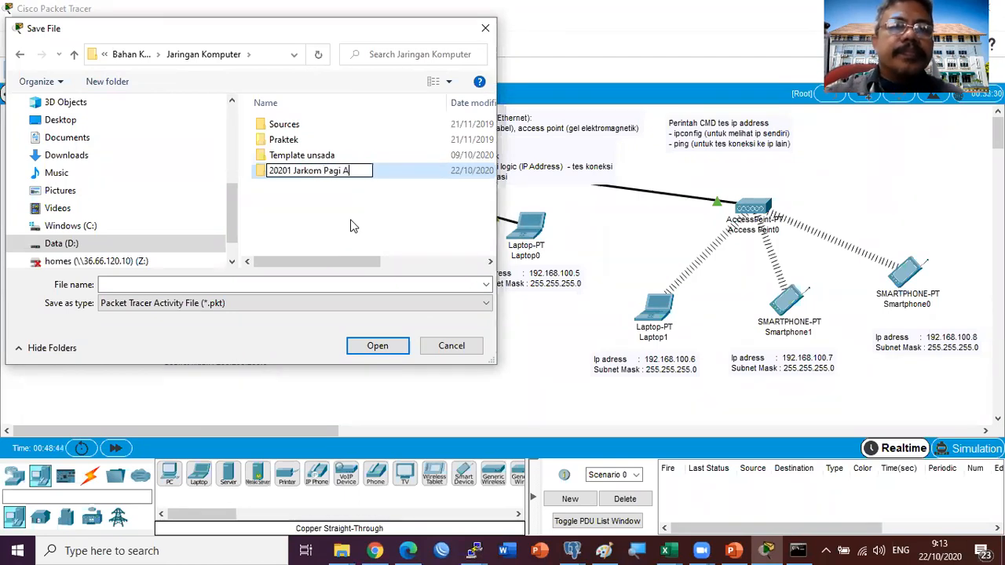
click(352, 222)
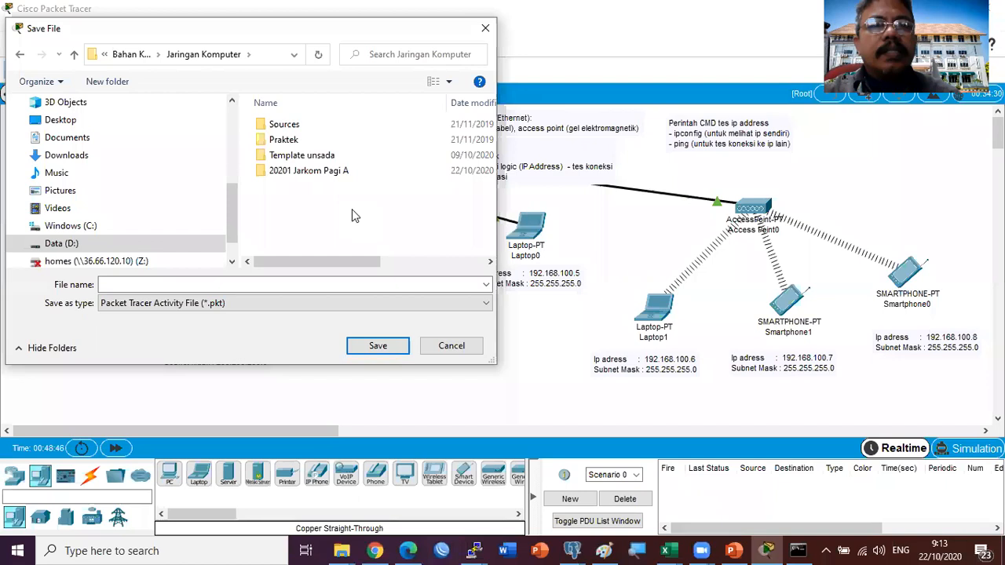
Step: Save the network in the 20201 Jarkom Pagi A folder as percobaan 1 in Packet Tracer format (.pkt)
double_click(338, 172)
click(306, 283)
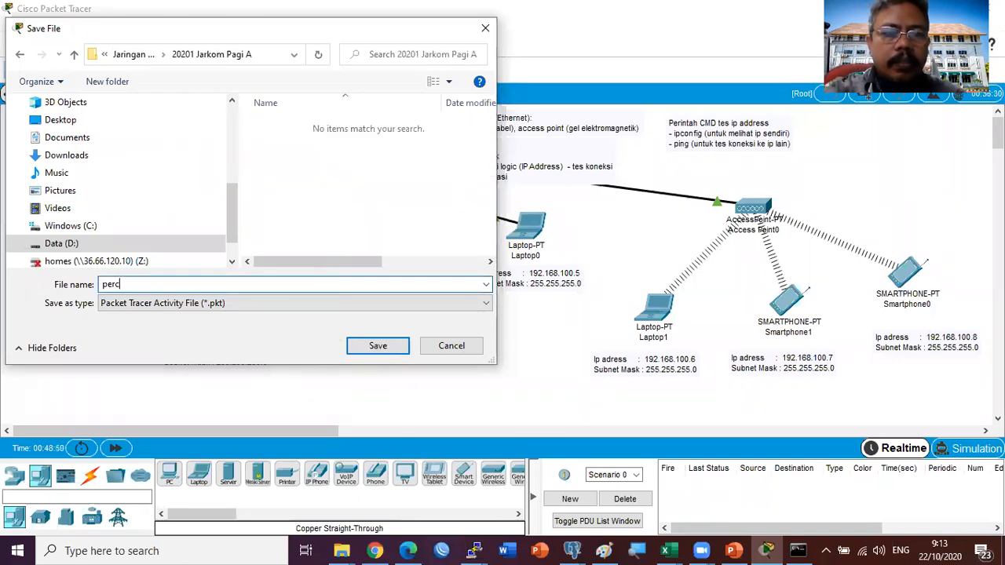
text(percobaan 1)
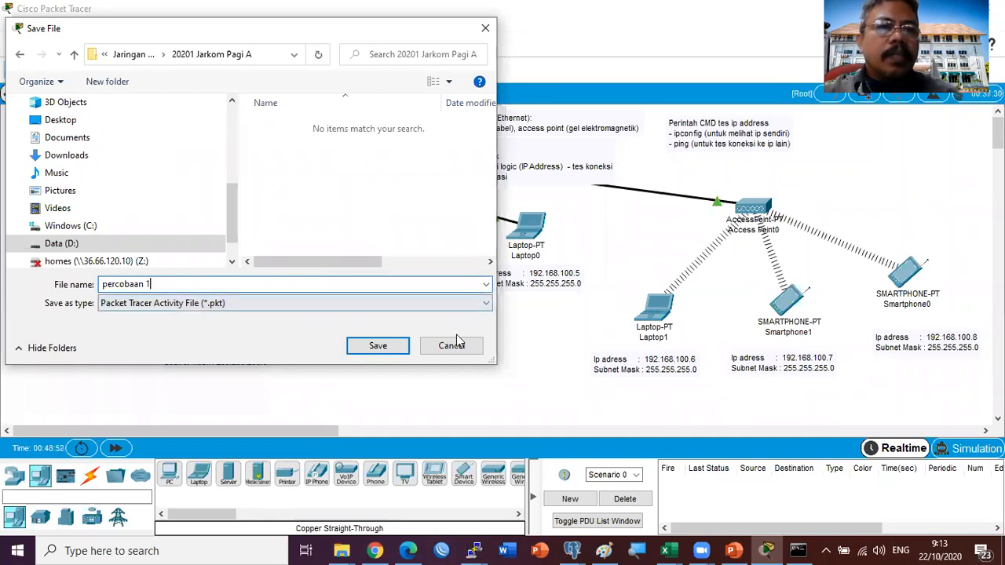
click(387, 348)
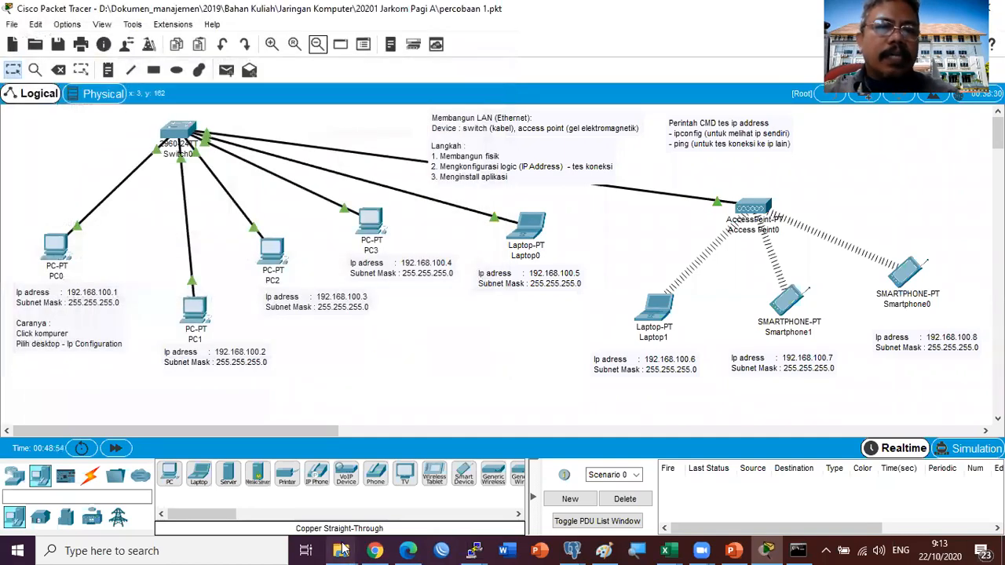
Step: Switch to File Explorer and check the saved file in the 20201 Jarkom Pagi A folder under Jaringan Komputer
mouse_move(342, 550)
click(179, 506)
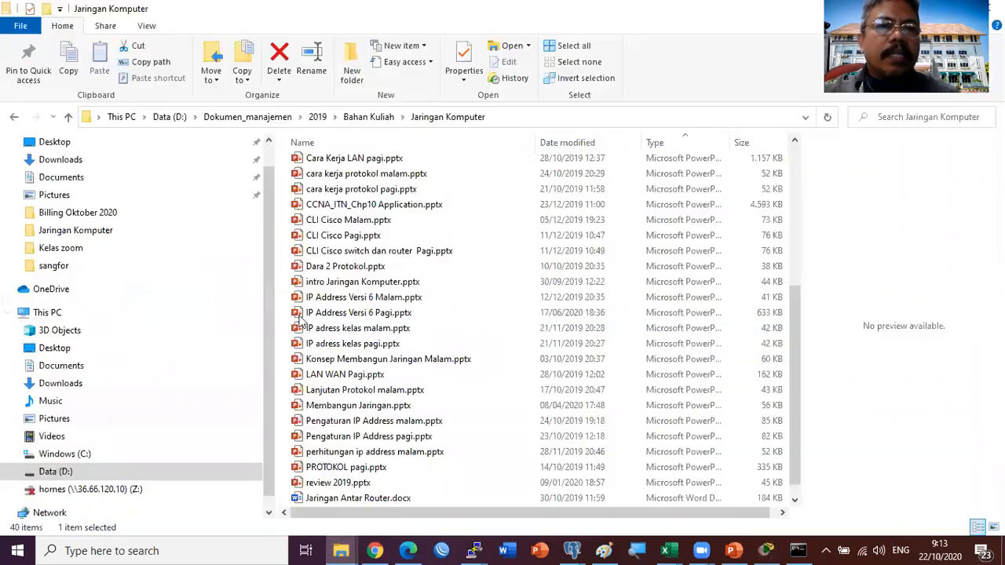
click(430, 120)
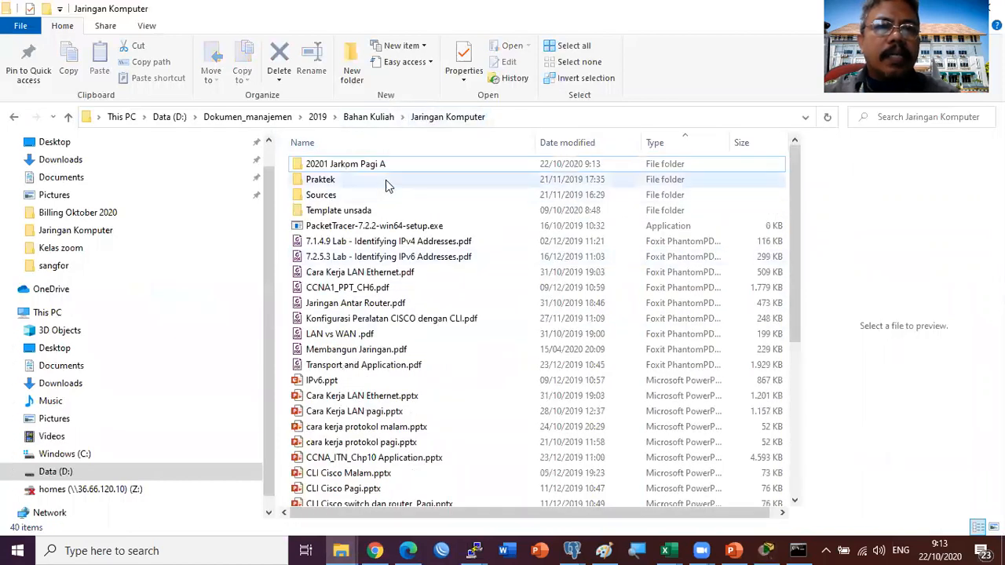
click(393, 163)
key(Return)
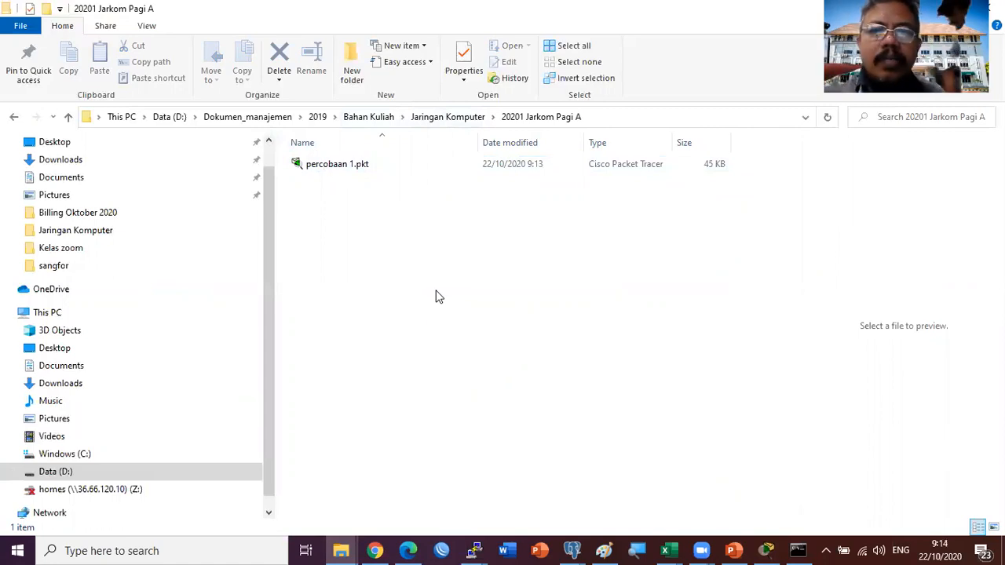
Step: Switch to Chrome and open Google Docs in place of the access point image search
mouse_move(375, 551)
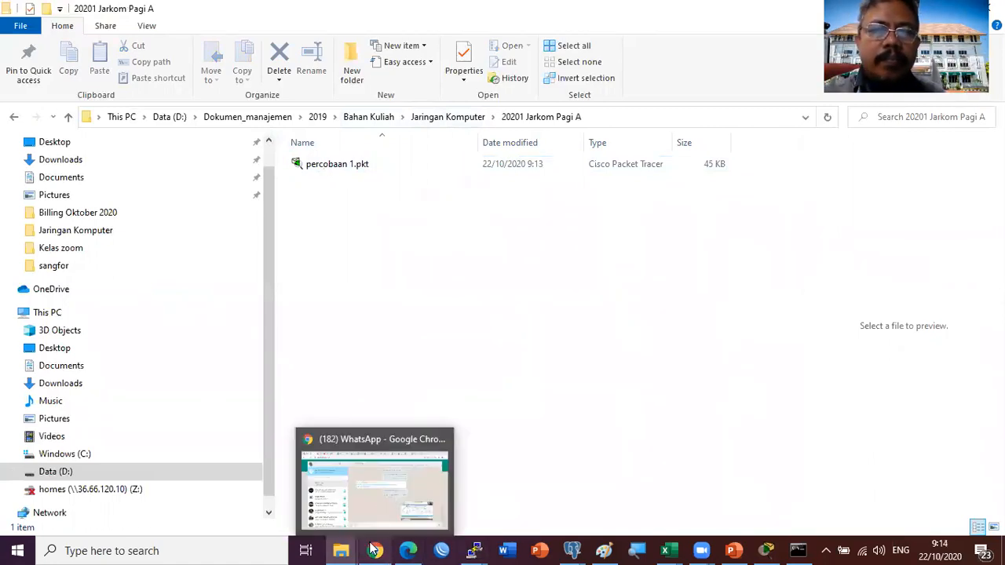
click(382, 498)
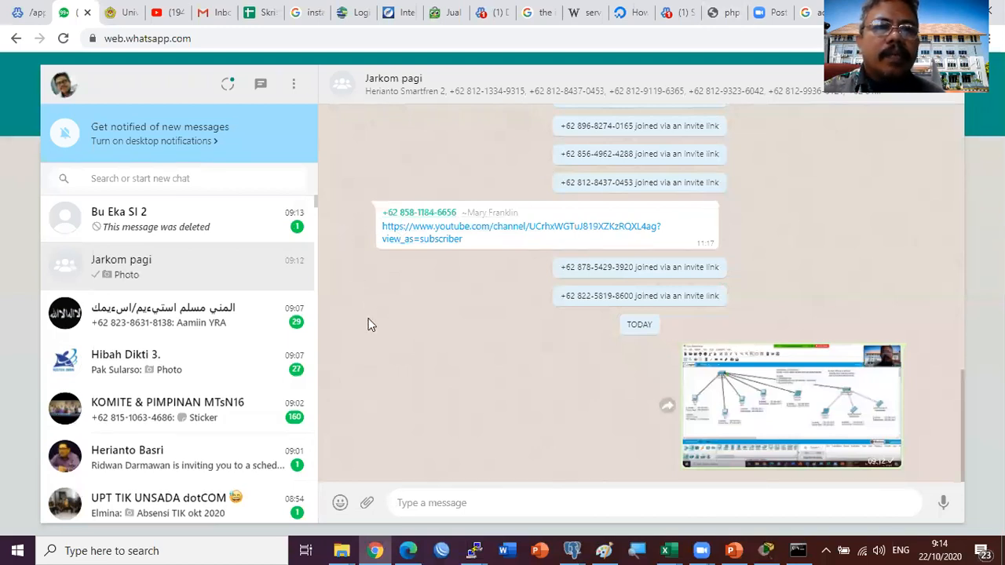
click(301, 16)
click(818, 14)
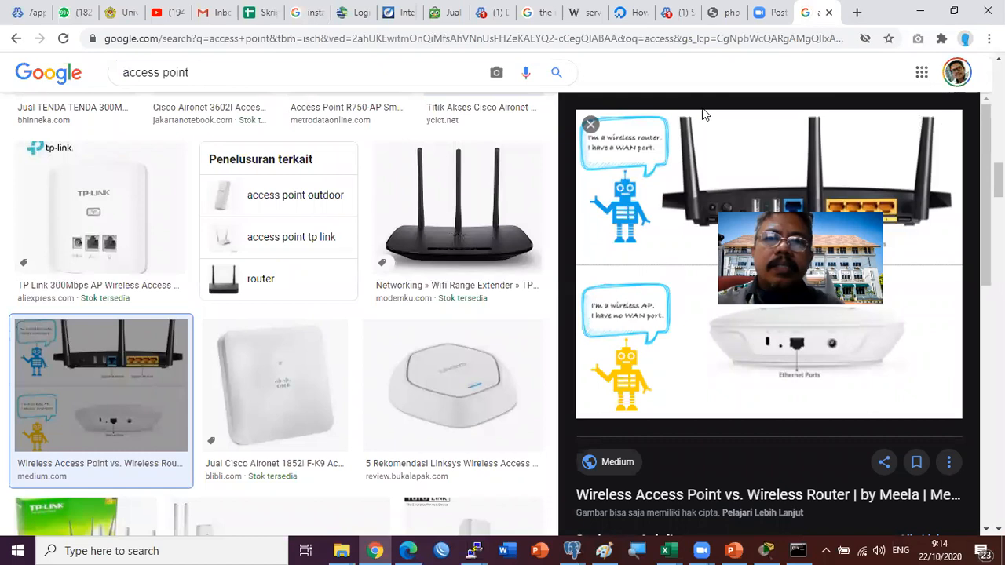
click(922, 73)
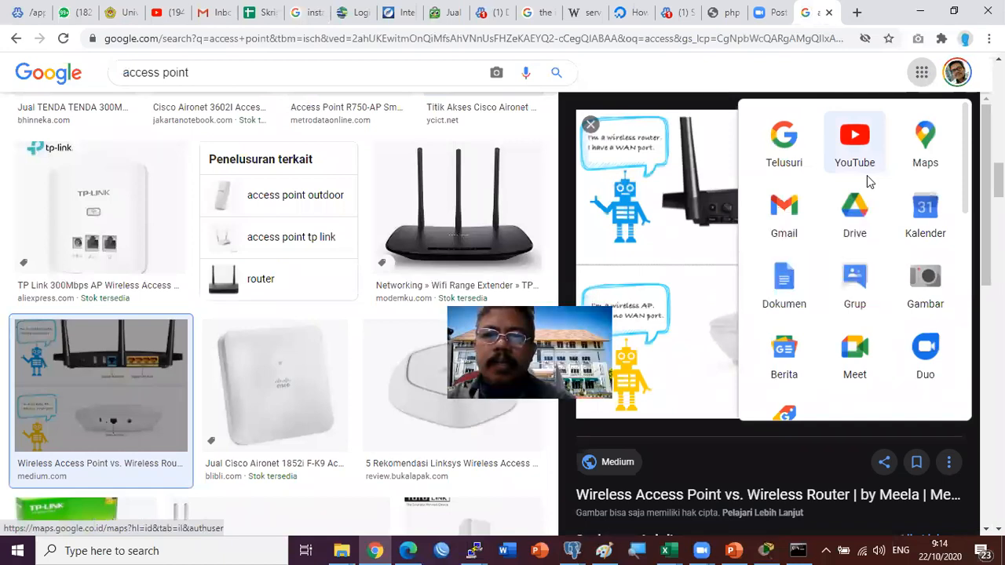
click(785, 295)
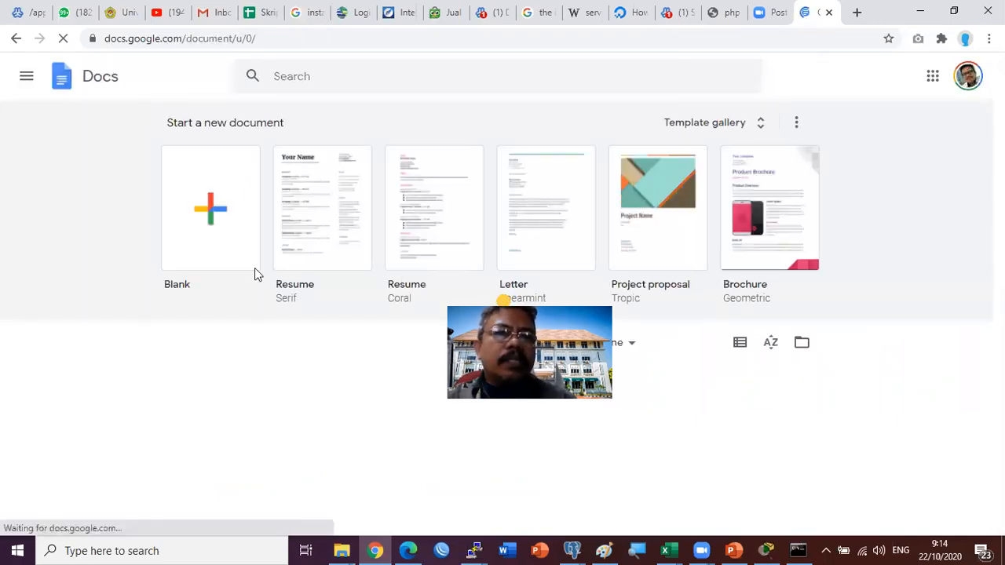
Step: Go from Google Docs to Google Forms and create a blank form
click(27, 79)
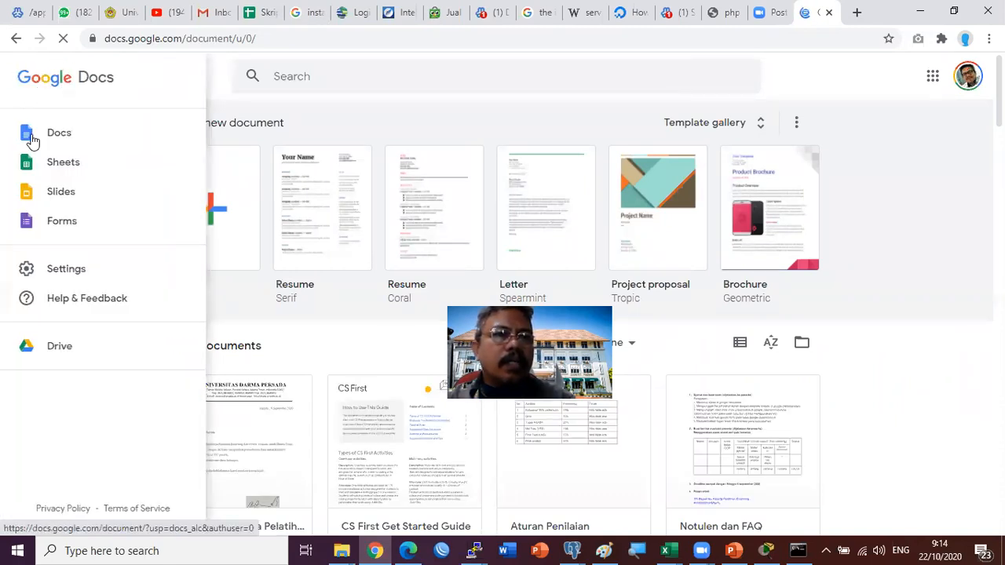
click(62, 224)
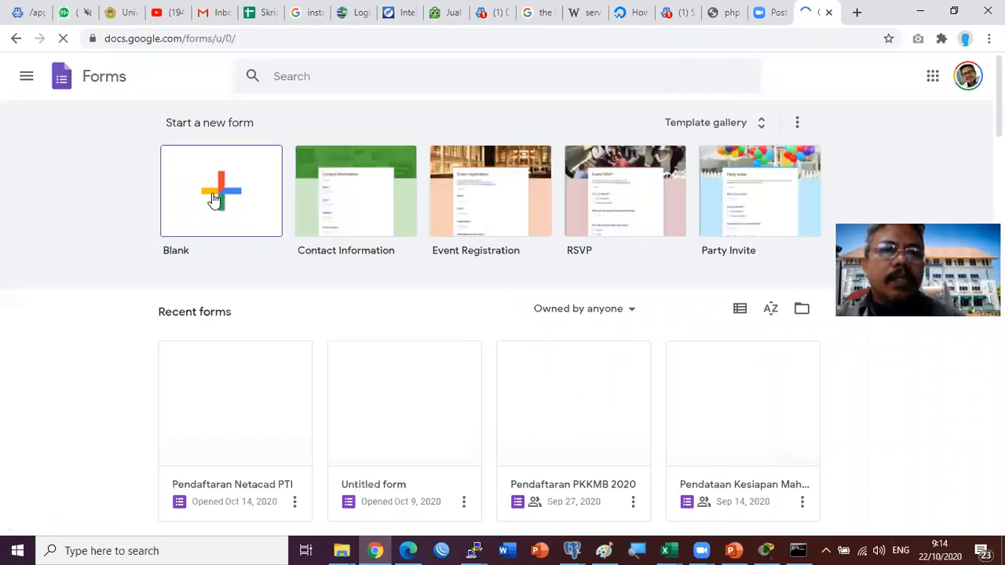
click(212, 193)
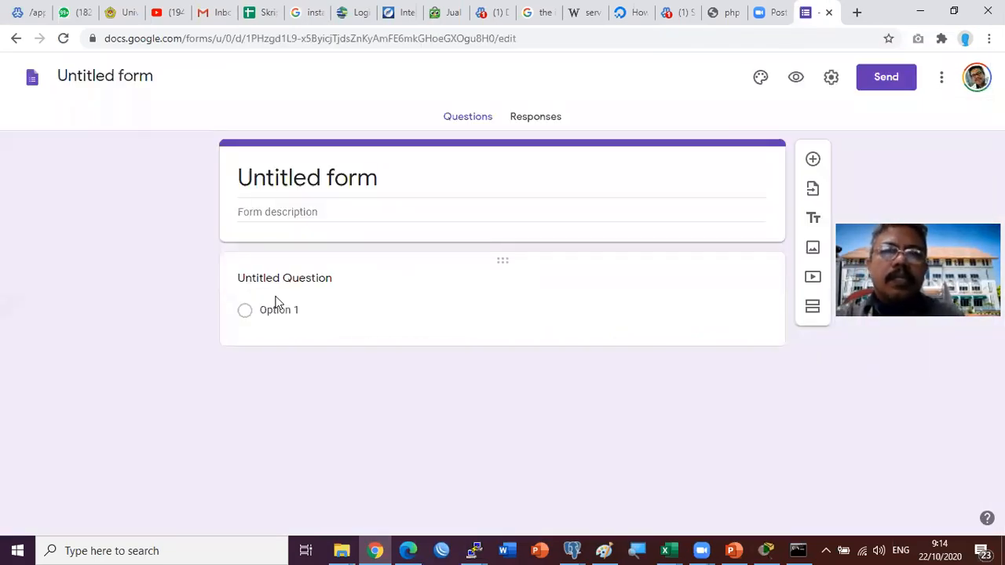
Step: Title the untitled form "Percobaan 1 Jarkom 1 Pagi A 20201"
click(300, 180)
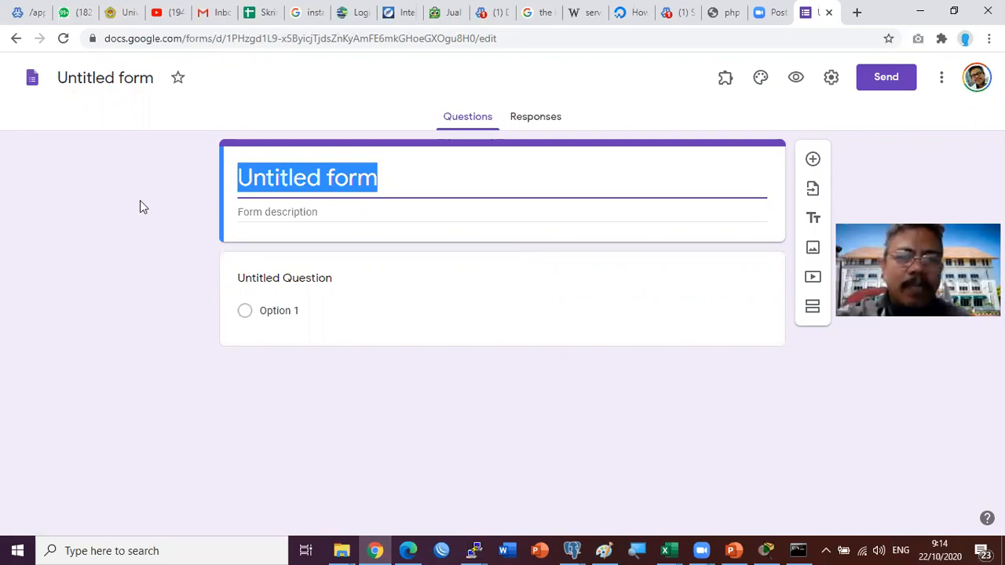
text(Pero)
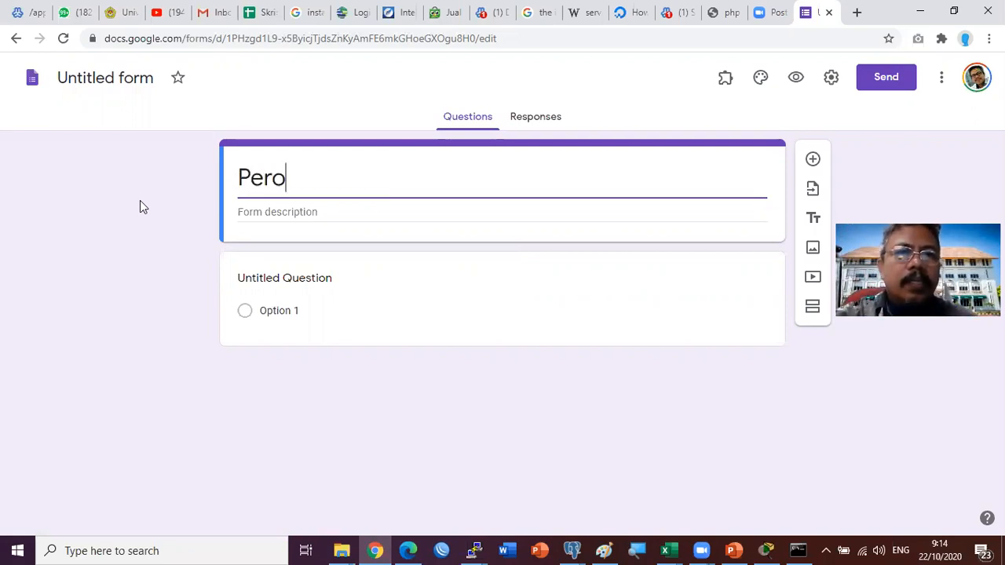
key(BackSpace)
key(BackSpace)
key(BackSpace)
text(e)
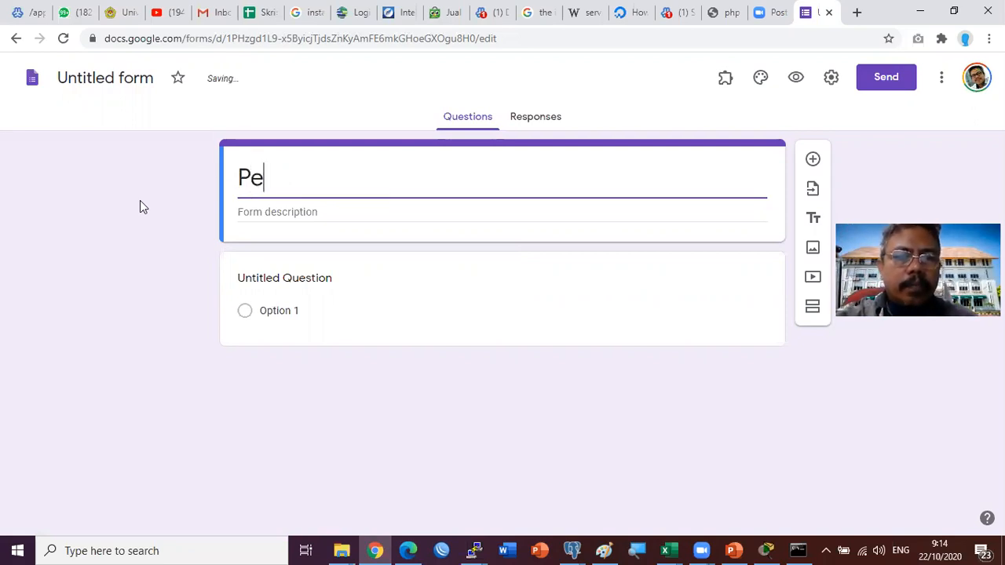
text(rcobaan 1)
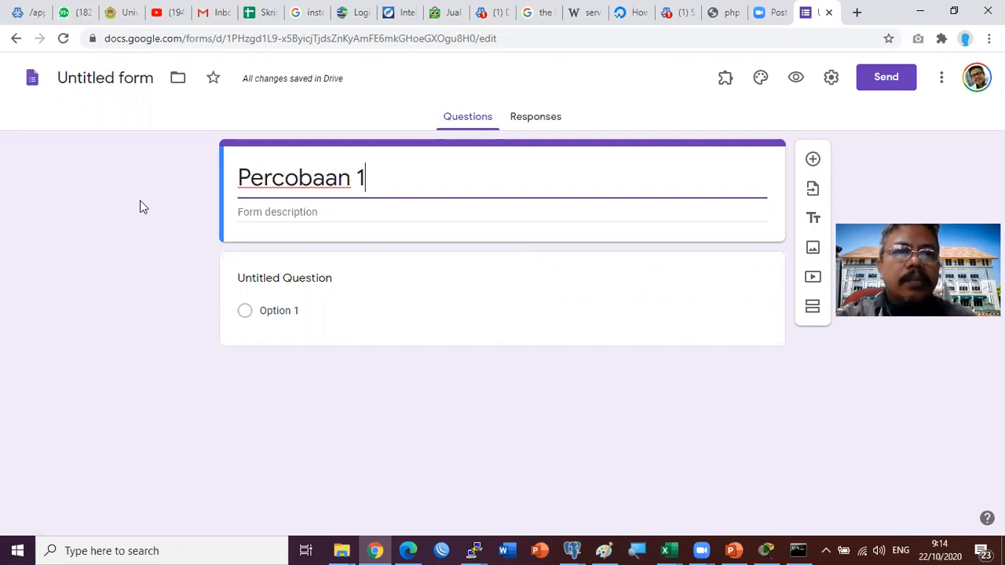
text( Jark)
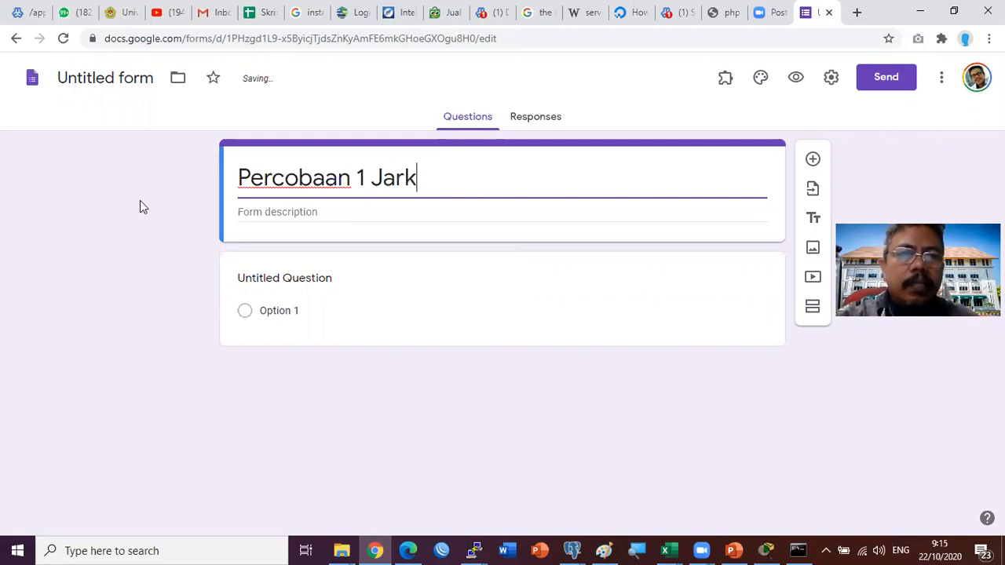
text(om 1 )
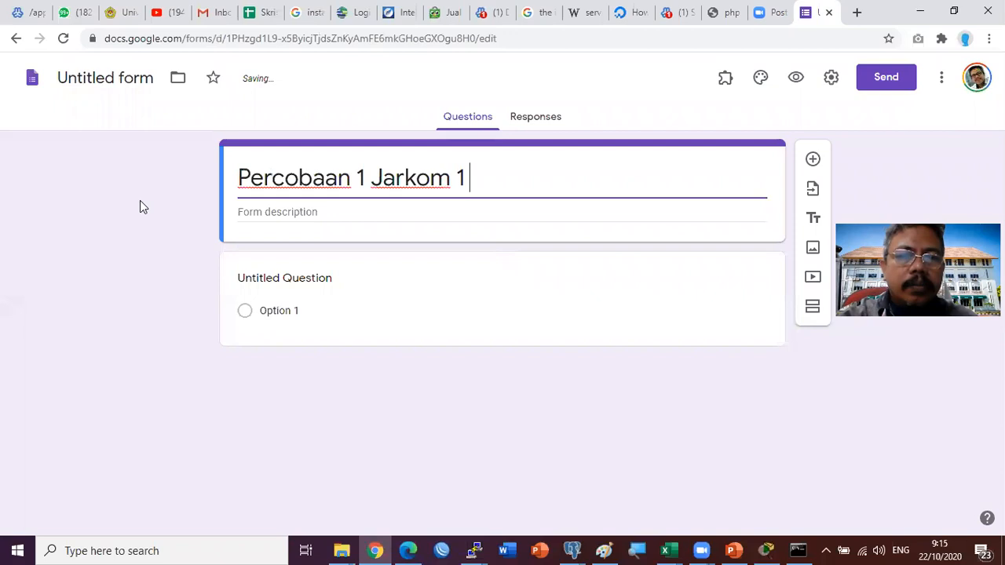
text(Pagi A 20201)
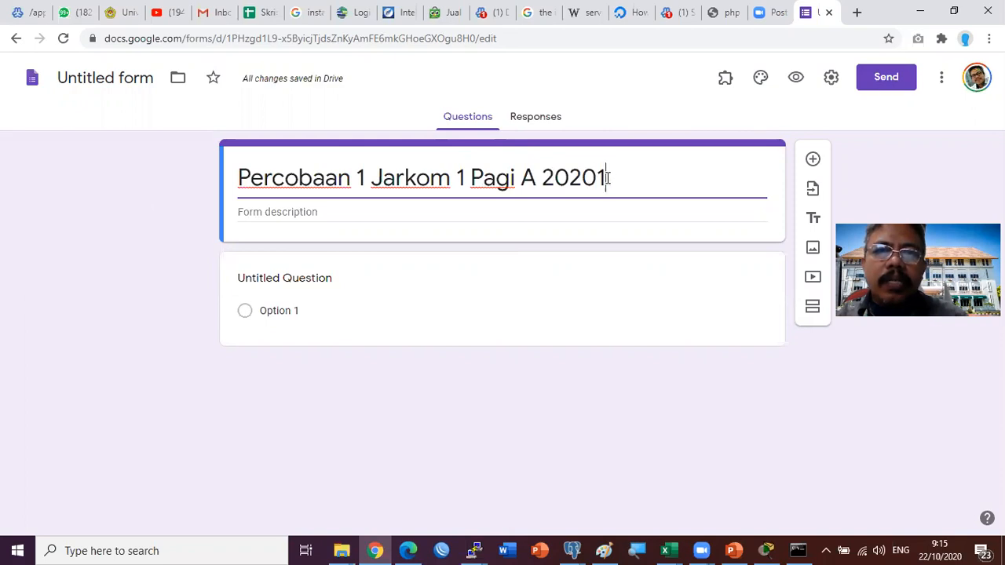
Step: Correct the number ending the form title to 20202 and enter the description "Tempat upload hasil praktikum"
drag(547, 179, 604, 177)
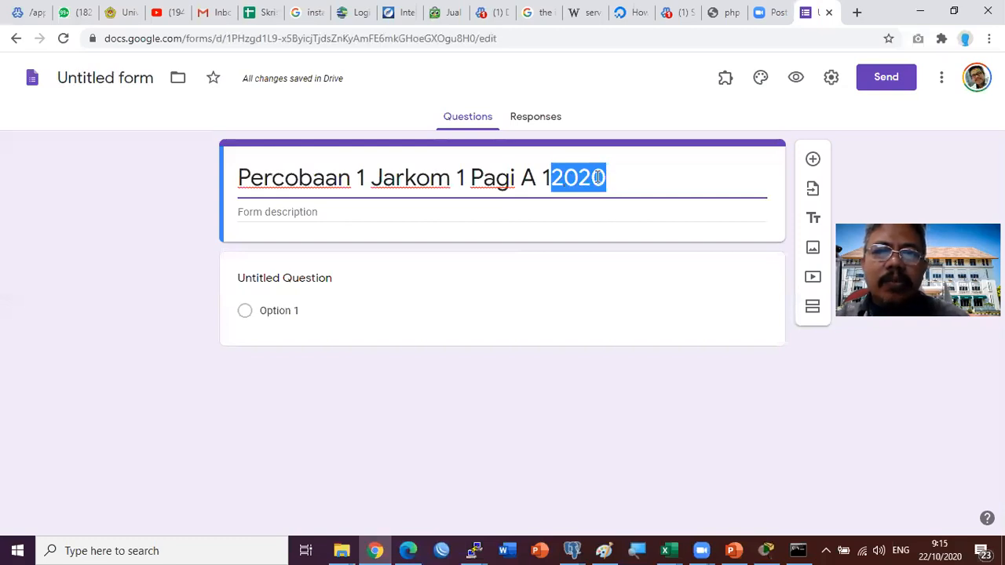
key(Left)
key(BackSpace)
text(2)
click(305, 212)
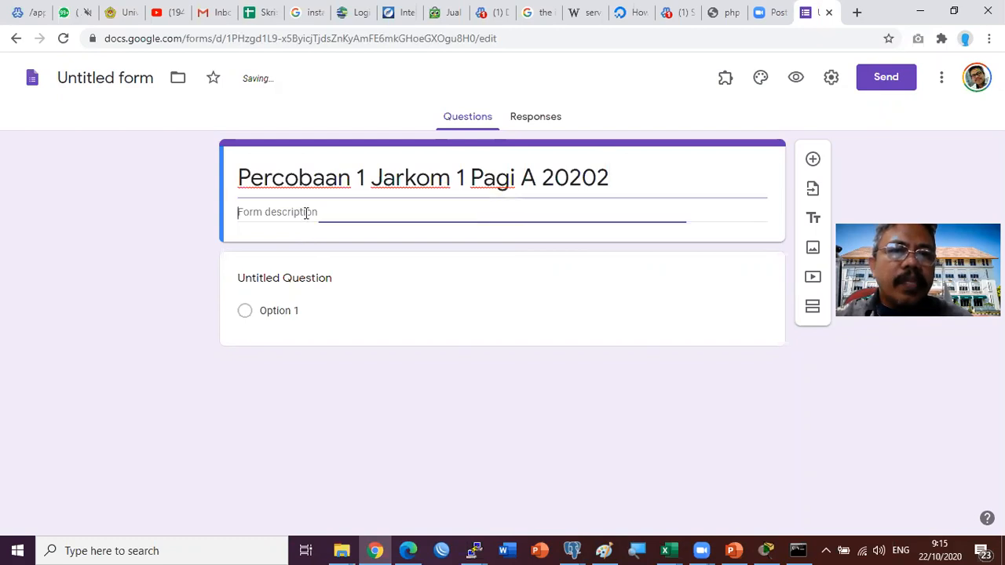
text(Tempat upload)
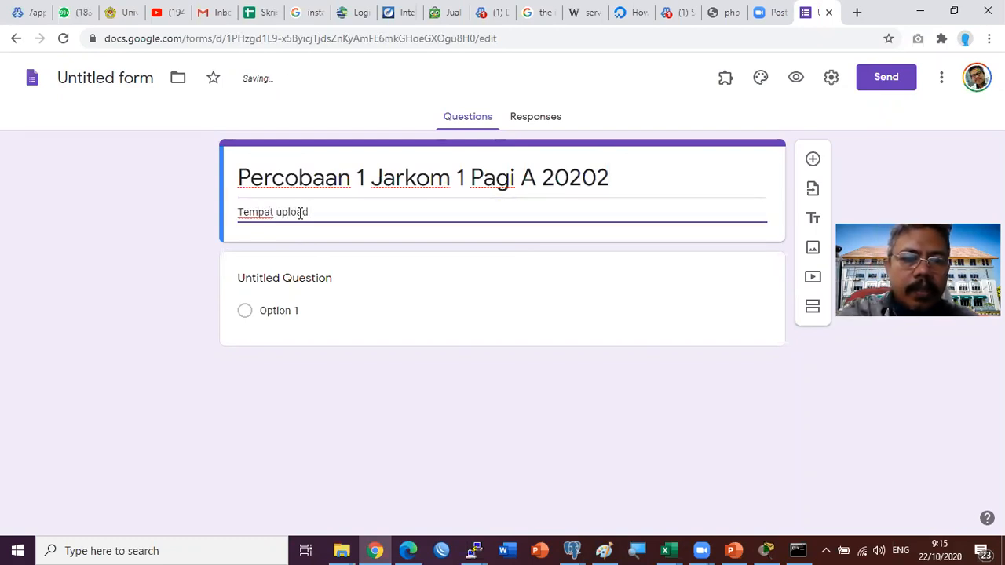
text( hasil praktikum)
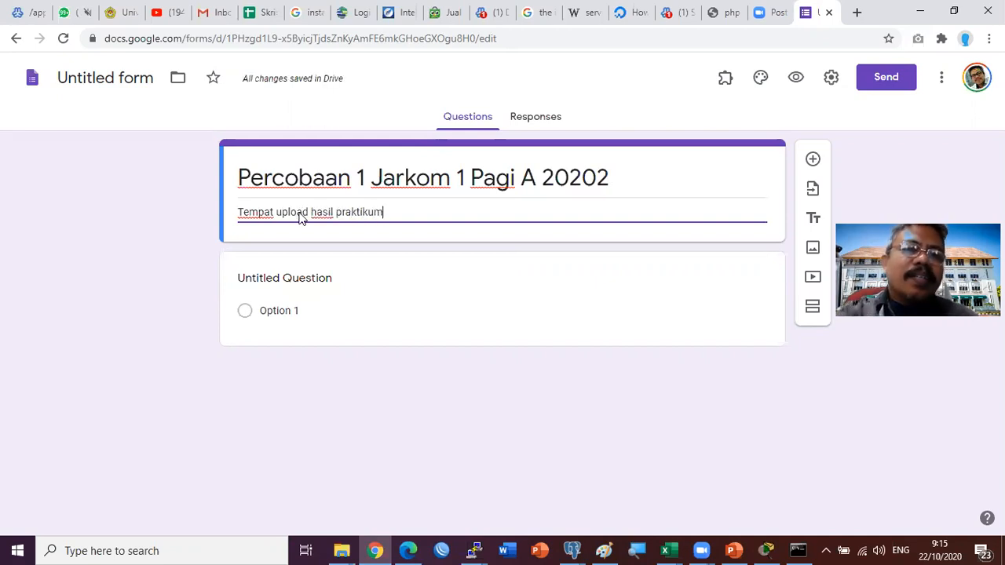
Step: Turn the untitled first question into a short answer question named "email"
click(247, 316)
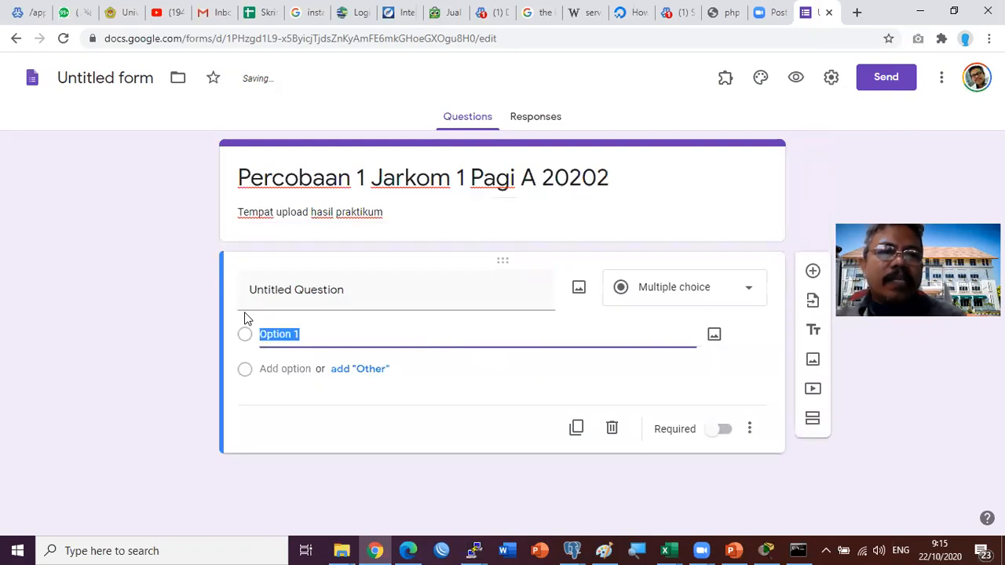
click(303, 290)
text(ema)
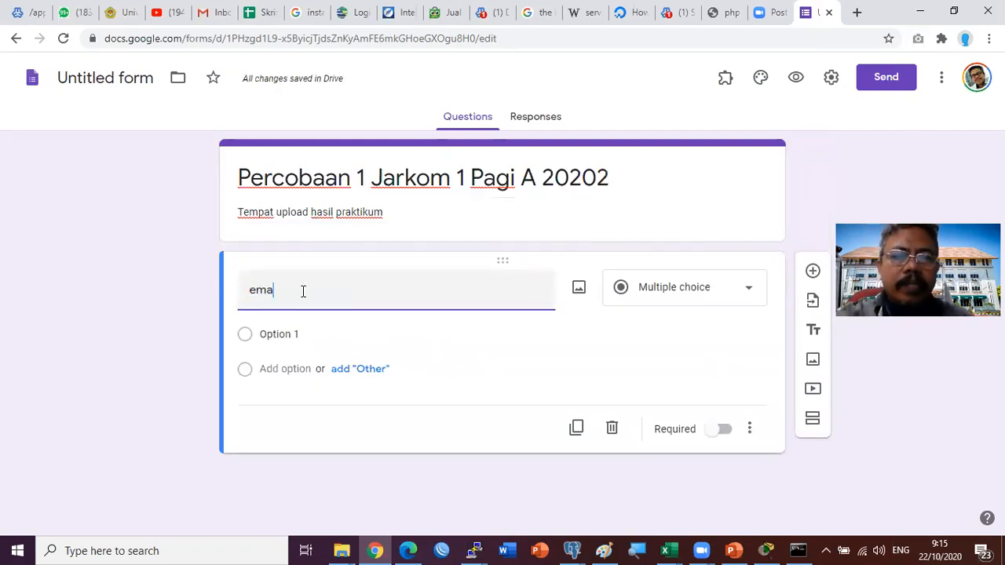
text(il)
click(400, 439)
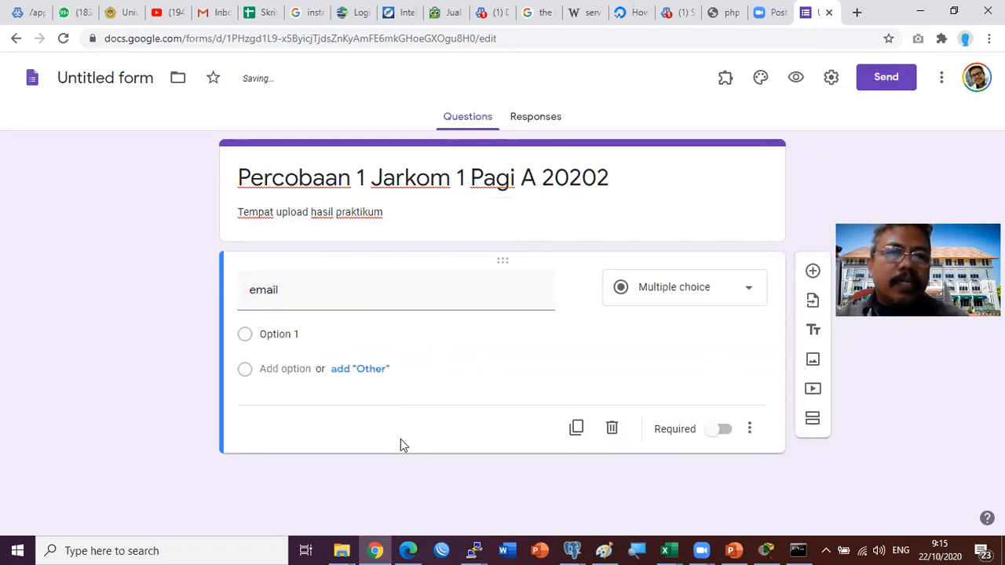
click(293, 288)
click(337, 441)
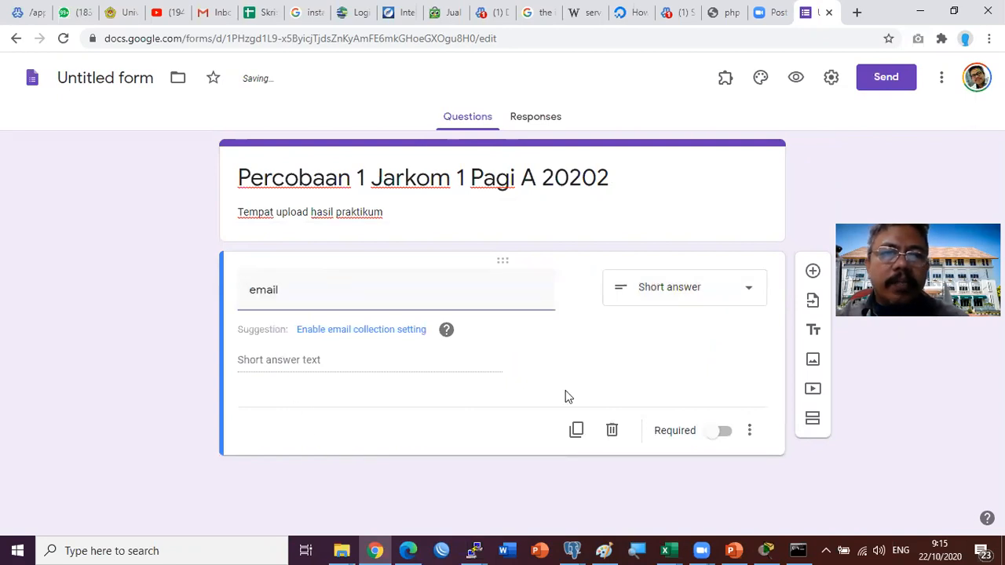
Step: Add a short answer question named "NIM" below the email question, with number response validation
click(812, 272)
text(NIM)
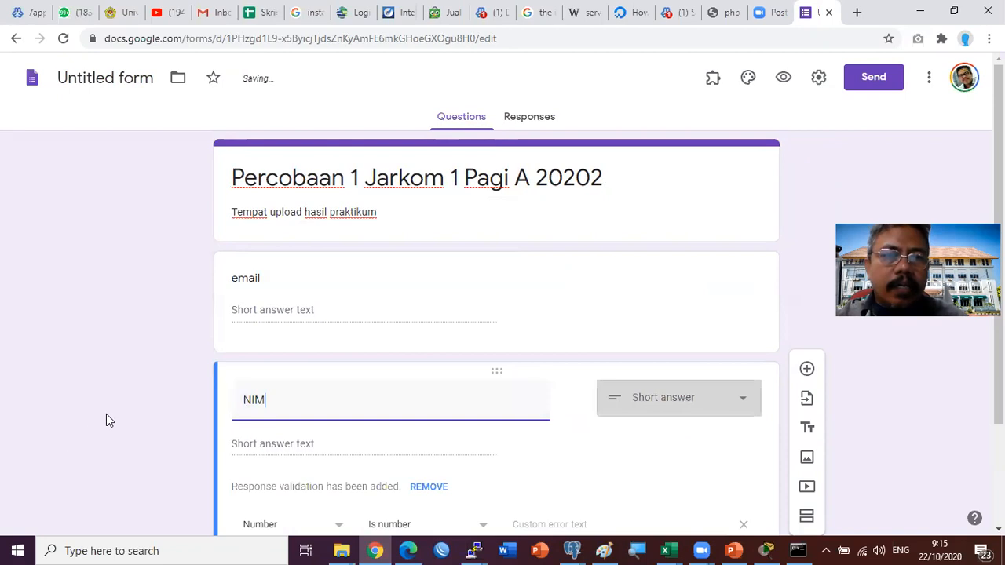
scroll(580, 438, down, 2)
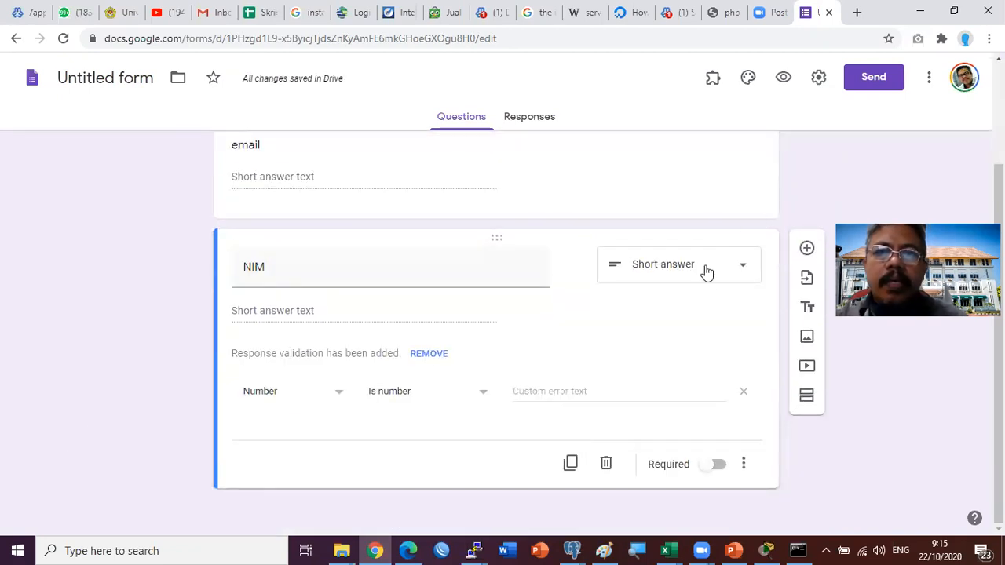
scroll(774, 296, up, 1)
Step: Add a short answer question named "Nama Mahasiswa" below the NIM question
click(806, 325)
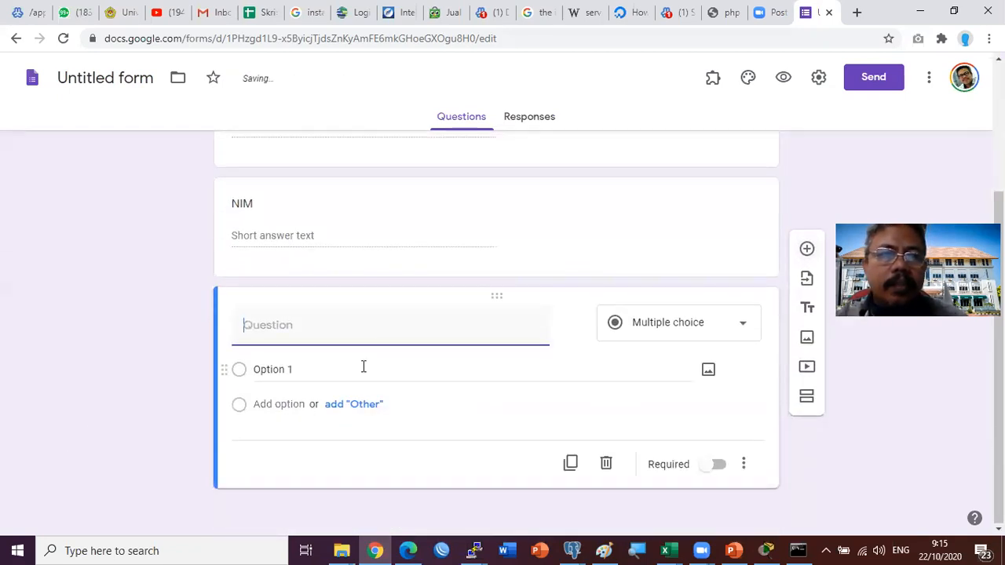
text(Nama Maha)
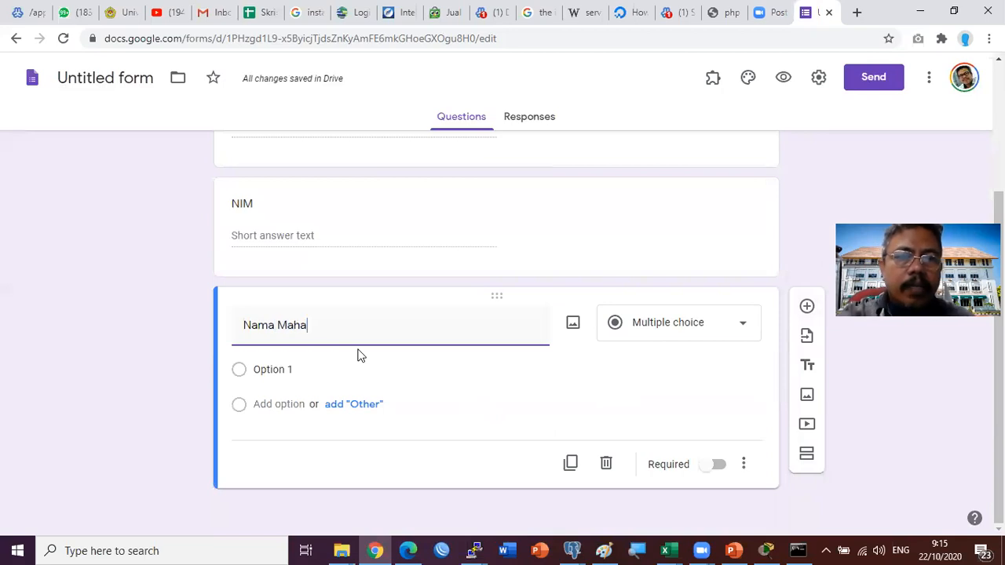
text(siswa)
click(145, 356)
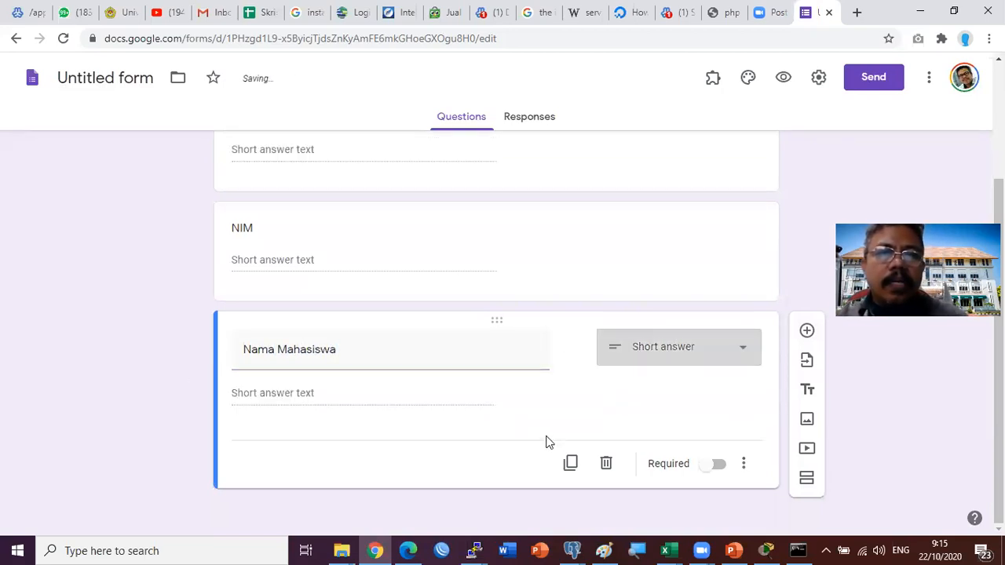
Step: Add a File upload question named "Hasil File percobaan" and allow respondents to upload files to Drive
click(807, 331)
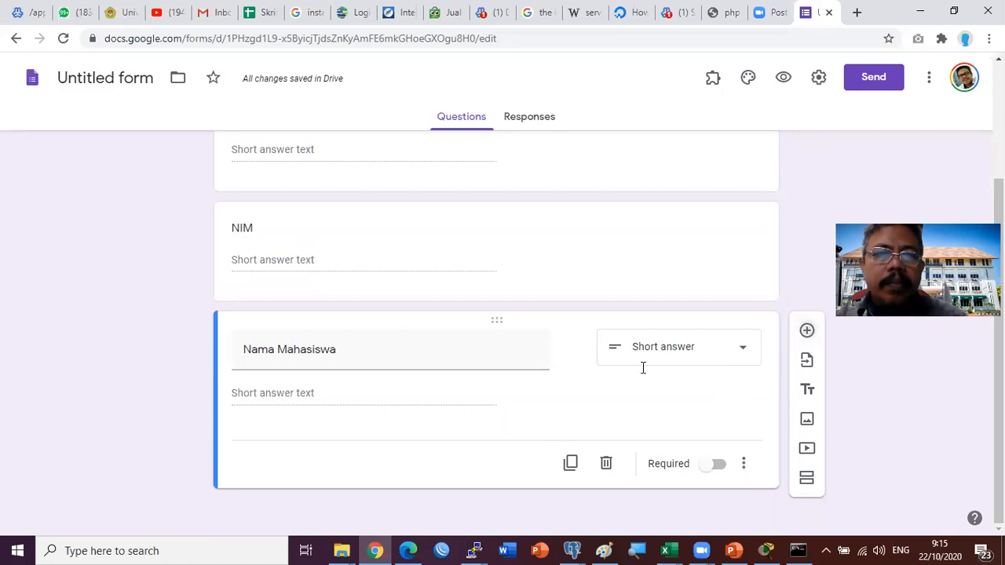
click(743, 325)
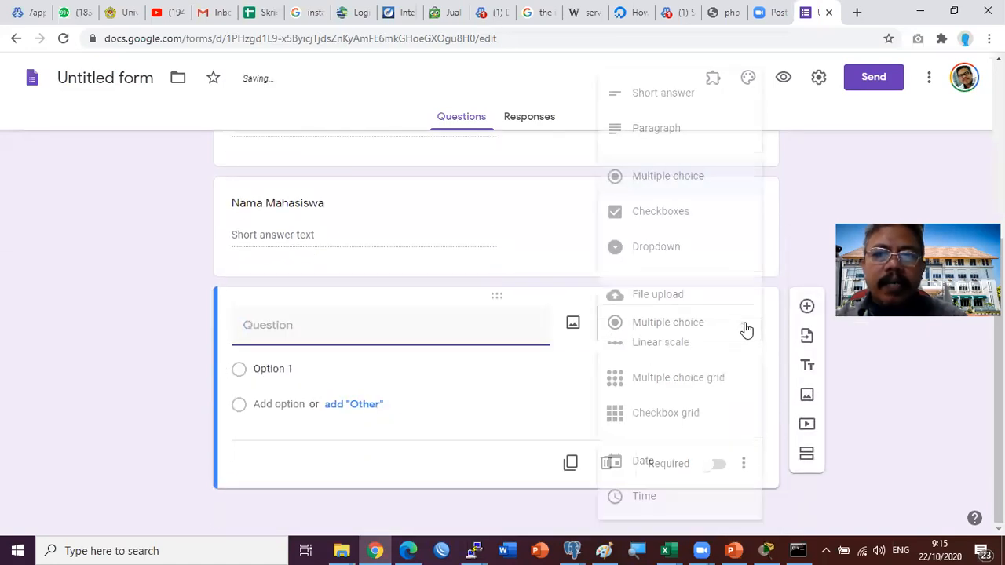
click(676, 305)
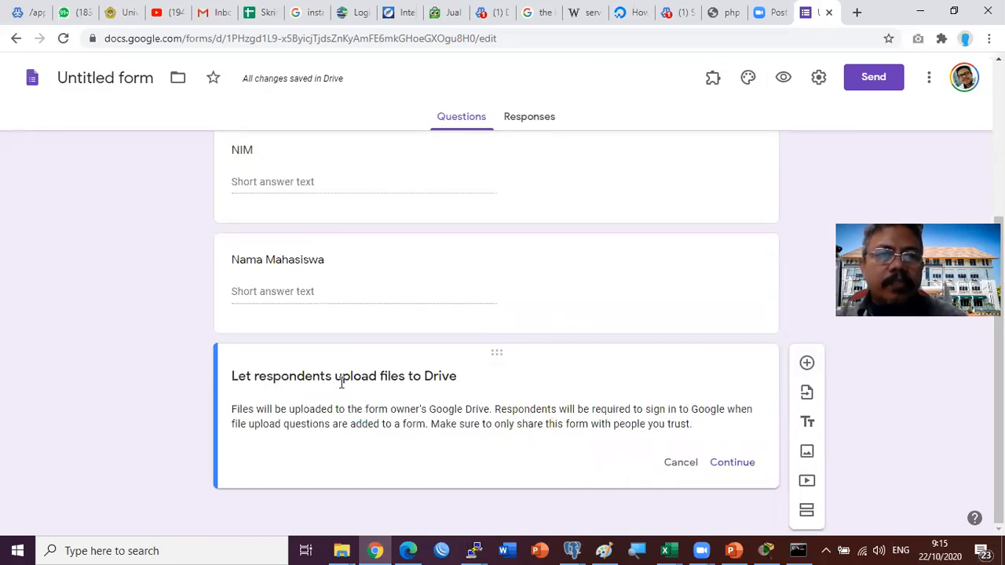
click(740, 466)
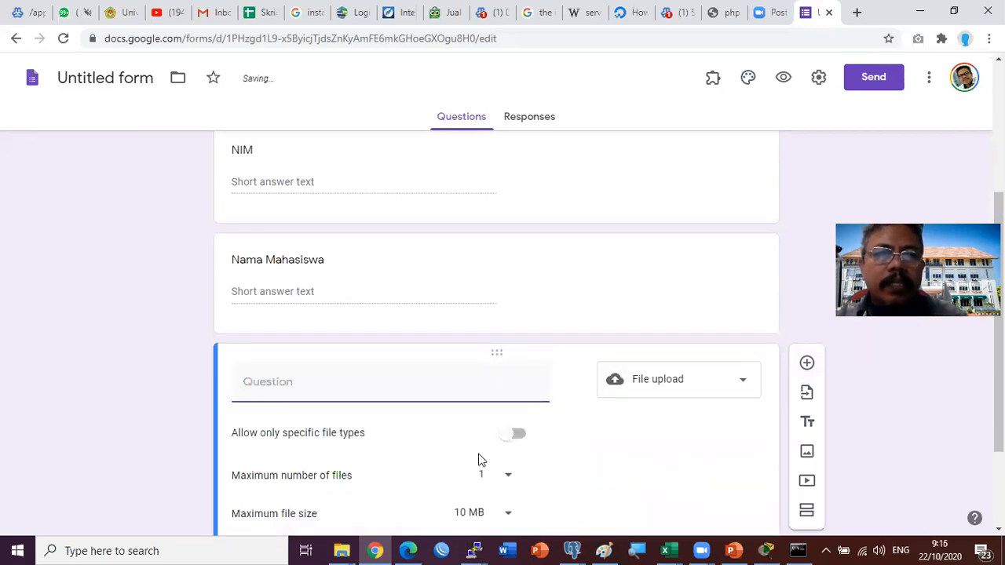
scroll(481, 460, down, 1)
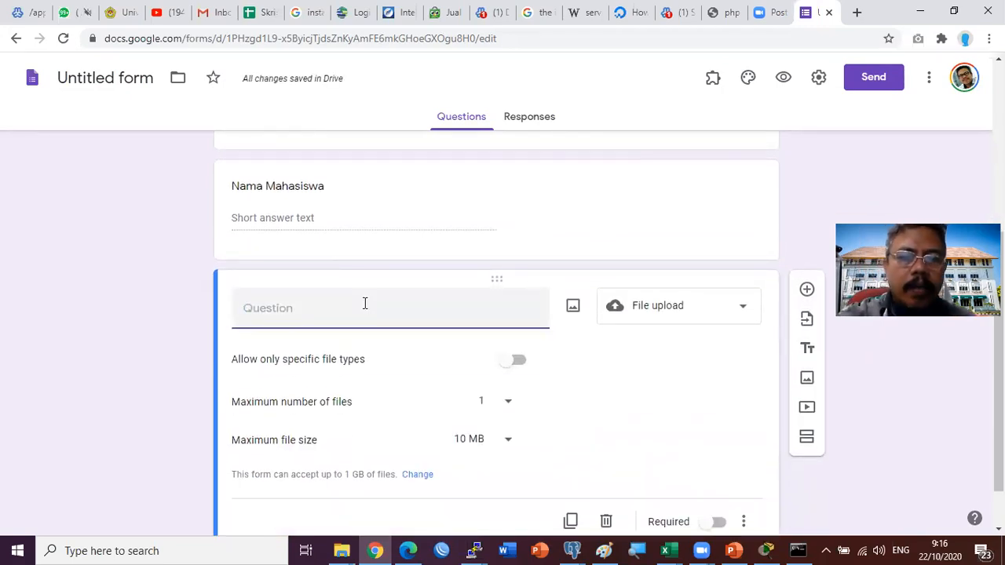
text(File)
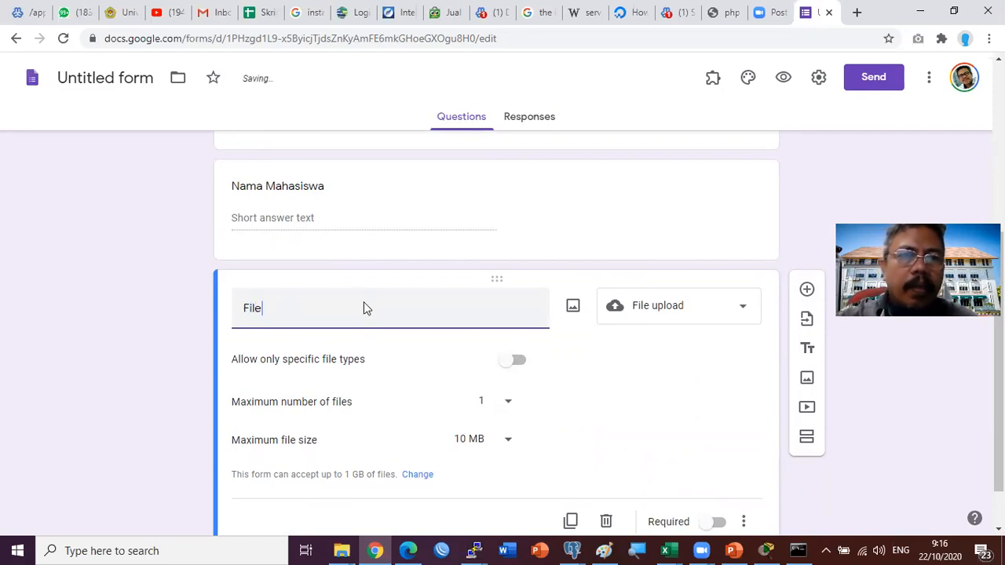
text( percoba)
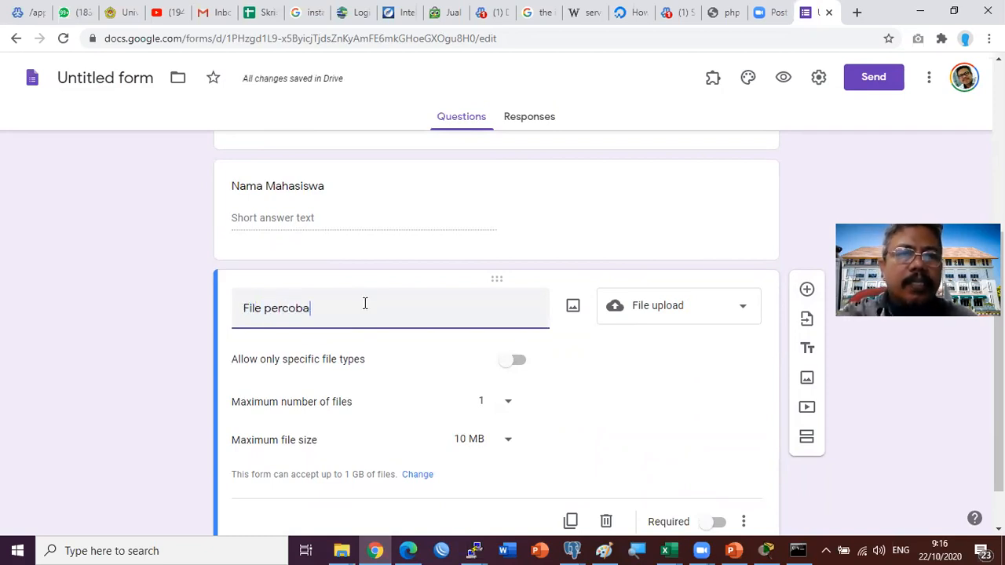
key(Home)
text(Hasil)
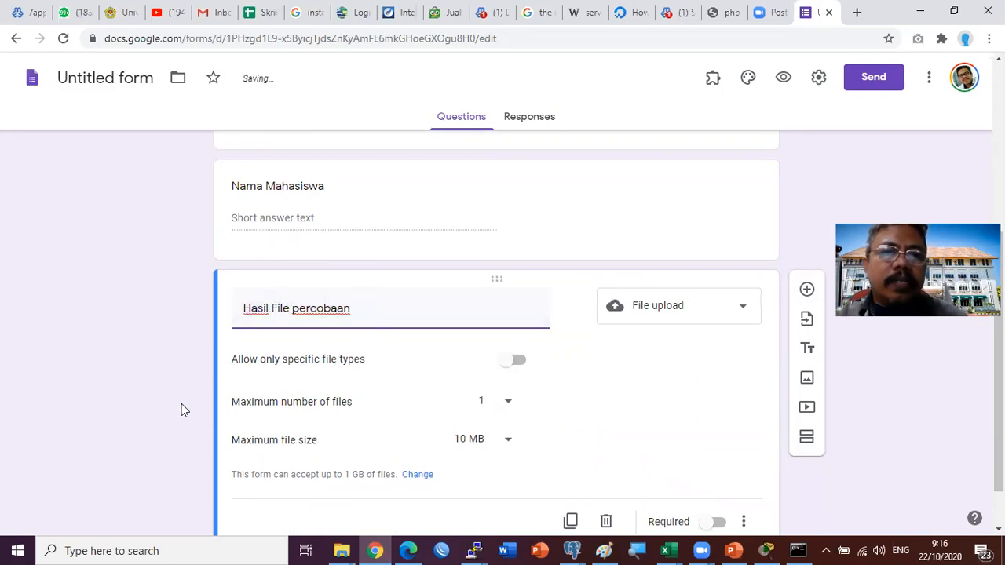
Step: Set the maximum file size of the file upload question to 1 MB
scroll(181, 410, down, 1)
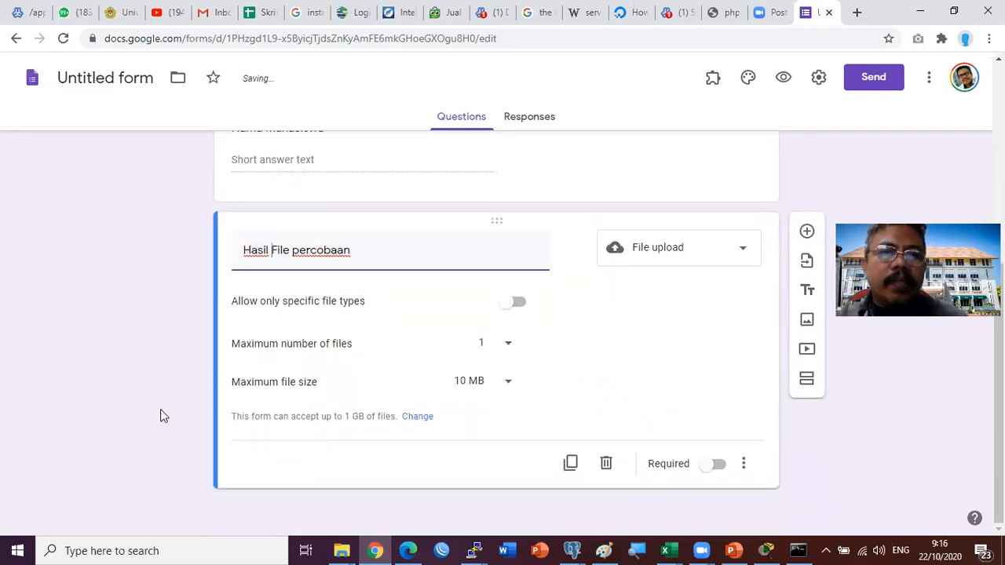
click(508, 383)
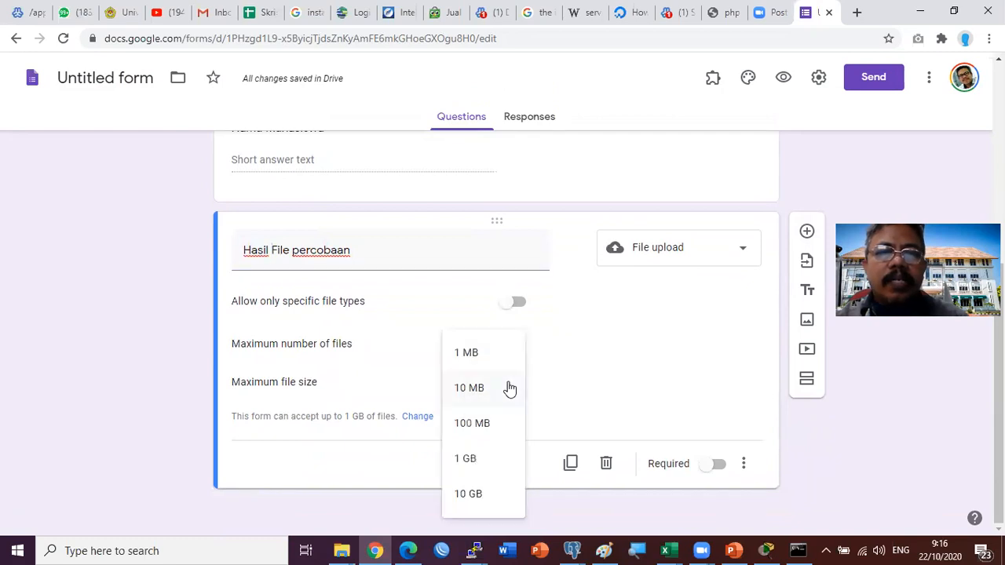
click(472, 352)
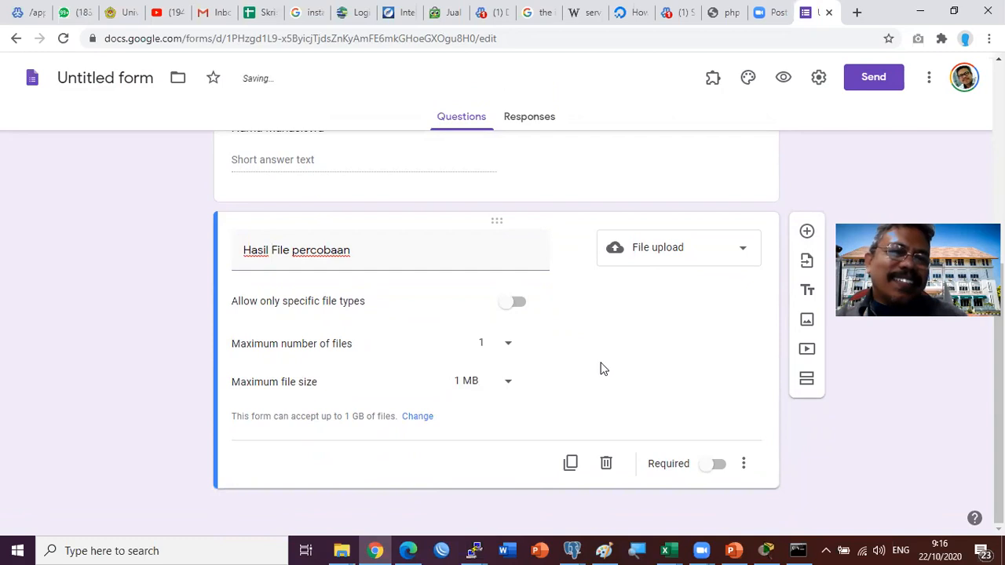
Step: Review the form from its title through the file upload question and open its responses view
scroll(600, 369, up, 5)
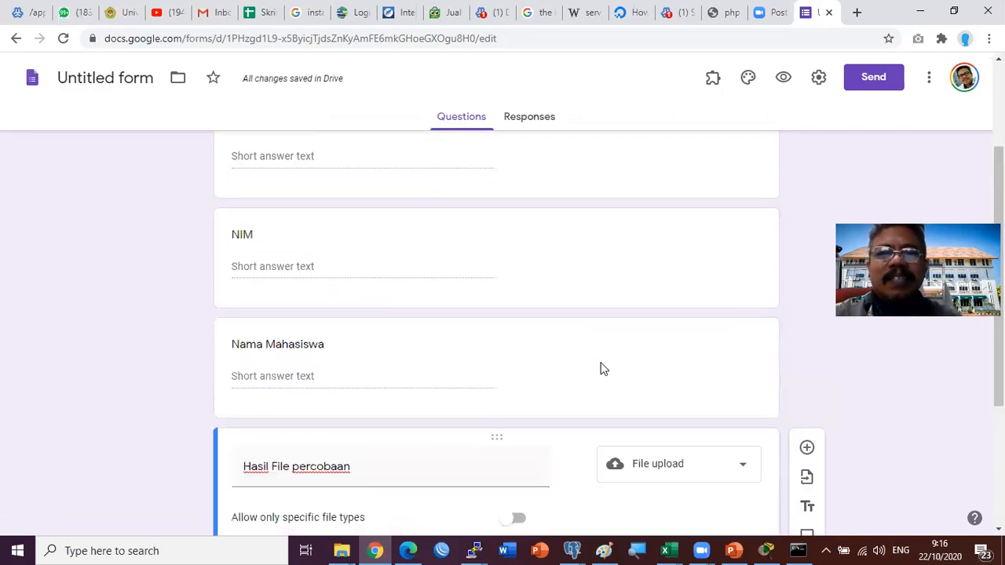
scroll(581, 363, down, 5)
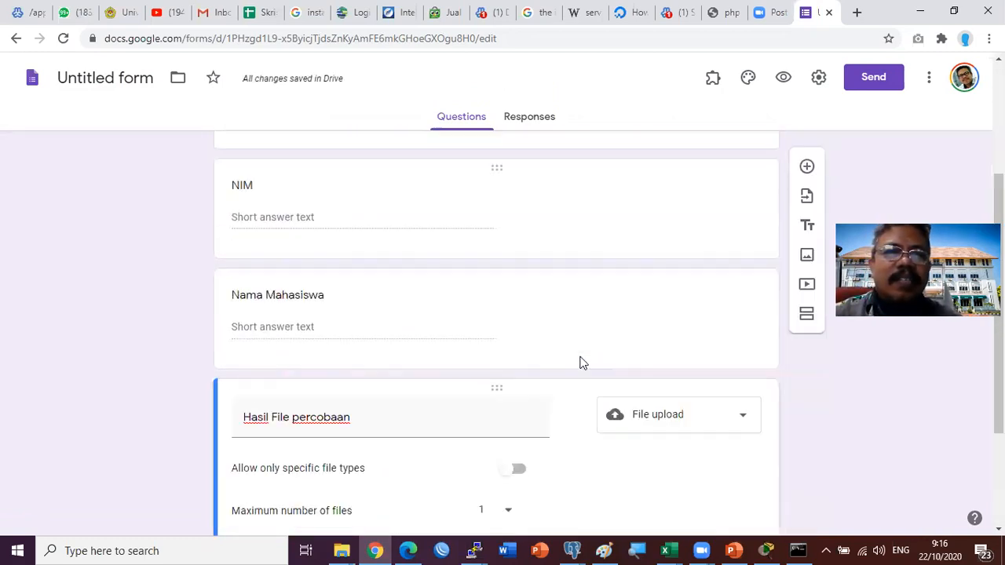
scroll(588, 352, up, 5)
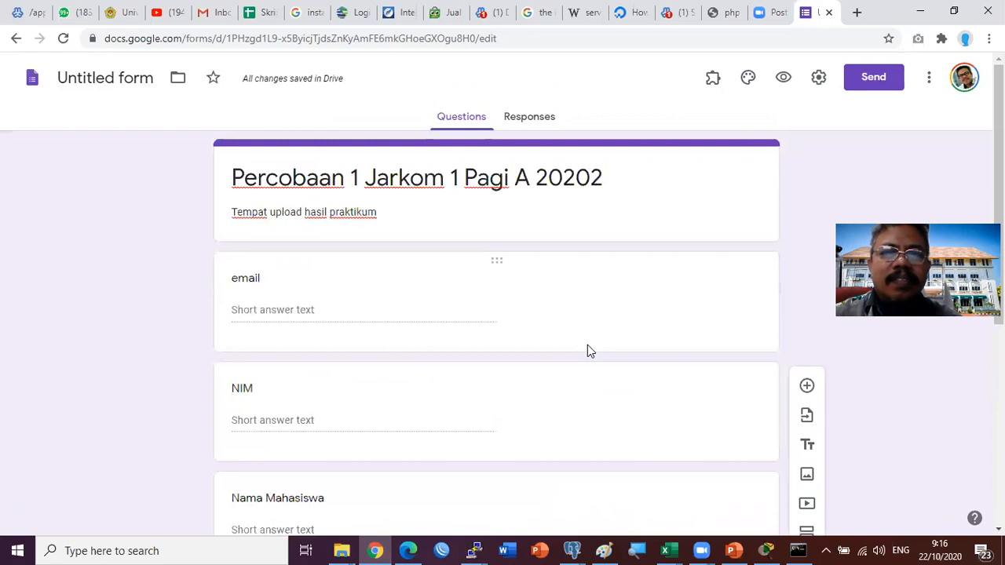
click(545, 119)
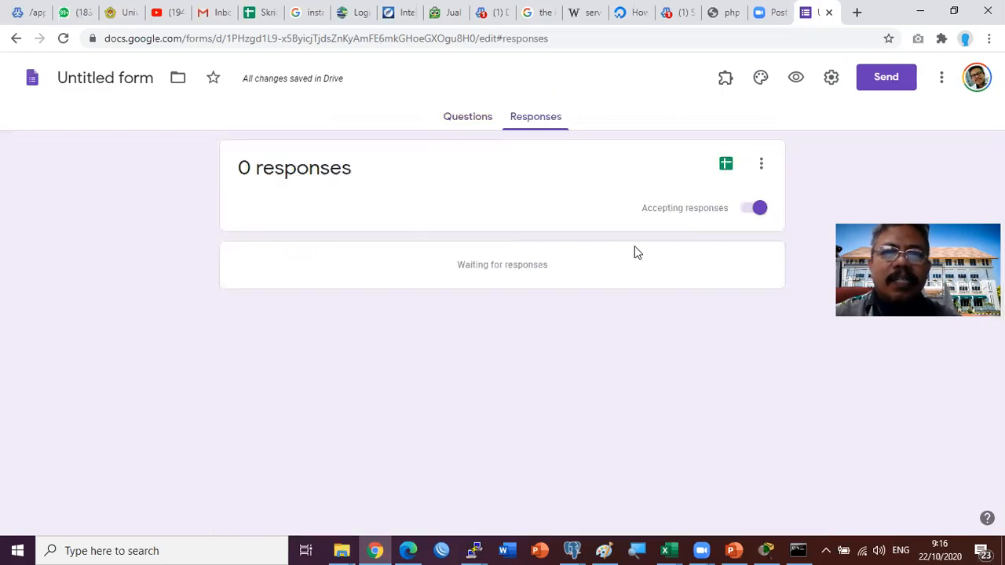
Step: Generate a shortened shareable link for the form and copy it
click(762, 166)
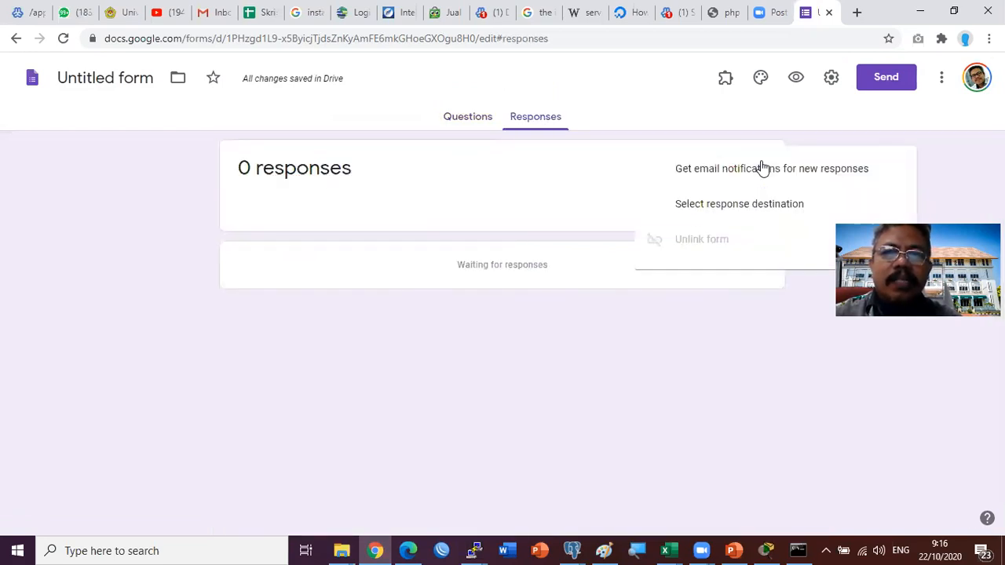
click(342, 388)
click(886, 78)
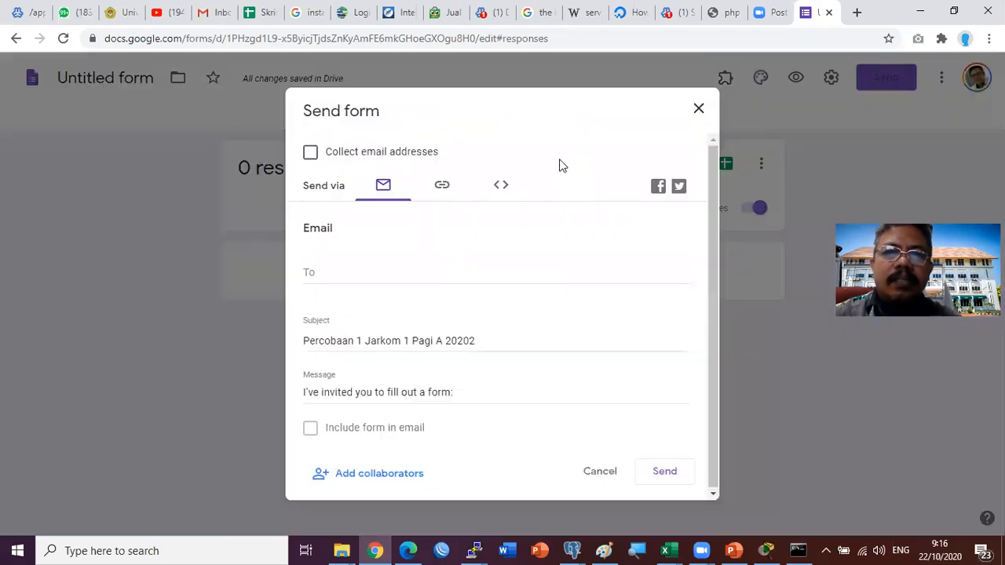
click(444, 189)
click(322, 283)
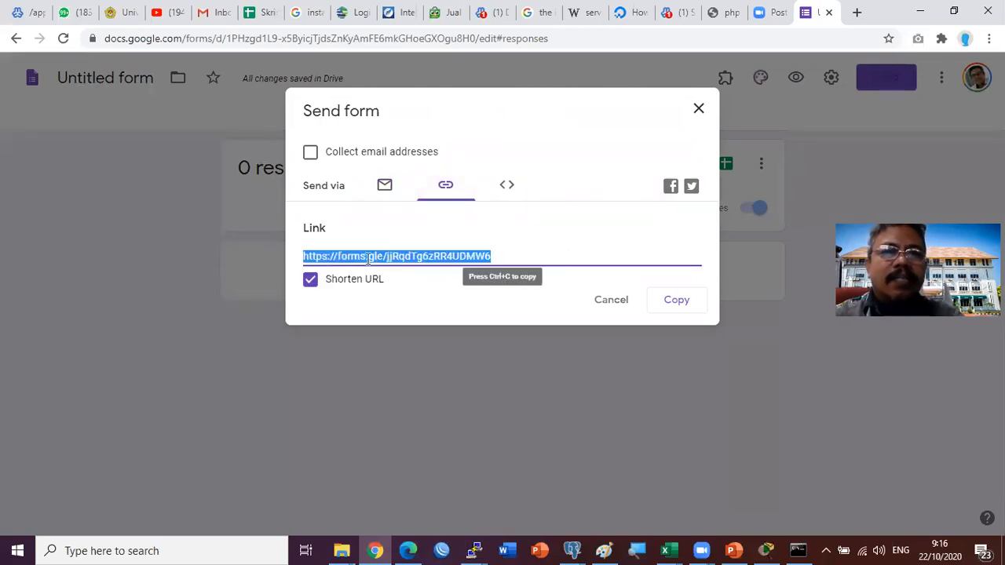
Step: Switch to WhatsApp Web and begin a message to the Jarkom pagi group with "Percobaan kumpulkan pada link berikut :"
click(75, 12)
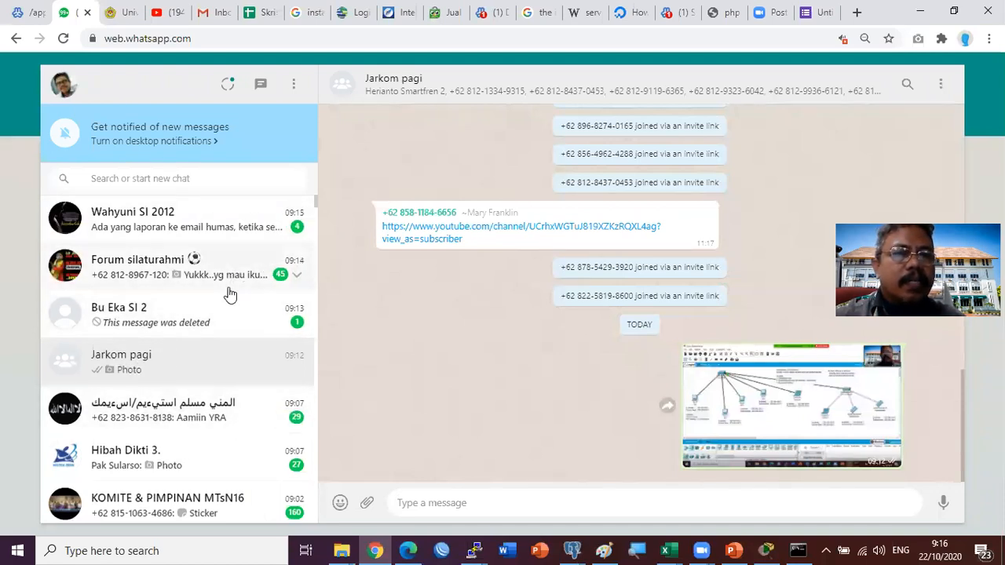
scroll(230, 295, down, 2)
scroll(224, 298, up, 2)
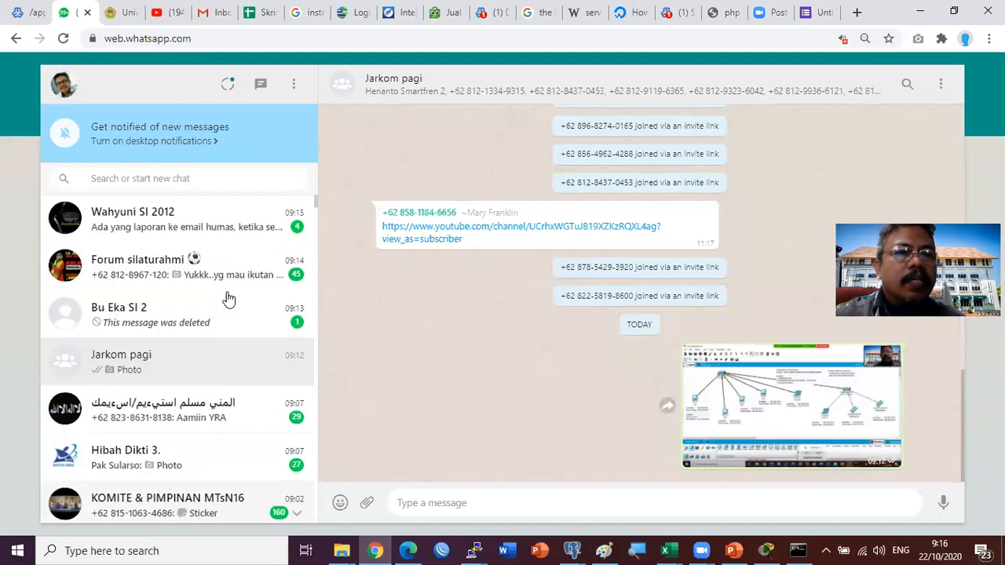
click(524, 497)
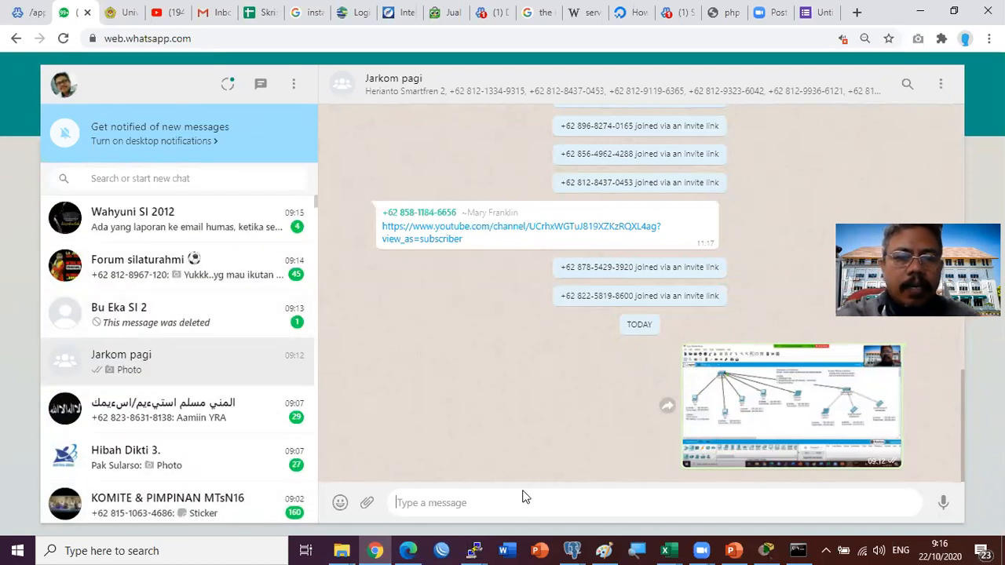
text(Percobaan kump)
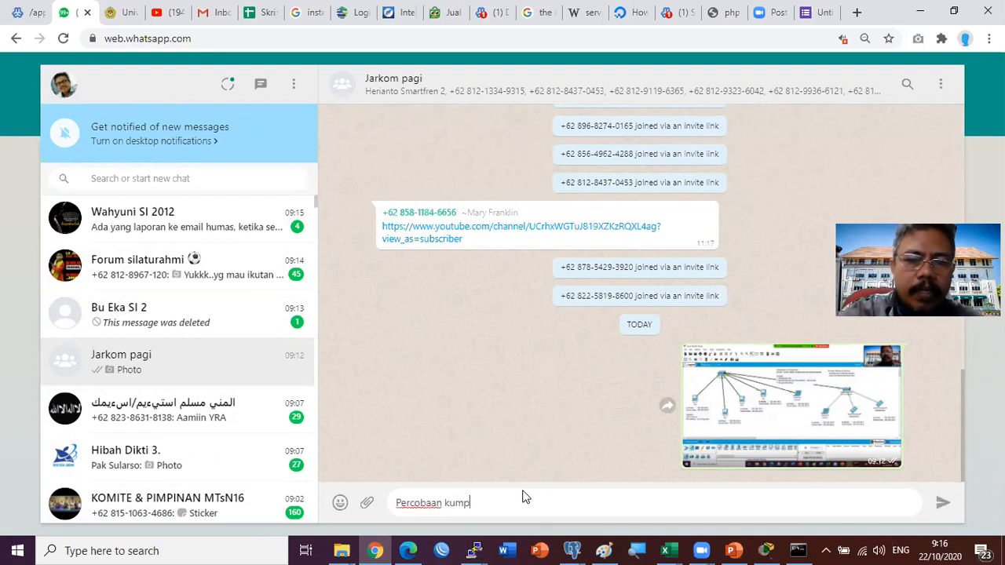
text(ulkan ada)
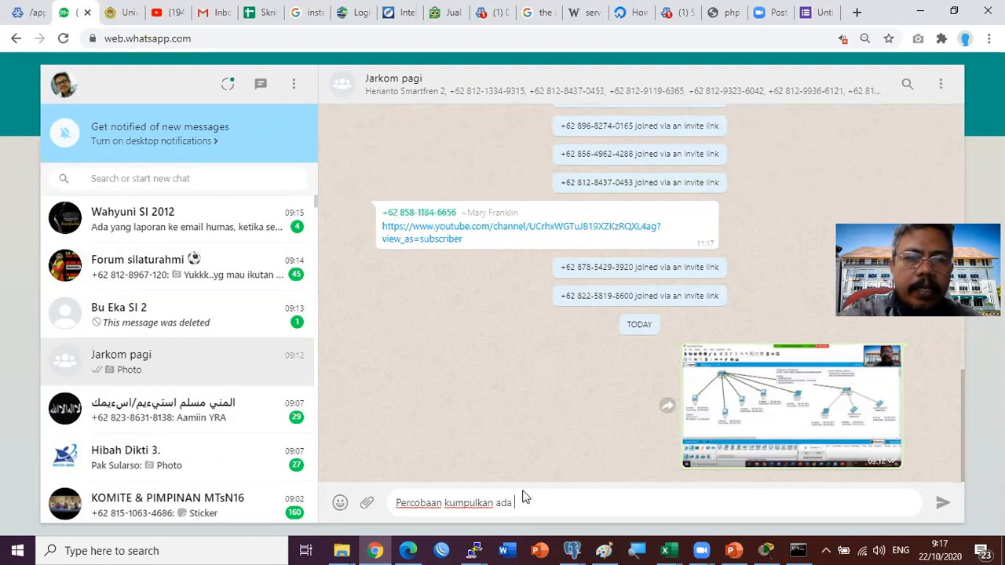
key(BackSpace)
key(BackSpace)
key(BackSpace)
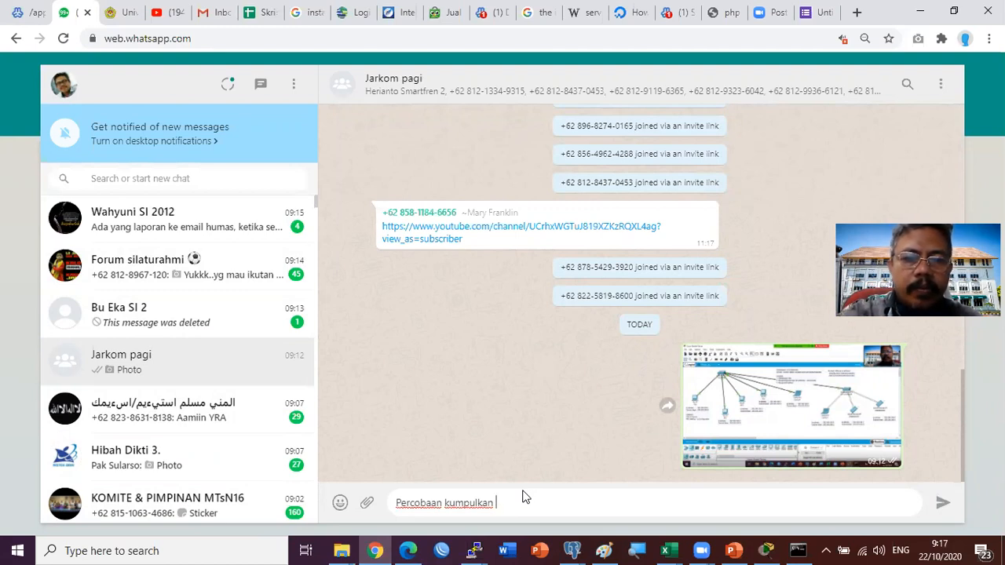
text(berikut )
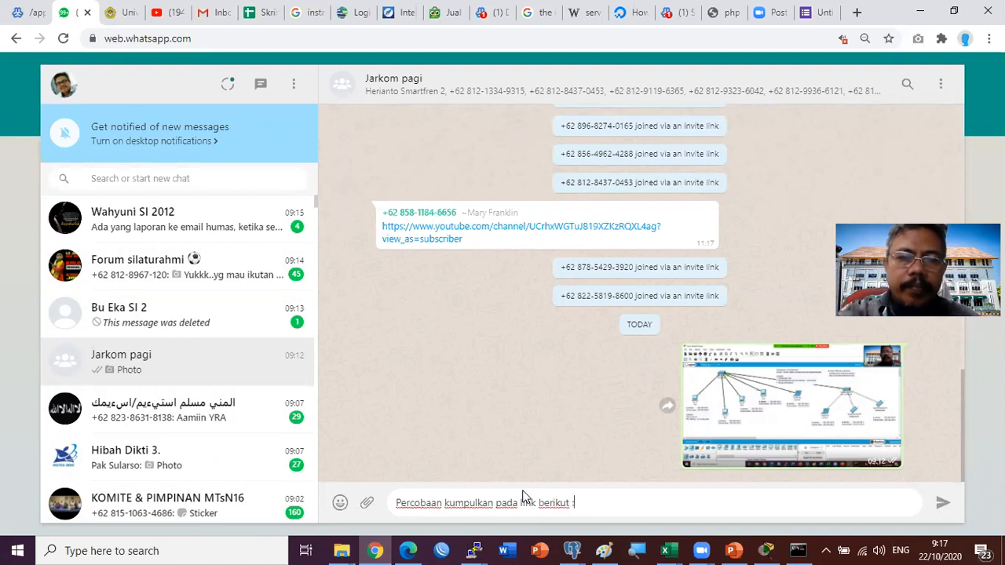
text(:)
Step: Add the copied form link and "paling lambat pukul 15.00 WIB hari ini" as separate paragraphs of the message, and send it
key(shift+Return)
key(shift+Return)
text(https://forms.gle/jjRqdTg6zRR4UDMW6)
key(shift+Return)
key(shift+Return)
text(paling lam)
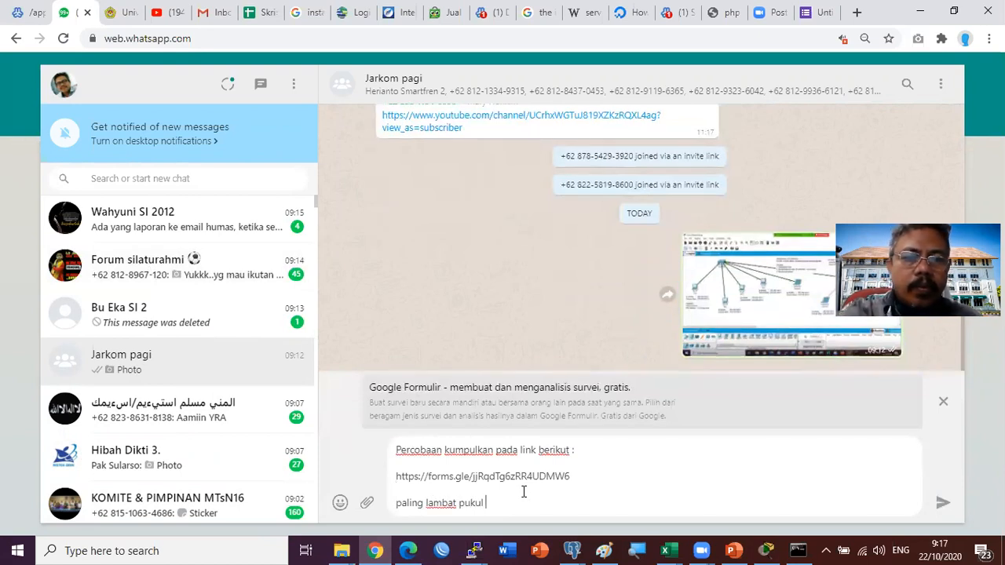
text(bat pukul 15.00 WIB)
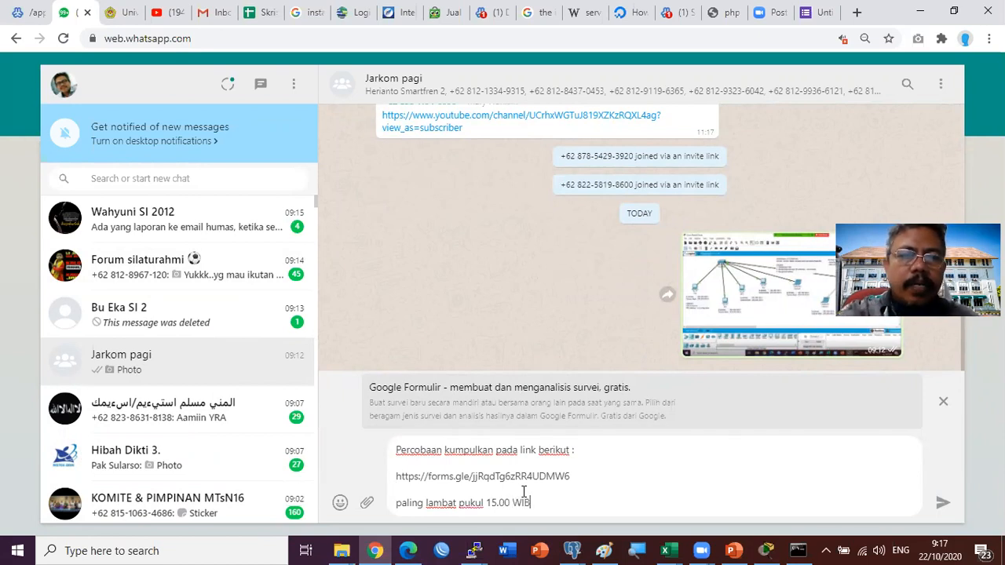
text( hari ini)
key(Return)
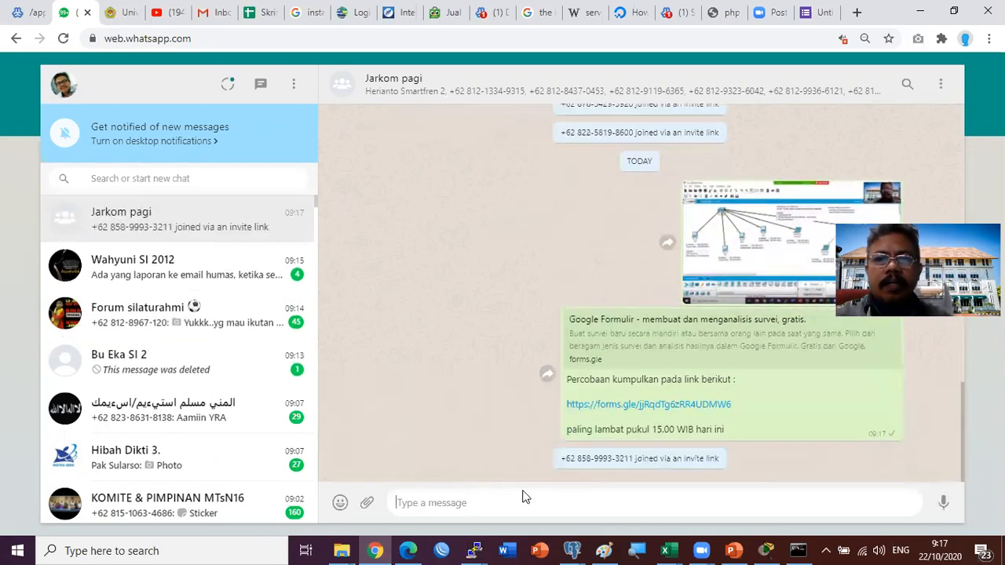